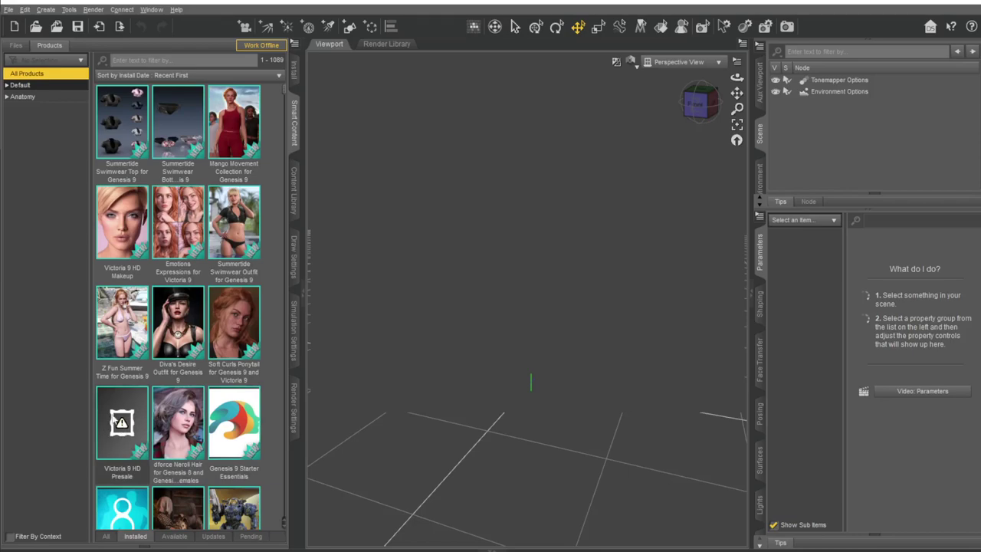
- Load the Victoria 9 HD actor from the Victoria 9 HD Presale Figures into the scene
{"action": "left_click", "coordinate": [120, 424]}
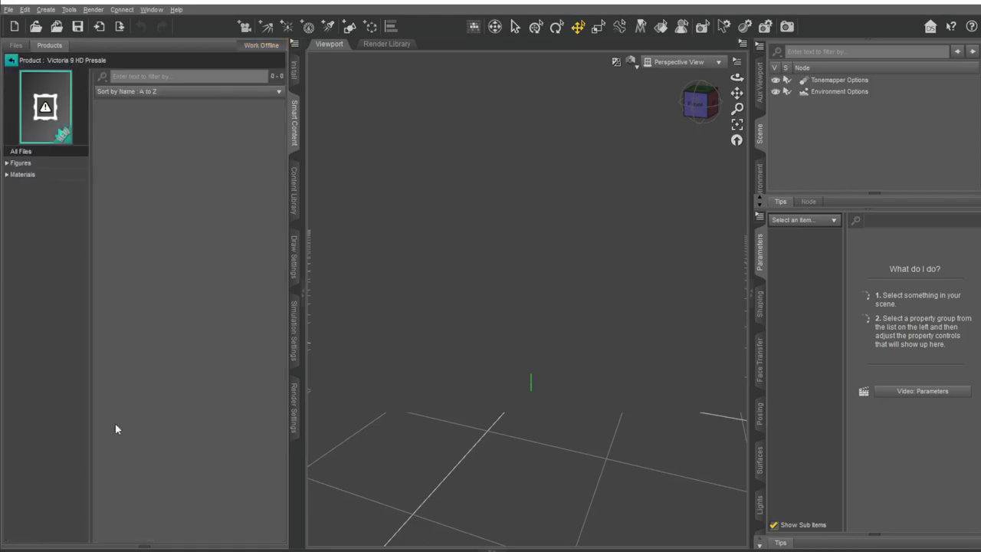
{"action": "left_click", "coordinate": [22, 163]}
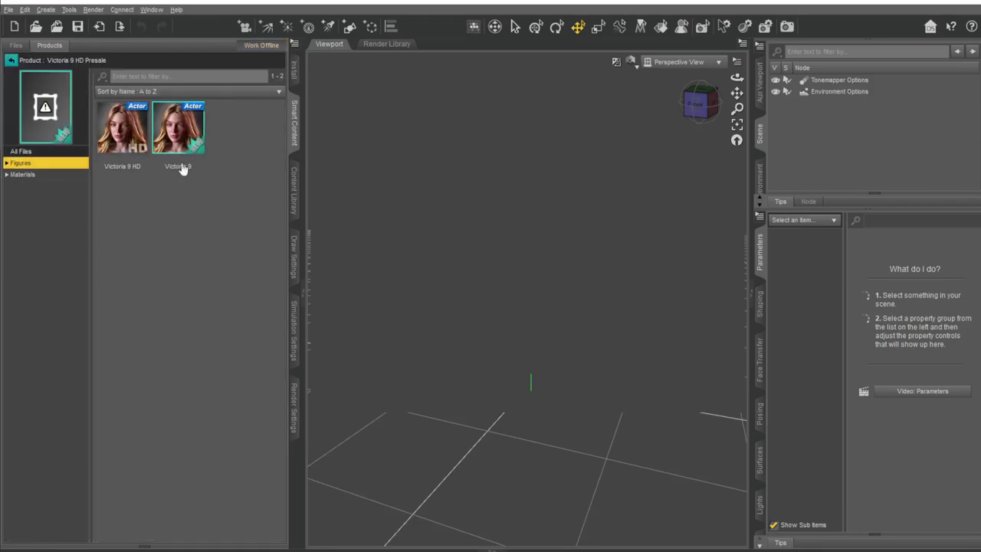
{"action": "double_click", "coordinate": [113, 140]}
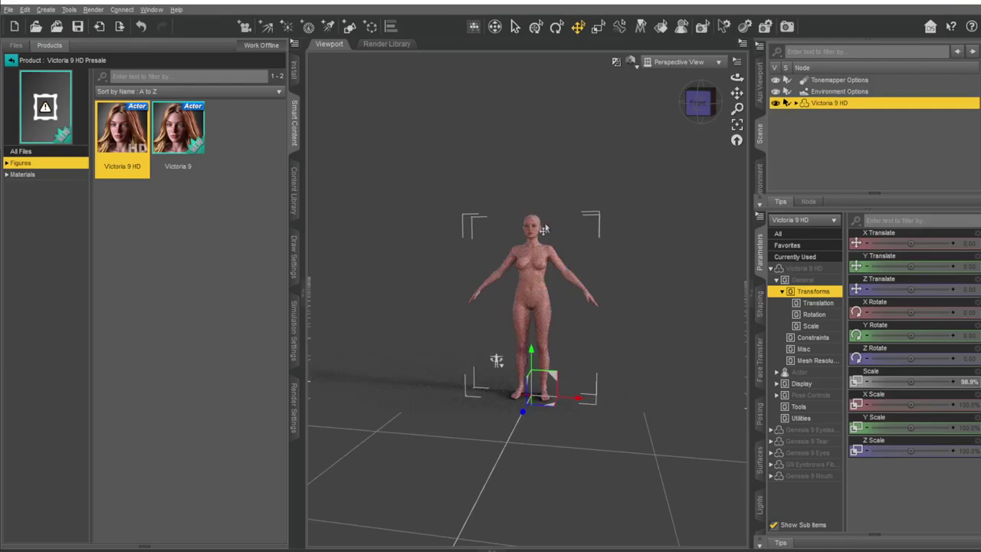
- Preview the figure in Filament PBR in a widened viewport, then switch to NVIDIA Iray
{"action": "left_click", "coordinate": [632, 62]}
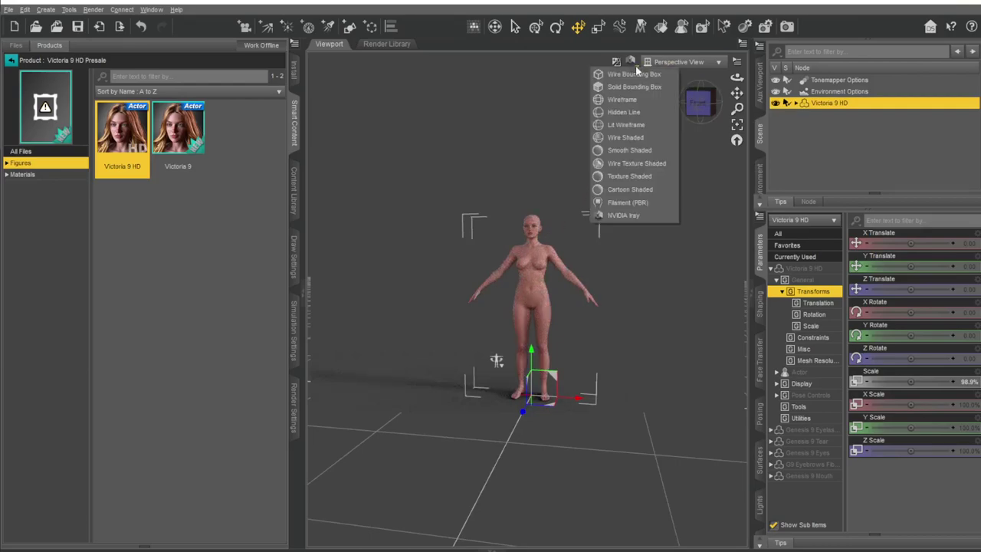
{"action": "left_click", "coordinate": [646, 201]}
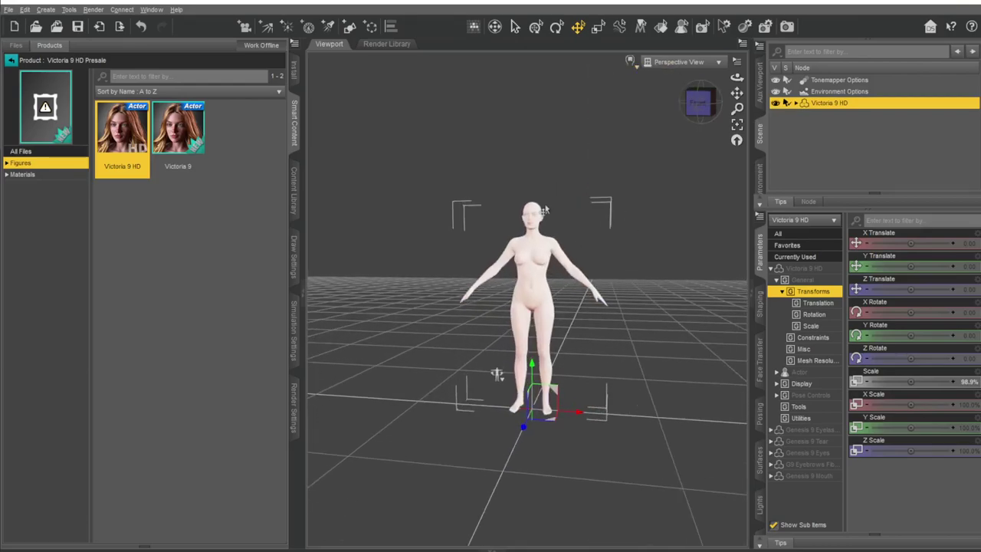
{"action": "scroll", "coordinate": [544, 208], "scroll_direction": "up", "scroll_amount": 5}
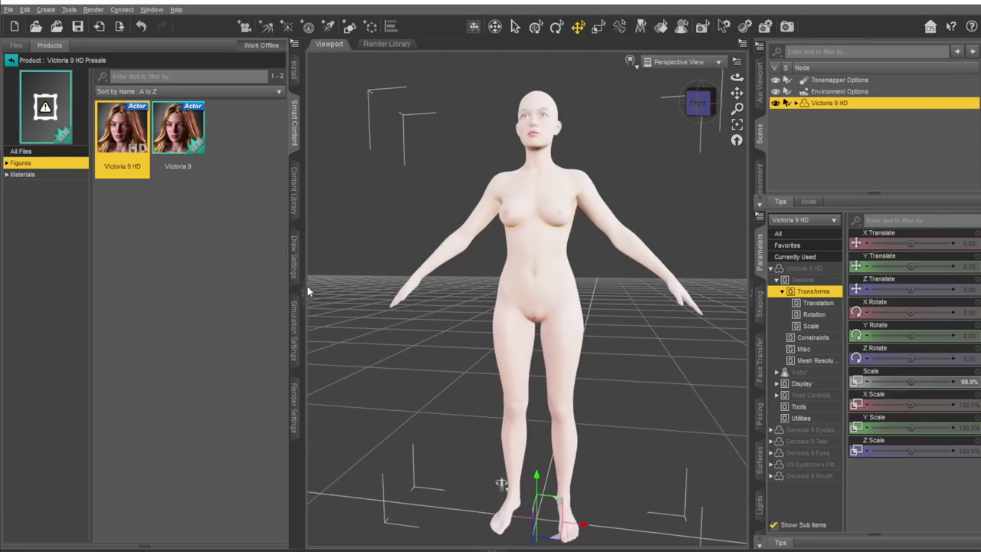
{"action": "left_click_drag", "start_coordinate": [304, 271], "coordinate": [201, 270]}
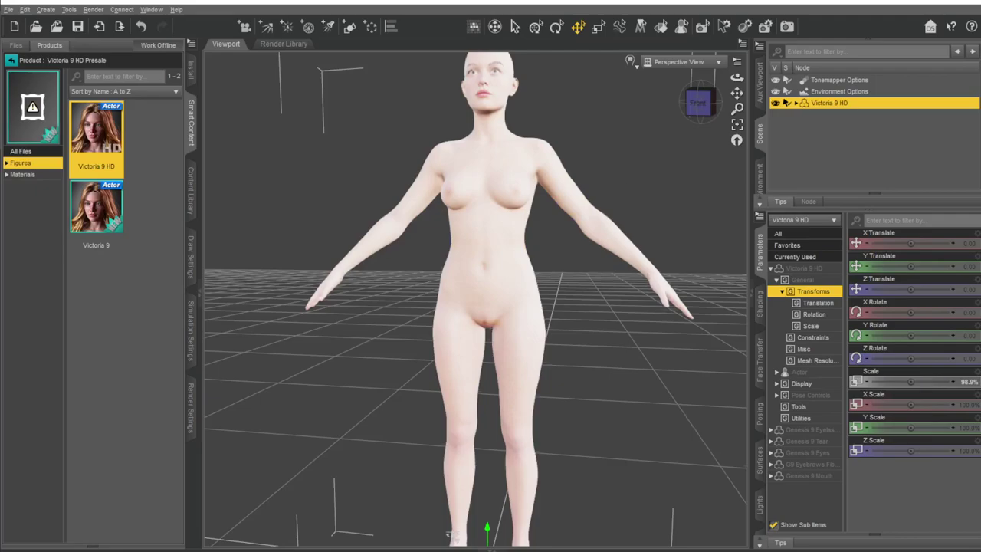
{"action": "scroll", "coordinate": [453, 535], "scroll_direction": "up", "scroll_amount": 5}
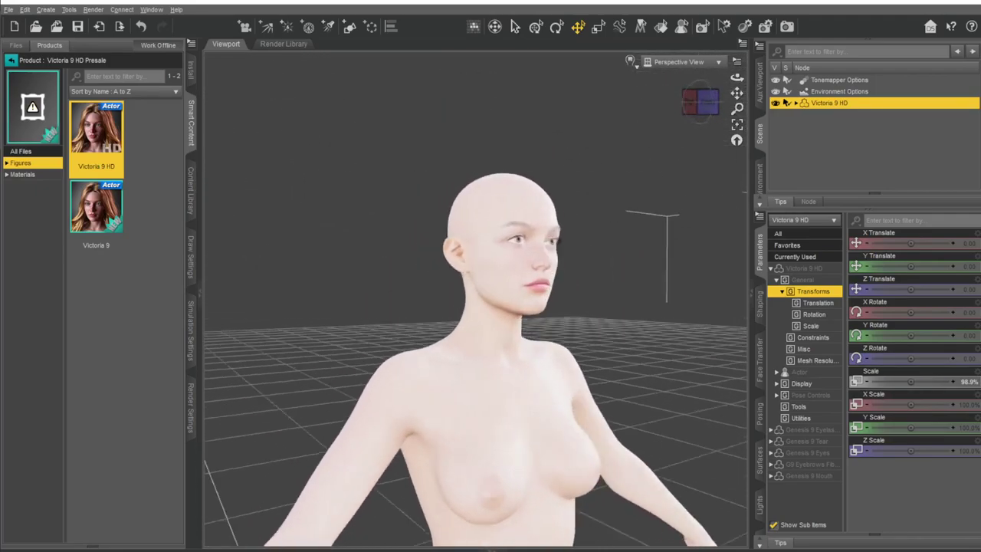
{"action": "left_click", "coordinate": [637, 64]}
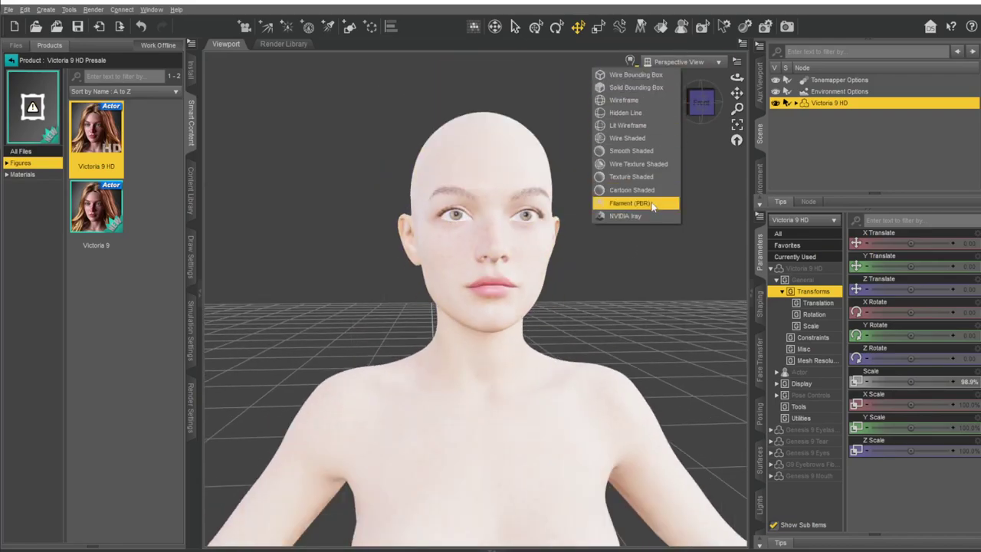
{"action": "left_click", "coordinate": [634, 215]}
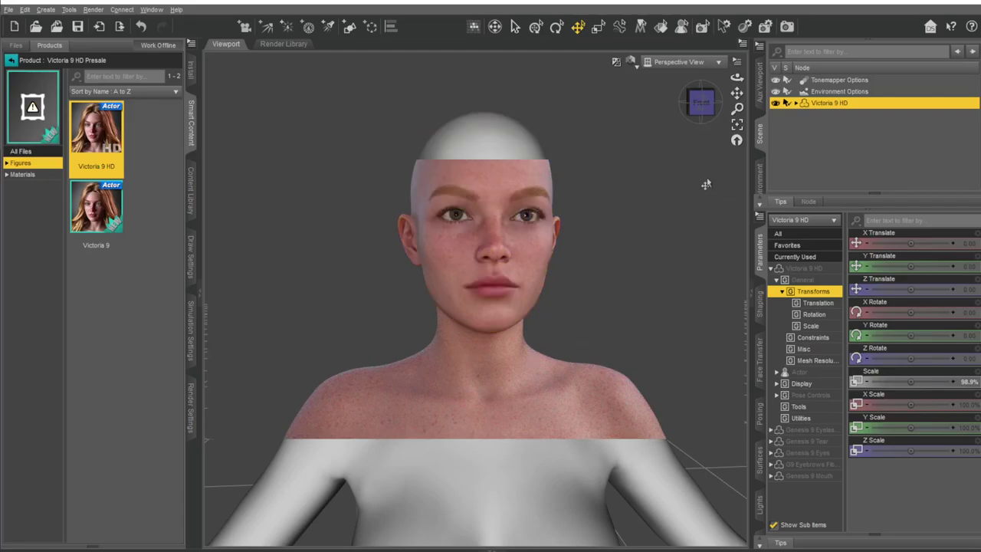
- Pan and zoom the Iray view in on Victoria 9 HD's forehead and eyebrows
{"action": "left_click_drag", "start_coordinate": [706, 184], "coordinate": [721, 107], "text": "alt"}
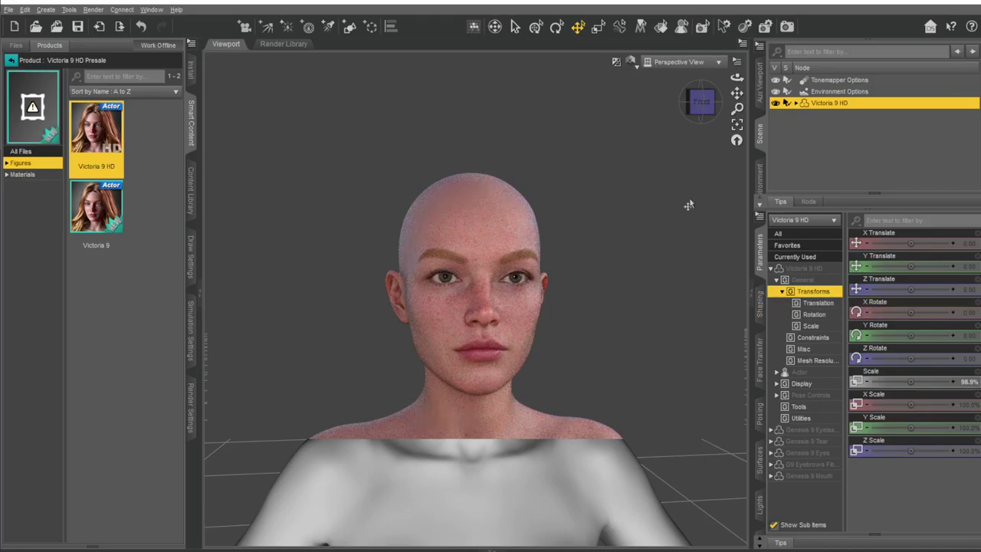
{"action": "scroll", "coordinate": [563, 241], "scroll_direction": "up", "scroll_amount": 3}
{"action": "scroll", "coordinate": [636, 222], "scroll_direction": "up", "scroll_amount": 2}
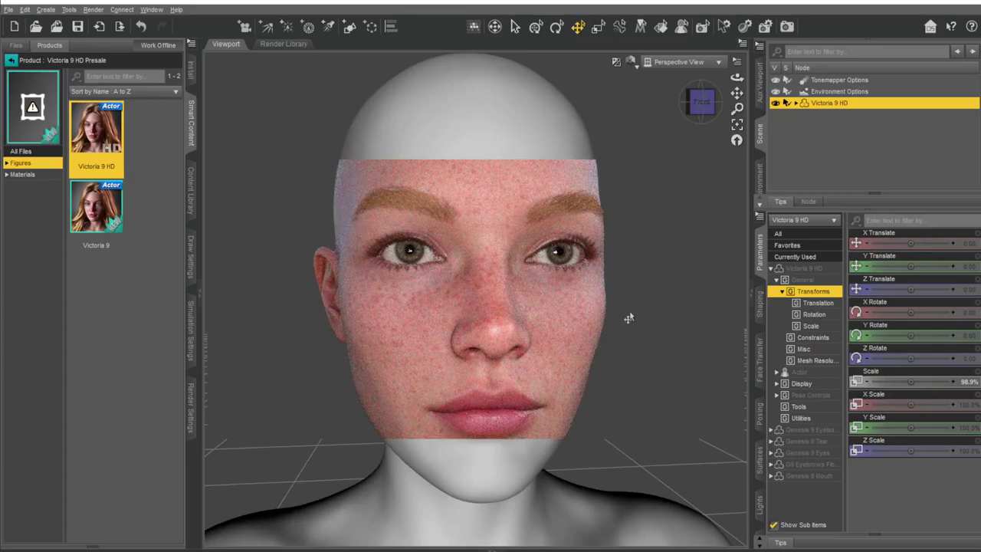
{"action": "scroll", "coordinate": [655, 299], "scroll_direction": "up", "scroll_amount": 3}
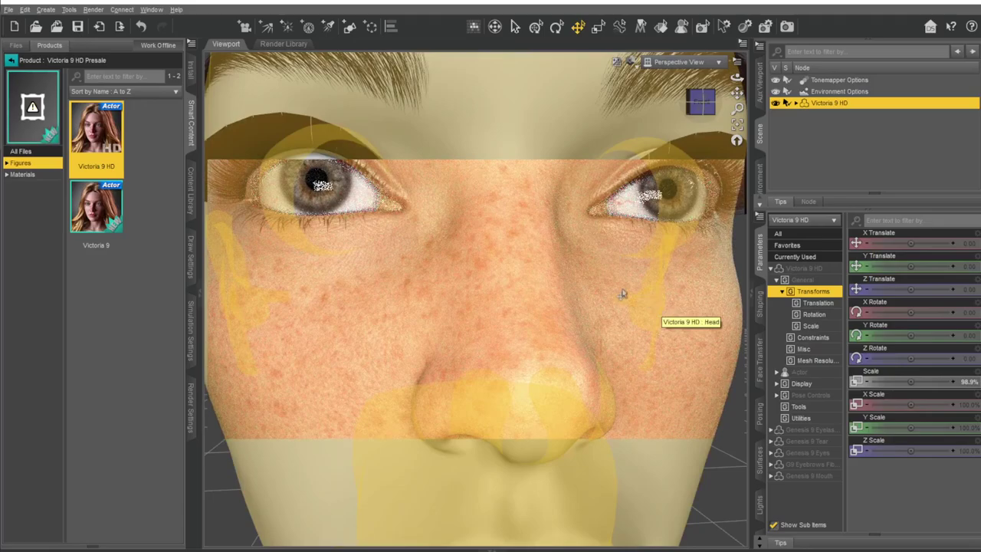
{"action": "mouse_move", "coordinate": [660, 310]}
{"action": "left_mouse_down", "text": "alt"}
{"action": "mouse_move", "coordinate": [660, 429]}
{"action": "mouse_move", "coordinate": [659, 310]}
{"action": "left_mouse_up", "text": "alt"}
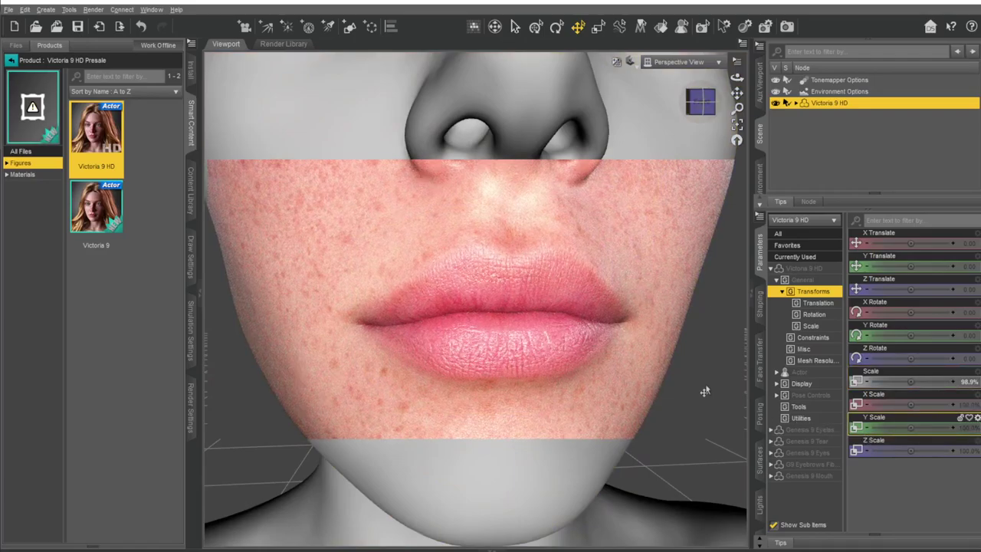
{"action": "scroll", "coordinate": [657, 372], "scroll_direction": "down", "scroll_amount": 10}
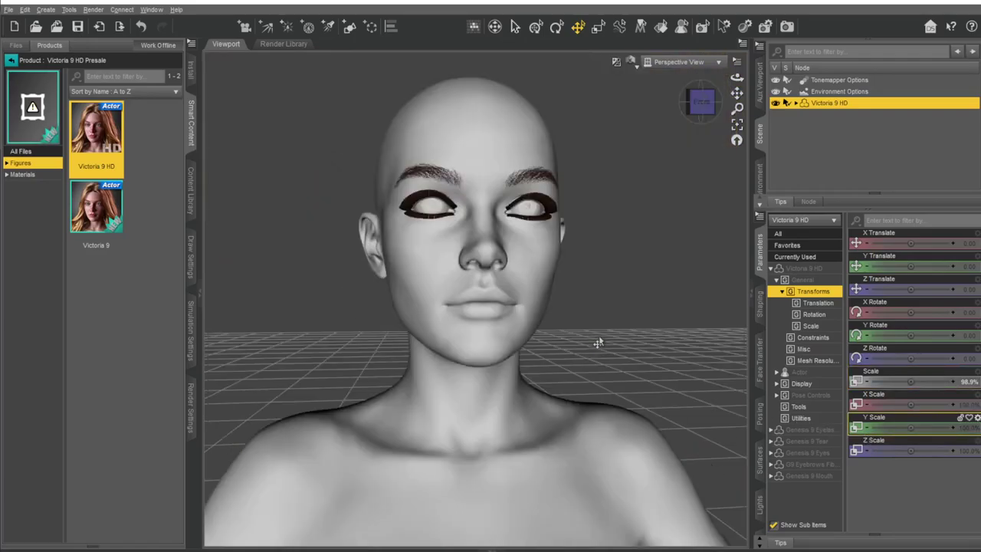
{"action": "left_click", "coordinate": [634, 65]}
- Return the viewport to the textured preview and show the full product list
{"action": "left_click", "coordinate": [641, 203]}
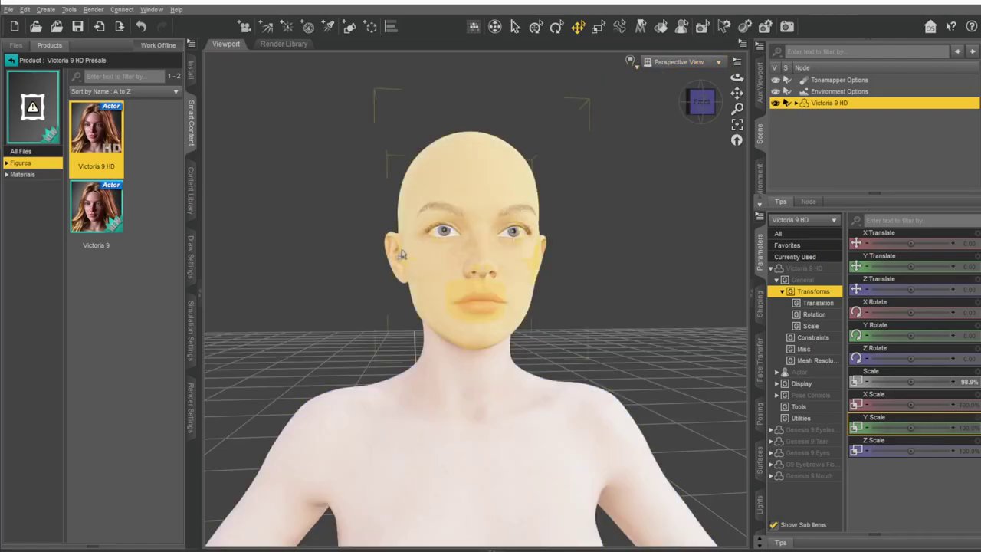
{"action": "scroll", "coordinate": [401, 255], "scroll_direction": "down", "scroll_amount": 2}
{"action": "left_click", "coordinate": [11, 60]}
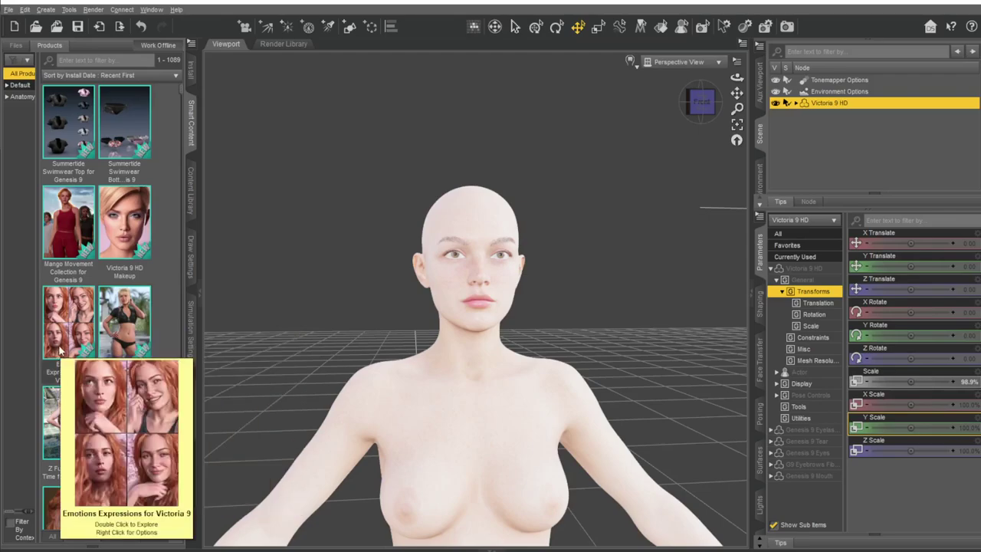
{"action": "scroll", "coordinate": [67, 454], "scroll_direction": "down", "scroll_amount": 4}
{"action": "scroll", "coordinate": [67, 453], "scroll_direction": "down", "scroll_amount": 1}
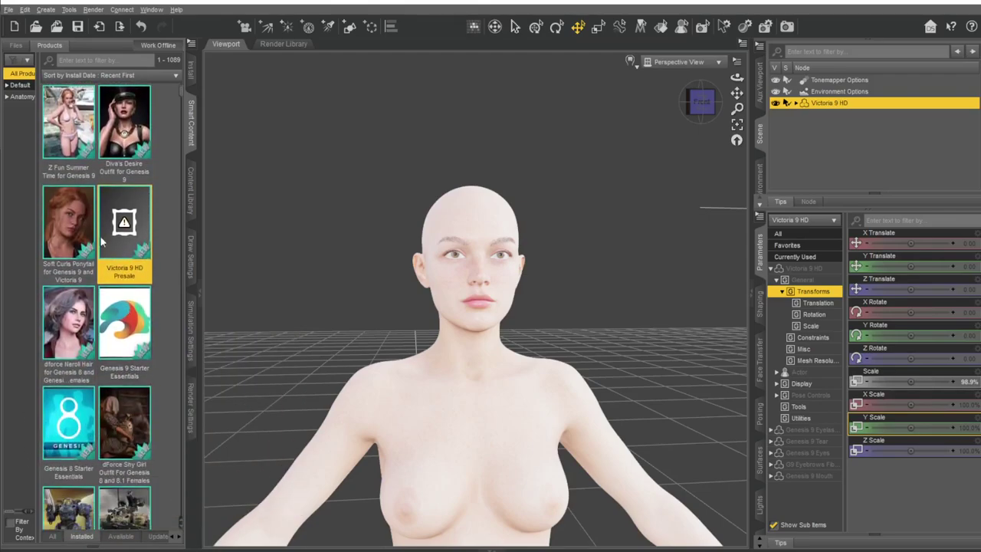
{"action": "scroll", "coordinate": [100, 232], "scroll_direction": "up", "scroll_amount": 3}
{"action": "scroll", "coordinate": [77, 217], "scroll_direction": "up", "scroll_amount": 2}
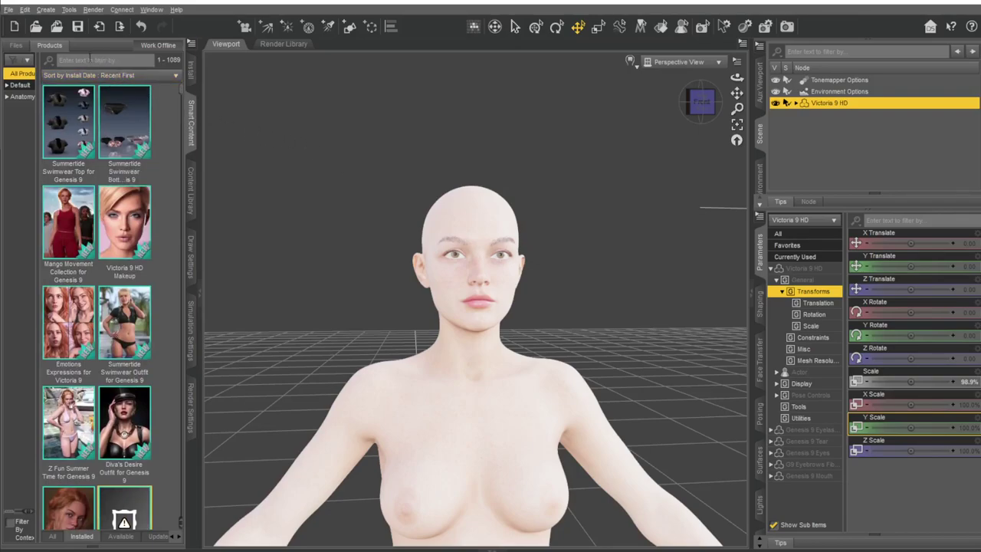
- Filter products for voss and auto-fit Voss Hair Genesis 8 onto Victoria 9 HD
{"action": "left_click", "coordinate": [91, 60]}
{"action": "type", "text": "l"}
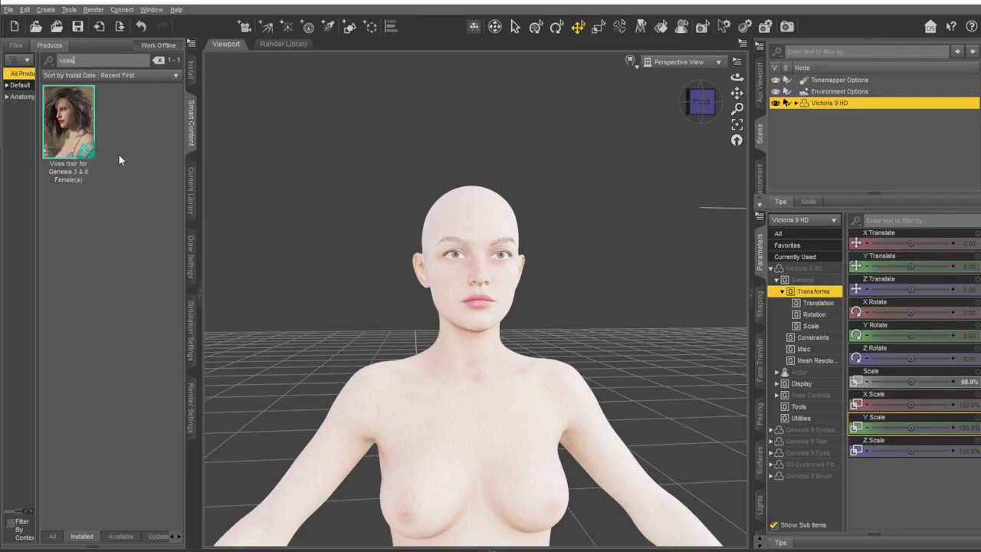
{"action": "double_click", "coordinate": [67, 112]}
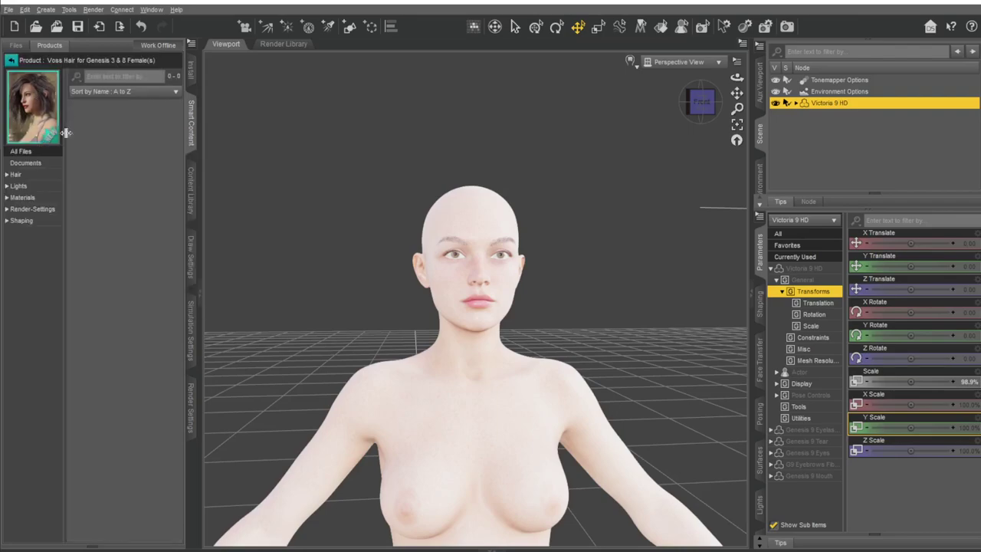
{"action": "left_click", "coordinate": [17, 174]}
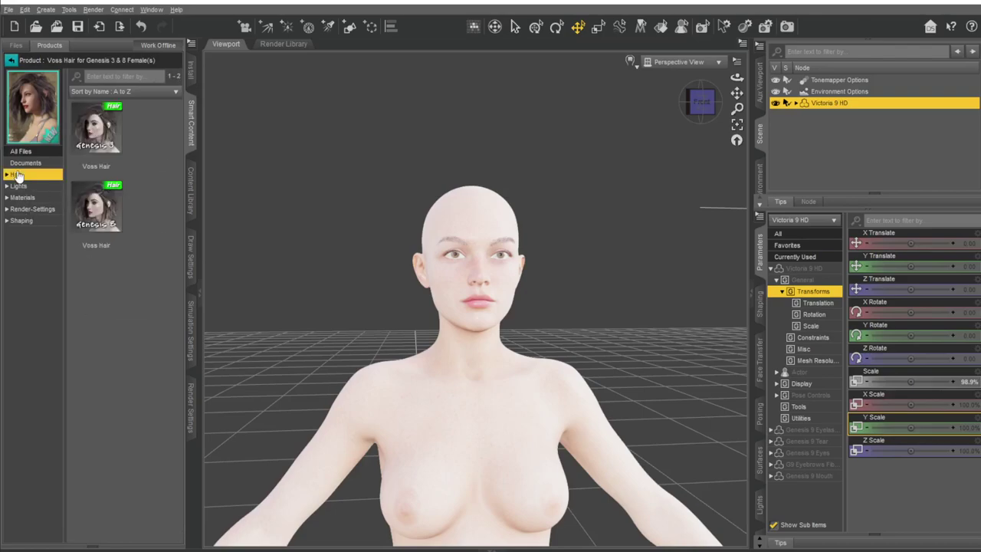
{"action": "double_click", "coordinate": [102, 220]}
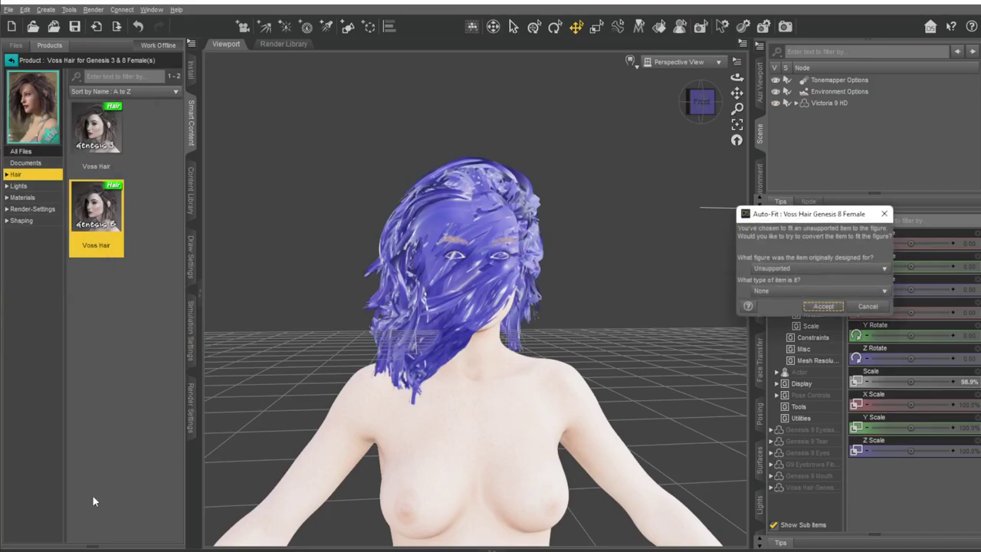
{"action": "left_click", "coordinate": [868, 306]}
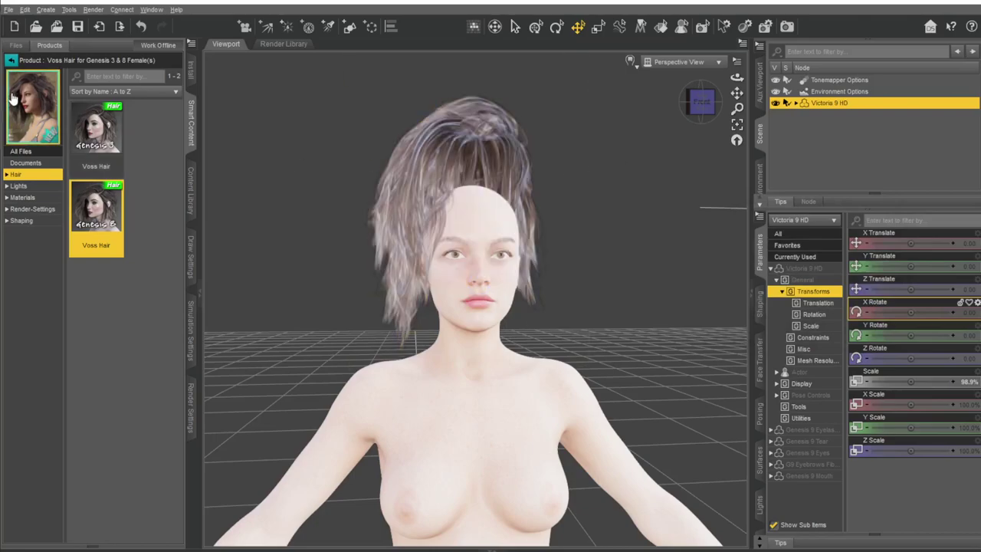
- Delete the Voss Hair from Victoria 9 HD in the Scene pane, leaving her bald
{"action": "mouse_move", "coordinate": [703, 104]}
{"action": "left_mouse_down"}
{"action": "mouse_move", "coordinate": [667, 105]}
{"action": "mouse_move", "coordinate": [814, 132]}
{"action": "left_mouse_up"}
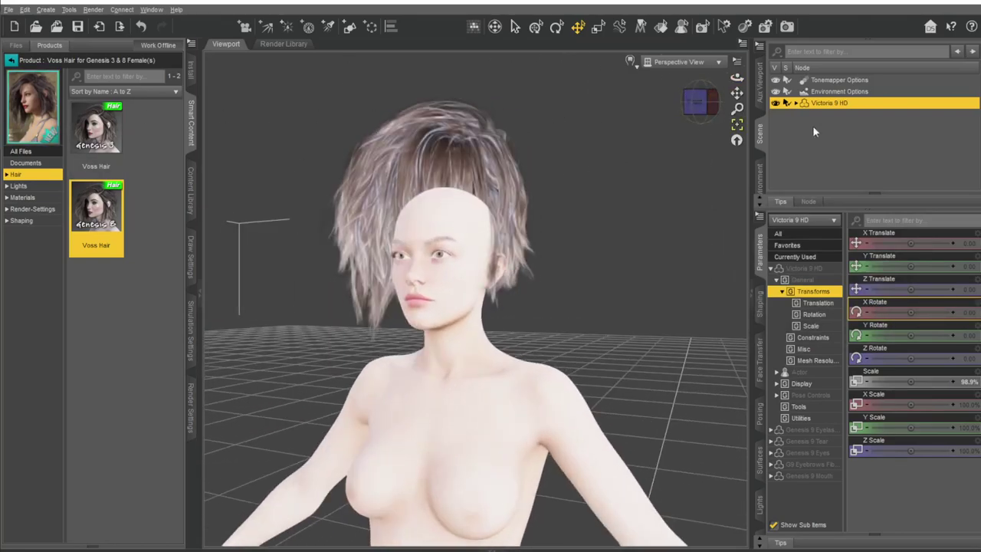
{"action": "left_click", "coordinate": [796, 103]}
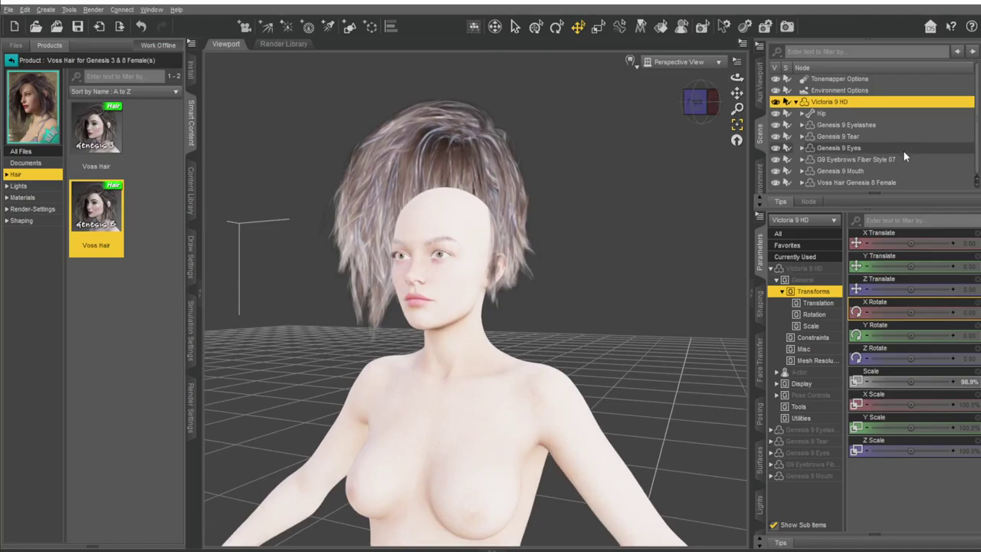
{"action": "left_click", "coordinate": [849, 184]}
{"action": "key", "text": "Delete"}
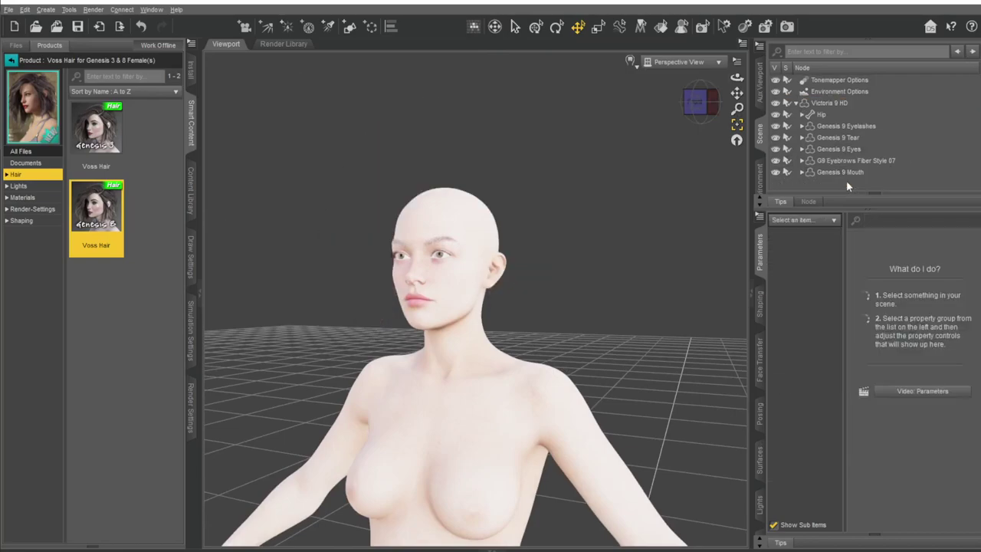
{"action": "scroll", "coordinate": [555, 192], "scroll_direction": "up", "scroll_amount": 3}
{"action": "left_click", "coordinate": [699, 102]}
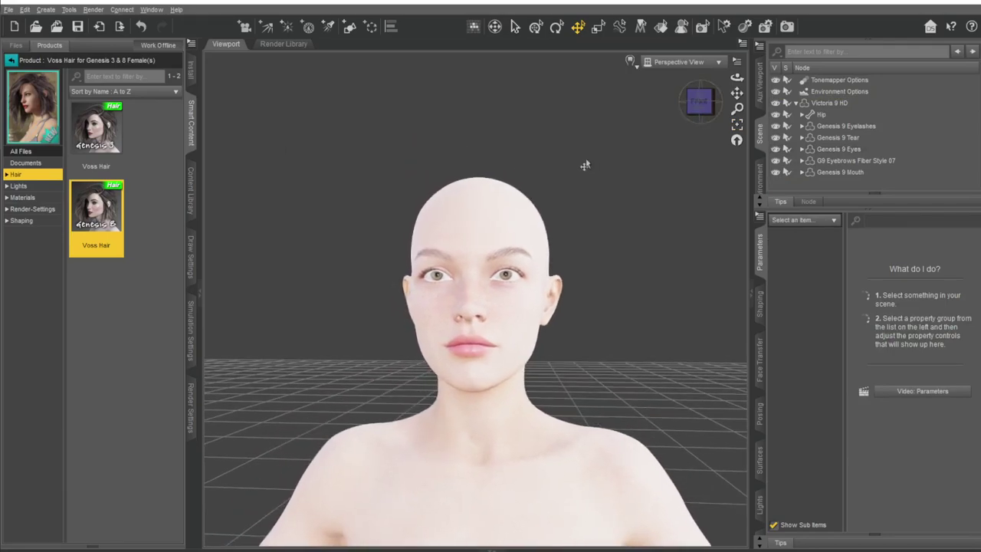
{"action": "left_click", "coordinate": [10, 60]}
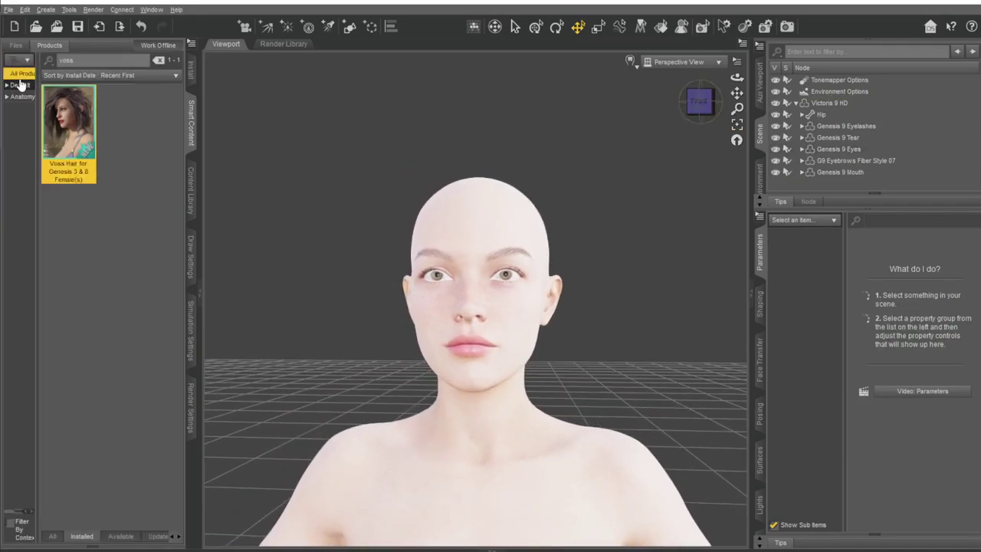
- Clear the product search and load Soft Curls Ponytail Genesis 9 B onto the selected Victoria 9 HD
{"action": "left_click", "coordinate": [158, 61]}
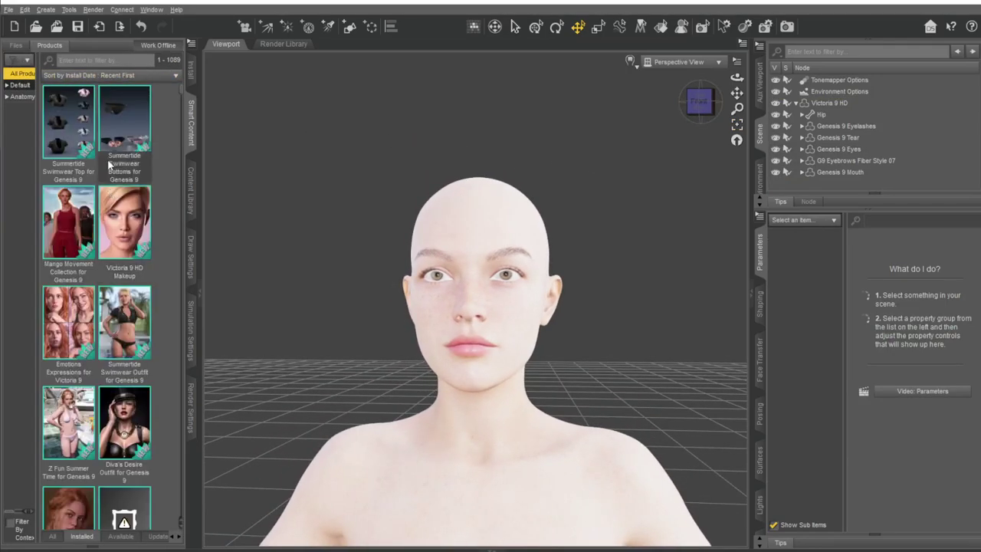
{"action": "scroll", "coordinate": [74, 362], "scroll_direction": "down", "scroll_amount": 3}
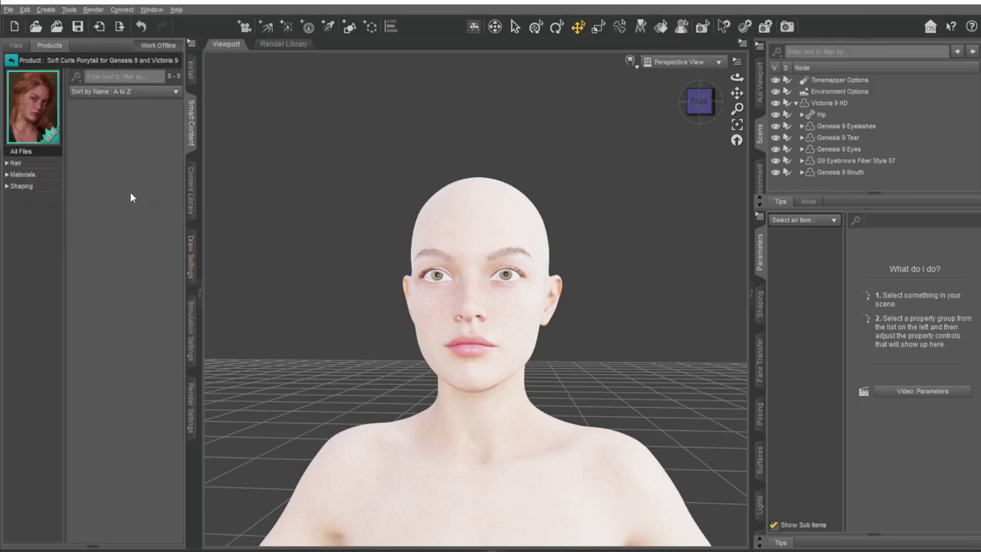
{"action": "left_click", "coordinate": [17, 163]}
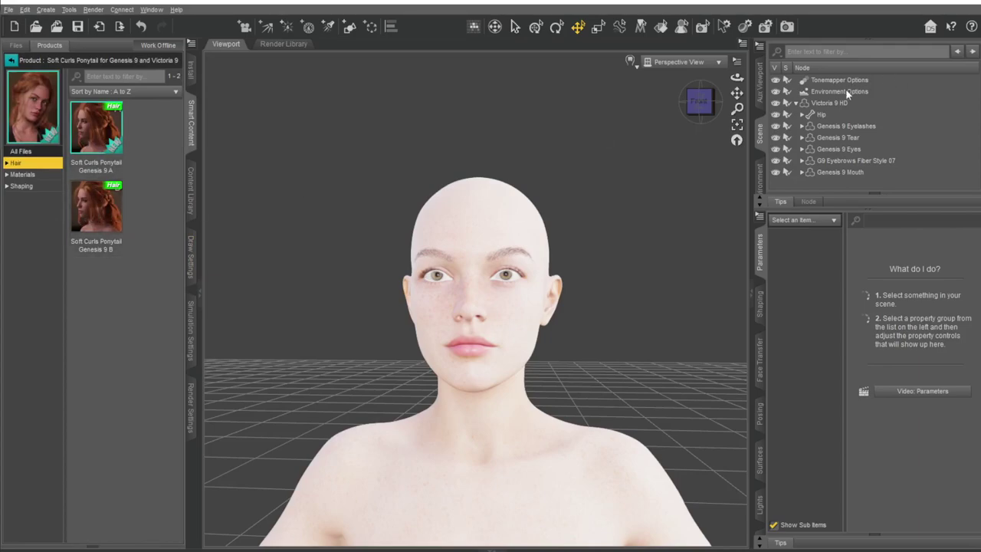
{"action": "left_click", "coordinate": [824, 102]}
{"action": "double_click", "coordinate": [96, 207]}
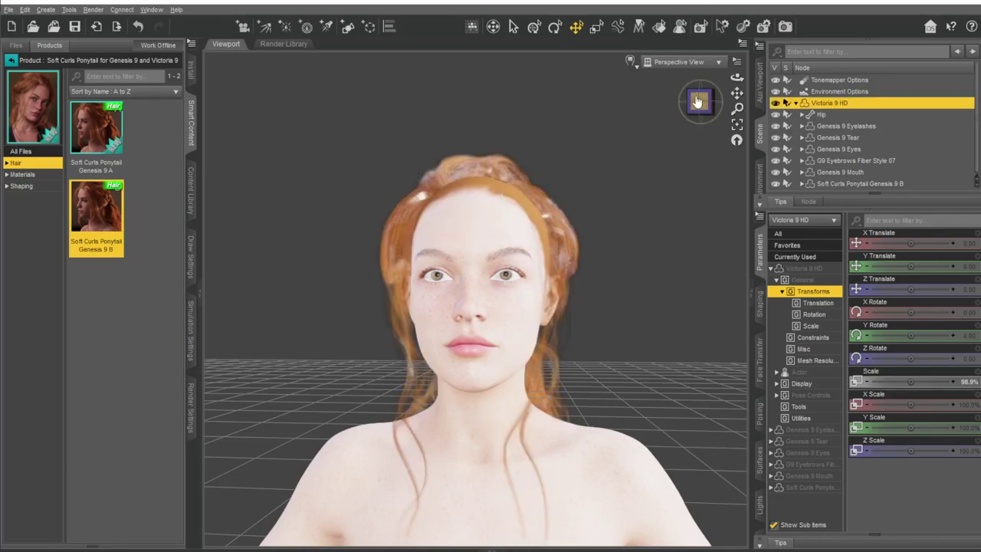
- Switch the viewport to NVIDIA Iray and zoom in on the face
{"action": "left_click_drag", "start_coordinate": [696, 102], "coordinate": [659, 88]}
{"action": "left_click", "coordinate": [634, 67]}
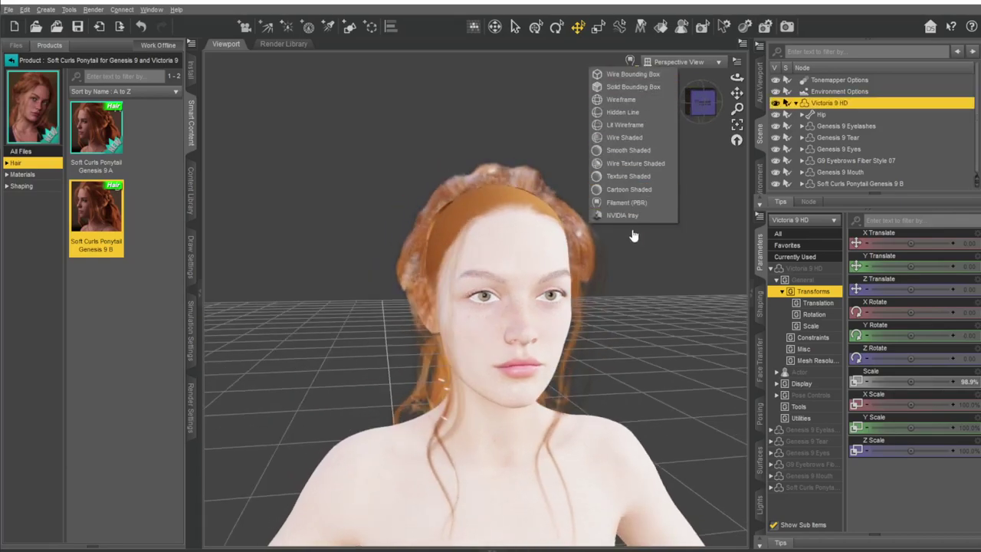
{"action": "left_click", "coordinate": [630, 216]}
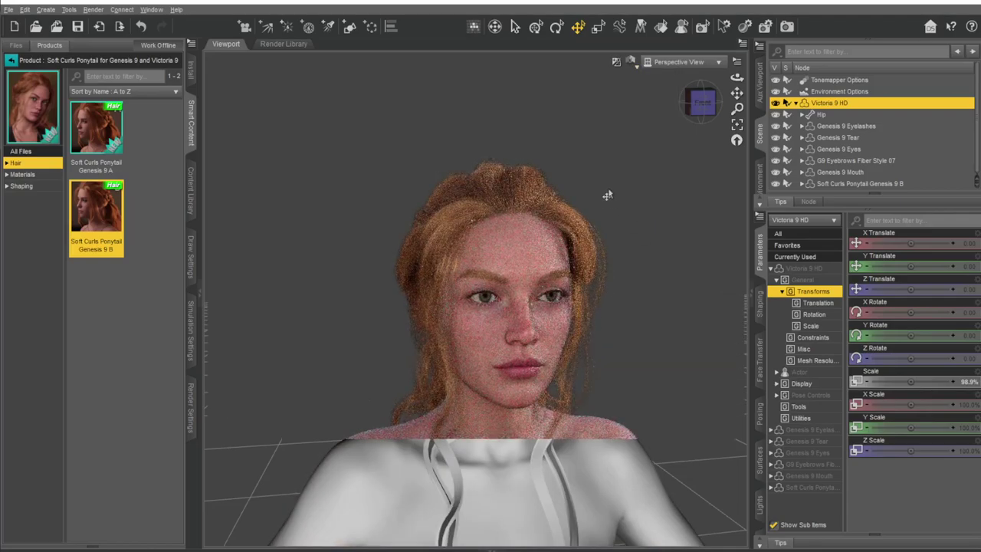
{"action": "scroll", "coordinate": [607, 191], "scroll_direction": "up", "scroll_amount": 2}
{"action": "scroll", "coordinate": [607, 184], "scroll_direction": "up", "scroll_amount": 3}
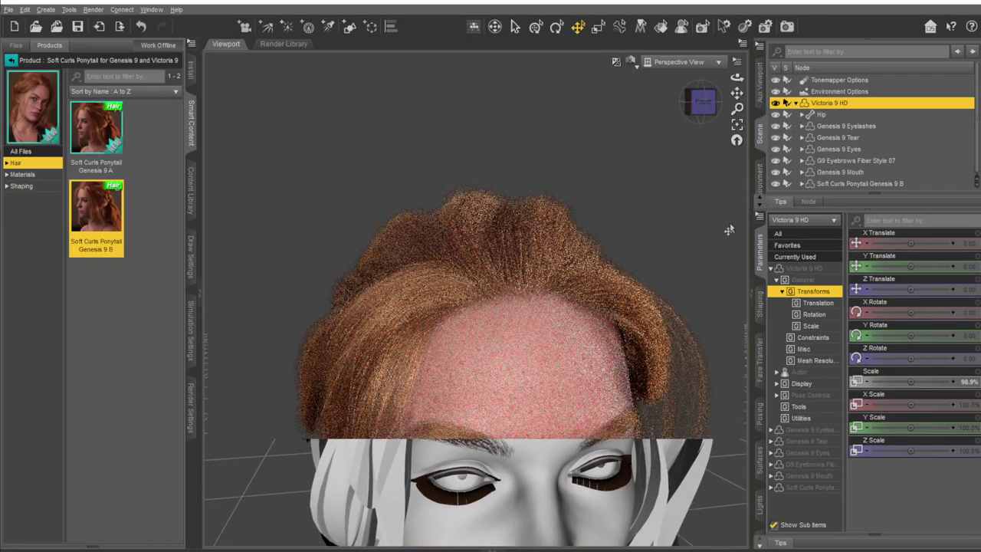
- Check the head top, eye and cheek, and frontal face views with Ctrl+Z
{"action": "key", "text": "ctrl+z"}
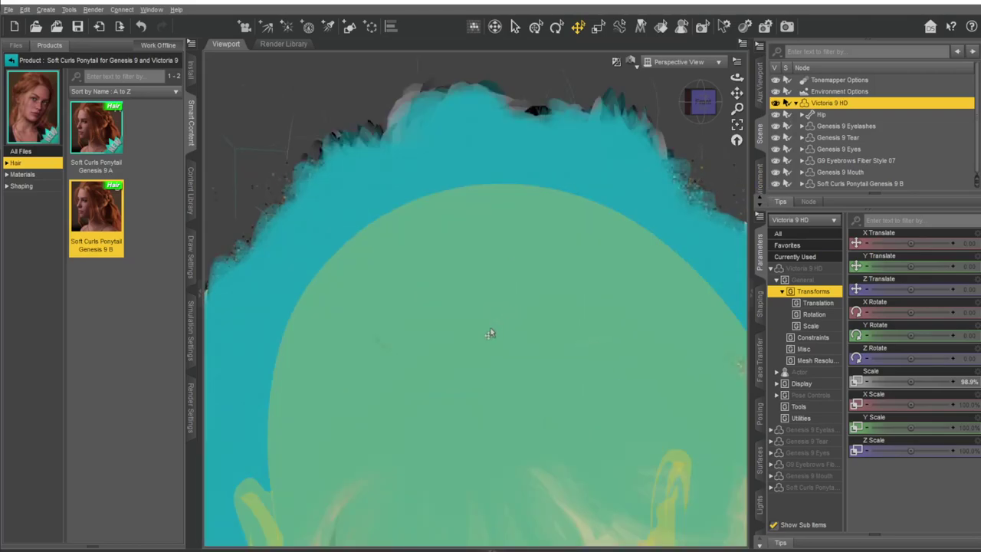
{"action": "key", "text": "ctrl+z"}
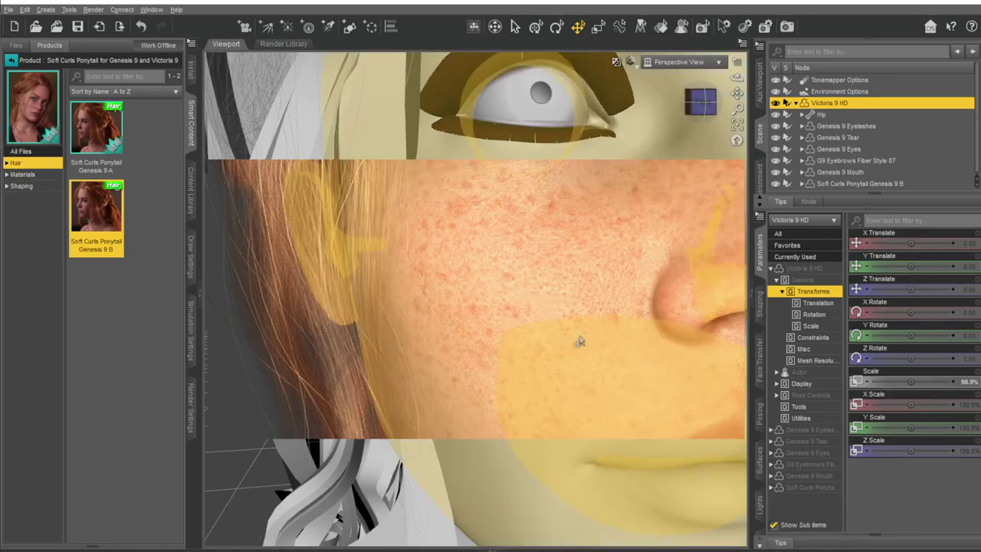
{"action": "key", "text": "ctrl+z"}
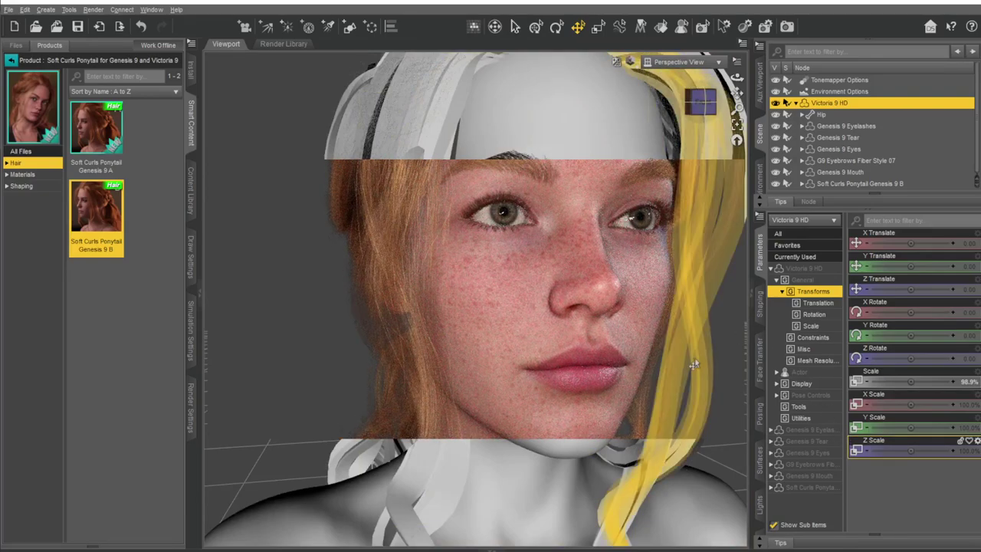
{"action": "key", "text": "ctrl+z"}
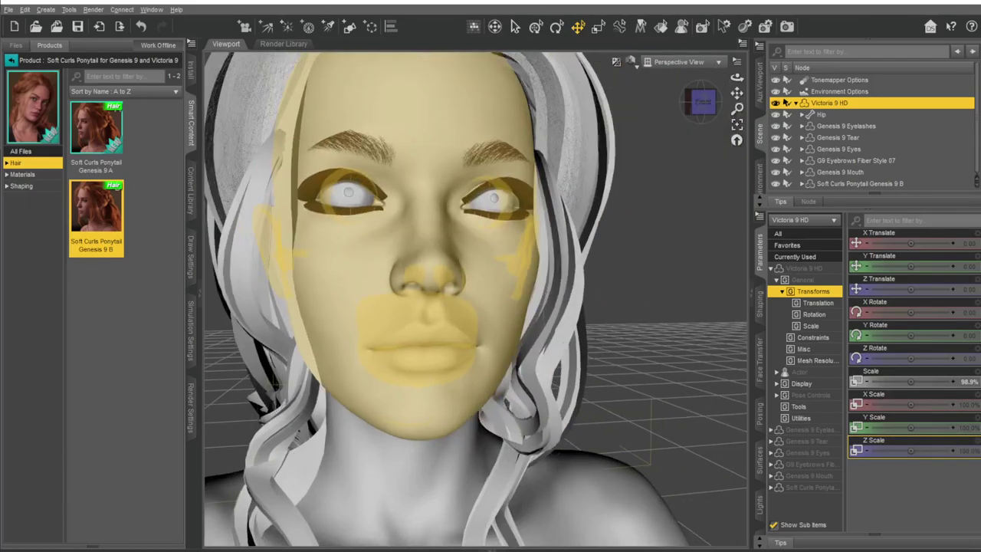
{"action": "key", "text": "ctrl+z"}
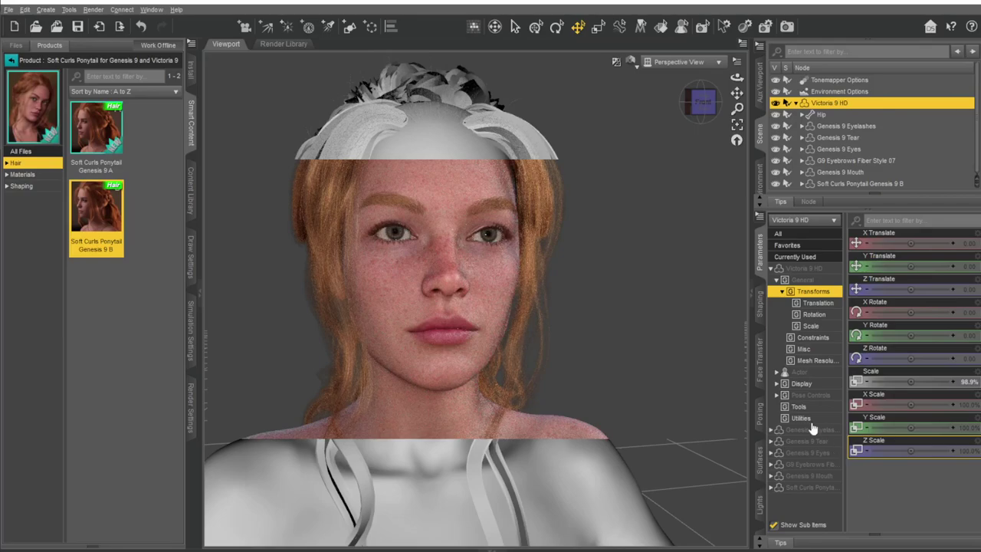
- Take the viewport out of Iray and browse the ponytail's material presets
{"action": "mouse_move", "coordinate": [912, 444]}
{"action": "left_click", "coordinate": [631, 63]}
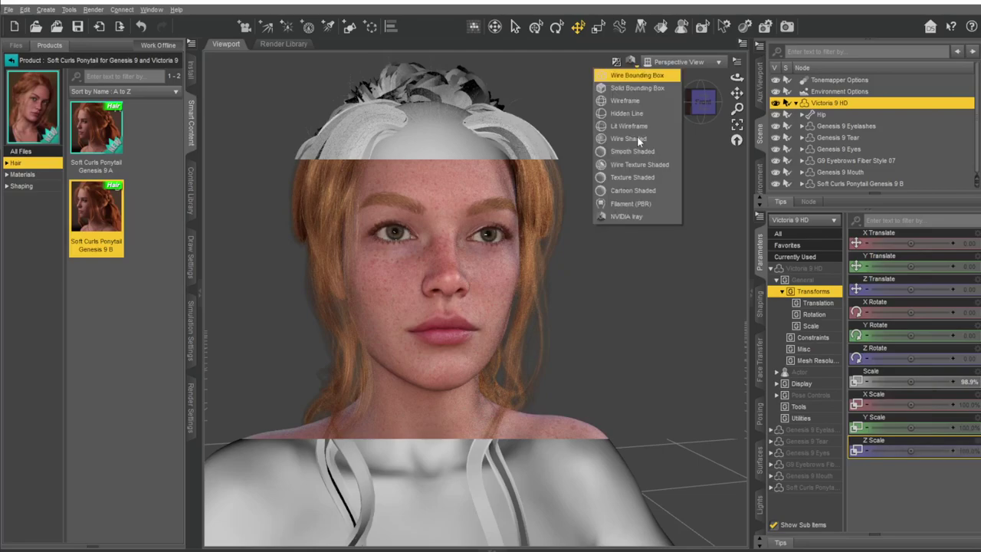
{"action": "left_click", "coordinate": [629, 213]}
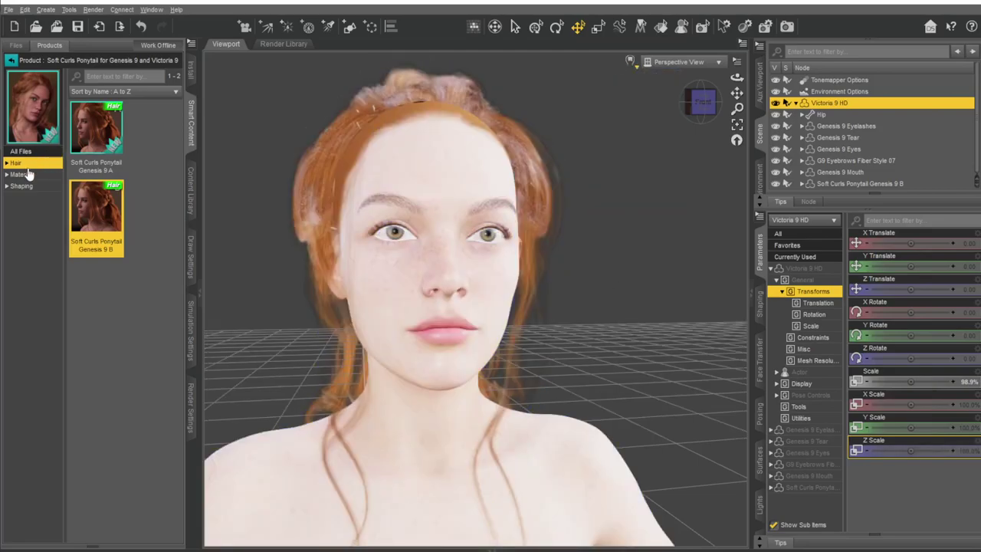
{"action": "left_click", "coordinate": [23, 175]}
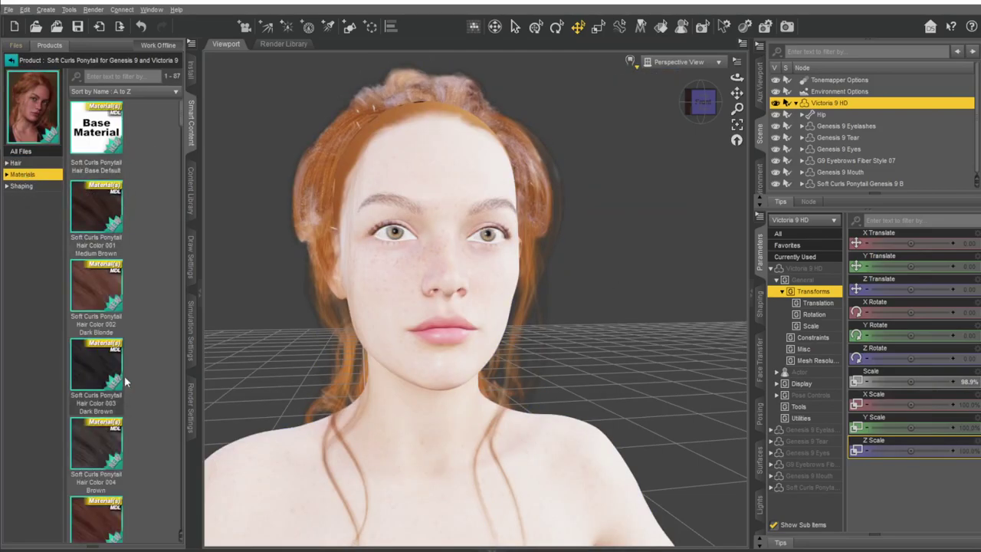
{"action": "scroll", "coordinate": [125, 379], "scroll_direction": "down", "scroll_amount": 5}
{"action": "scroll", "coordinate": [125, 368], "scroll_direction": "down", "scroll_amount": 5}
{"action": "scroll", "coordinate": [120, 372], "scroll_direction": "down", "scroll_amount": 5}
{"action": "scroll", "coordinate": [121, 373], "scroll_direction": "down", "scroll_amount": 5}
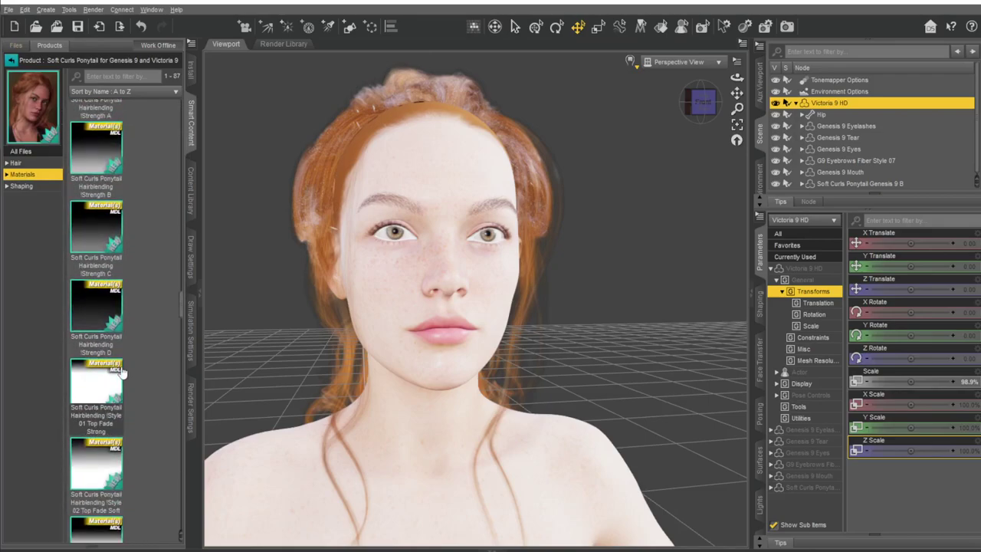
{"action": "scroll", "coordinate": [120, 374], "scroll_direction": "down", "scroll_amount": 3}
{"action": "scroll", "coordinate": [128, 330], "scroll_direction": "down", "scroll_amount": 3}
{"action": "scroll", "coordinate": [136, 282], "scroll_direction": "down", "scroll_amount": 1}
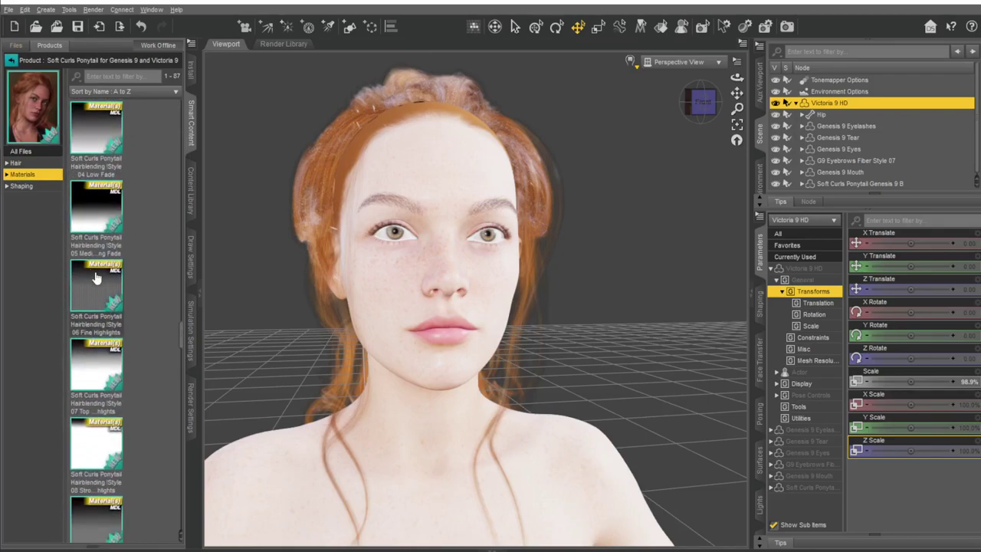
{"action": "scroll", "coordinate": [127, 280], "scroll_direction": "down", "scroll_amount": 3}
{"action": "scroll", "coordinate": [128, 279], "scroll_direction": "down", "scroll_amount": 1}
- Apply the Hair BLOW Button 01 shaping preset to the ponytail, then undo it
{"action": "left_click", "coordinate": [21, 186]}
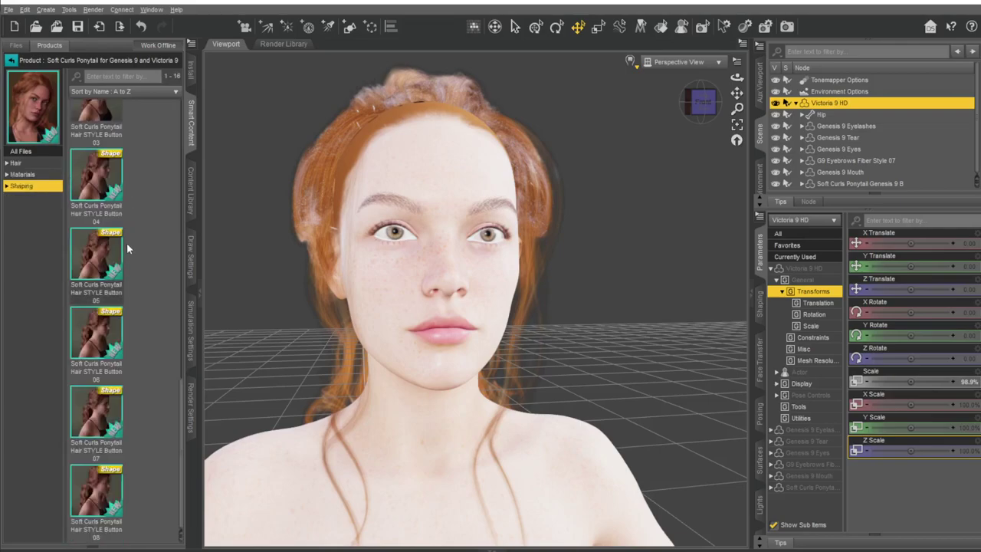
{"action": "scroll", "coordinate": [132, 364], "scroll_direction": "up", "scroll_amount": 3}
{"action": "scroll", "coordinate": [136, 354], "scroll_direction": "up", "scroll_amount": 3}
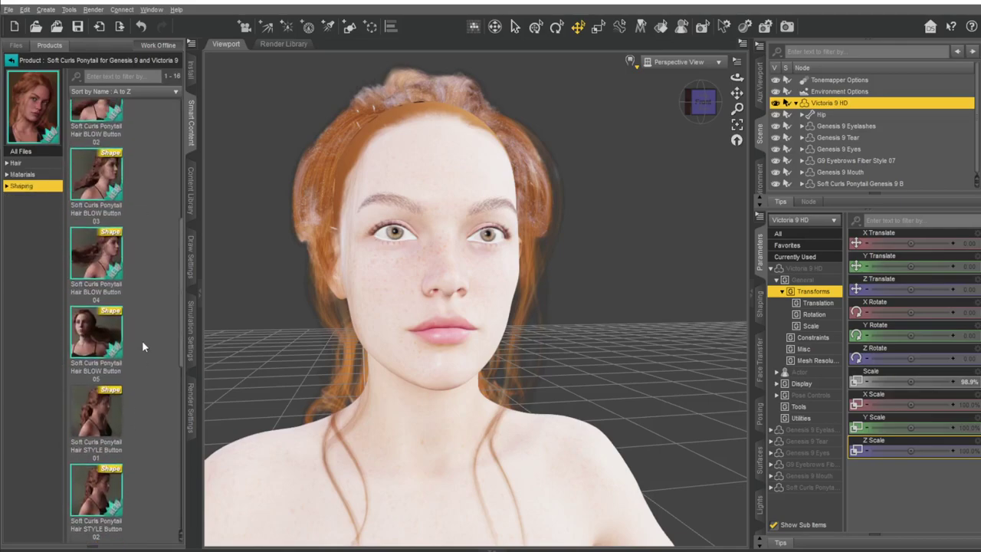
{"action": "scroll", "coordinate": [125, 230], "scroll_direction": "up", "scroll_amount": 5}
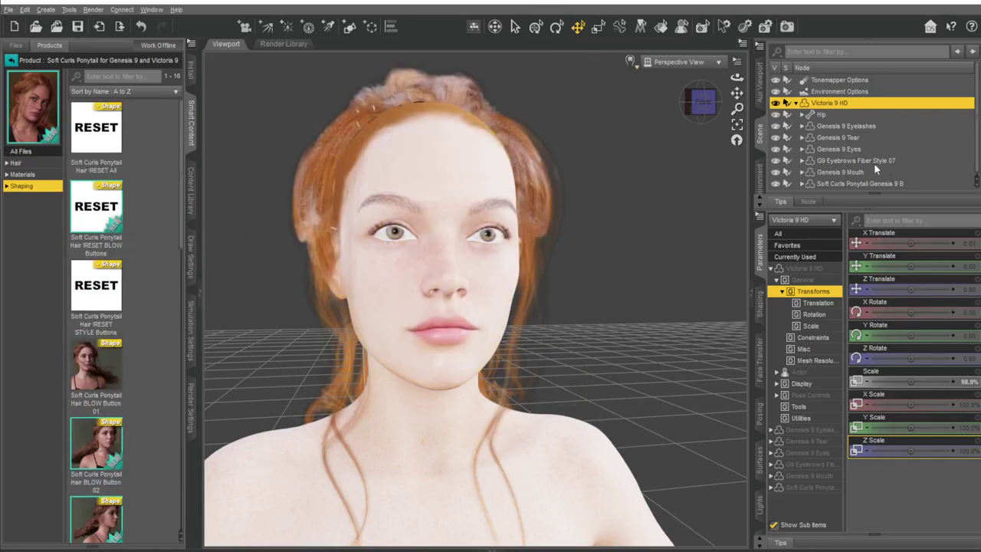
{"action": "scroll", "coordinate": [861, 155], "scroll_direction": "down", "scroll_amount": 1}
{"action": "left_click", "coordinate": [851, 185]}
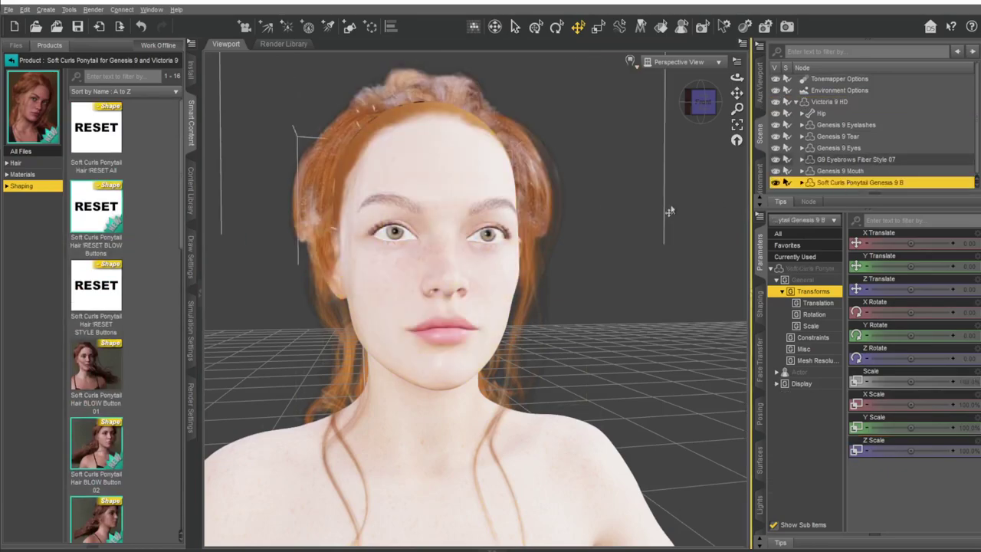
{"action": "double_click", "coordinate": [108, 372]}
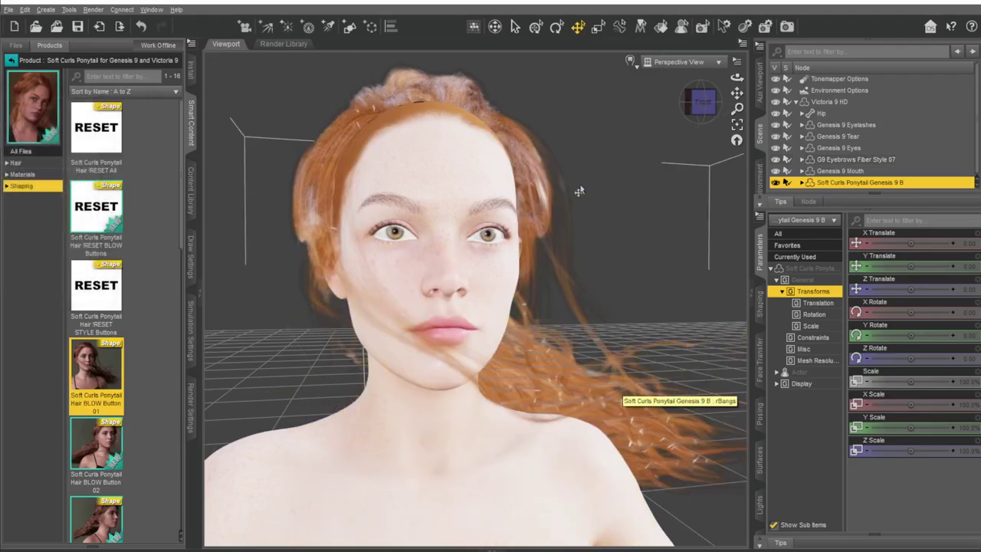
{"action": "key", "text": "ctrl+z"}
- Load Diva's Desire !Load All from the outfit's Wardrobe onto the selected Victoria 9 HD
{"action": "left_click", "coordinate": [12, 60]}
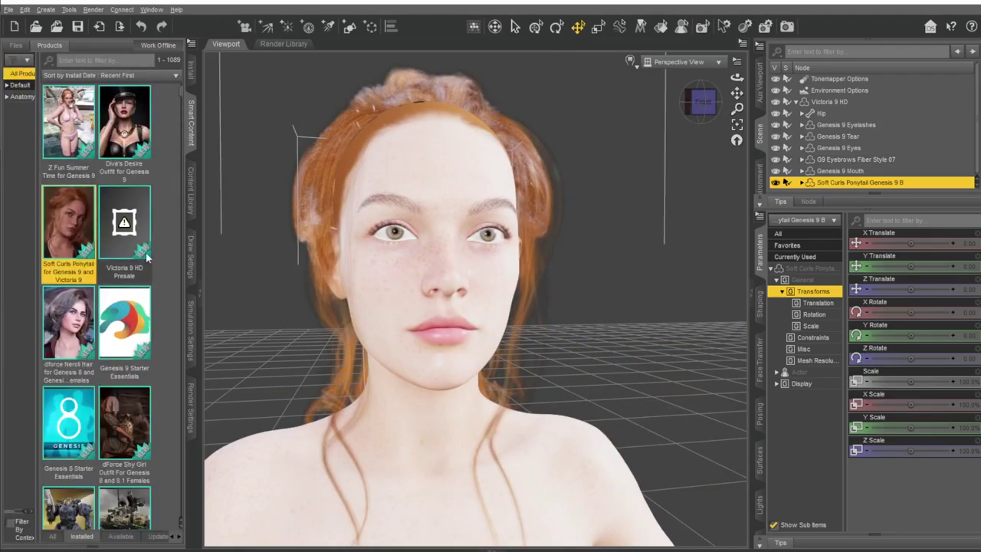
{"action": "left_click", "coordinate": [126, 132]}
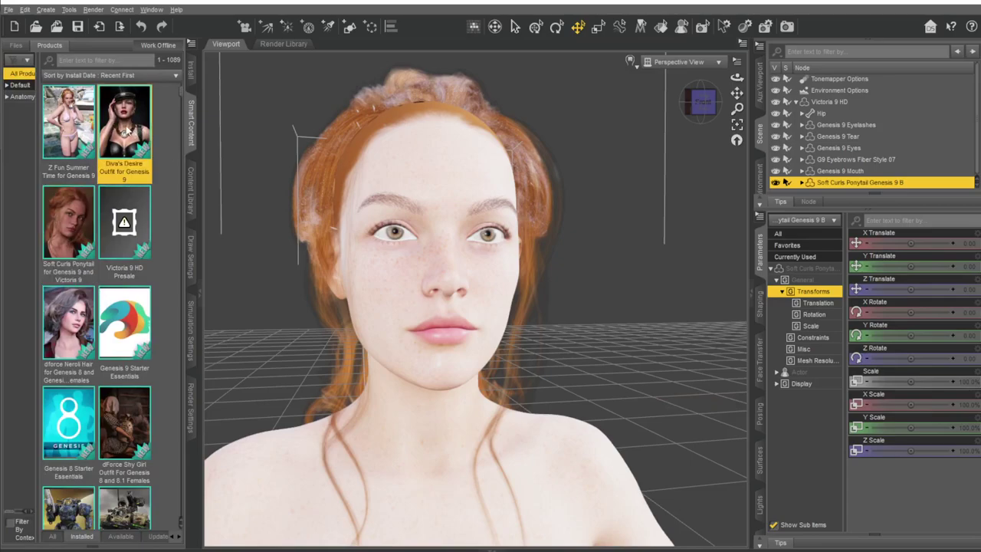
{"action": "double_click", "coordinate": [126, 132]}
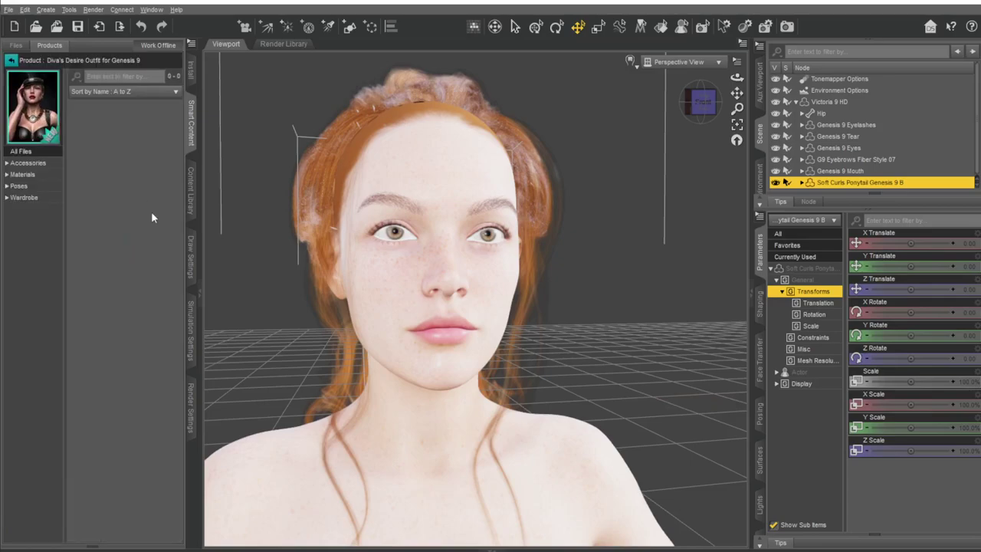
{"action": "left_click", "coordinate": [15, 187]}
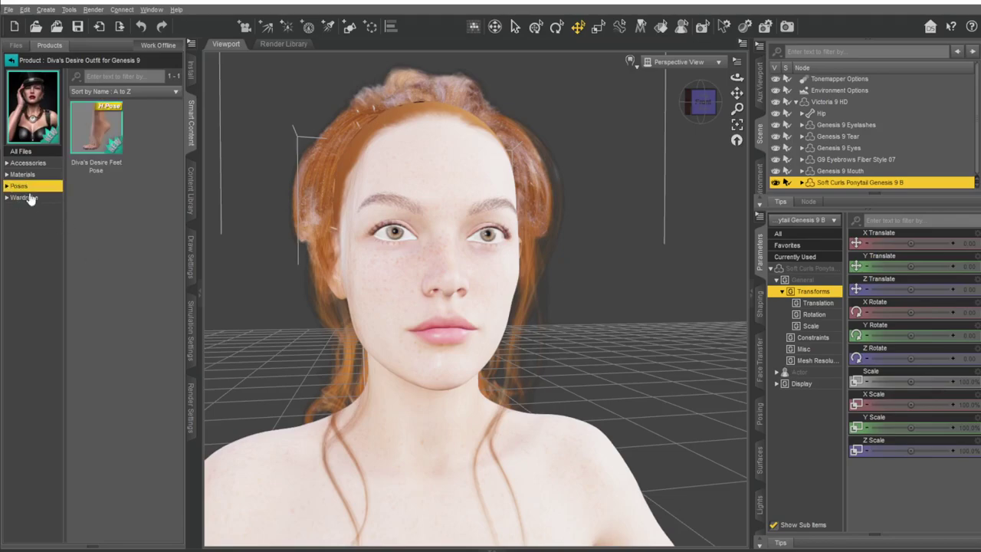
{"action": "left_click", "coordinate": [22, 198]}
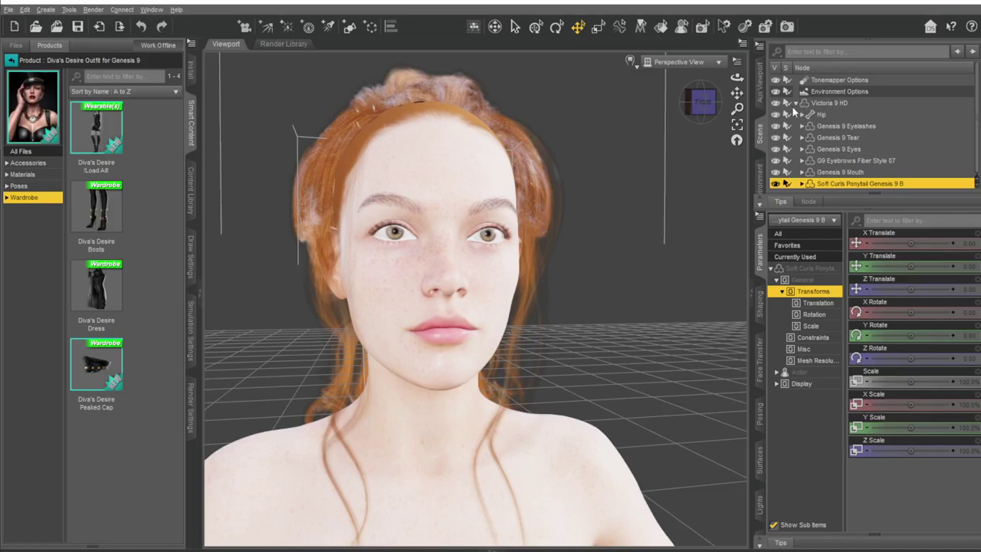
{"action": "left_click", "coordinate": [797, 102]}
{"action": "left_click", "coordinate": [822, 102]}
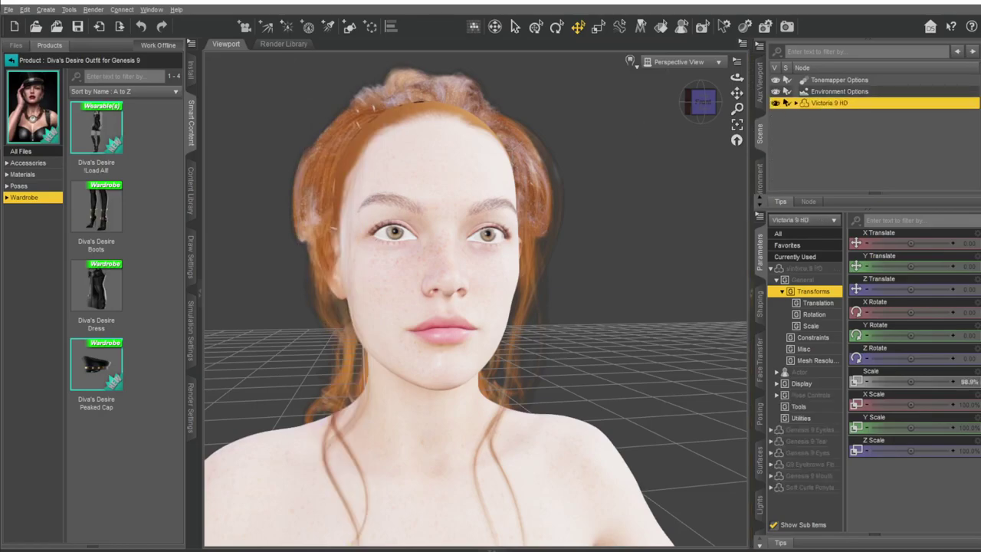
{"action": "double_click", "coordinate": [103, 124]}
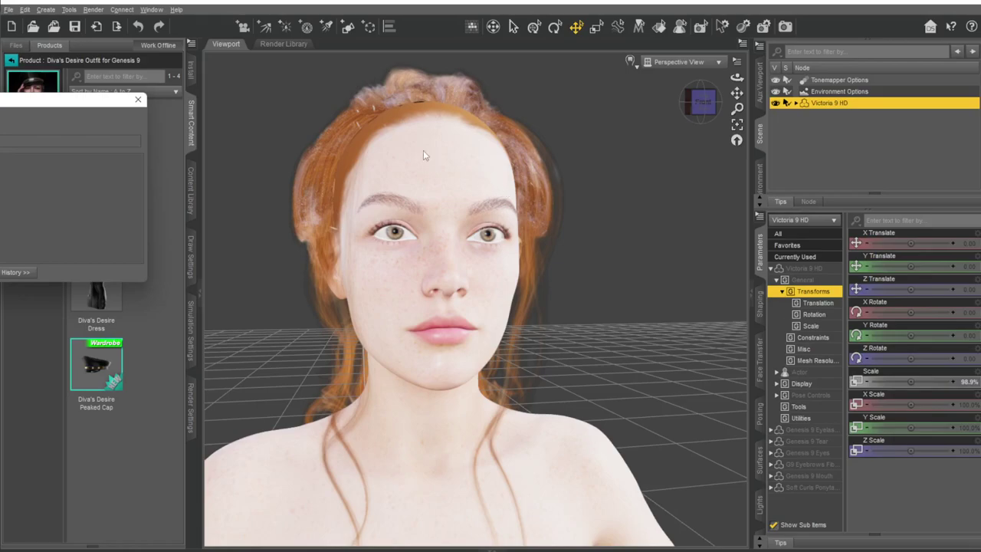
- Browse the outfit's Poses, Materials and Accessories, toggling between grey shading and the Iray preview
{"action": "left_click", "coordinate": [589, 285]}
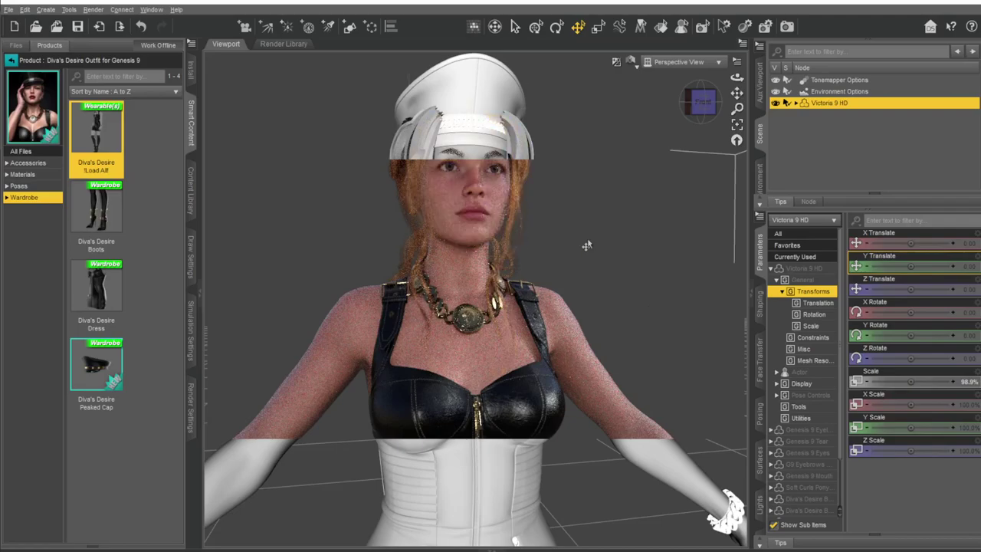
{"action": "left_click_drag", "start_coordinate": [634, 236], "coordinate": [455, 84], "text": "alt"}
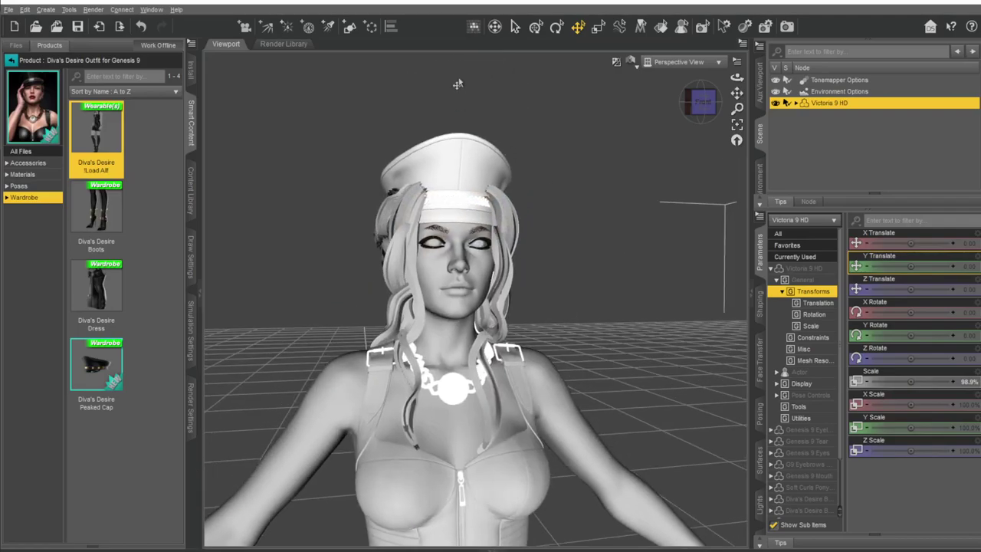
{"action": "left_click", "coordinate": [30, 185]}
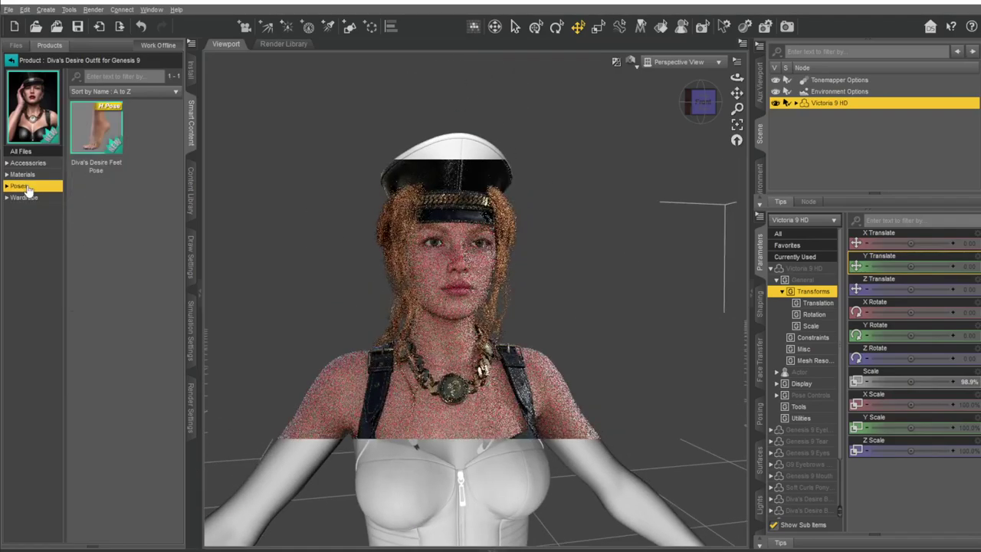
{"action": "left_click", "coordinate": [23, 174]}
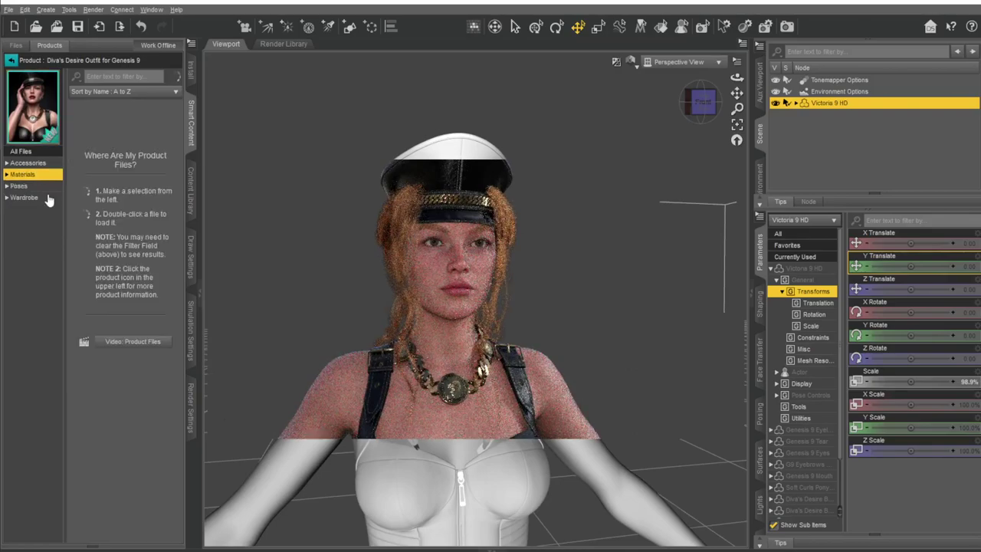
{"action": "scroll", "coordinate": [151, 283], "scroll_direction": "down", "scroll_amount": 5}
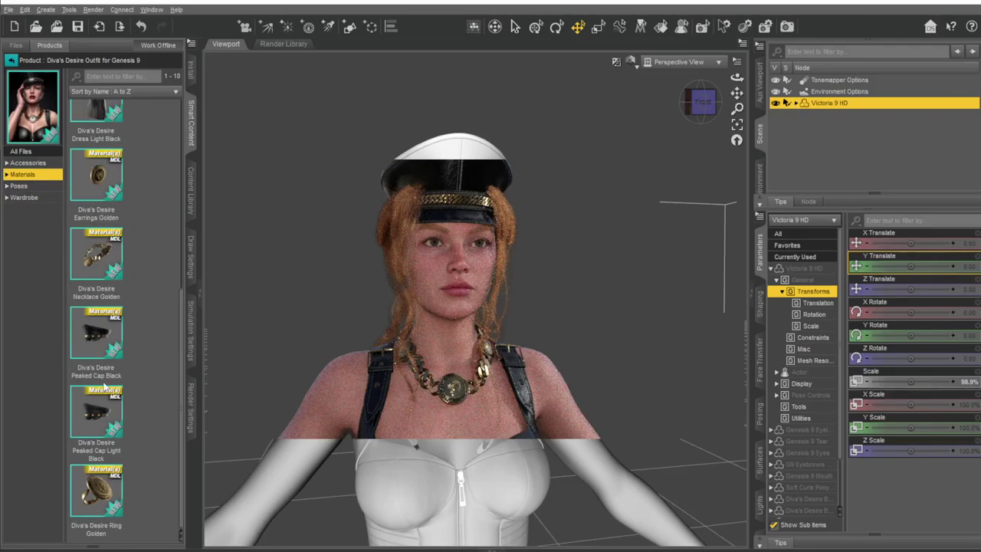
{"action": "left_click", "coordinate": [28, 163]}
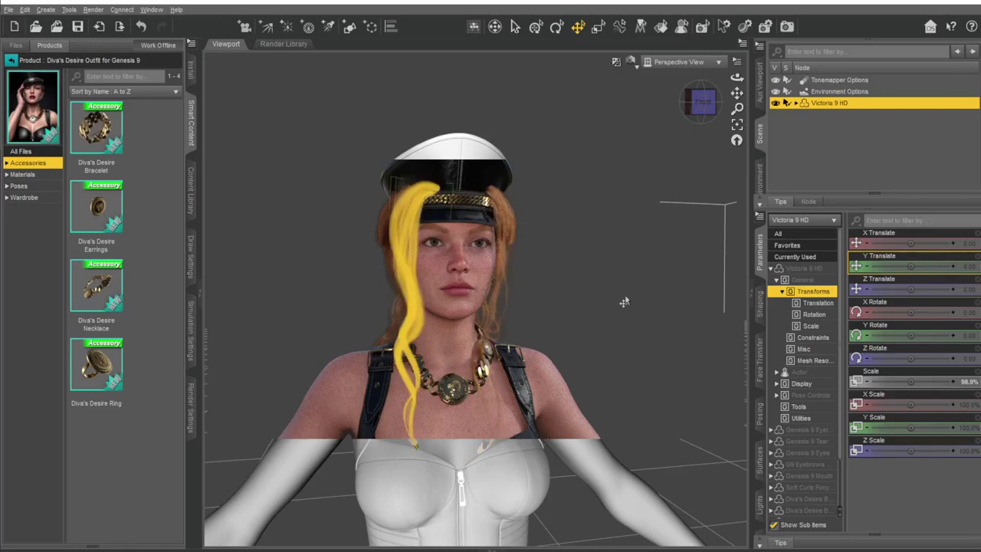
{"action": "key", "text": "ctrl+4"}
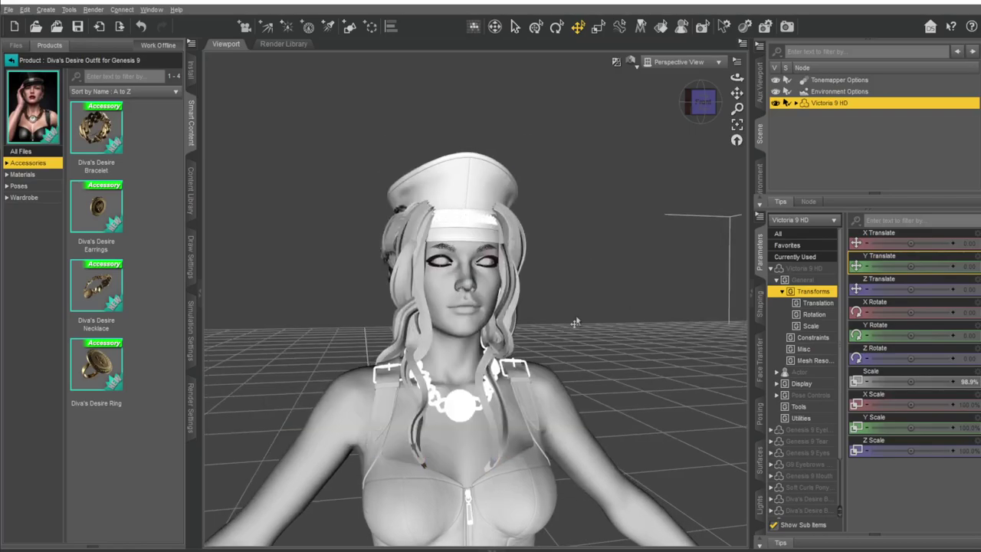
{"action": "key", "text": "ctrl+6"}
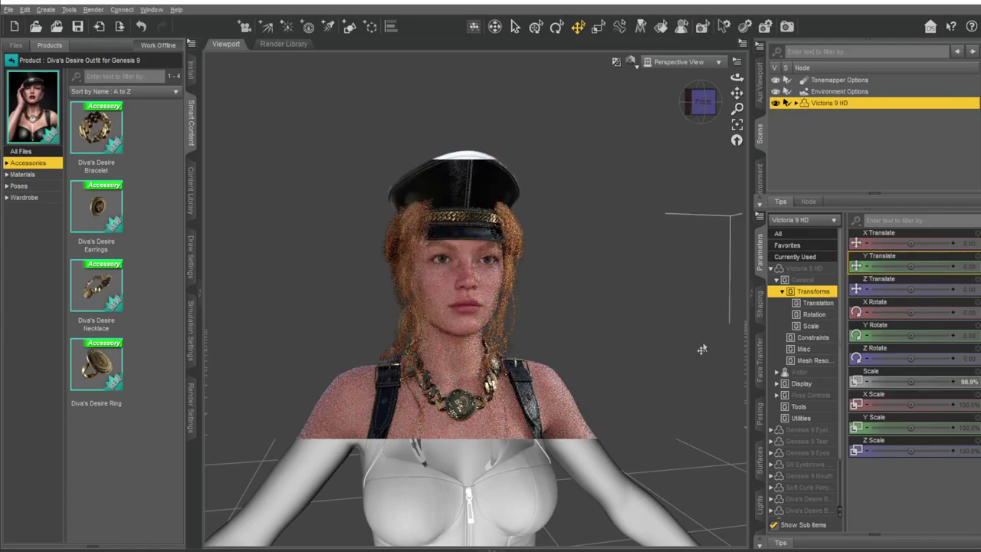
- Select the Soft Curls Ponytail hair and list All its parameters
{"action": "left_click", "coordinate": [795, 103]}
{"action": "scroll", "coordinate": [880, 175], "scroll_direction": "down", "scroll_amount": 3}
{"action": "scroll", "coordinate": [856, 128], "scroll_direction": "down", "scroll_amount": 2}
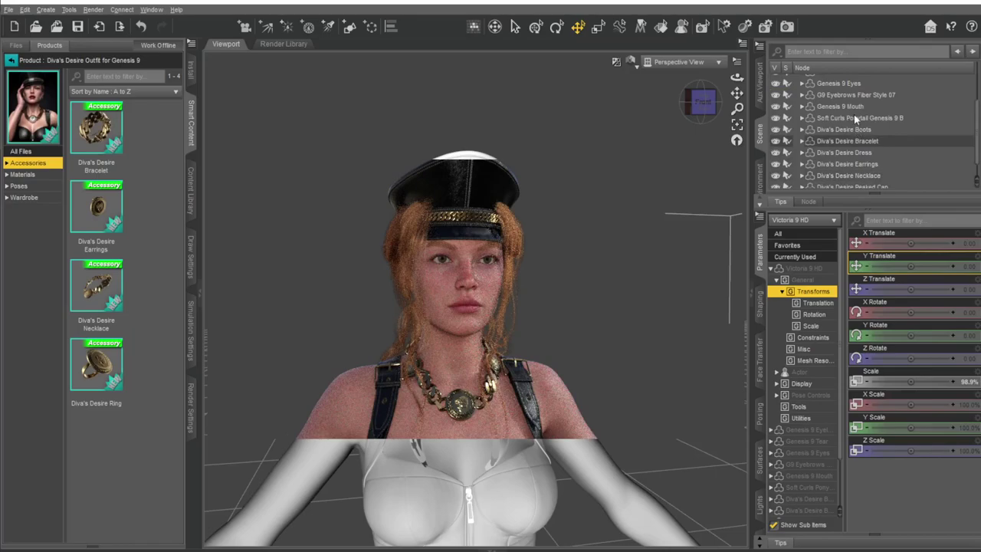
{"action": "left_click", "coordinate": [856, 118]}
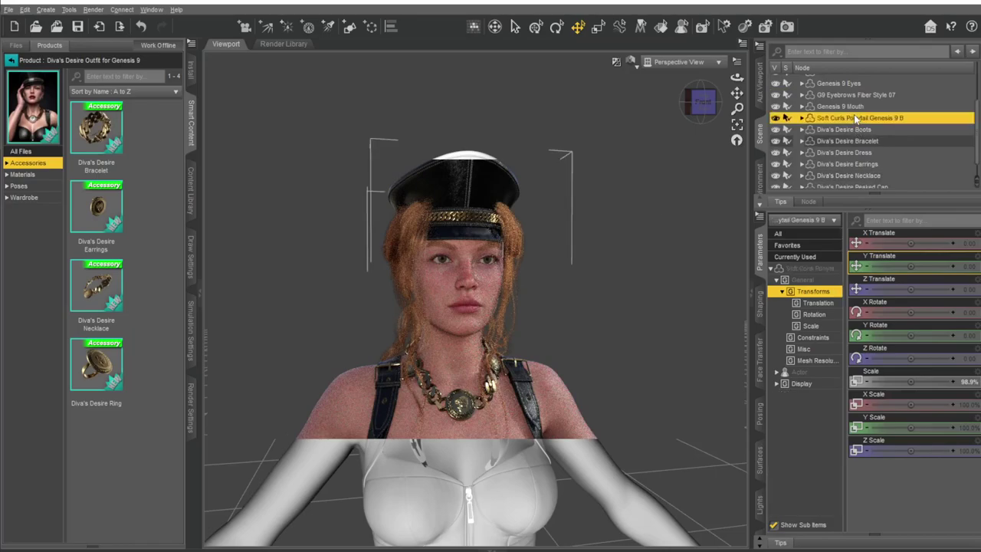
{"action": "left_click", "coordinate": [793, 234]}
{"action": "scroll", "coordinate": [916, 440], "scroll_direction": "down", "scroll_amount": 4}
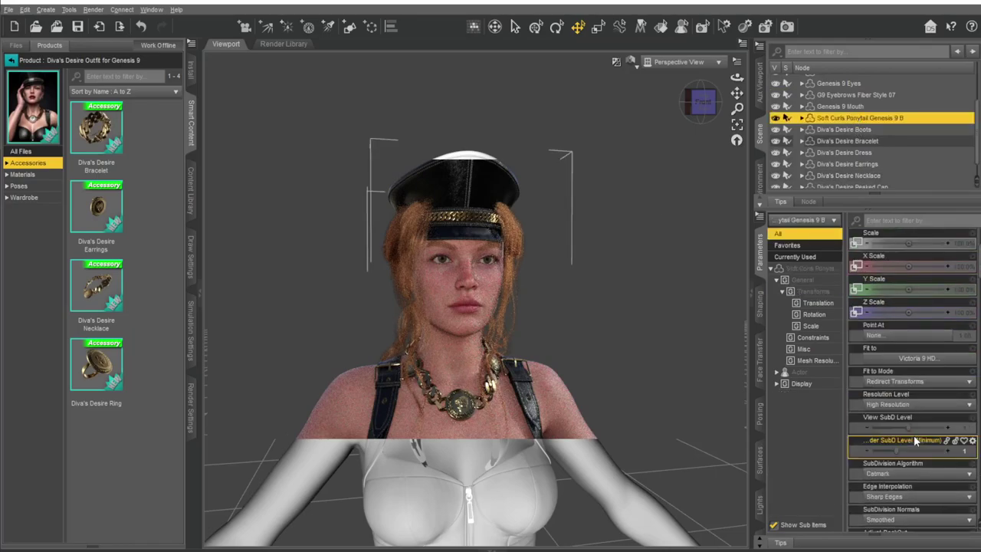
{"action": "scroll", "coordinate": [916, 440], "scroll_direction": "down", "scroll_amount": 2}
{"action": "scroll", "coordinate": [914, 439], "scroll_direction": "down", "scroll_amount": 1}
{"action": "scroll", "coordinate": [911, 438], "scroll_direction": "down", "scroll_amount": 2}
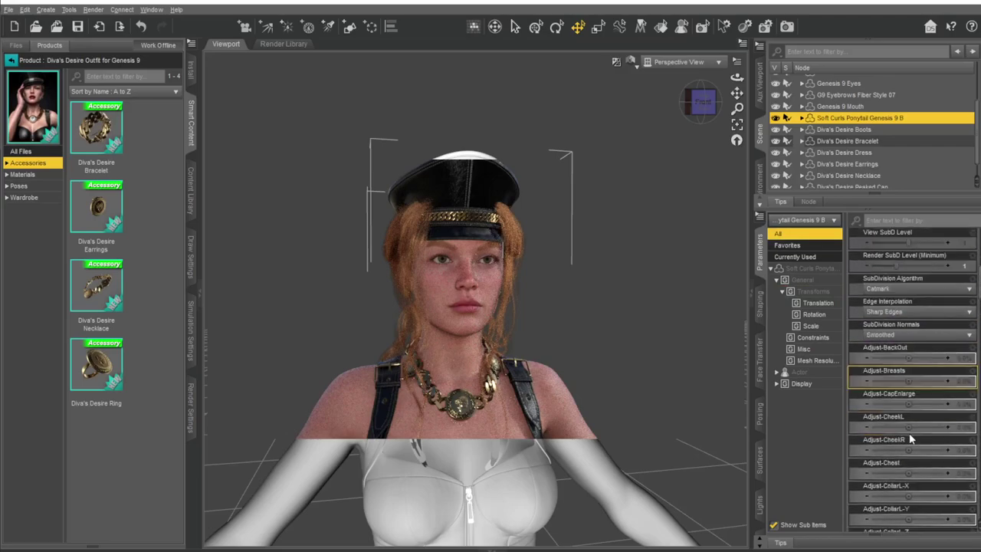
{"action": "scroll", "coordinate": [914, 399], "scroll_direction": "down", "scroll_amount": 2}
{"action": "scroll", "coordinate": [920, 390], "scroll_direction": "down", "scroll_amount": 3}
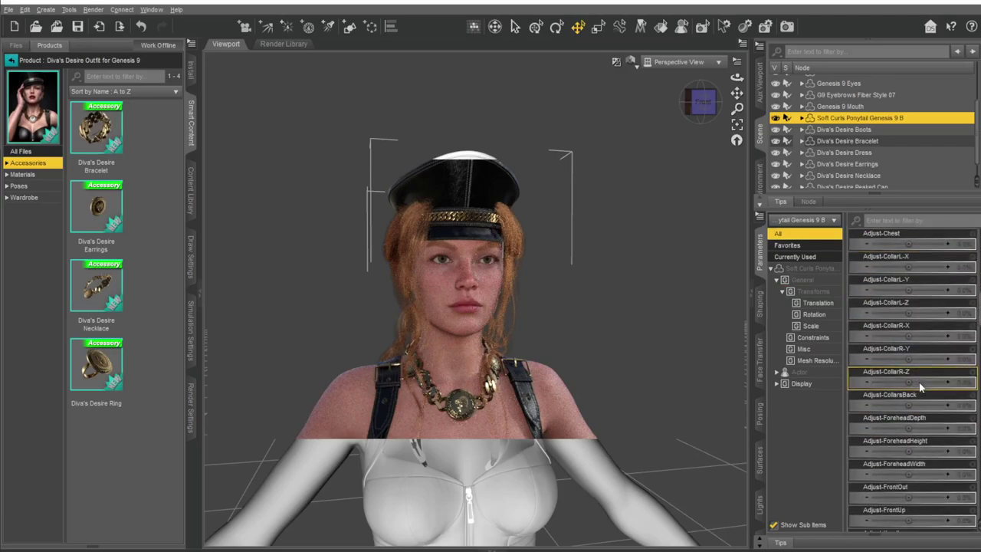
{"action": "scroll", "coordinate": [920, 395], "scroll_direction": "down", "scroll_amount": 2}
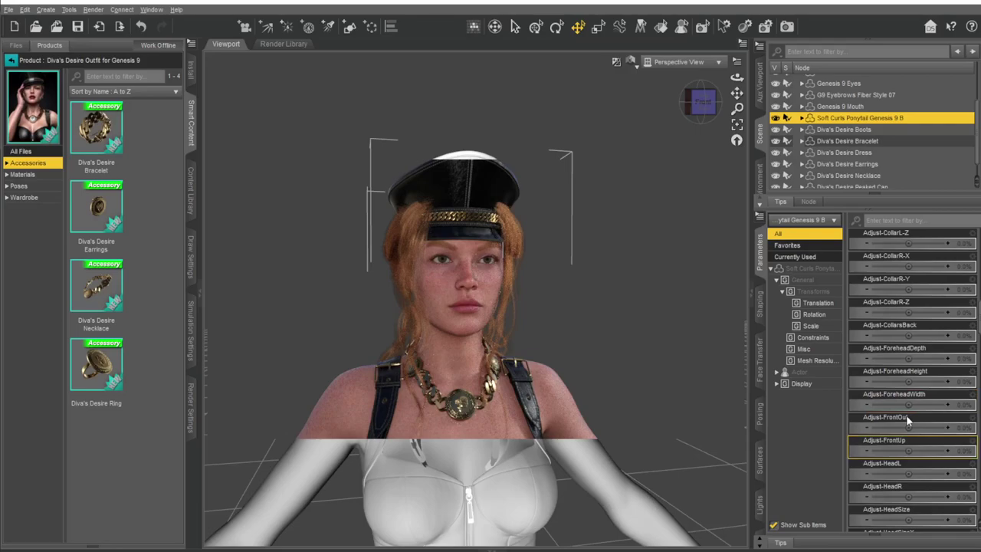
{"action": "scroll", "coordinate": [932, 438], "scroll_direction": "down", "scroll_amount": 2}
{"action": "scroll", "coordinate": [929, 433], "scroll_direction": "down", "scroll_amount": 1}
{"action": "scroll", "coordinate": [925, 425], "scroll_direction": "down", "scroll_amount": 2}
{"action": "scroll", "coordinate": [925, 423], "scroll_direction": "down", "scroll_amount": 2}
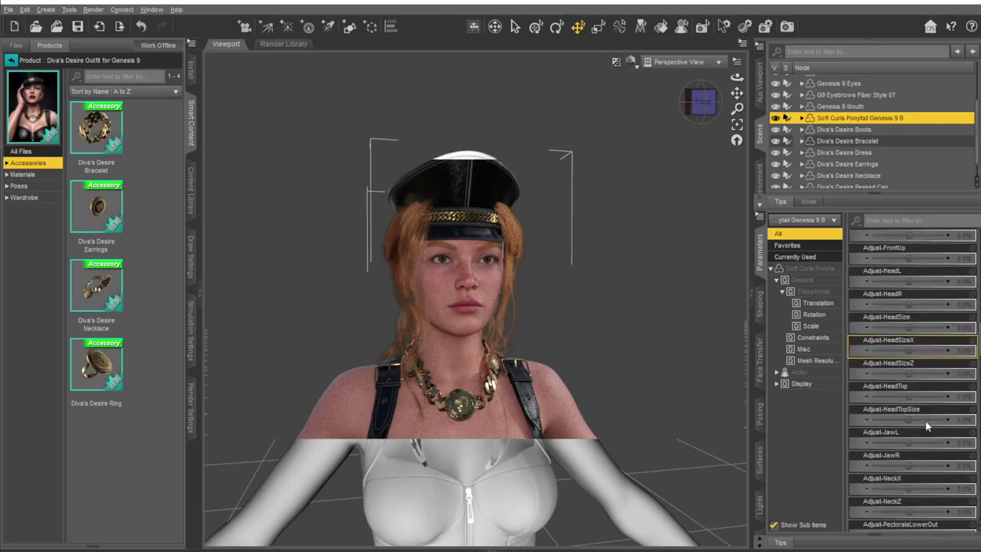
{"action": "scroll", "coordinate": [925, 421], "scroll_direction": "down", "scroll_amount": 2}
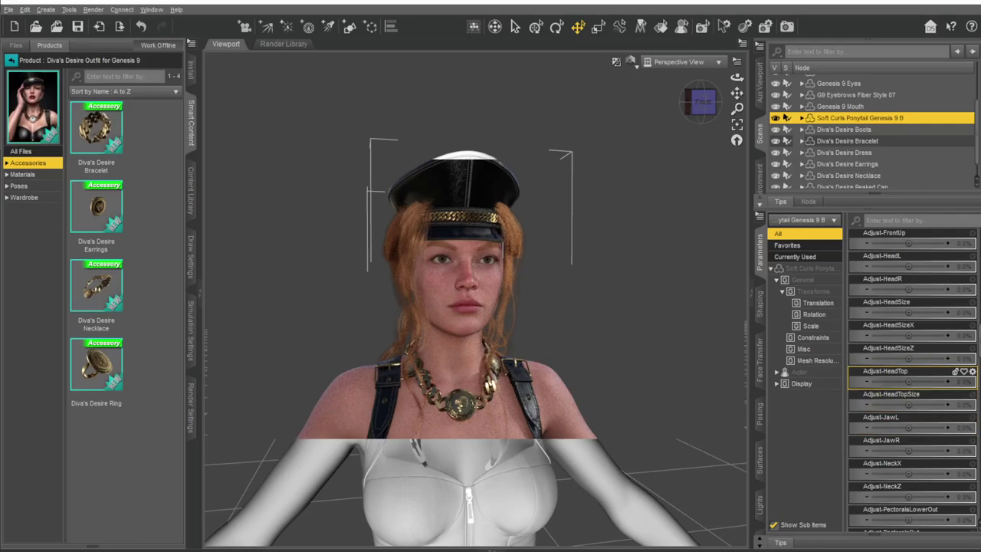
- Set Adjust-HeadTop to -491.2% and Adjust-HeadTopSize to 1.8%, checking the result in Iray
{"action": "left_click_drag", "start_coordinate": [909, 375], "coordinate": [893, 376]}
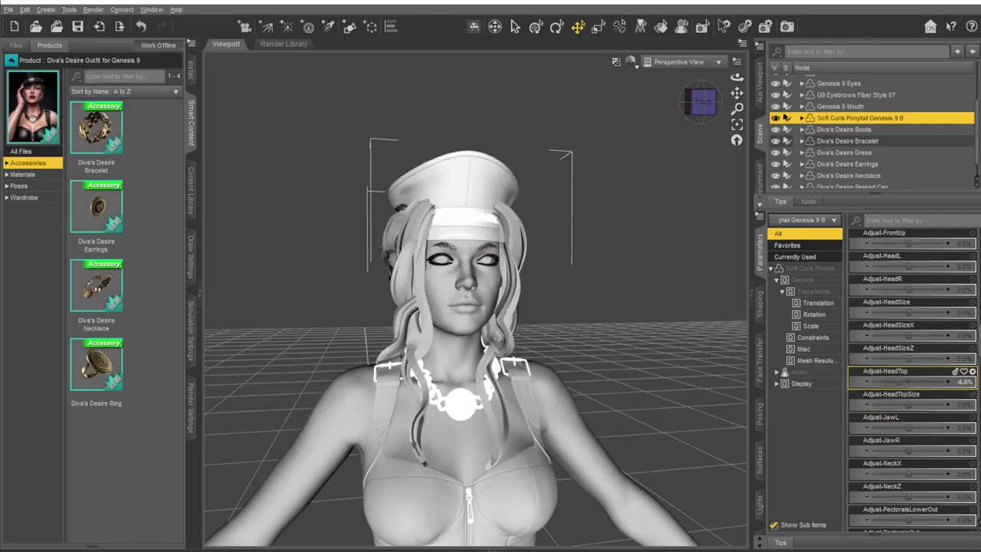
{"action": "left_click", "coordinate": [630, 62]}
{"action": "left_click", "coordinate": [625, 217]}
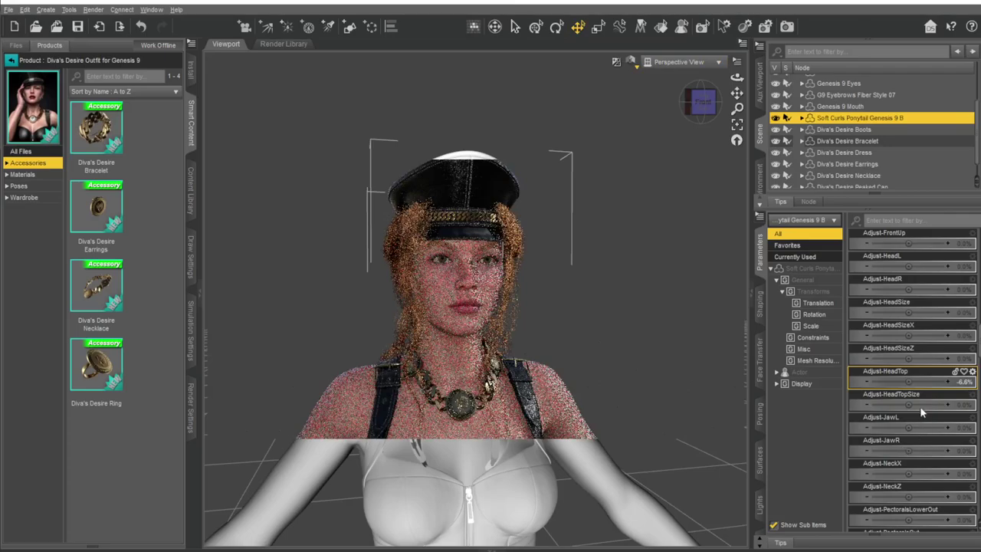
{"action": "left_click", "coordinate": [908, 381]}
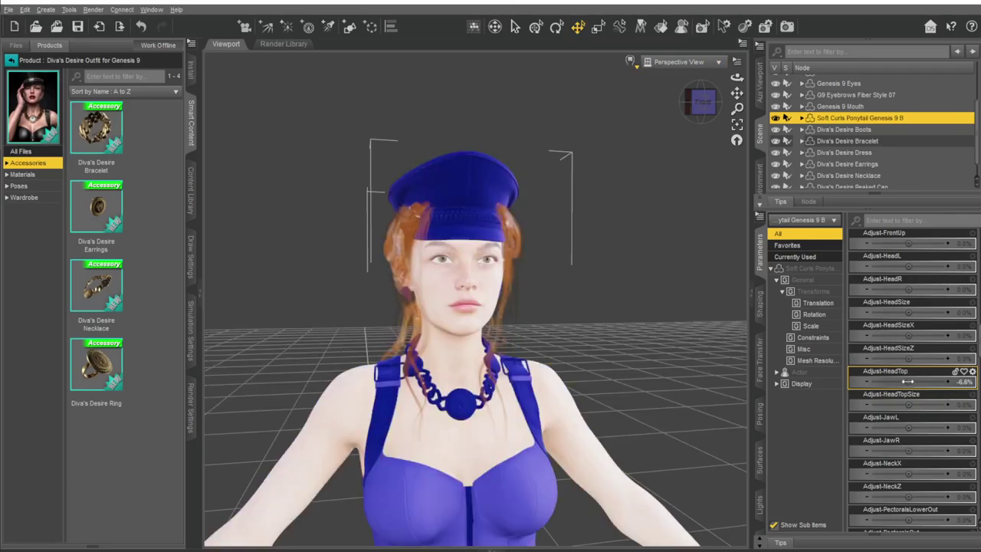
{"action": "left_click_drag", "start_coordinate": [908, 381], "coordinate": [525, 118]}
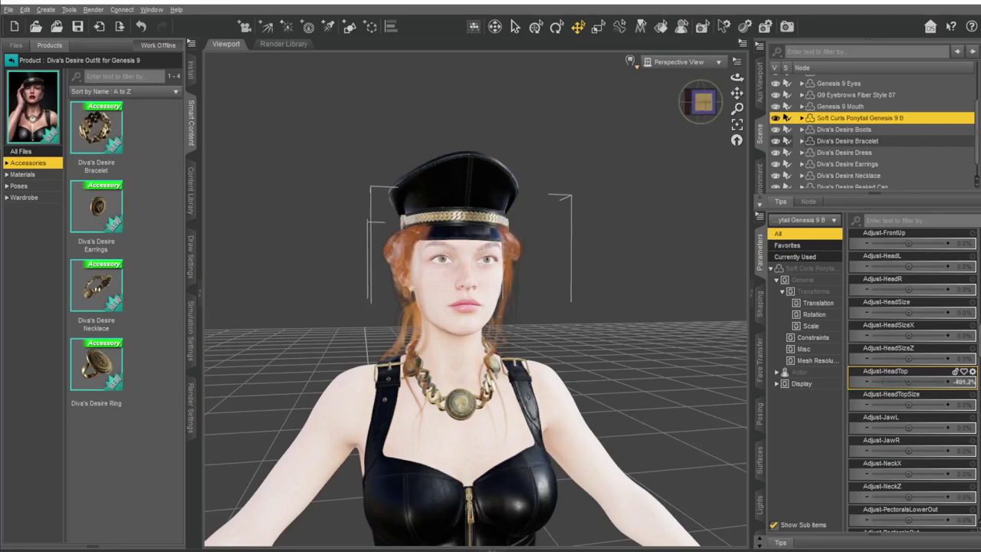
{"action": "left_click_drag", "start_coordinate": [700, 102], "coordinate": [785, 116]}
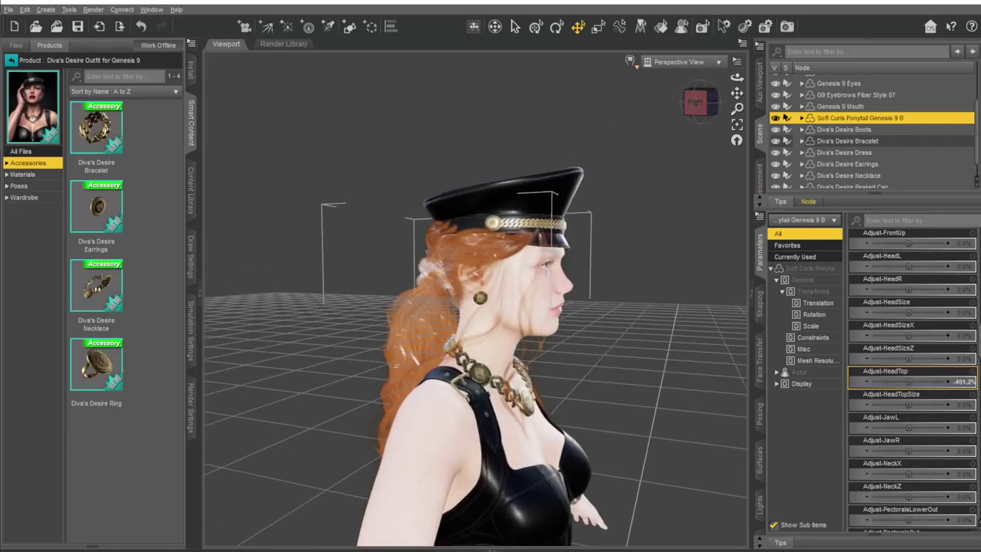
{"action": "scroll", "coordinate": [912, 429], "scroll_direction": "down", "scroll_amount": 1}
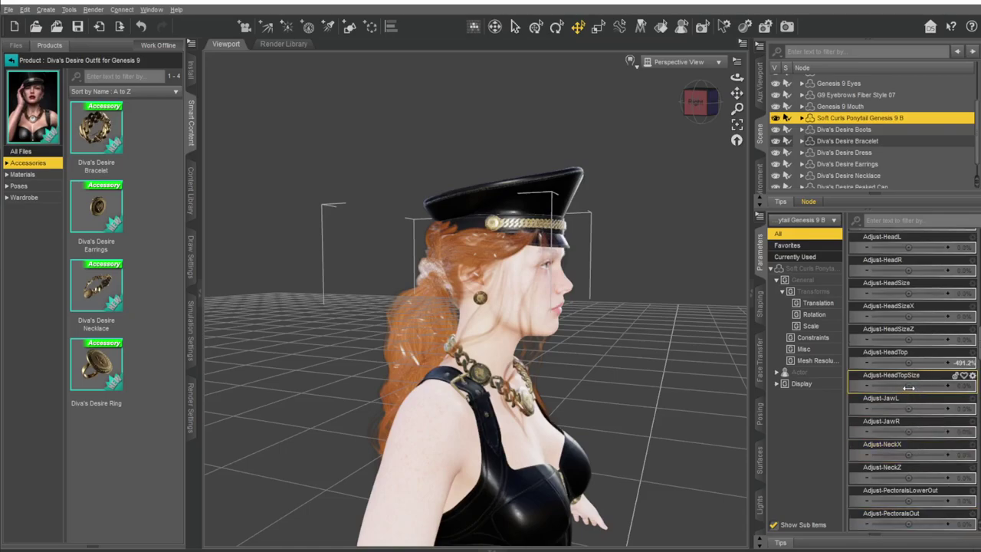
{"action": "mouse_move", "coordinate": [908, 385]}
{"action": "left_mouse_down"}
{"action": "mouse_move", "coordinate": [874, 385]}
{"action": "mouse_move", "coordinate": [909, 386]}
{"action": "left_mouse_up"}
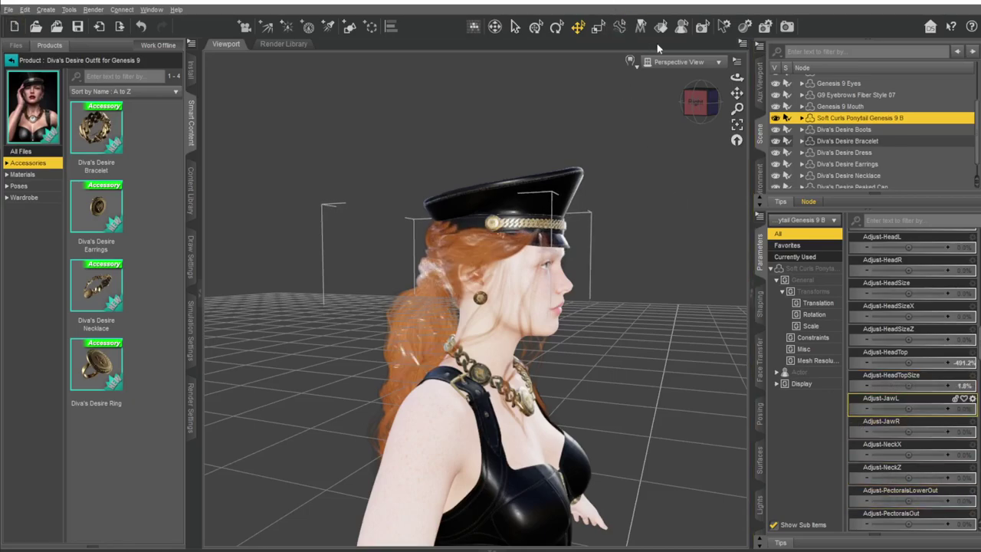
{"action": "left_click", "coordinate": [693, 113]}
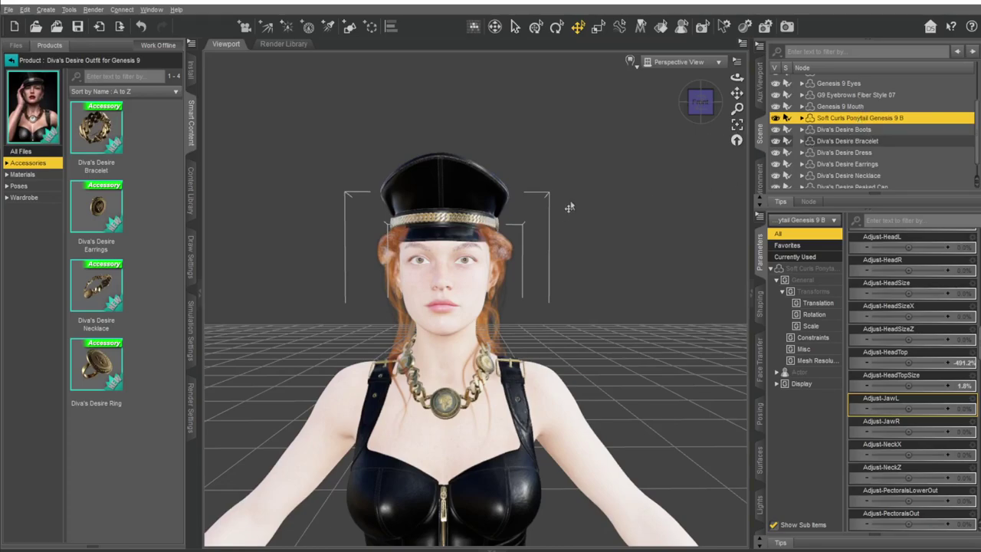
{"action": "left_click", "coordinate": [441, 174]}
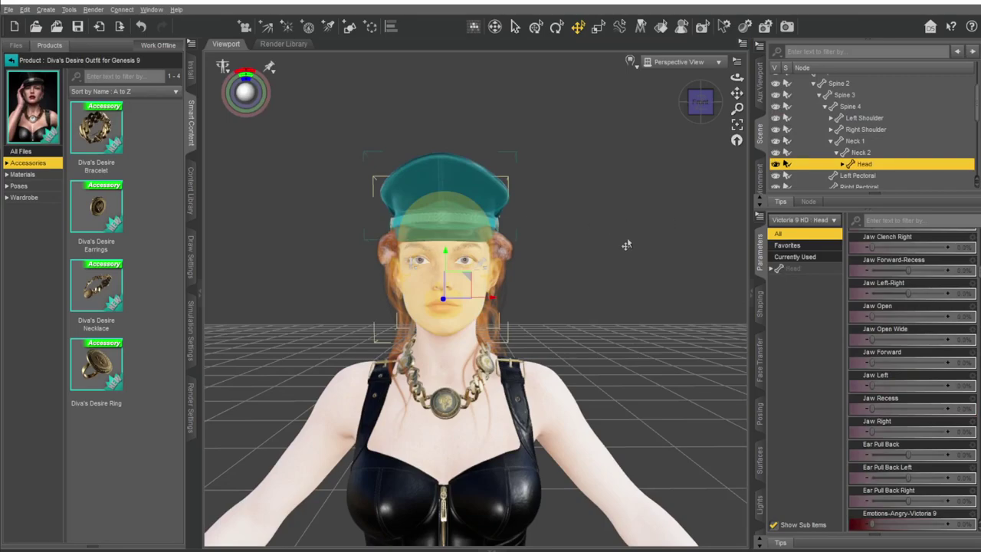
{"action": "key", "text": "Delete"}
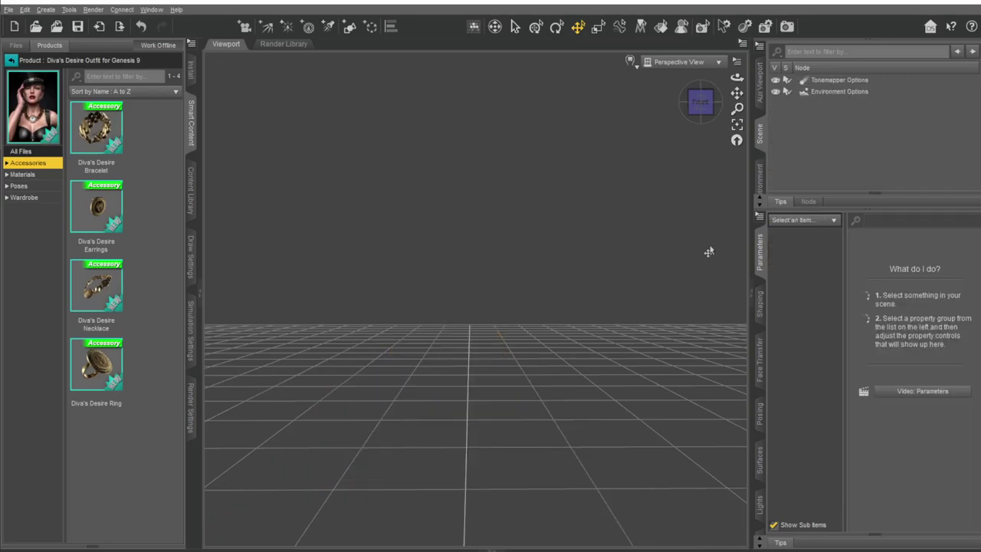
{"action": "key", "text": "ctrl+z"}
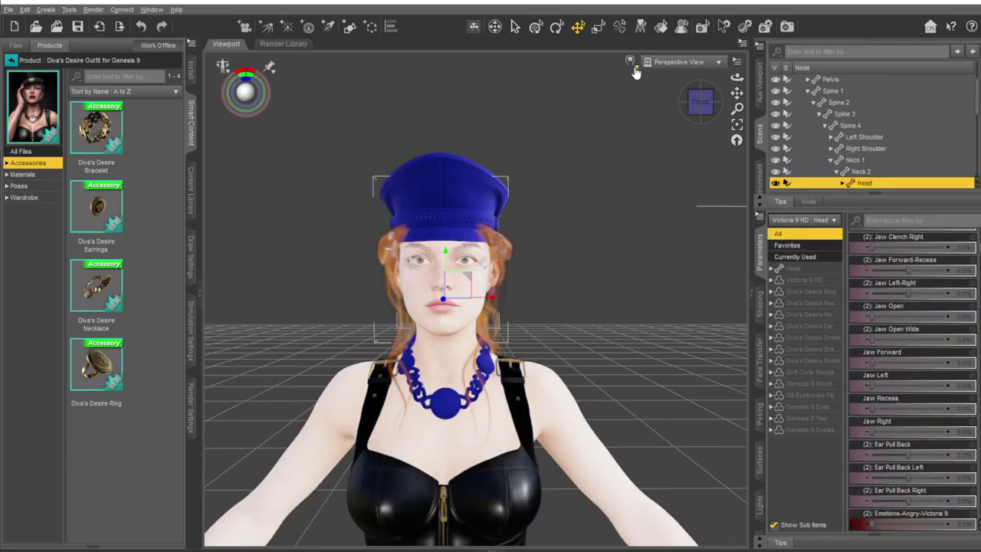
{"action": "left_click", "coordinate": [631, 62]}
{"action": "left_click", "coordinate": [622, 216]}
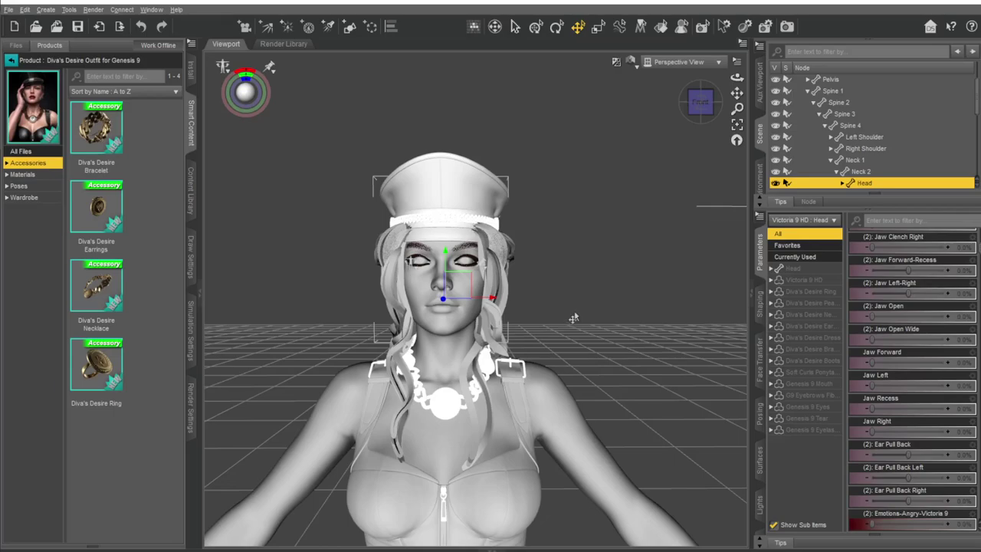
{"action": "left_click", "coordinate": [580, 256]}
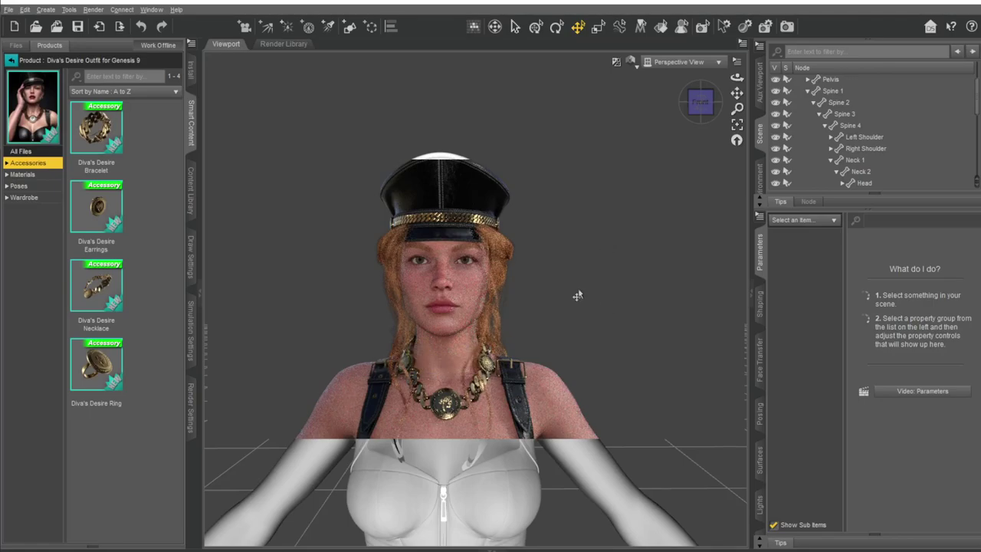
{"action": "scroll", "coordinate": [742, 535], "scroll_direction": "down", "scroll_amount": 3}
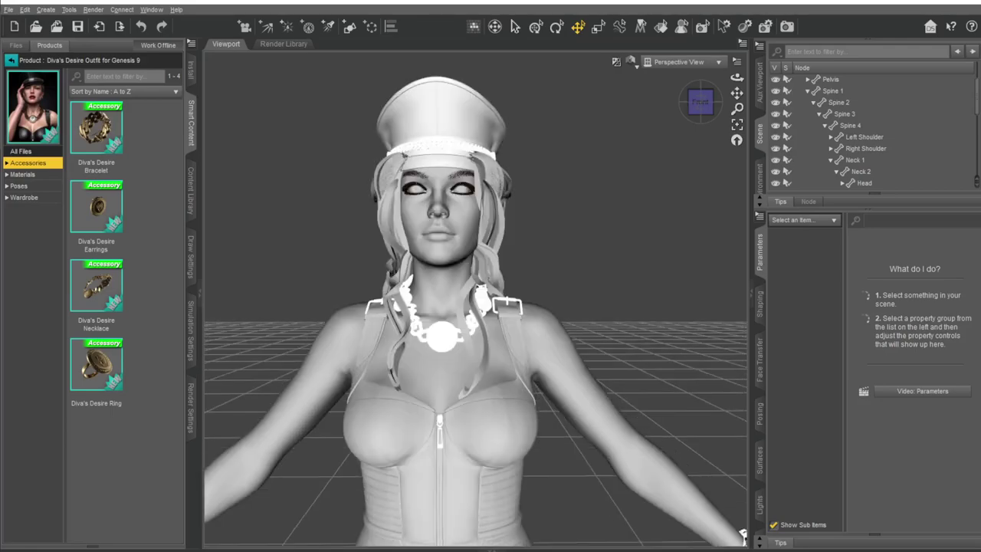
{"action": "scroll", "coordinate": [658, 272], "scroll_direction": "up", "scroll_amount": 3}
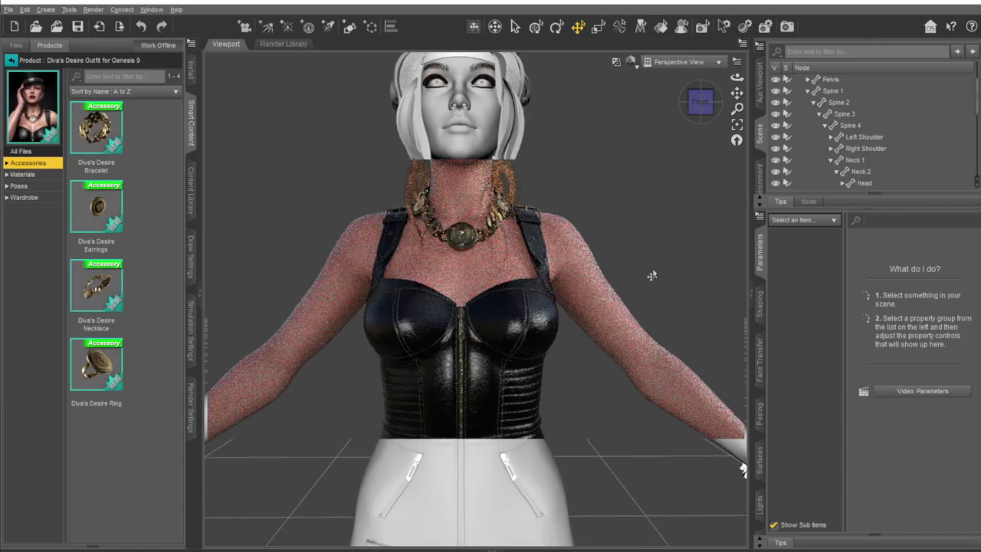
{"action": "scroll", "coordinate": [658, 272], "scroll_direction": "up", "scroll_amount": 2}
{"action": "scroll", "coordinate": [642, 388], "scroll_direction": "up", "scroll_amount": 3}
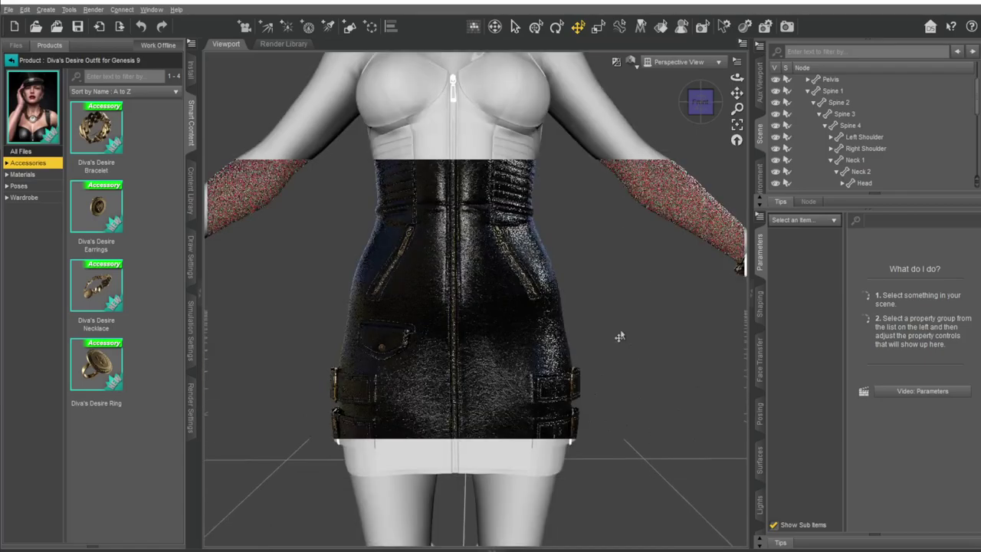
- Orbit to the skirt's side and go back to the full installed products list
{"action": "scroll", "coordinate": [620, 322], "scroll_direction": "up", "scroll_amount": 2}
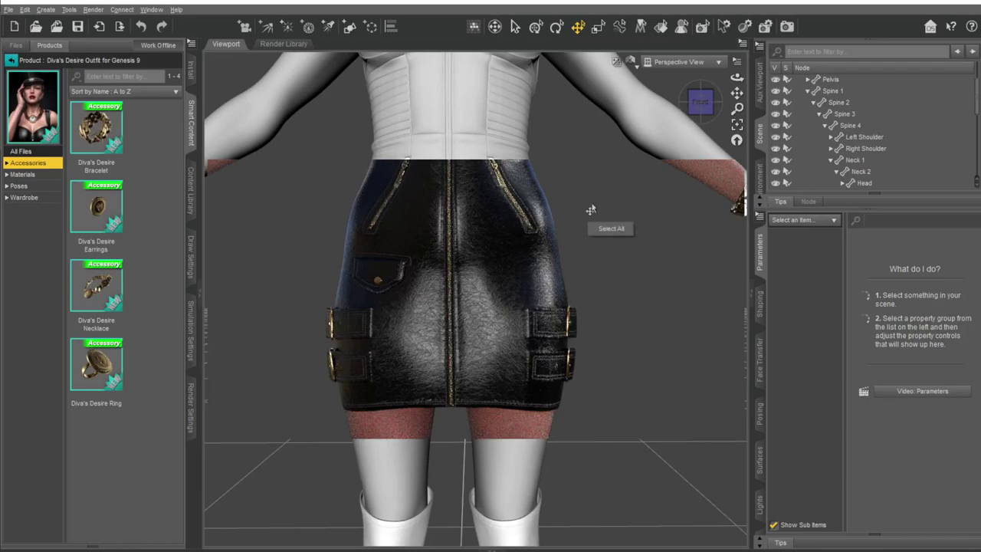
{"action": "mouse_move", "coordinate": [700, 102]}
{"action": "left_mouse_down"}
{"action": "mouse_move", "coordinate": [690, 103]}
{"action": "mouse_move", "coordinate": [652, 301]}
{"action": "left_mouse_up"}
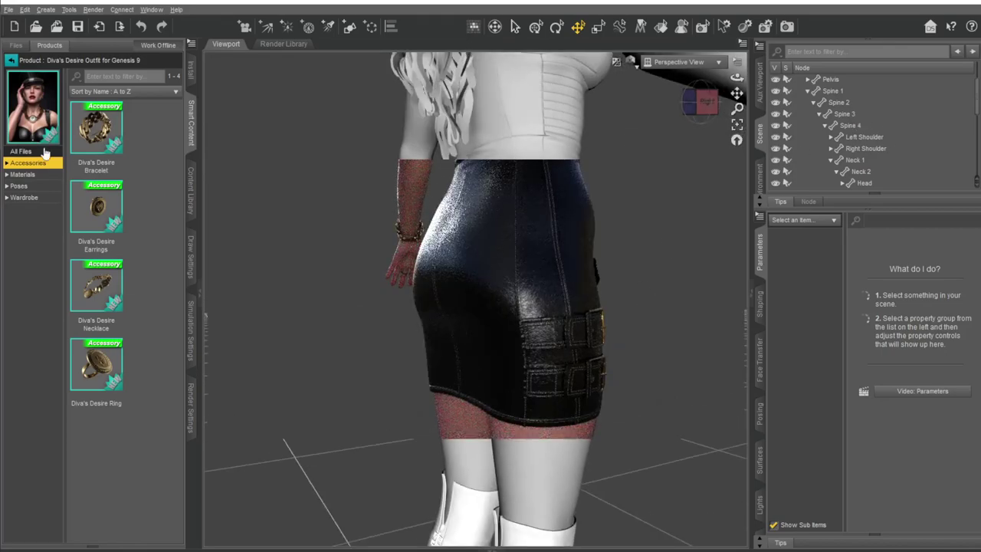
{"action": "left_click", "coordinate": [11, 60]}
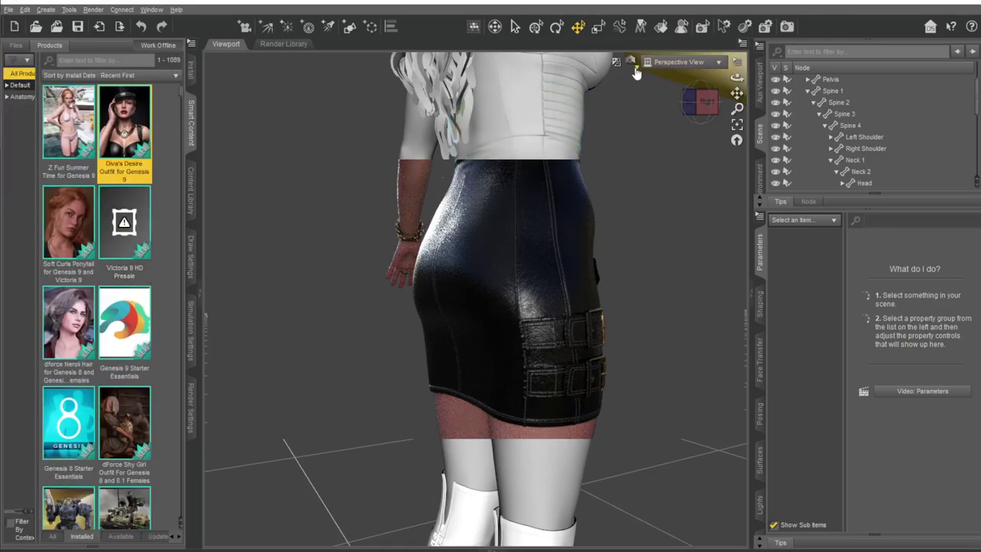
- Open the Z Fun Summer Time for Genesis 9 product in Smart Content
{"action": "left_click", "coordinate": [667, 62]}
{"action": "left_click", "coordinate": [640, 201]}
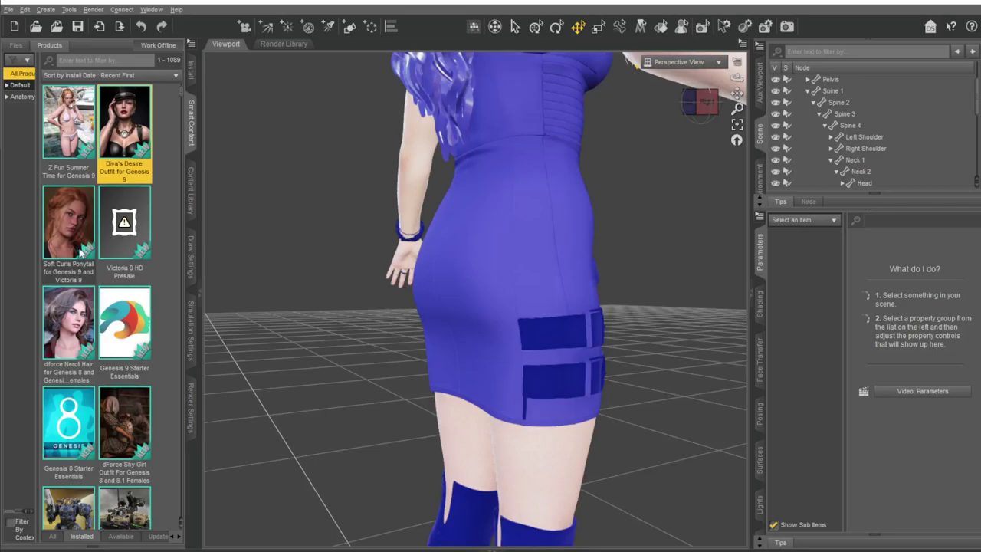
{"action": "scroll", "coordinate": [86, 253], "scroll_direction": "up", "scroll_amount": 3}
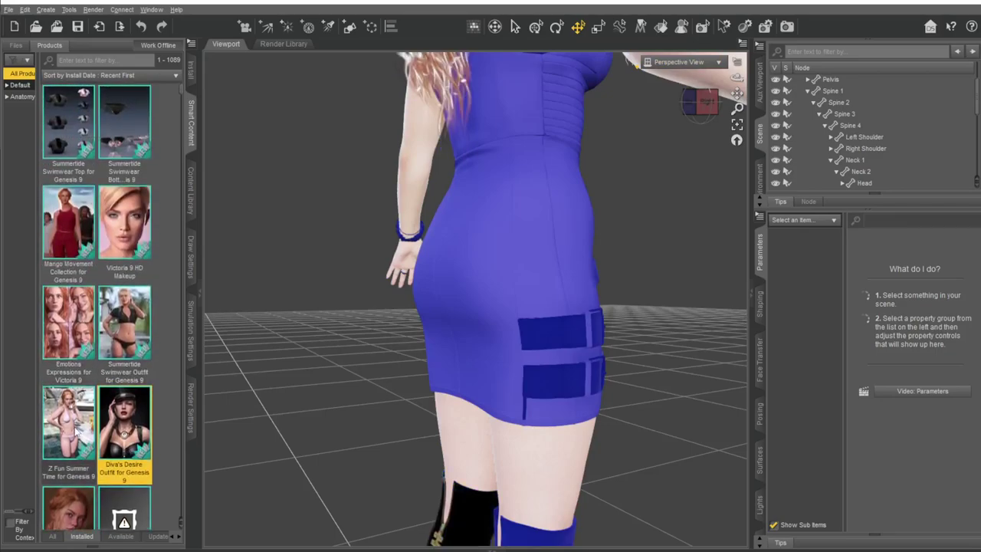
{"action": "left_click", "coordinate": [69, 429]}
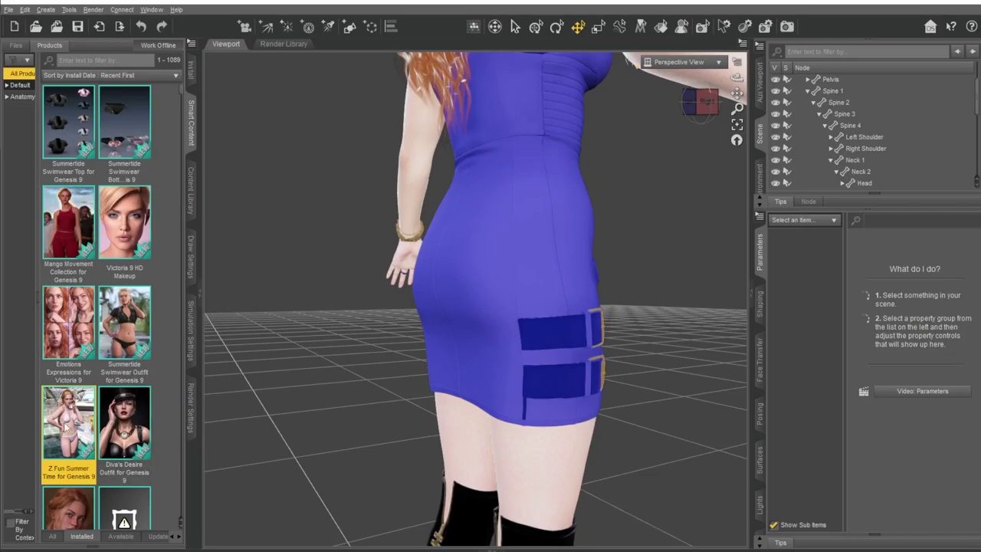
{"action": "left_click", "coordinate": [67, 427]}
- Show its Poses folder, face the figure's front, and select Victoria 9 HD
{"action": "left_click", "coordinate": [21, 164]}
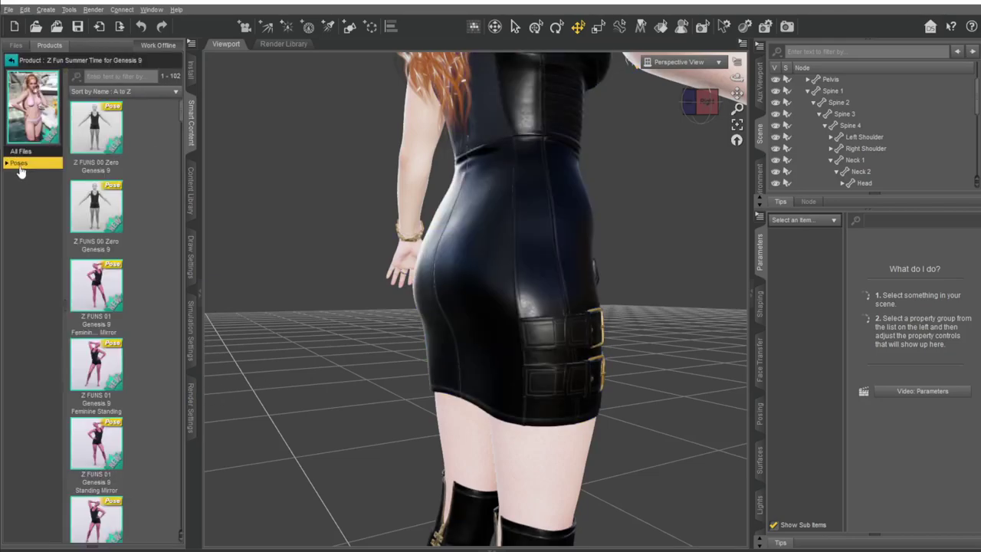
{"action": "scroll", "coordinate": [596, 285], "scroll_direction": "down", "scroll_amount": 5}
{"action": "scroll", "coordinate": [598, 285], "scroll_direction": "down", "scroll_amount": 3}
{"action": "scroll", "coordinate": [600, 291], "scroll_direction": "down", "scroll_amount": 1}
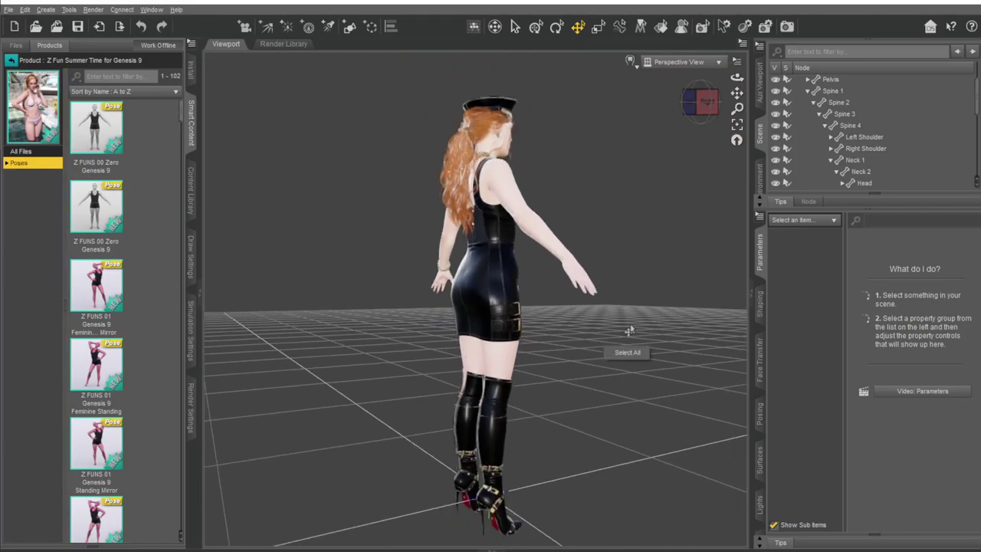
{"action": "left_click_drag", "start_coordinate": [663, 301], "coordinate": [661, 299], "text": "alt"}
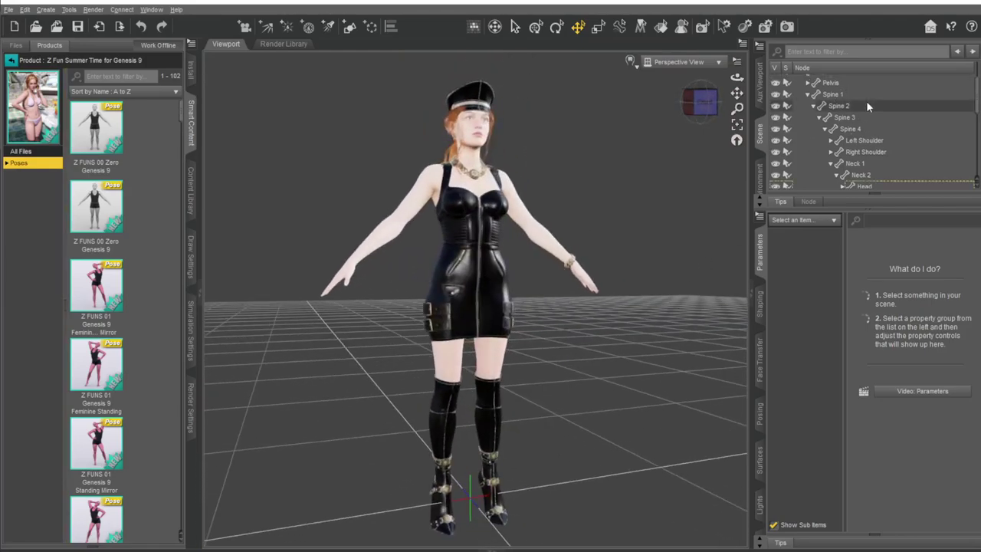
{"action": "scroll", "coordinate": [869, 123], "scroll_direction": "up", "scroll_amount": 2}
{"action": "left_click", "coordinate": [829, 102]}
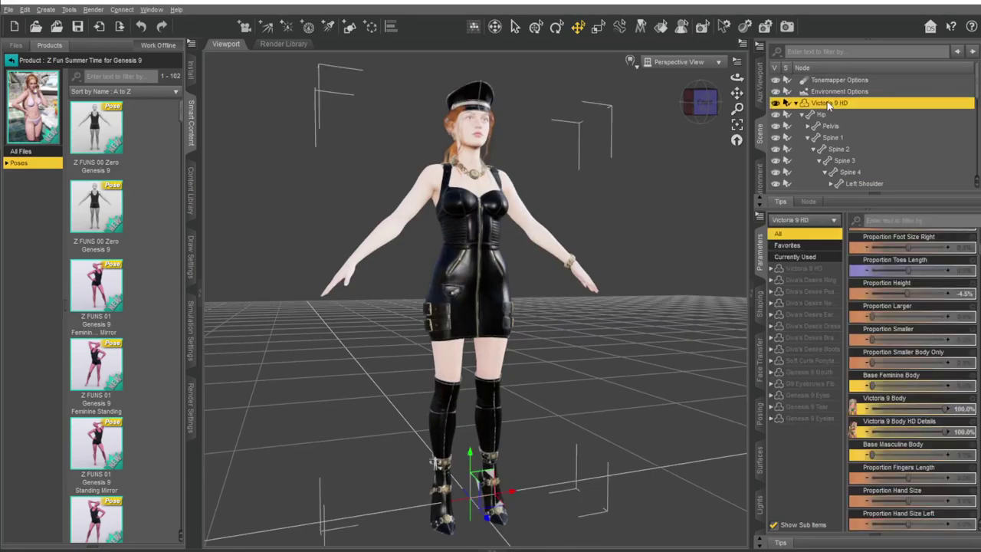
- Apply the Z FUNS 01 Genesis 9 Feminine Standing Mirror pose and inspect it from the front
{"action": "double_click", "coordinate": [97, 292]}
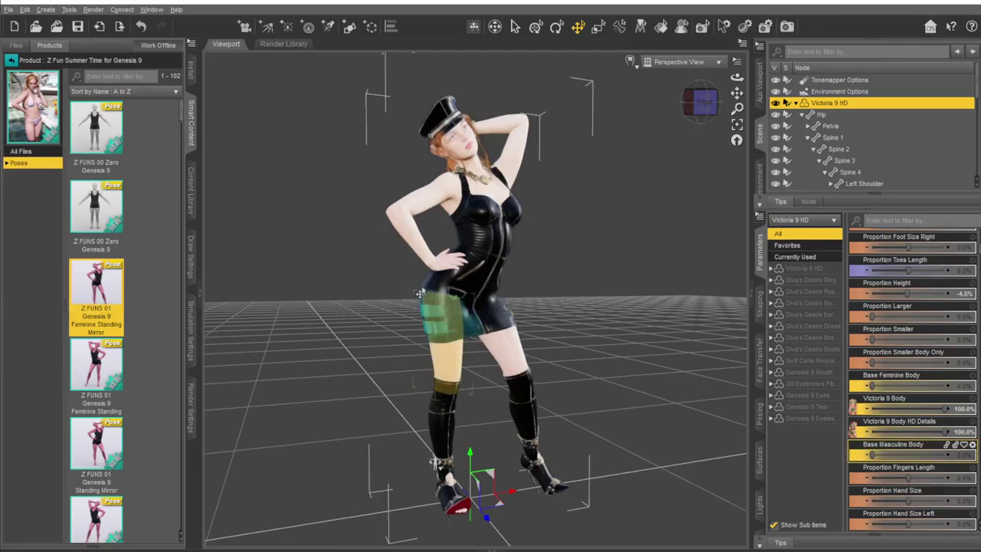
{"action": "left_click_drag", "start_coordinate": [442, 305], "coordinate": [410, 443], "text": "alt"}
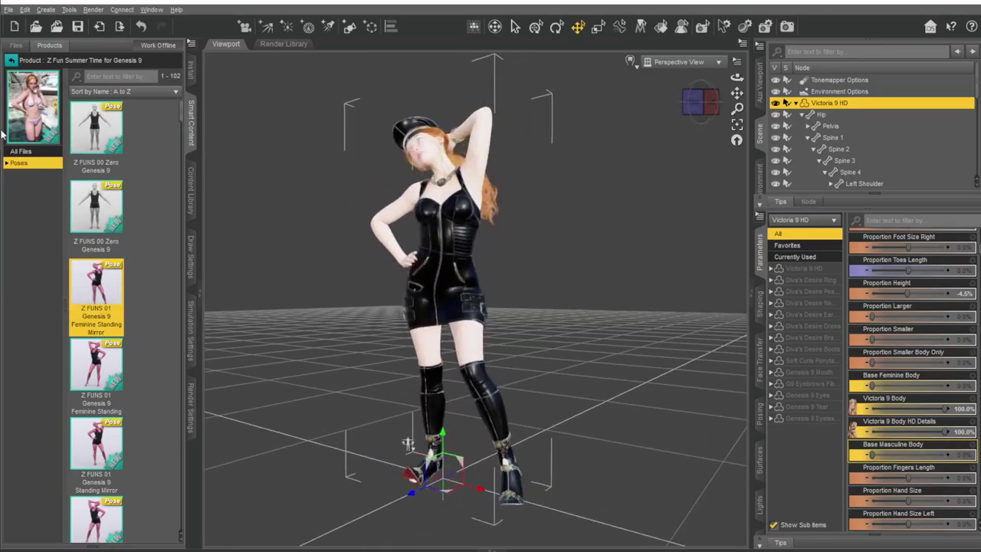
{"action": "scroll", "coordinate": [517, 279], "scroll_direction": "up", "scroll_amount": 2}
{"action": "scroll", "coordinate": [535, 265], "scroll_direction": "up", "scroll_amount": 2}
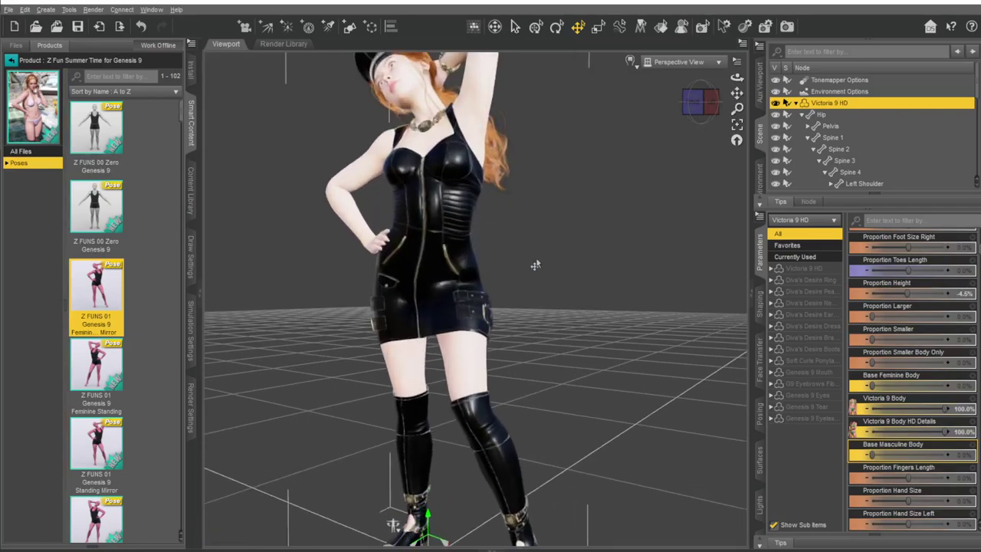
{"action": "left_click_drag", "start_coordinate": [535, 264], "coordinate": [565, 212], "text": "alt"}
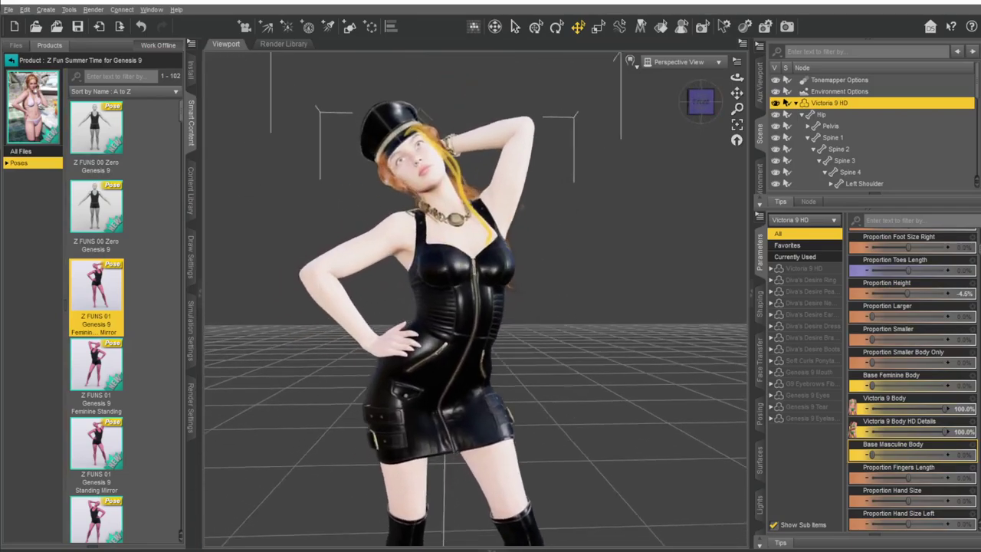
{"action": "left_click_drag", "start_coordinate": [476, 200], "coordinate": [506, 201], "text": "alt"}
{"action": "scroll", "coordinate": [107, 287], "scroll_direction": "down", "scroll_amount": 1}
{"action": "scroll", "coordinate": [107, 287], "scroll_direction": "down", "scroll_amount": 3}
{"action": "scroll", "coordinate": [107, 286], "scroll_direction": "down", "scroll_amount": 1}
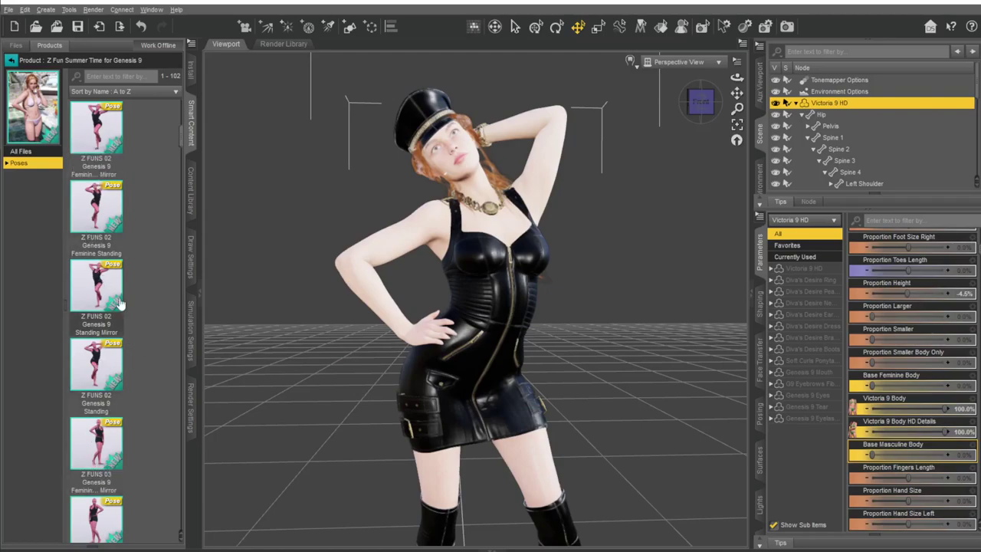
{"action": "scroll", "coordinate": [123, 345], "scroll_direction": "down", "scroll_amount": 5}
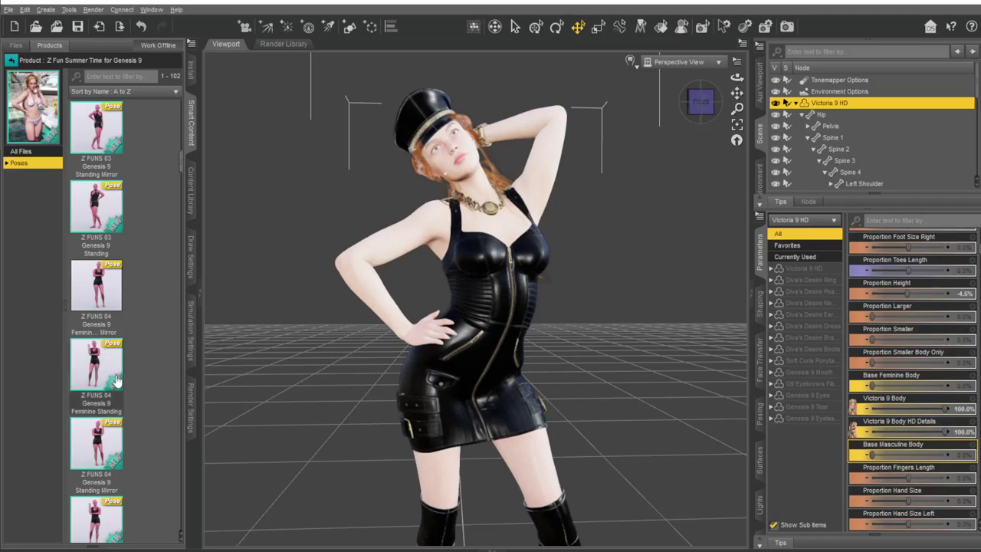
{"action": "scroll", "coordinate": [117, 381], "scroll_direction": "down", "scroll_amount": 2}
{"action": "scroll", "coordinate": [117, 381], "scroll_direction": "down", "scroll_amount": 2}
{"action": "scroll", "coordinate": [117, 381], "scroll_direction": "down", "scroll_amount": 2}
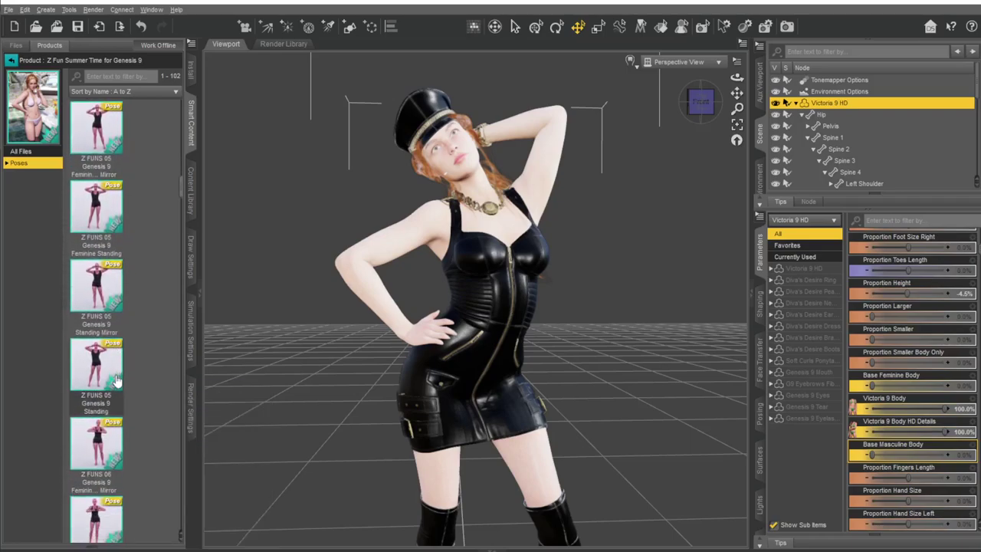
- Apply Z FUNS 05 Feminine Standing, check it from side and front, and return to all products
{"action": "double_click", "coordinate": [90, 202]}
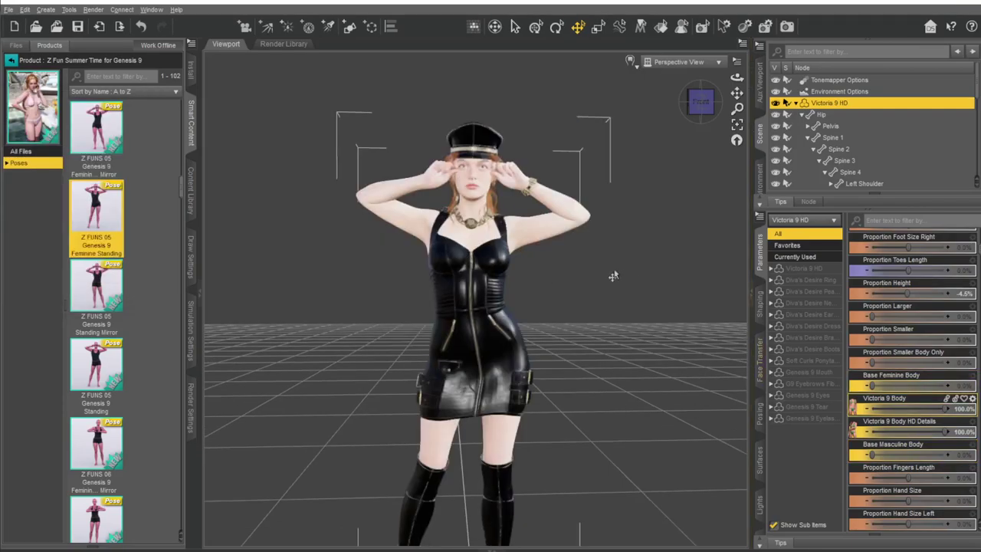
{"action": "scroll", "coordinate": [561, 281], "scroll_direction": "up", "scroll_amount": 3}
{"action": "left_click", "coordinate": [697, 106]}
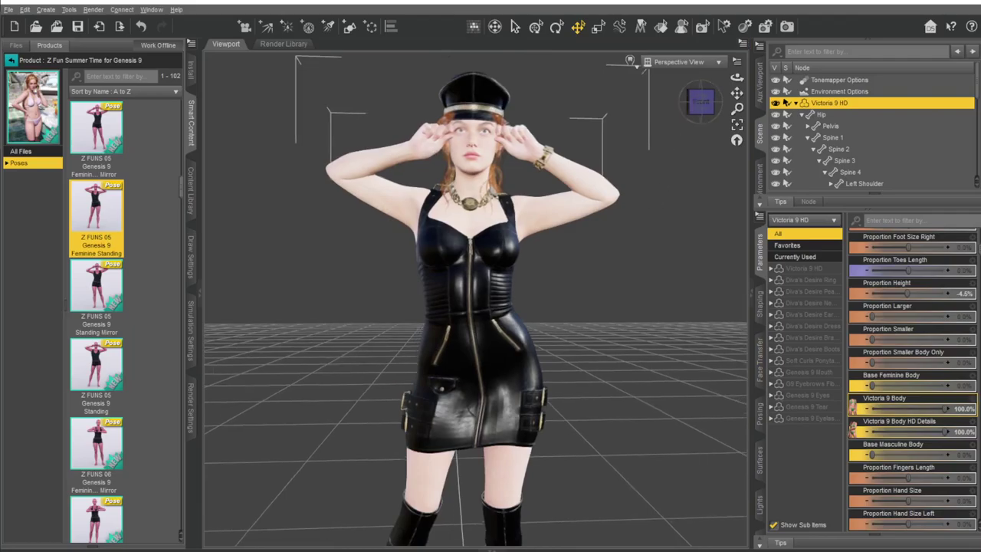
{"action": "mouse_move", "coordinate": [476, 361]}
{"action": "left_mouse_down", "text": "alt"}
{"action": "mouse_move", "coordinate": [637, 362]}
{"action": "mouse_move", "coordinate": [583, 360]}
{"action": "left_mouse_up", "text": "alt"}
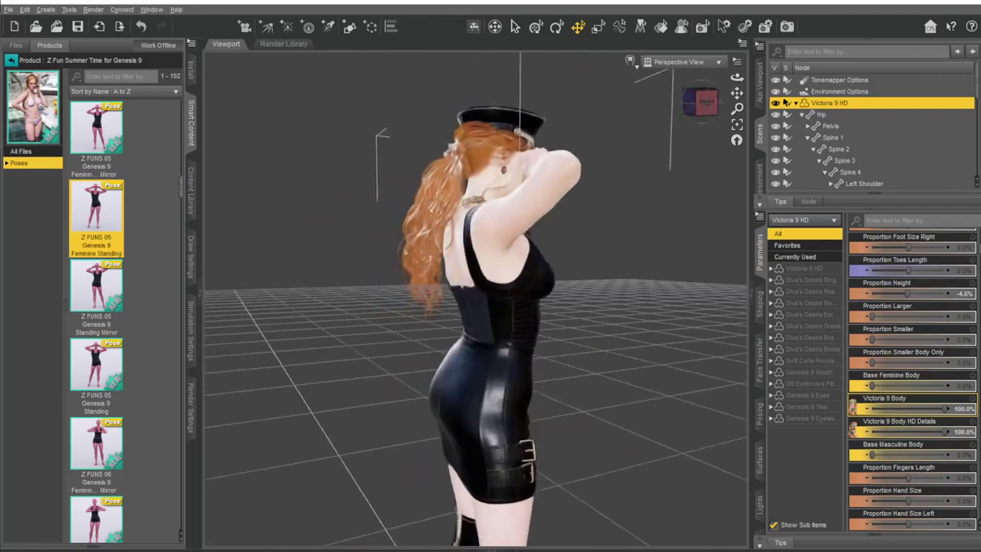
{"action": "left_click_drag", "start_coordinate": [582, 360], "coordinate": [582, 346], "text": "alt"}
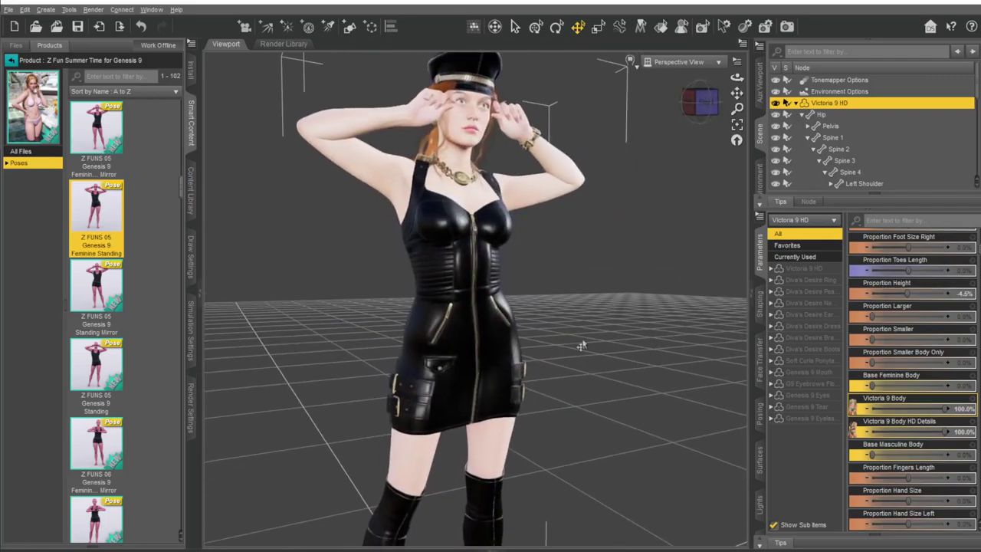
{"action": "left_click", "coordinate": [11, 59]}
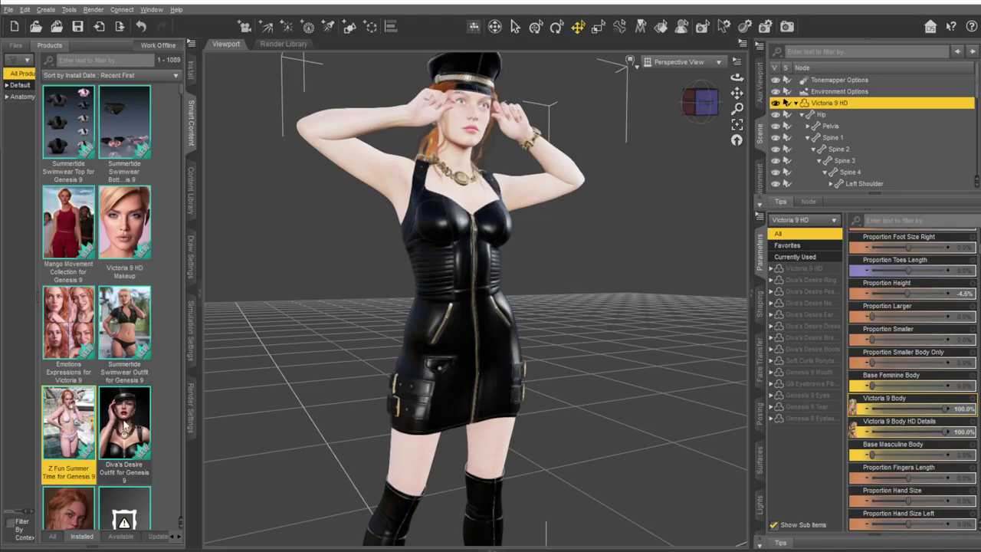
- Apply the Diva's Desire Feet Pose from the outfit's Poses, check the feet, and return to all products
{"action": "double_click", "coordinate": [125, 423]}
{"action": "left_click", "coordinate": [22, 187]}
{"action": "double_click", "coordinate": [102, 136]}
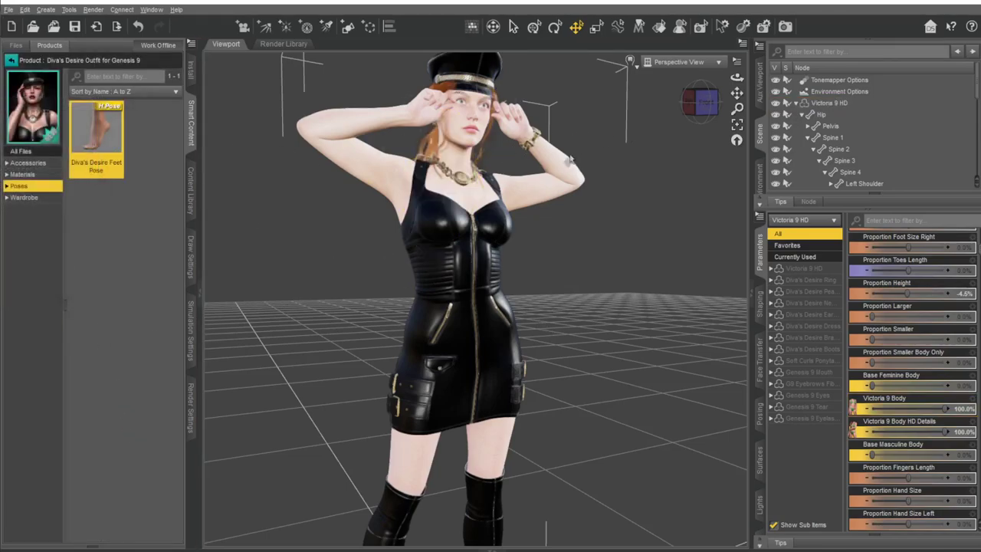
{"action": "left_click_drag", "start_coordinate": [648, 386], "coordinate": [430, 385]}
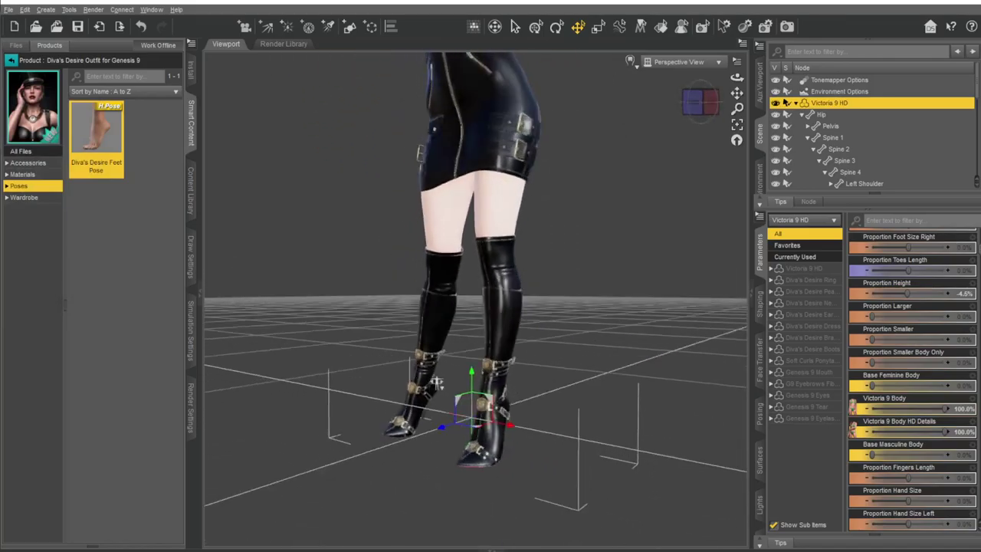
{"action": "mouse_move", "coordinate": [636, 397]}
{"action": "left_mouse_down"}
{"action": "mouse_move", "coordinate": [647, 396]}
{"action": "mouse_move", "coordinate": [596, 116]}
{"action": "mouse_move", "coordinate": [596, 229]}
{"action": "left_mouse_up"}
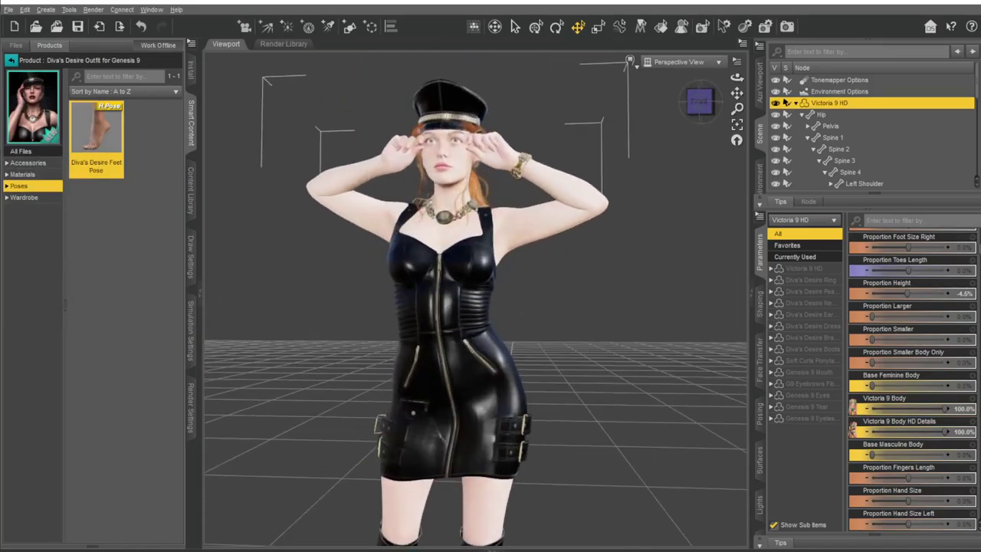
{"action": "left_click", "coordinate": [10, 60]}
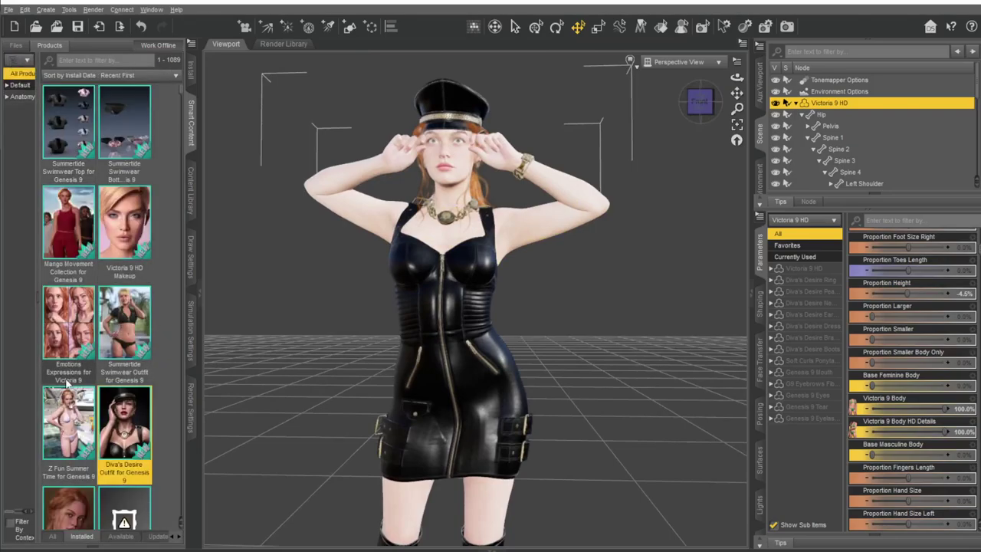
- Select the Diva's Desire Ring through Boots plus the ponytail hair and delete them
{"action": "left_click", "coordinate": [126, 322]}
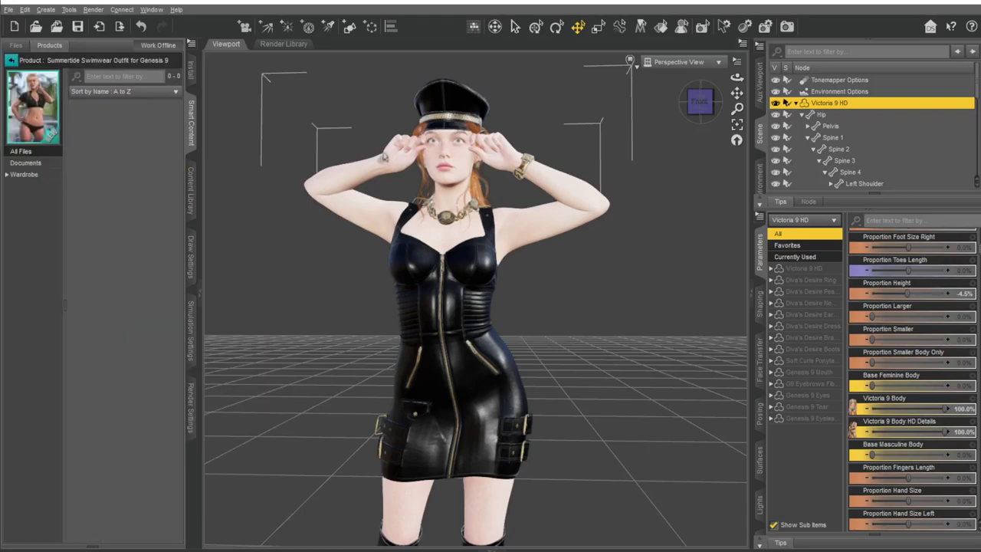
{"action": "left_click", "coordinate": [801, 114]}
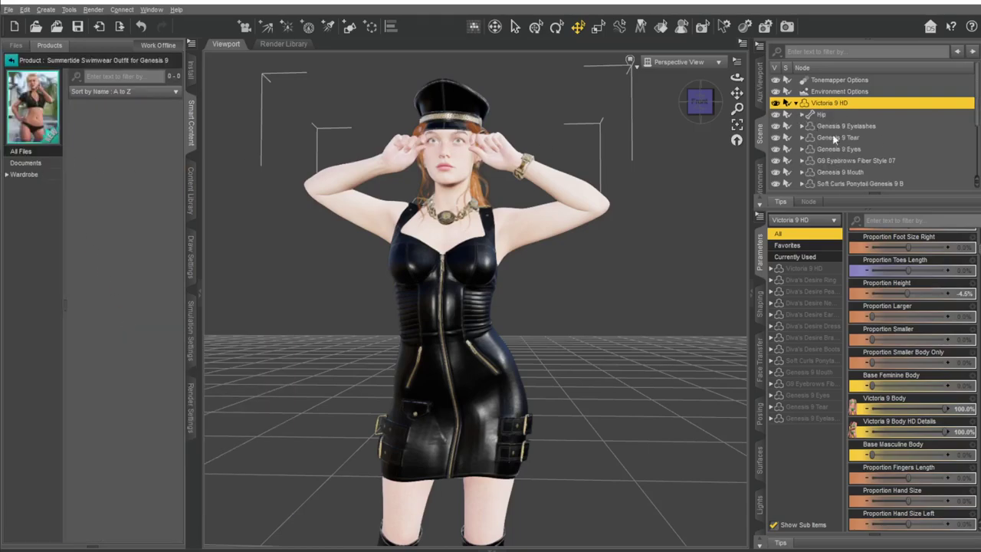
{"action": "scroll", "coordinate": [917, 152], "scroll_direction": "down", "scroll_amount": 1}
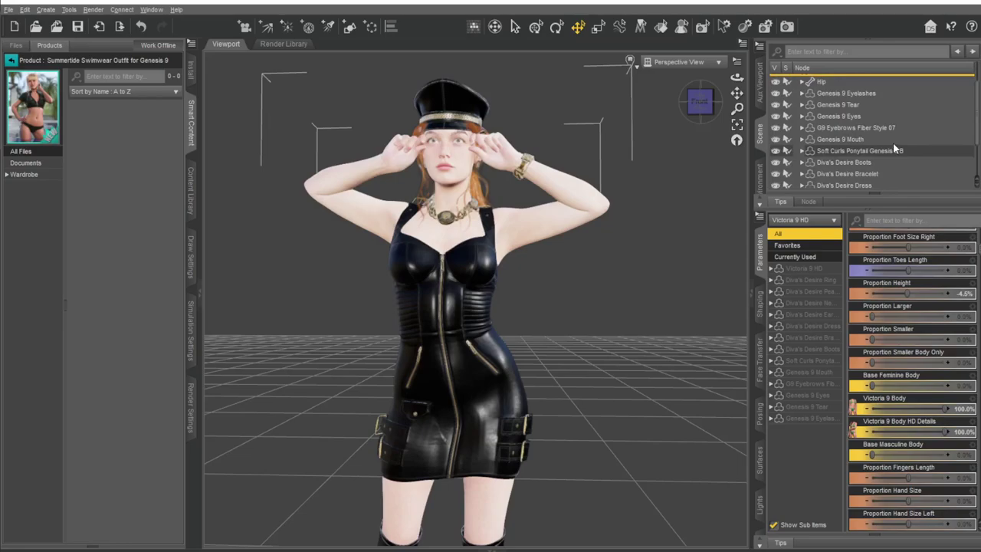
{"action": "scroll", "coordinate": [900, 139], "scroll_direction": "down", "scroll_amount": 1}
{"action": "scroll", "coordinate": [908, 141], "scroll_direction": "down", "scroll_amount": 1}
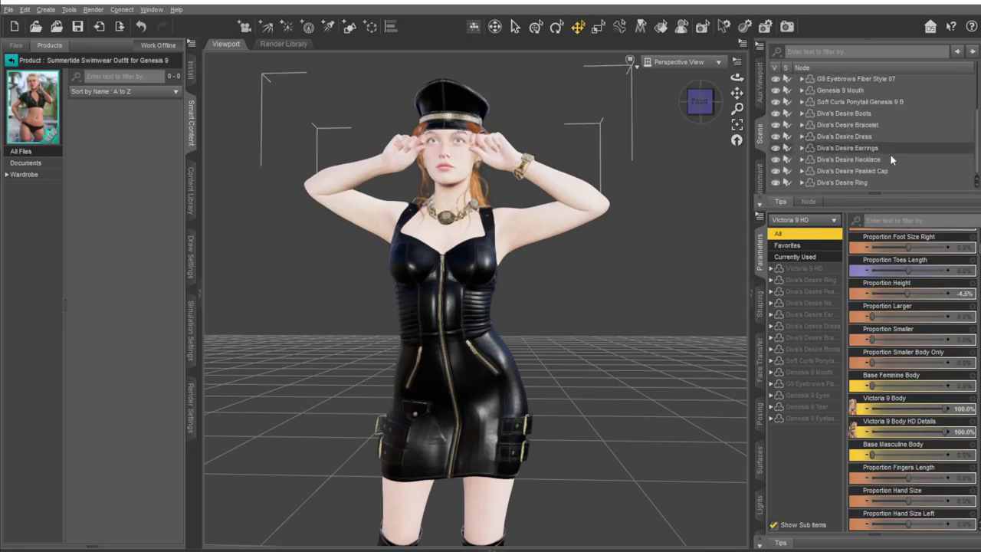
{"action": "left_click", "coordinate": [857, 183]}
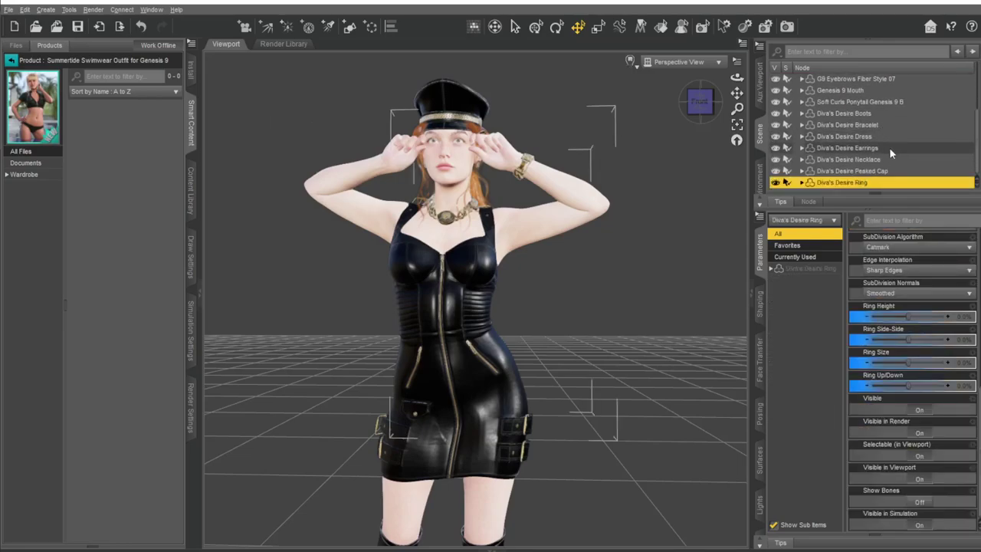
{"action": "left_click", "coordinate": [864, 115], "text": "shift"}
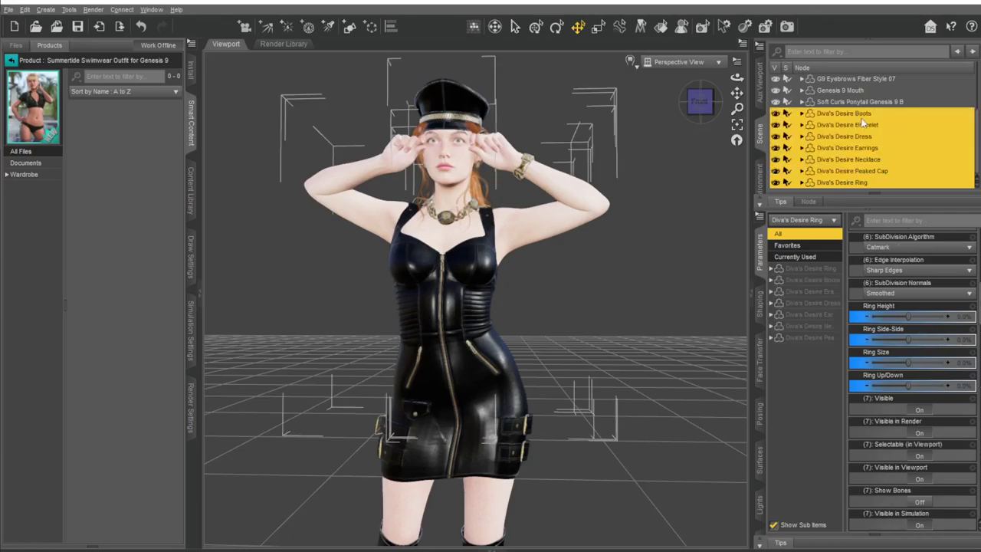
{"action": "left_click", "coordinate": [859, 102], "text": "shift"}
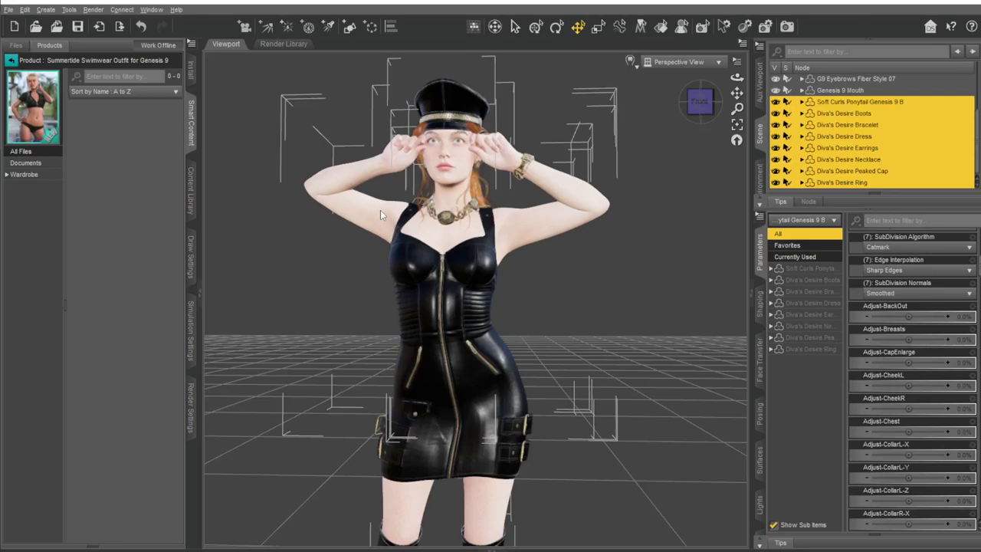
{"action": "key", "text": "Delete"}
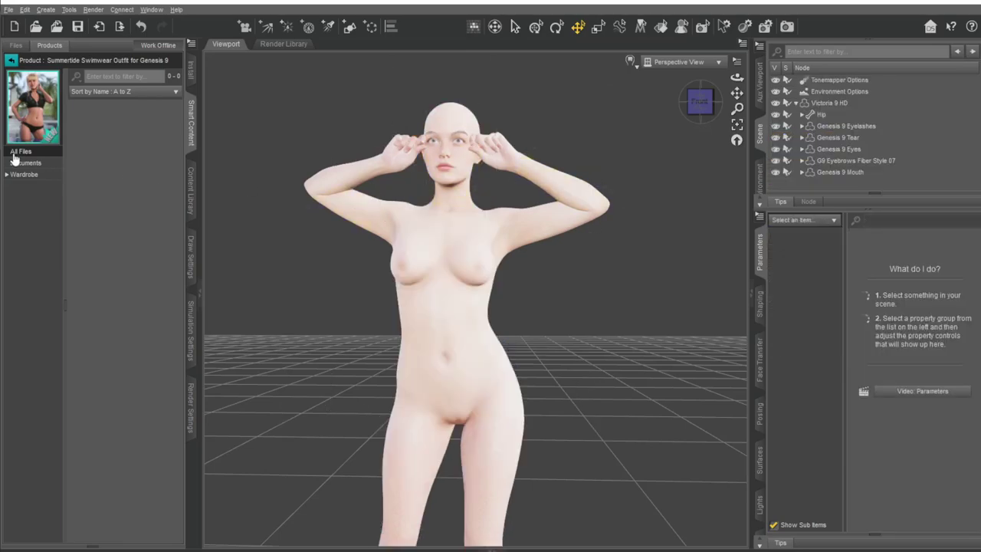
- Load Summertide Bikini 1 onto Victoria 9 HD, redoing it with her selected as target
{"action": "left_click", "coordinate": [14, 174]}
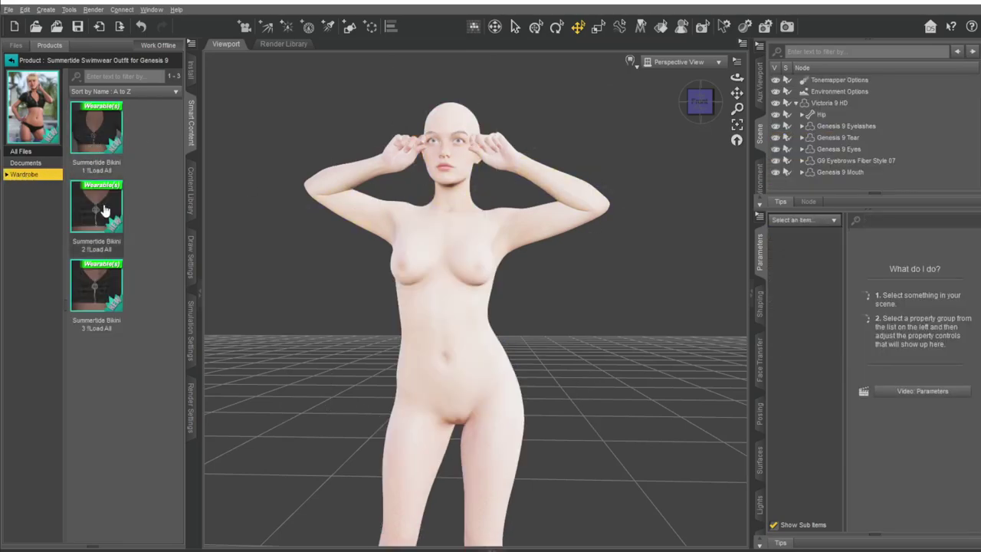
{"action": "double_click", "coordinate": [93, 123]}
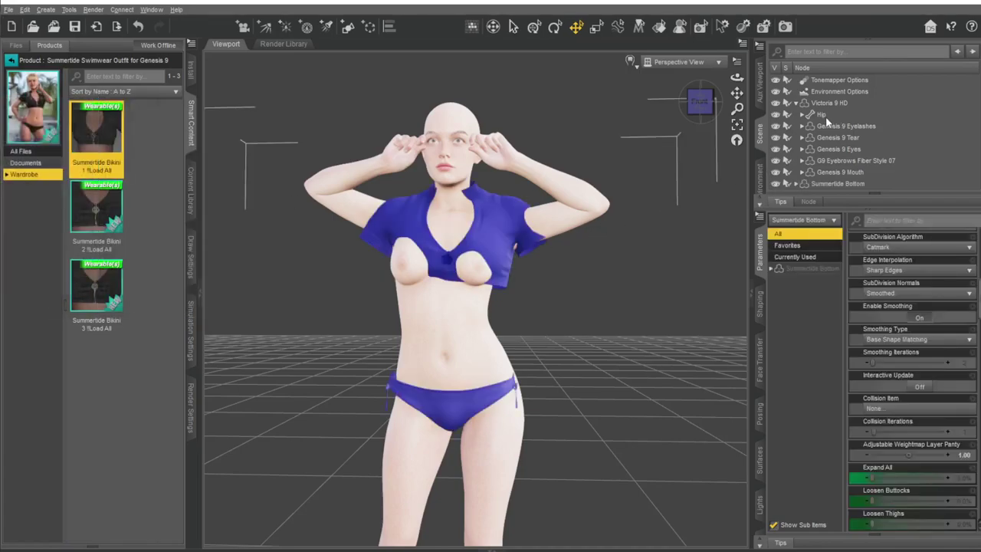
{"action": "key", "text": "ctrl+z"}
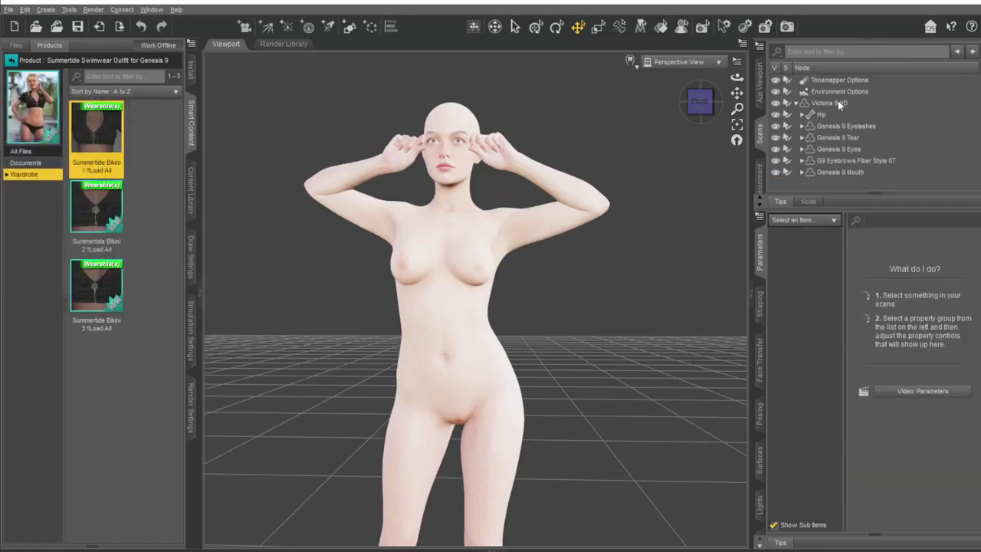
{"action": "left_click", "coordinate": [838, 103]}
{"action": "double_click", "coordinate": [102, 128]}
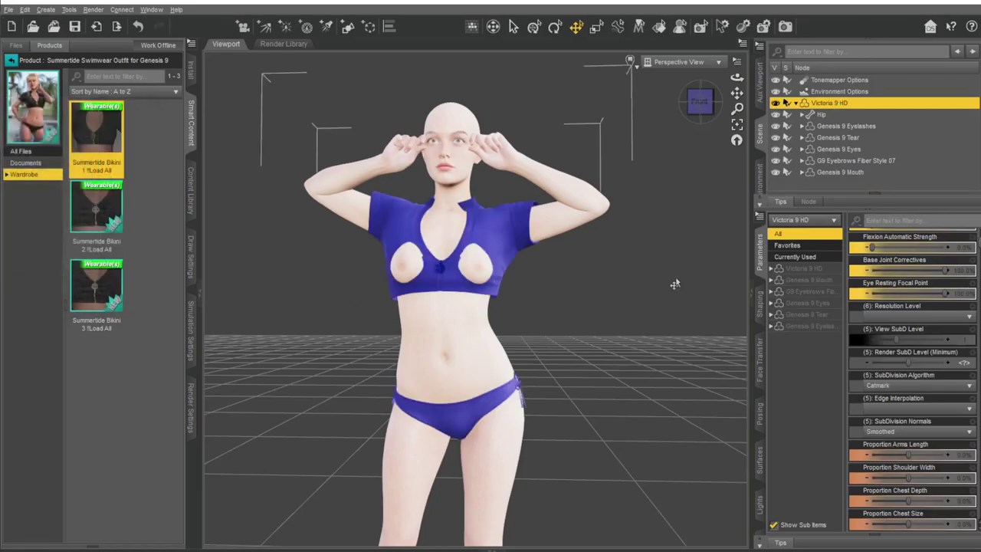
{"action": "left_click", "coordinate": [590, 341]}
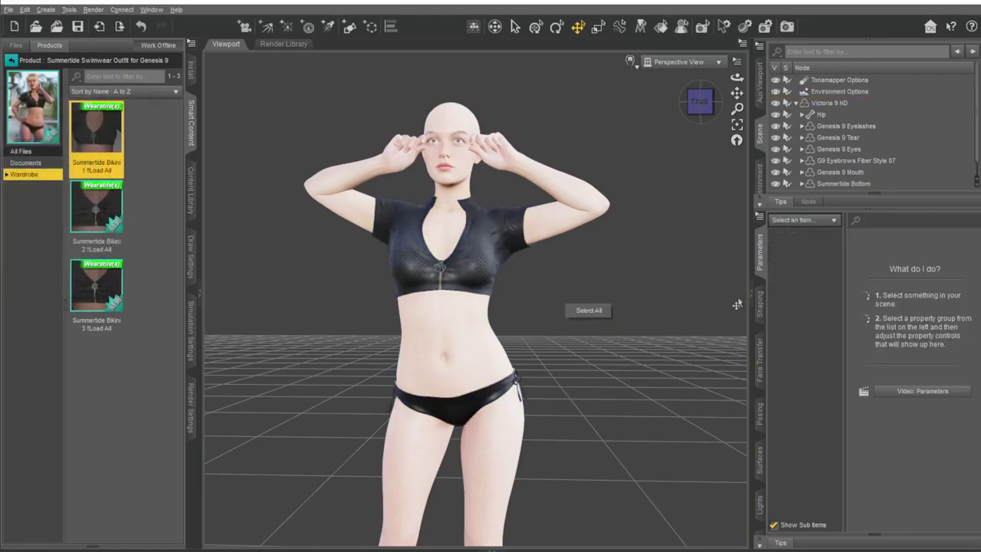
{"action": "mouse_move", "coordinate": [599, 298]}
{"action": "left_mouse_down", "text": "alt"}
{"action": "mouse_move", "coordinate": [635, 310]}
{"action": "mouse_move", "coordinate": [615, 305]}
{"action": "left_mouse_up", "text": "alt"}
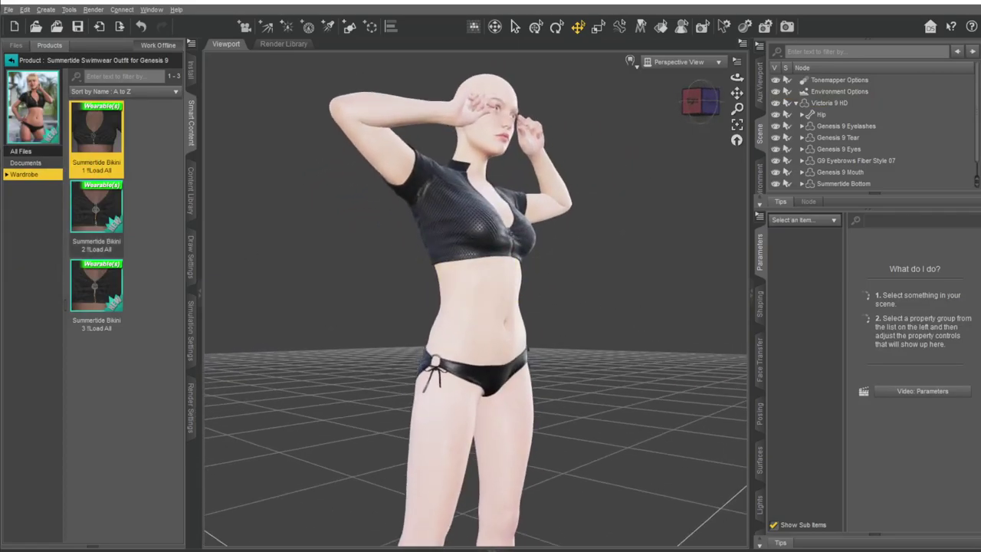
- Open the Summertide Swimwear Bottoms product's material presets
{"action": "left_click", "coordinate": [14, 153]}
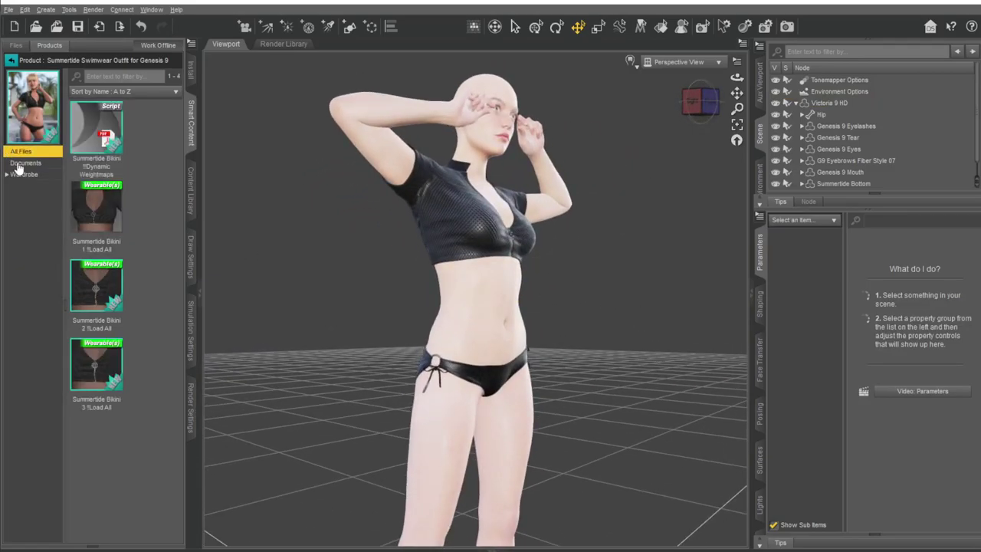
{"action": "left_click", "coordinate": [18, 162]}
{"action": "left_click", "coordinate": [7, 175]}
{"action": "left_click", "coordinate": [7, 174]}
{"action": "left_click", "coordinate": [23, 175]}
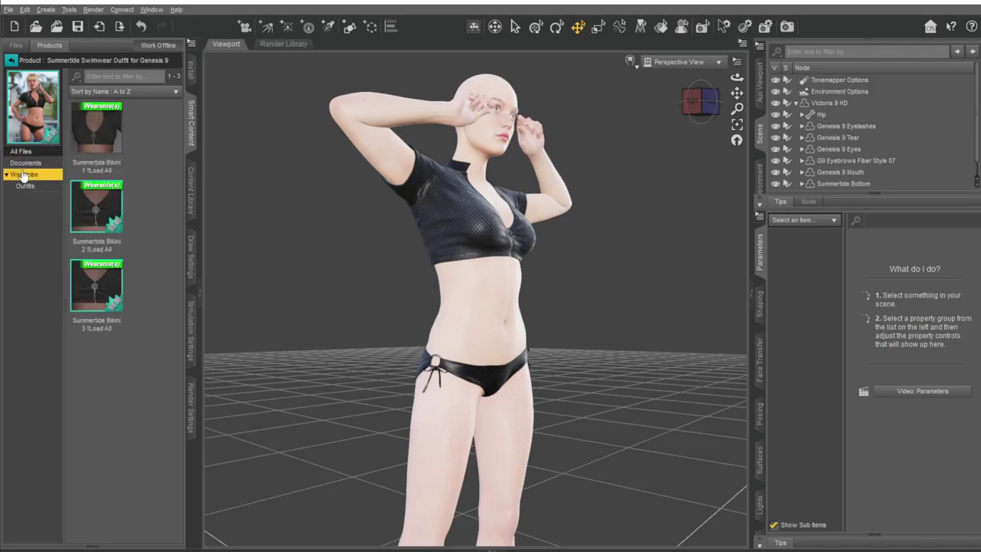
{"action": "left_click", "coordinate": [10, 60]}
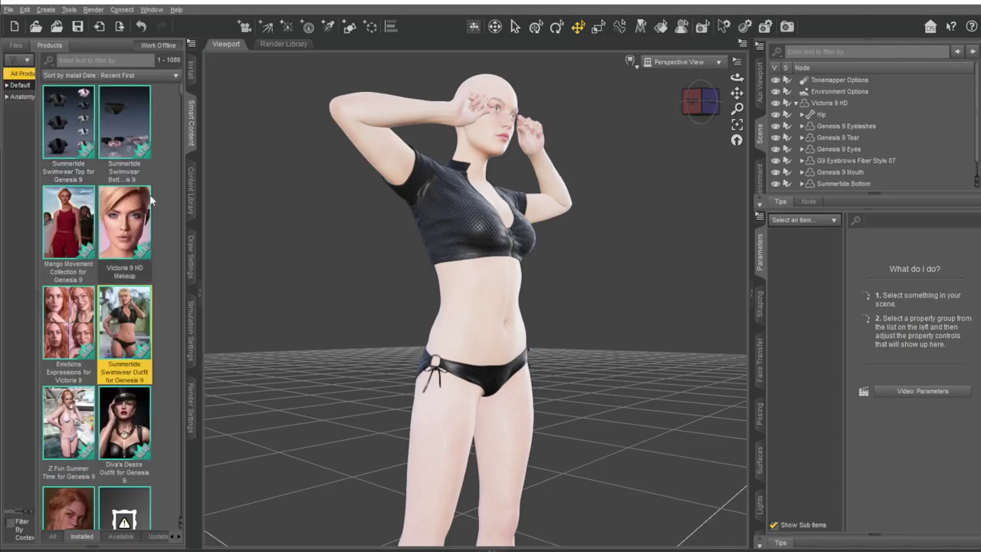
{"action": "left_click", "coordinate": [121, 115]}
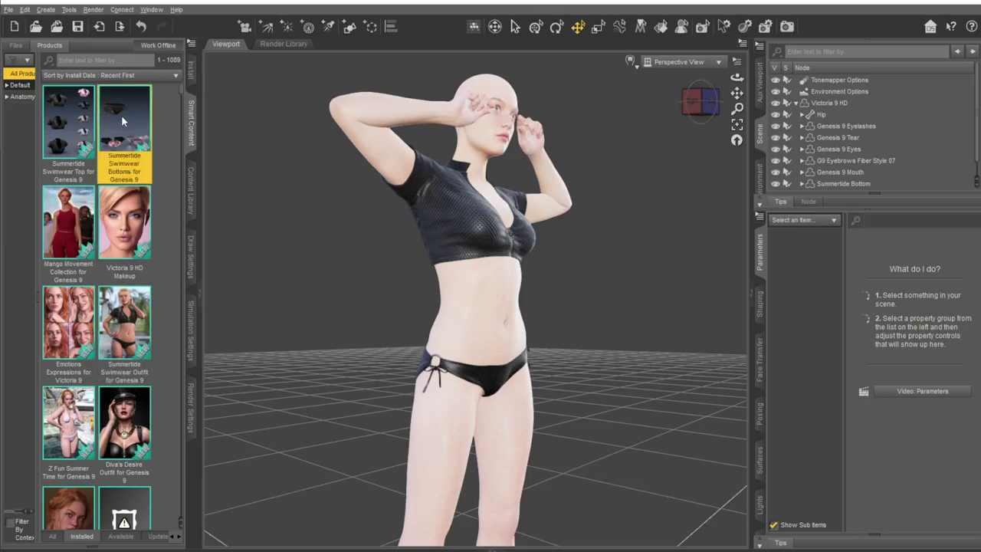
{"action": "double_click", "coordinate": [121, 115]}
{"action": "left_click", "coordinate": [23, 163]}
- Apply the Frangipani material to the Summertide Bottom
{"action": "scroll", "coordinate": [153, 223], "scroll_direction": "down", "scroll_amount": 2}
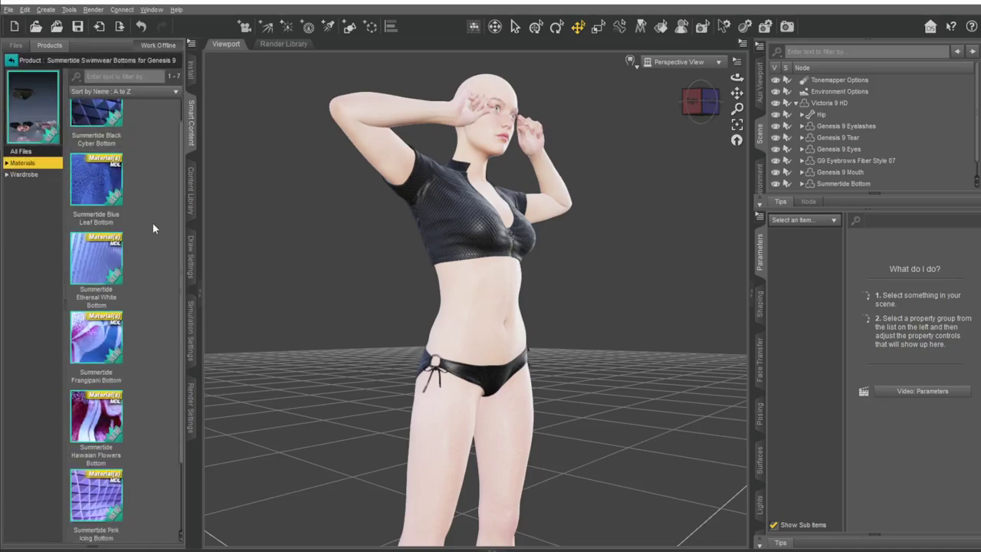
{"action": "scroll", "coordinate": [152, 226], "scroll_direction": "down", "scroll_amount": 1}
{"action": "scroll", "coordinate": [901, 157], "scroll_direction": "down", "scroll_amount": 1}
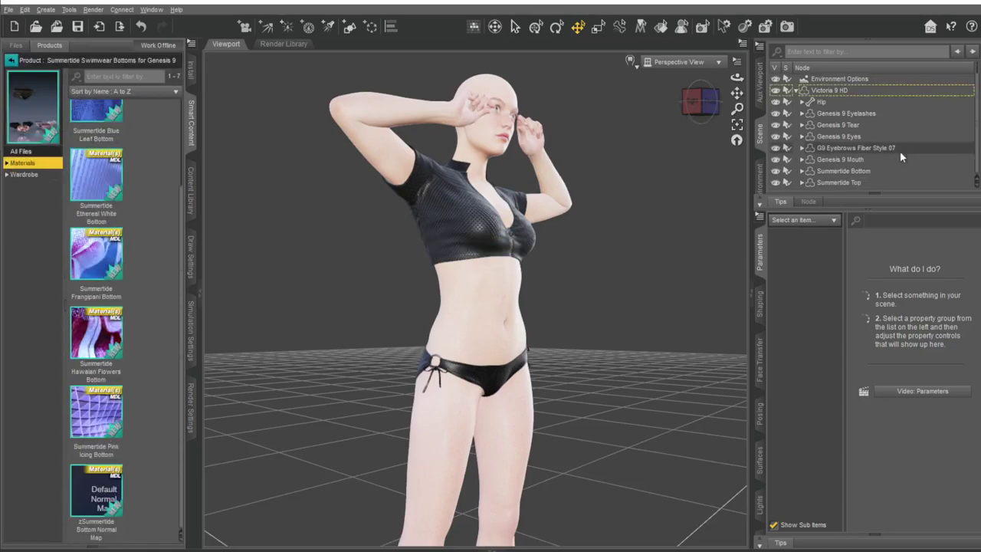
{"action": "left_click", "coordinate": [843, 172]}
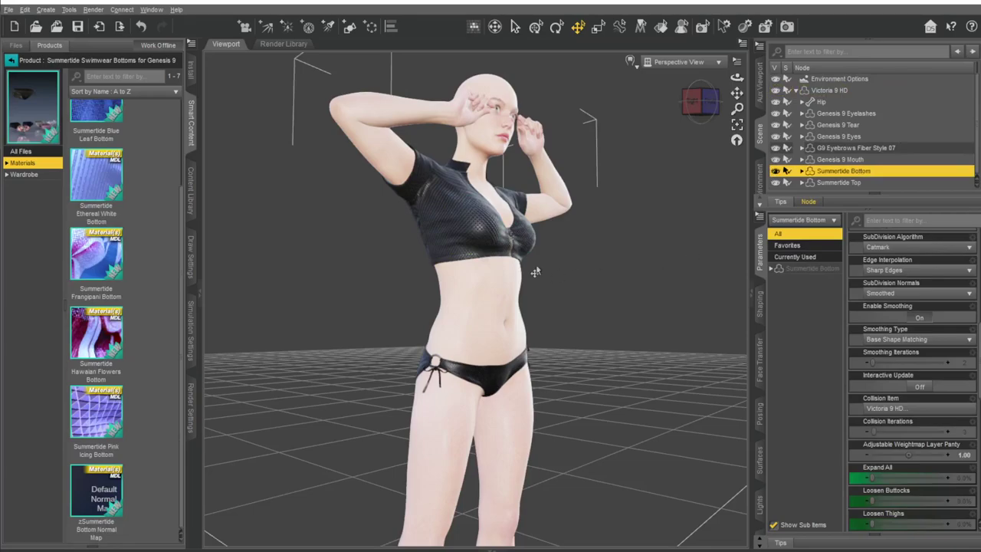
{"action": "double_click", "coordinate": [104, 262]}
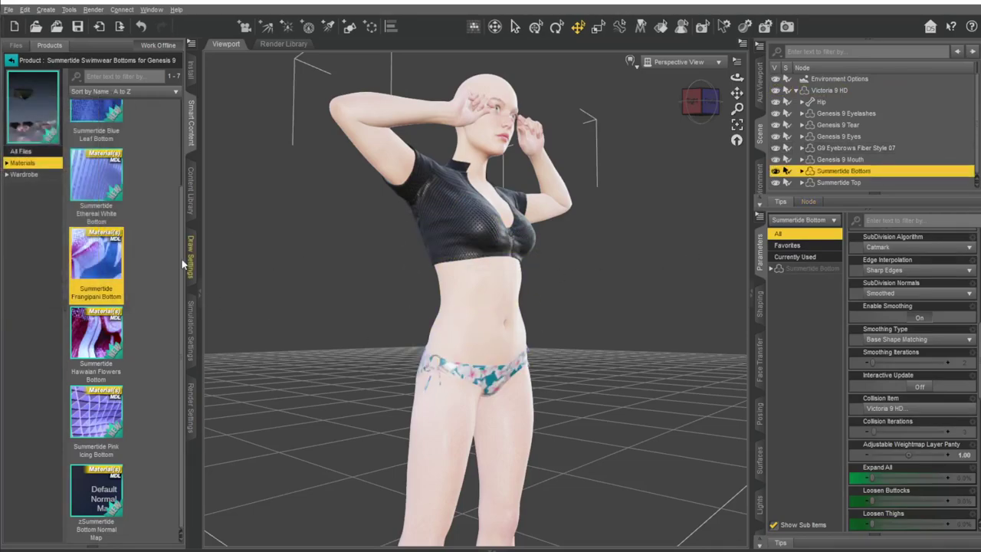
- Apply the Ethereal White material to the Summertide Top and return to all products
{"action": "left_click", "coordinate": [10, 59]}
{"action": "double_click", "coordinate": [75, 144]}
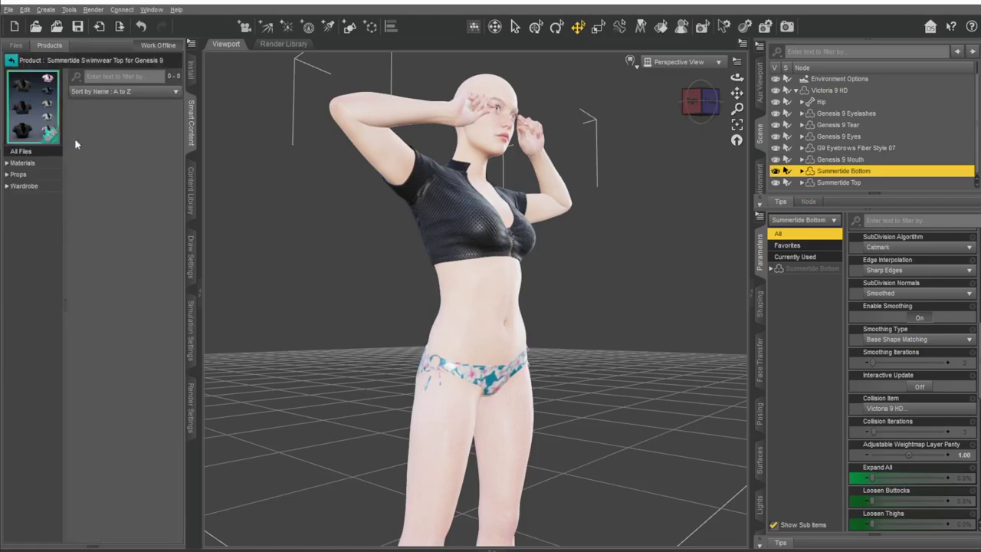
{"action": "left_click", "coordinate": [854, 182]}
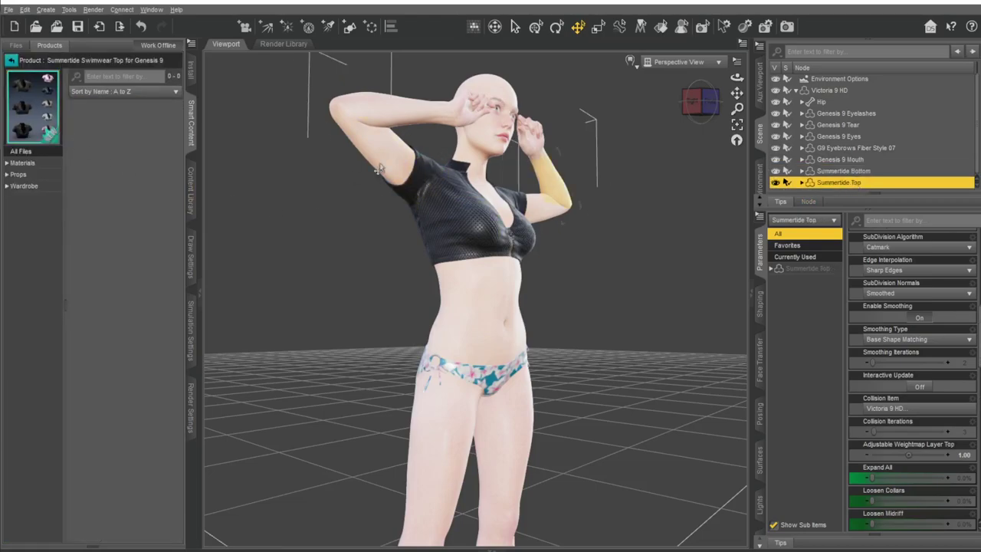
{"action": "left_click", "coordinate": [34, 164]}
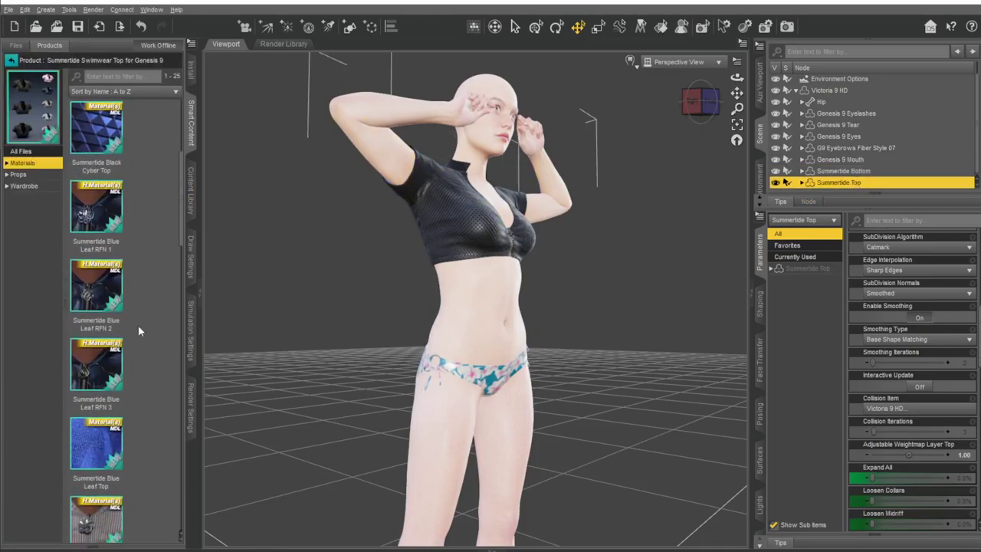
{"action": "scroll", "coordinate": [128, 288], "scroll_direction": "down", "scroll_amount": 5}
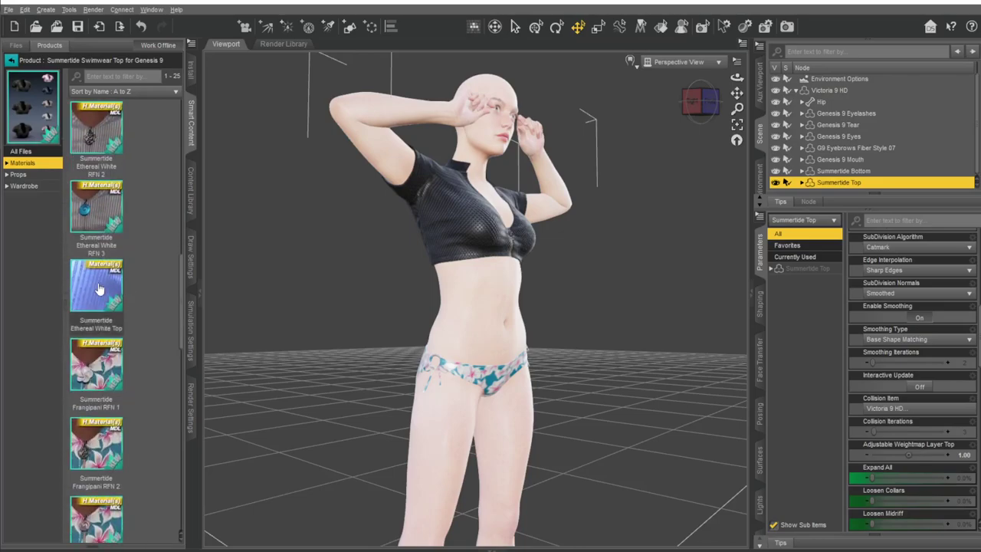
{"action": "double_click", "coordinate": [115, 296]}
{"action": "mouse_move", "coordinate": [475, 283]}
{"action": "left_mouse_down", "text": "alt"}
{"action": "mouse_move", "coordinate": [582, 291]}
{"action": "mouse_move", "coordinate": [484, 255]}
{"action": "mouse_move", "coordinate": [603, 298]}
{"action": "left_mouse_up", "text": "alt"}
{"action": "scroll", "coordinate": [606, 290], "scroll_direction": "up", "scroll_amount": 3}
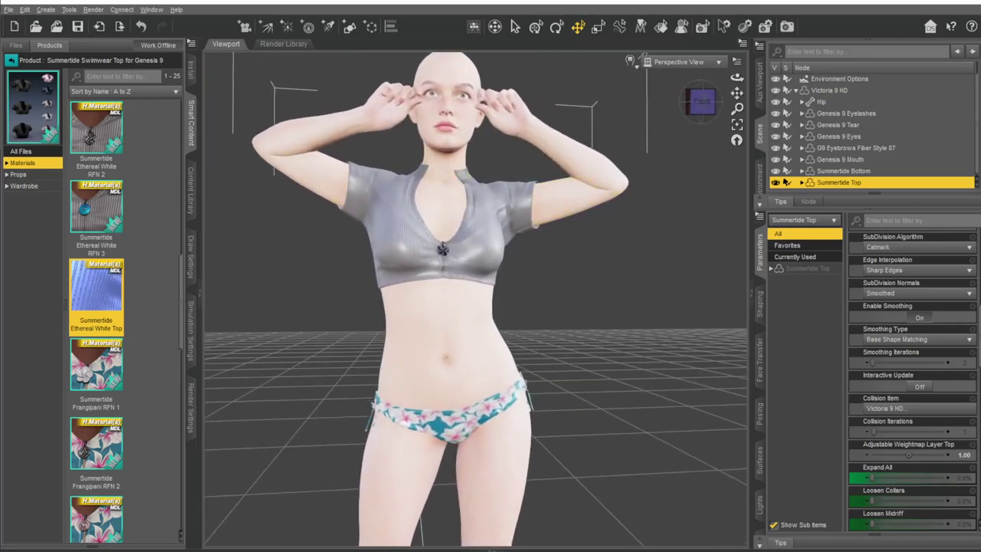
{"action": "left_click", "coordinate": [11, 60]}
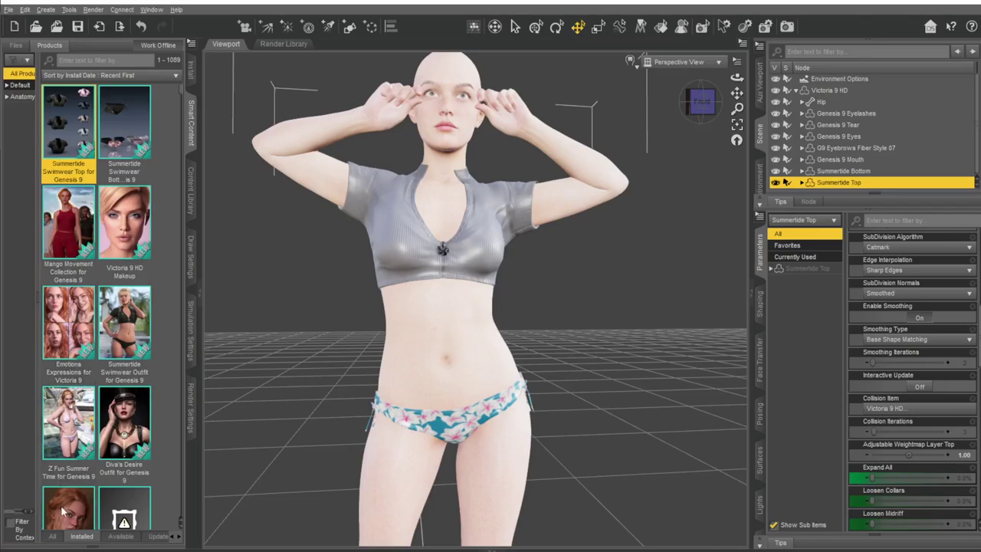
- Load Soft Curls Ponytail Genesis 9 A from the product's Hair folder onto Victoria 9 HD
{"action": "left_click", "coordinate": [79, 489]}
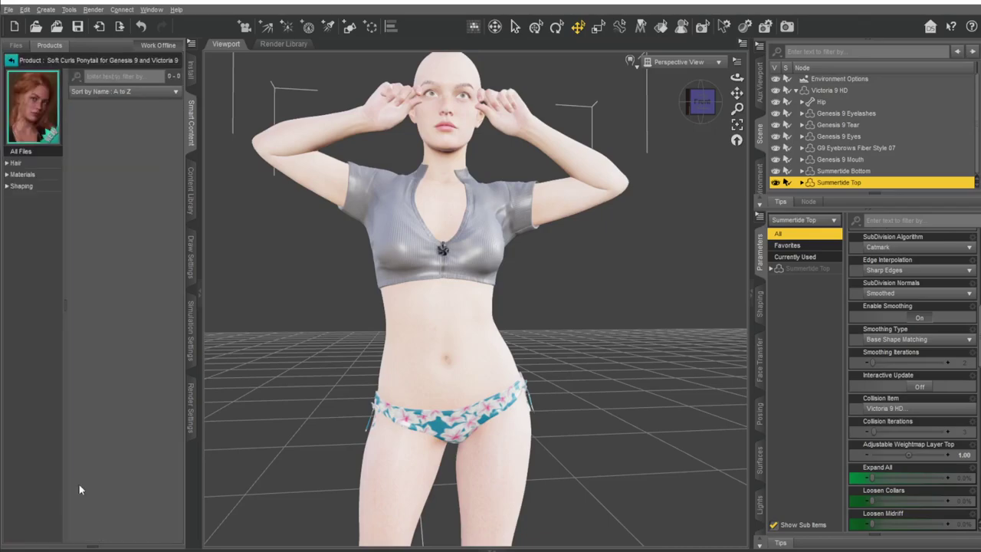
{"action": "left_click", "coordinate": [15, 162]}
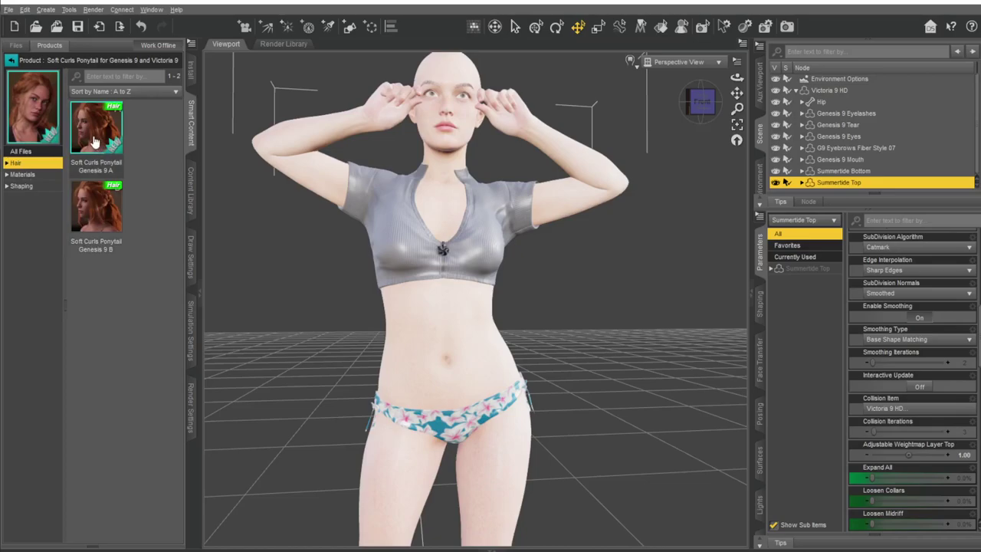
{"action": "left_click", "coordinate": [836, 90]}
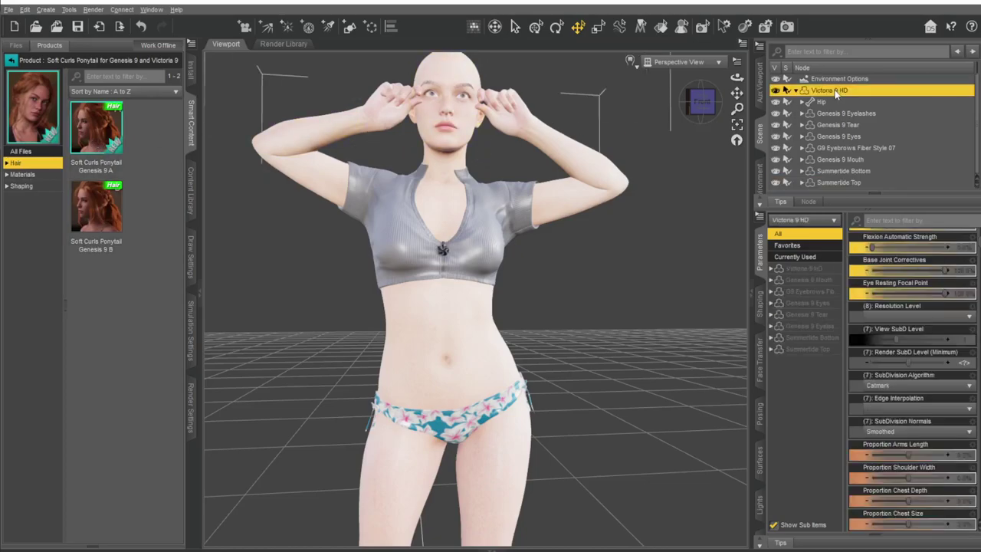
{"action": "double_click", "coordinate": [79, 129]}
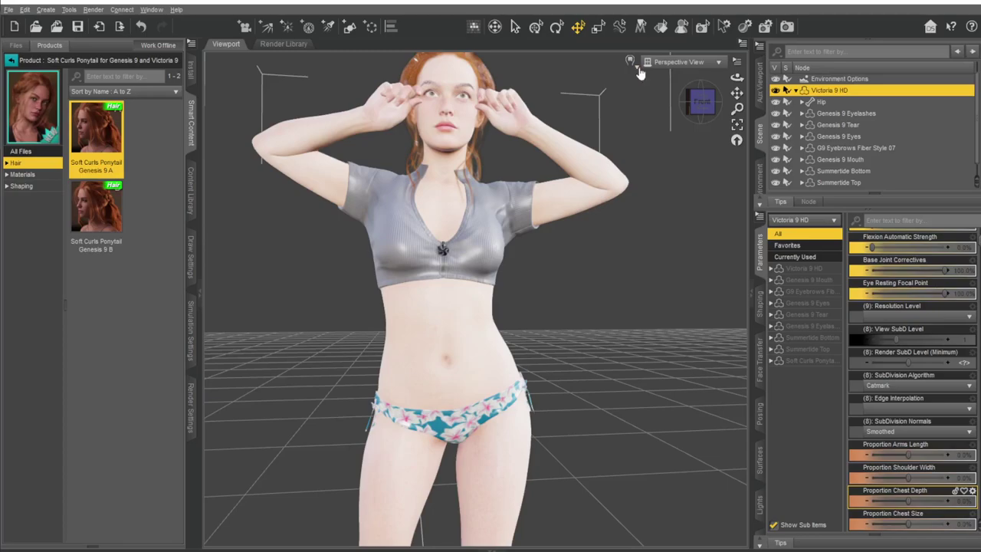
- Switch the viewport to NVIDIA Iray and set the render aspect ratio height to 2
{"action": "right_click", "coordinate": [648, 135]}
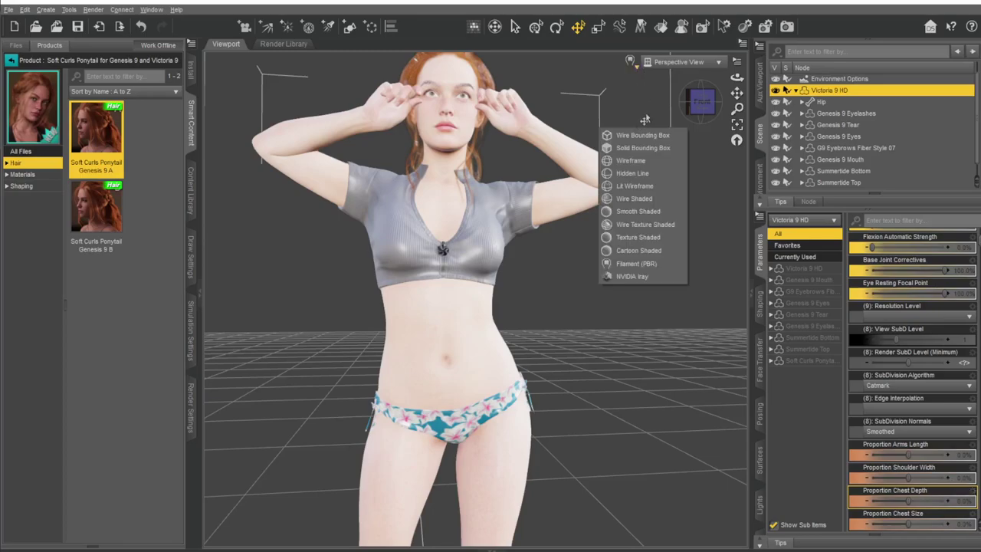
{"action": "left_click", "coordinate": [640, 282]}
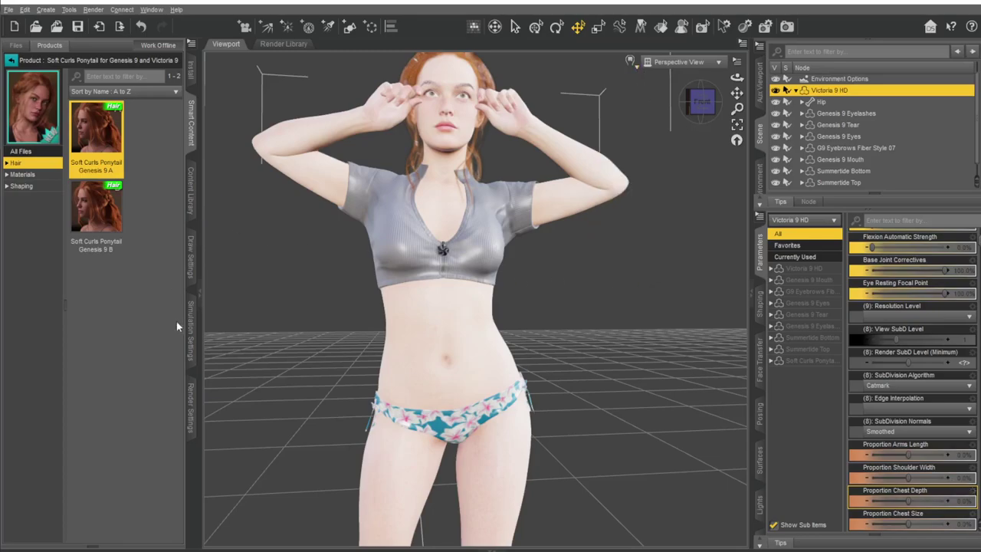
{"action": "left_click", "coordinate": [191, 402]}
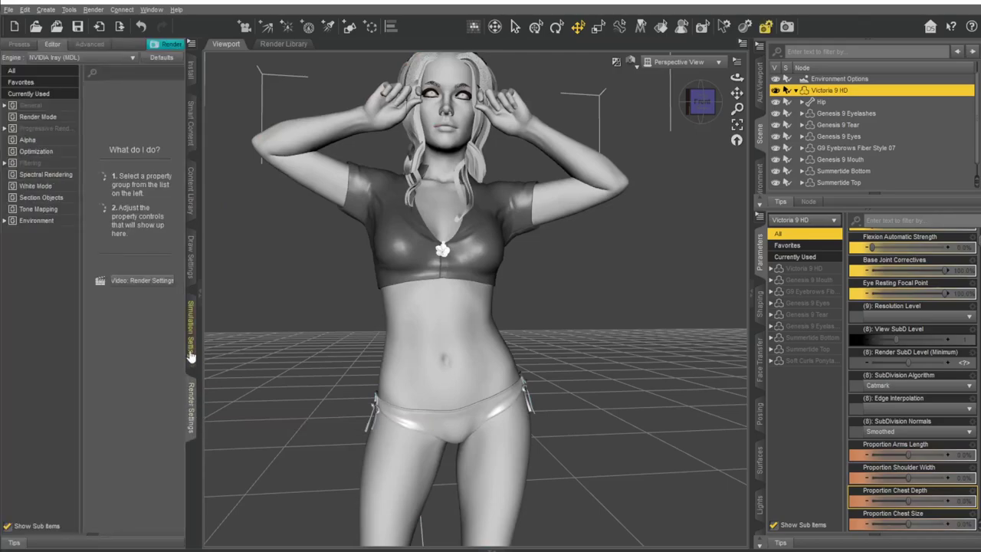
{"action": "left_click", "coordinate": [13, 72]}
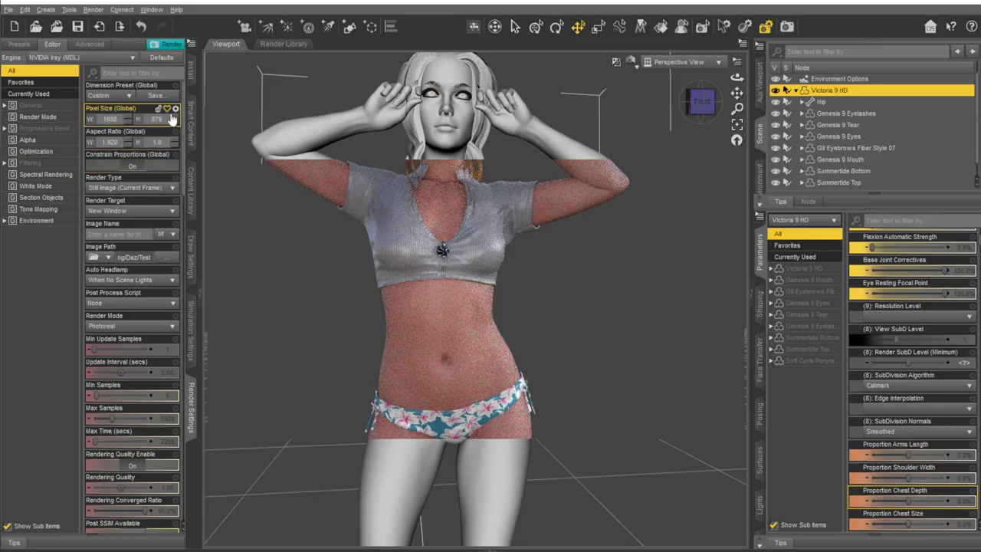
{"action": "type", "text": "2"}
{"action": "key", "text": "Return"}
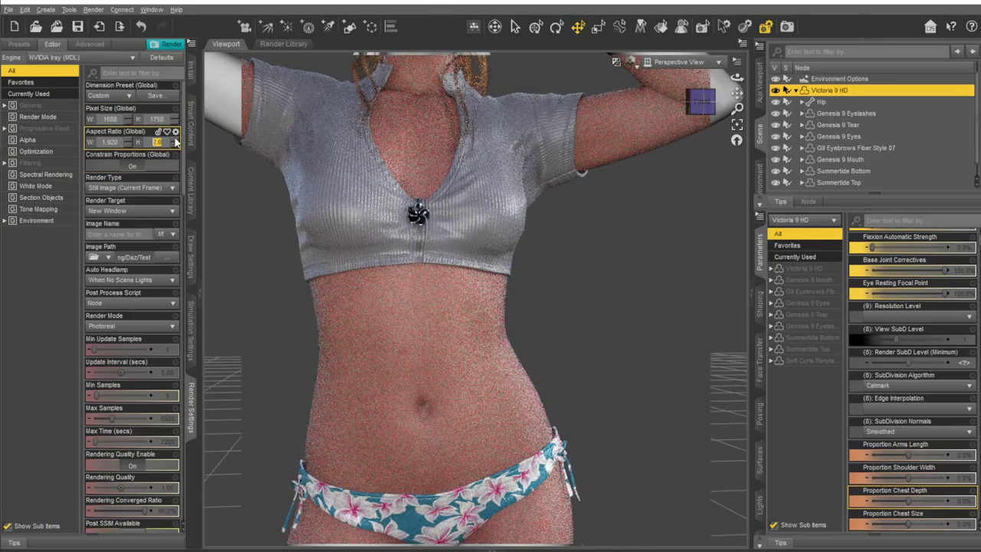
- Orbit to a three-quarter Iray view of the figure and return to all installed products
{"action": "scroll", "coordinate": [513, 273], "scroll_direction": "down", "scroll_amount": 3}
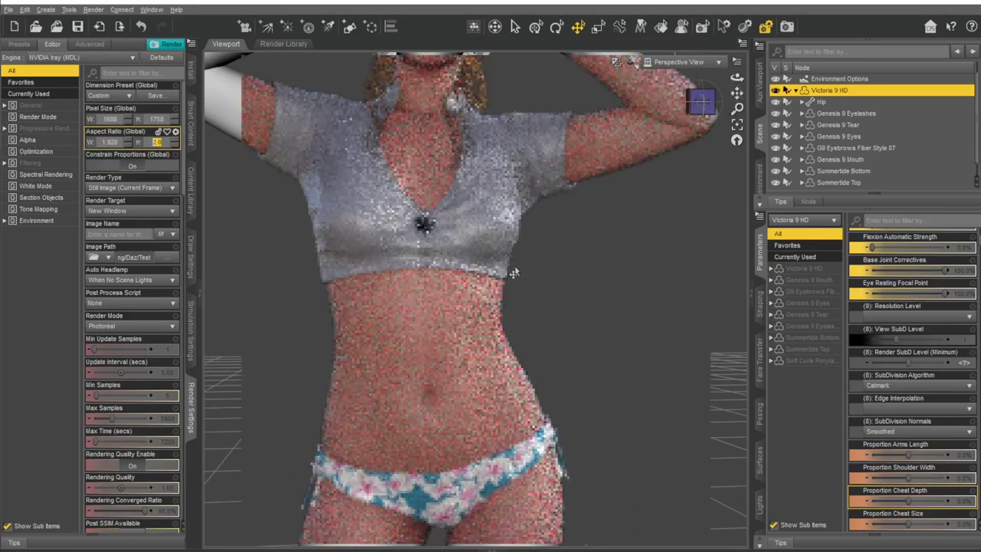
{"action": "scroll", "coordinate": [514, 273], "scroll_direction": "down", "scroll_amount": 2}
{"action": "scroll", "coordinate": [514, 273], "scroll_direction": "down", "scroll_amount": 1}
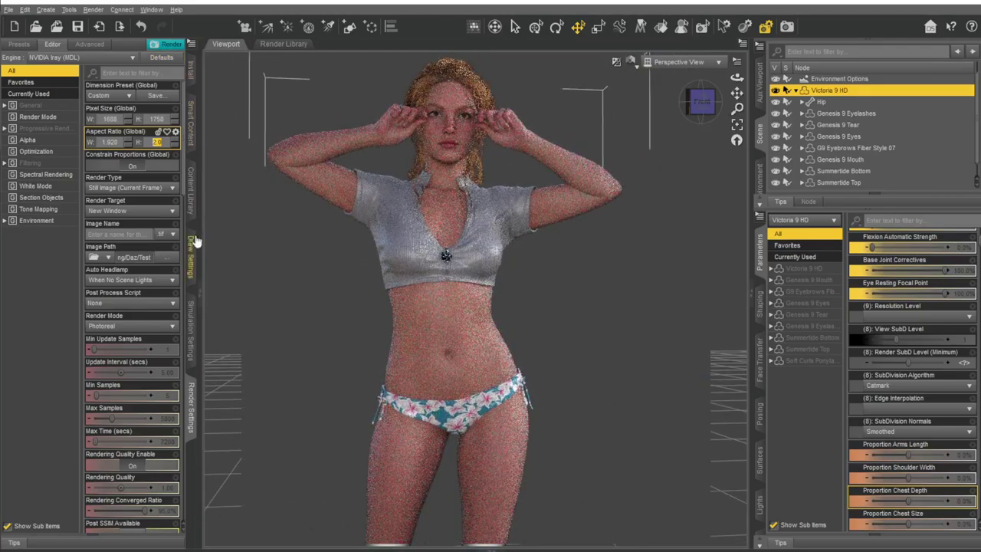
{"action": "left_click", "coordinate": [191, 121]}
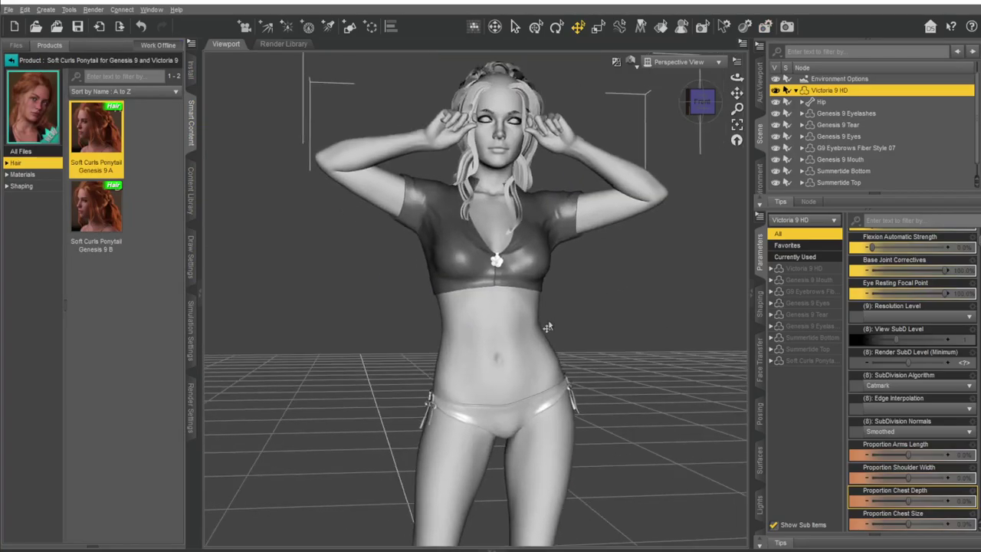
{"action": "left_click_drag", "start_coordinate": [521, 330], "coordinate": [454, 332], "text": "alt"}
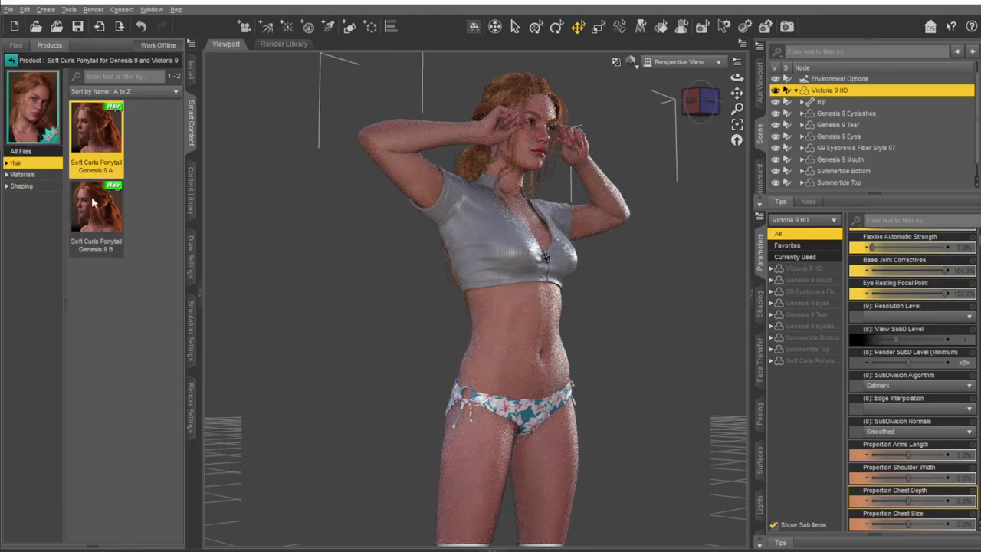
{"action": "left_click", "coordinate": [10, 60]}
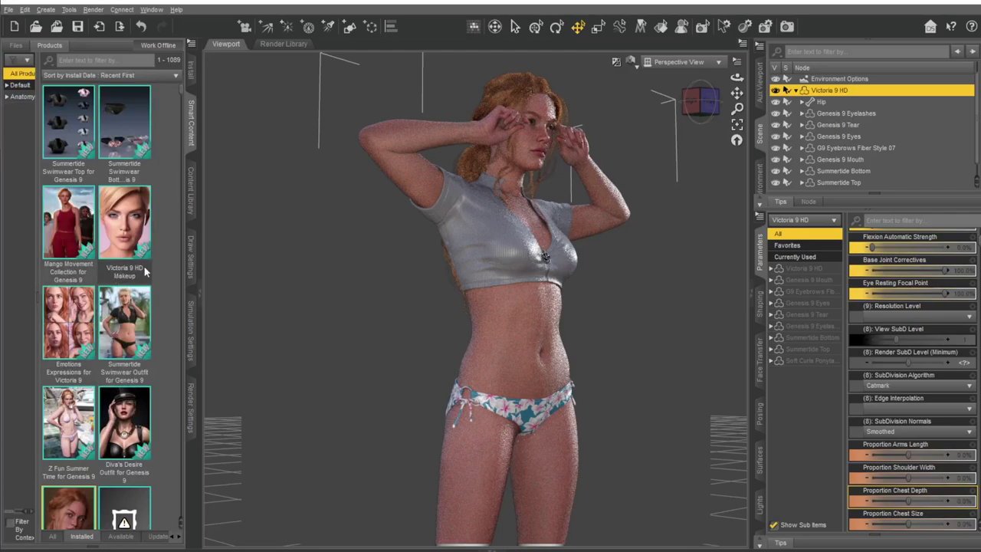
- Apply the Emotions 00 Unlock Brows First pose from Emotions Expressions for Victoria 9
{"action": "left_click", "coordinate": [69, 317]}
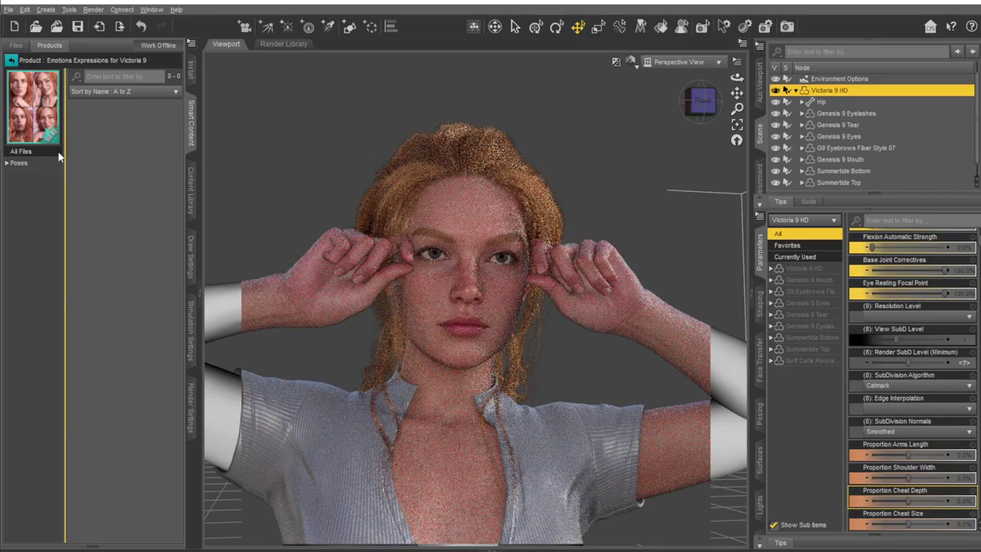
{"action": "left_click", "coordinate": [26, 164]}
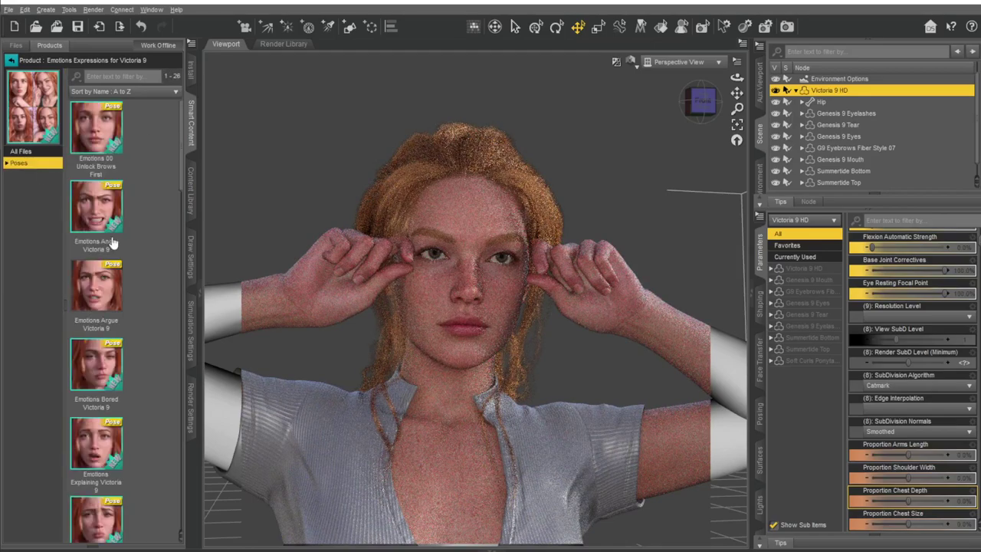
{"action": "double_click", "coordinate": [88, 137]}
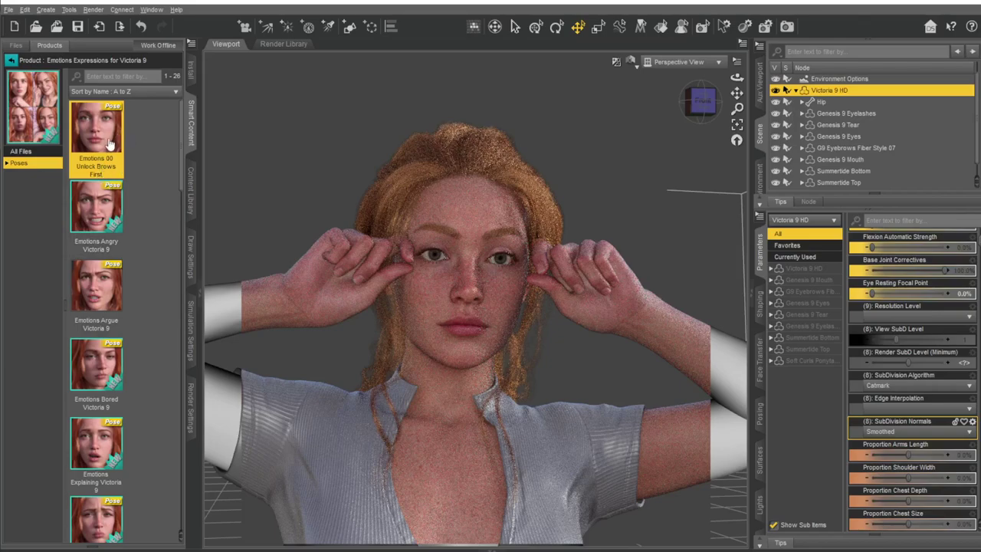
- Apply the Emotions Angry expression, check the face, then load the Emotions Argue expression
{"action": "double_click", "coordinate": [98, 211]}
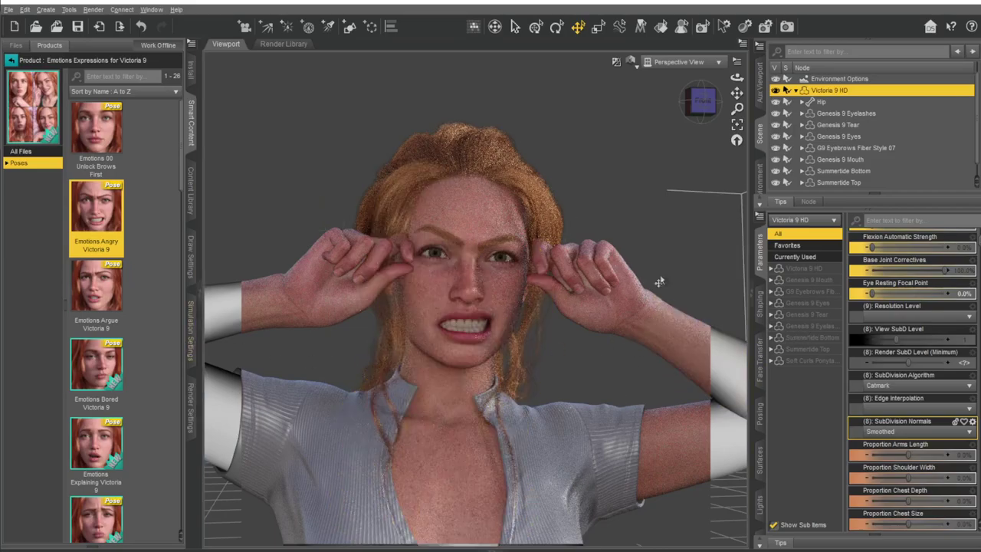
{"action": "left_click_drag", "start_coordinate": [642, 224], "coordinate": [676, 329], "text": "alt"}
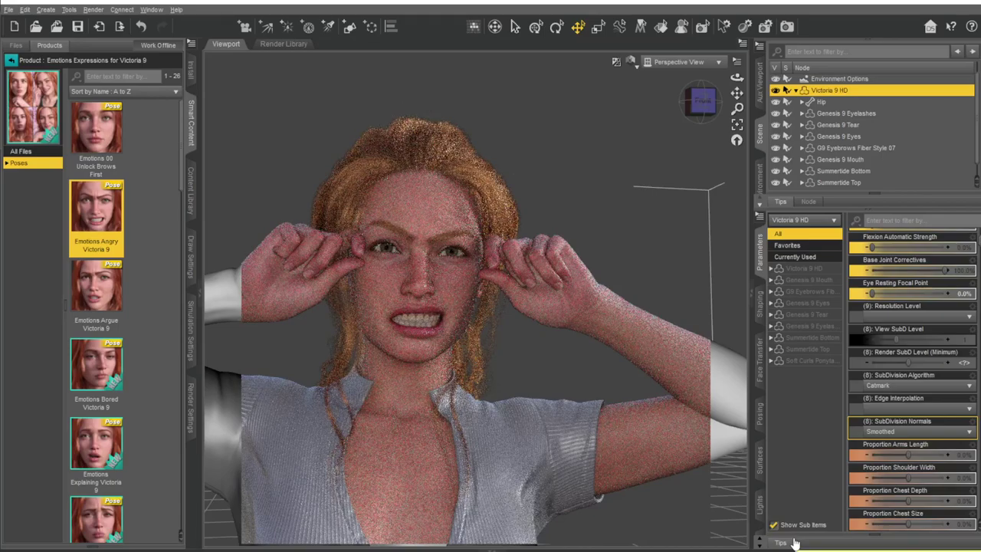
{"action": "double_click", "coordinate": [98, 301]}
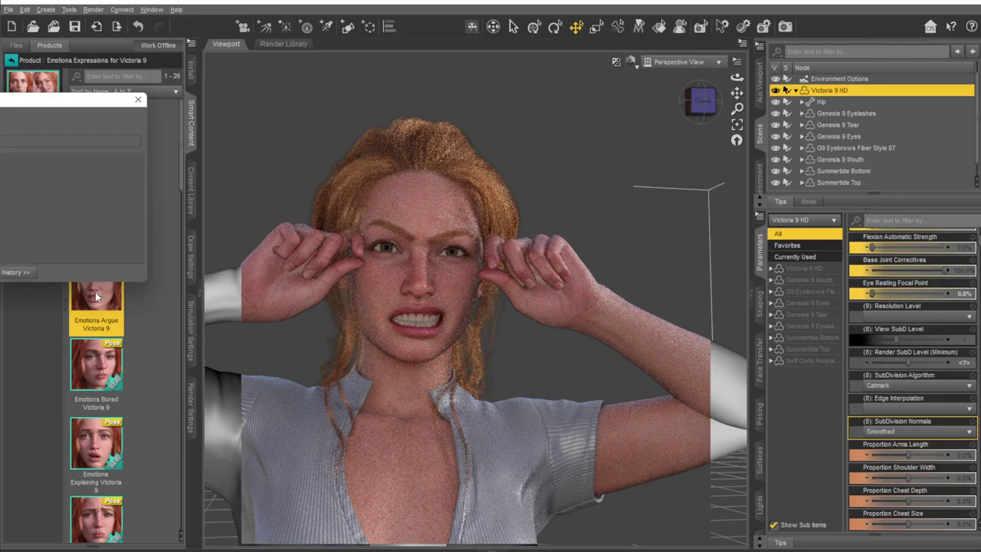
- Apply Emotions Argue, then Bored twice, and finish on the Emotions Explaining expression
{"action": "double_click", "coordinate": [96, 297]}
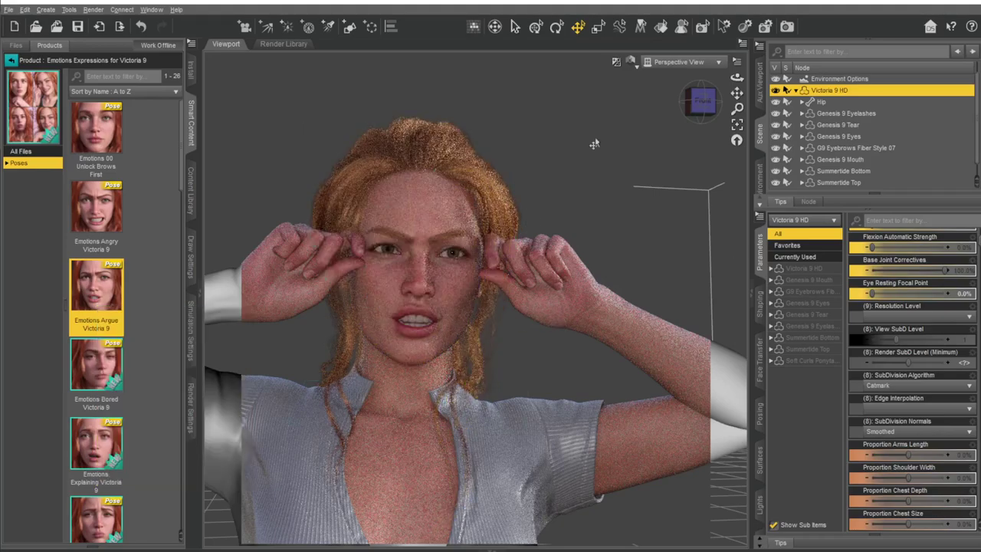
{"action": "double_click", "coordinate": [86, 372]}
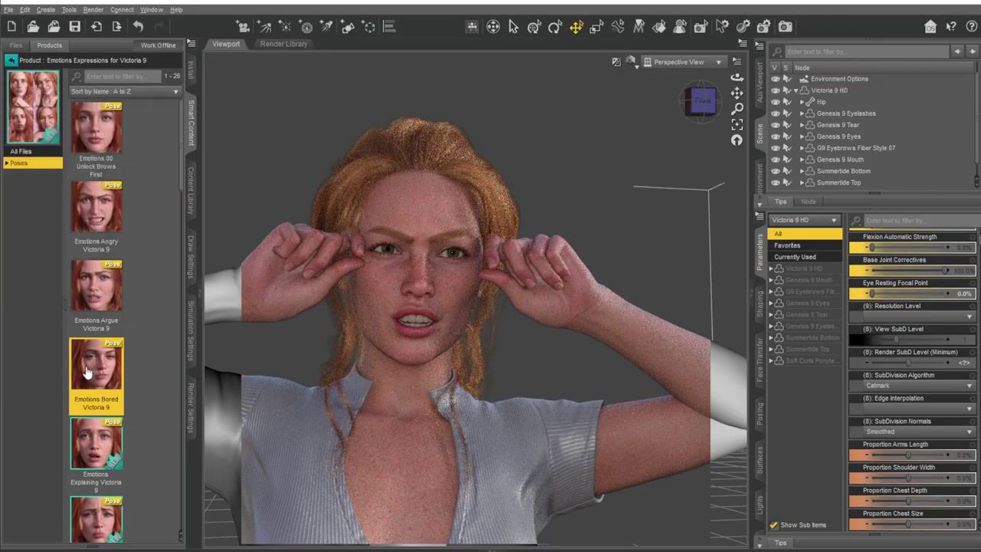
{"action": "double_click", "coordinate": [86, 373]}
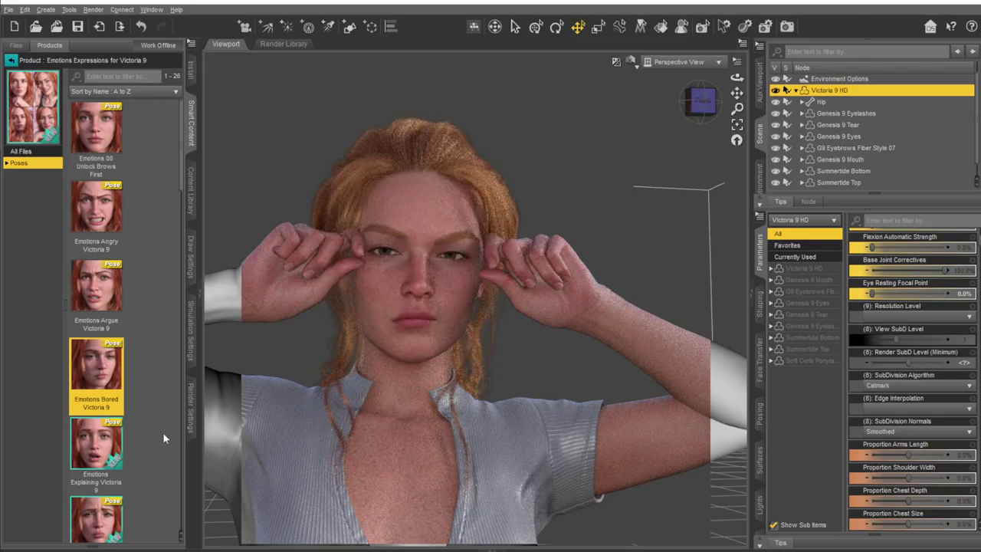
{"action": "double_click", "coordinate": [96, 443]}
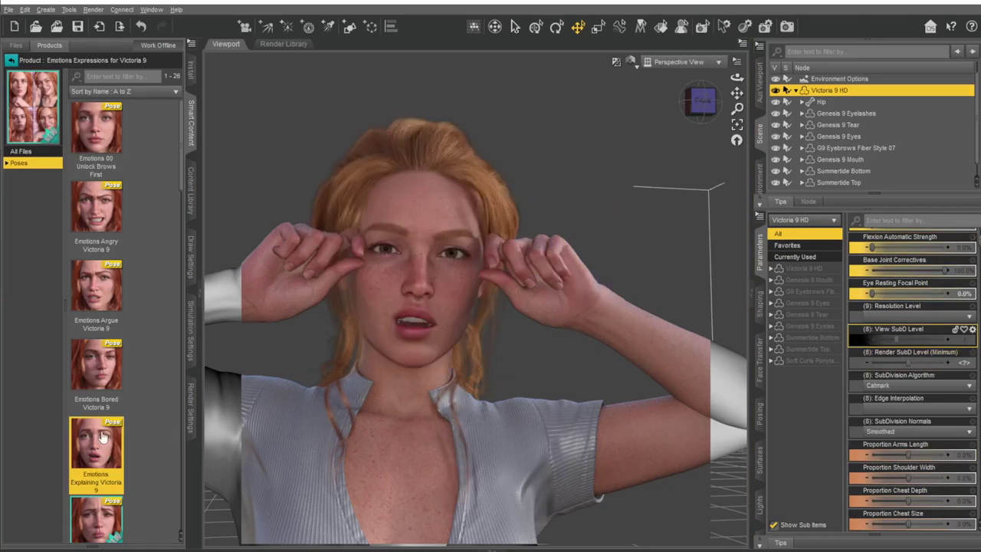
{"action": "scroll", "coordinate": [103, 435], "scroll_direction": "down", "scroll_amount": 5}
{"action": "scroll", "coordinate": [124, 420], "scroll_direction": "down", "scroll_amount": 3}
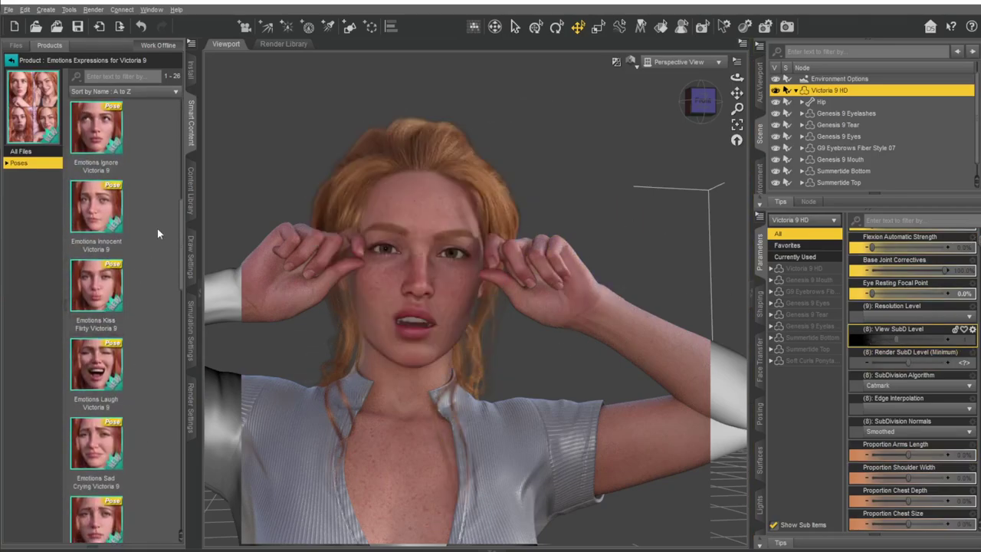
- Apply the Emotions Sad Crying expression and zoom the camera onto her face to inspect it
{"action": "double_click", "coordinate": [95, 441]}
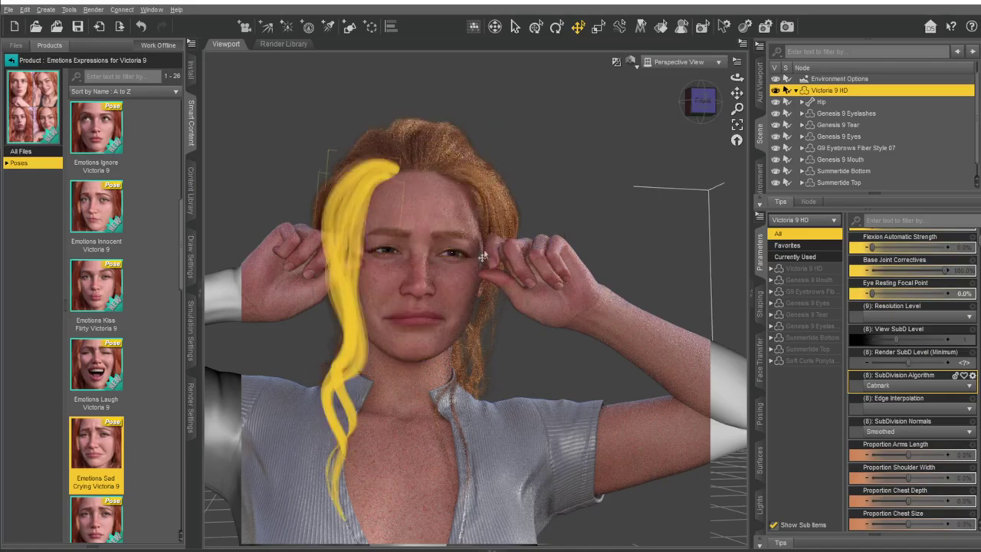
{"action": "scroll", "coordinate": [628, 163], "scroll_direction": "up", "scroll_amount": 5}
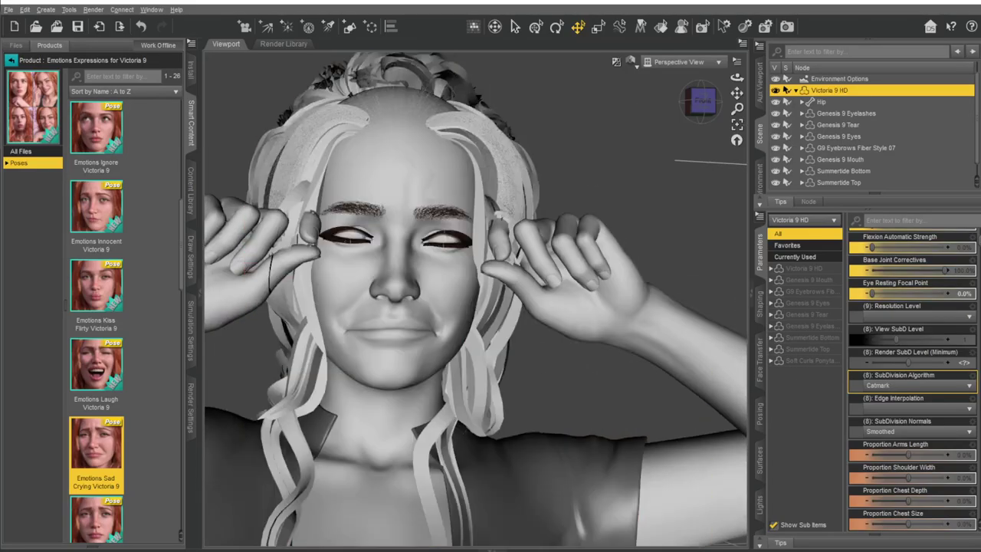
{"action": "left_click_drag", "start_coordinate": [641, 175], "coordinate": [626, 190], "text": "alt"}
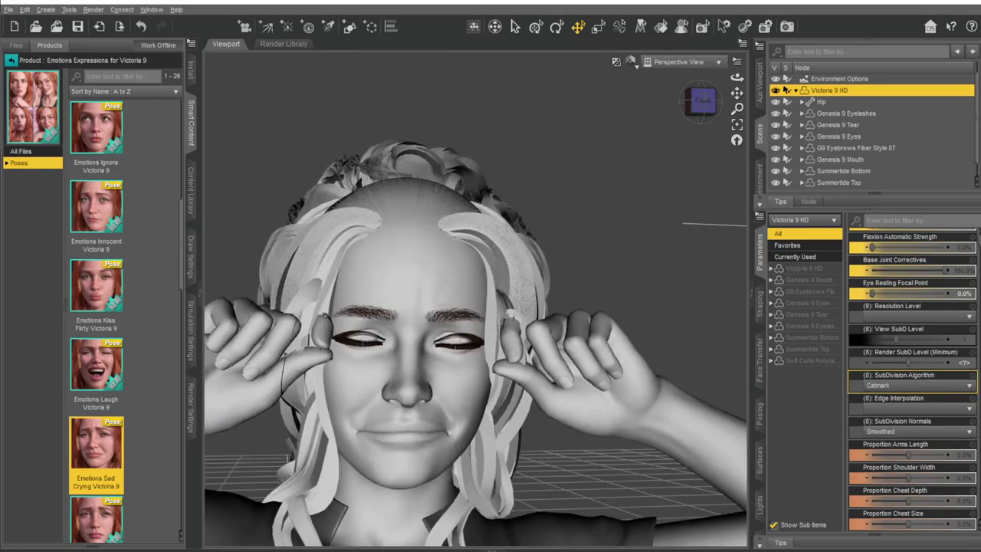
{"action": "scroll", "coordinate": [621, 161], "scroll_direction": "up", "scroll_amount": 3}
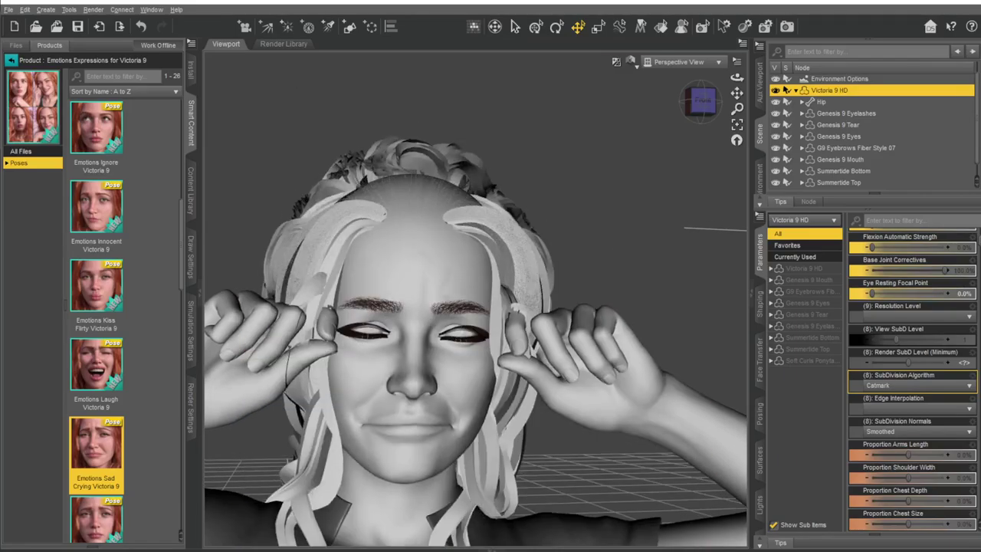
{"action": "scroll", "coordinate": [618, 143], "scroll_direction": "up", "scroll_amount": 3}
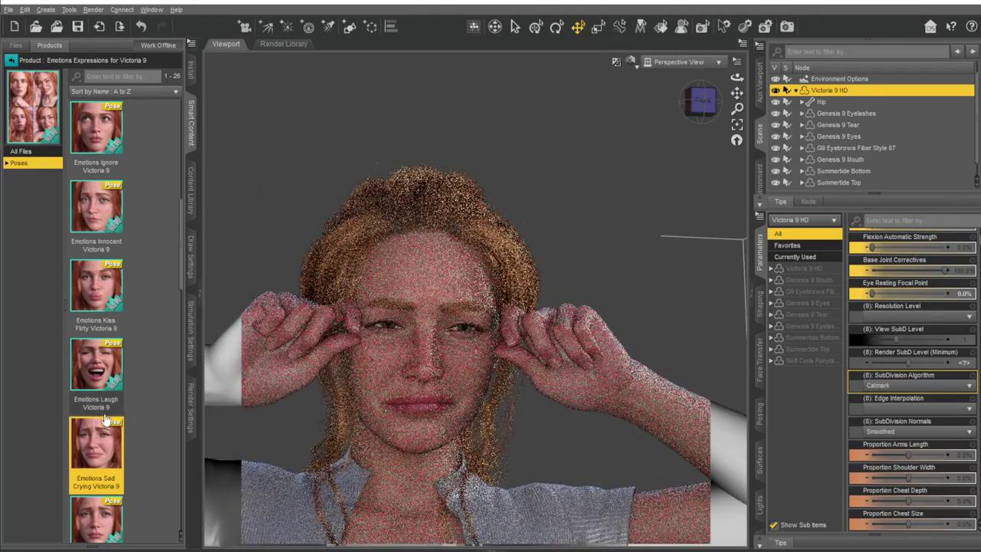
{"action": "scroll", "coordinate": [90, 373], "scroll_direction": "down", "scroll_amount": 5}
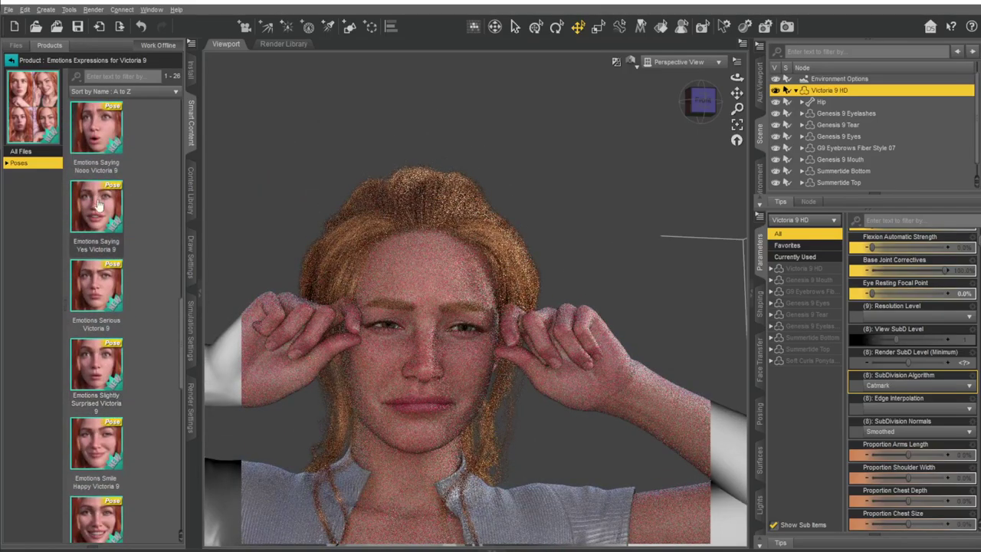
{"action": "scroll", "coordinate": [123, 460], "scroll_direction": "down", "scroll_amount": 3}
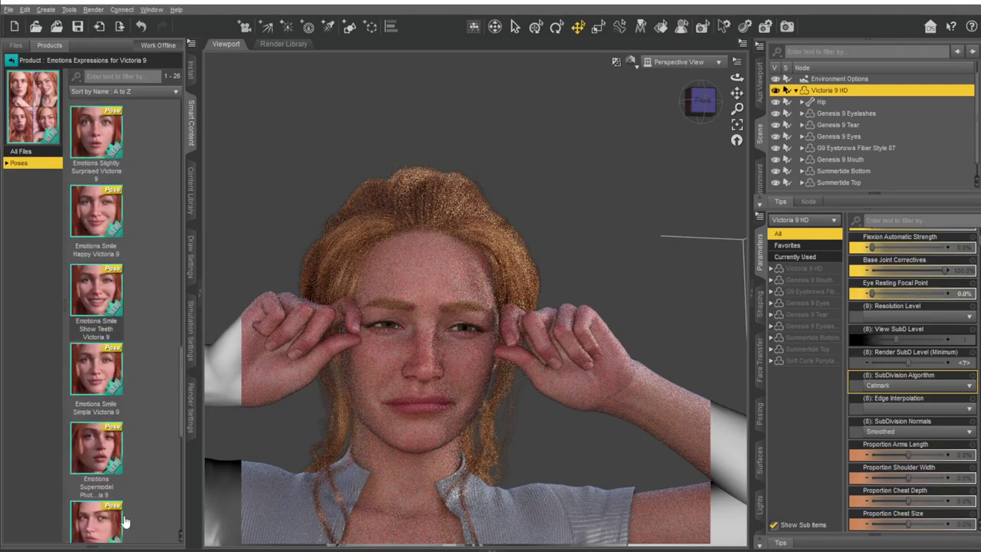
- Open the Victoria 9 HD Makeup materials and pick the V9 Makeup Apply 03 All preset
{"action": "left_click", "coordinate": [10, 60]}
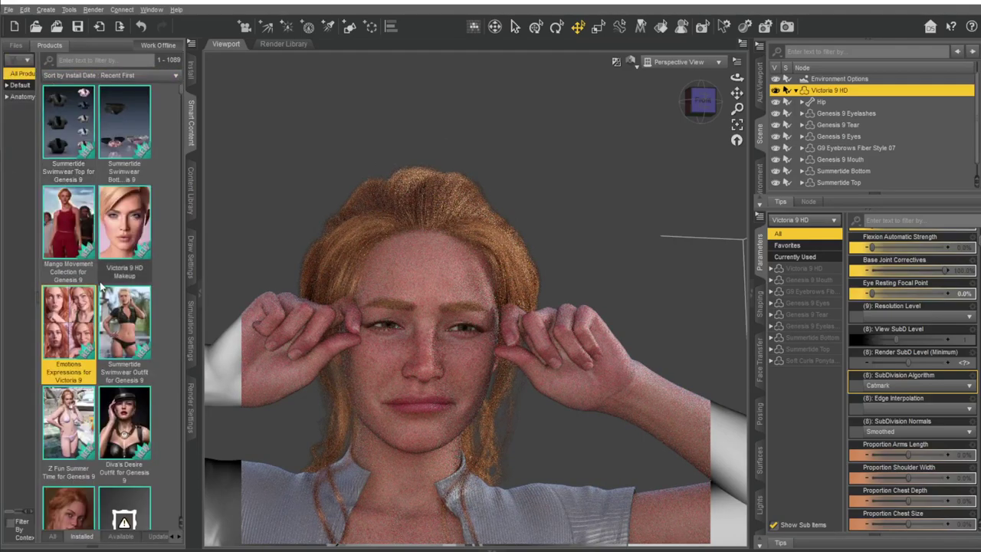
{"action": "left_click", "coordinate": [122, 238]}
{"action": "double_click", "coordinate": [123, 237]}
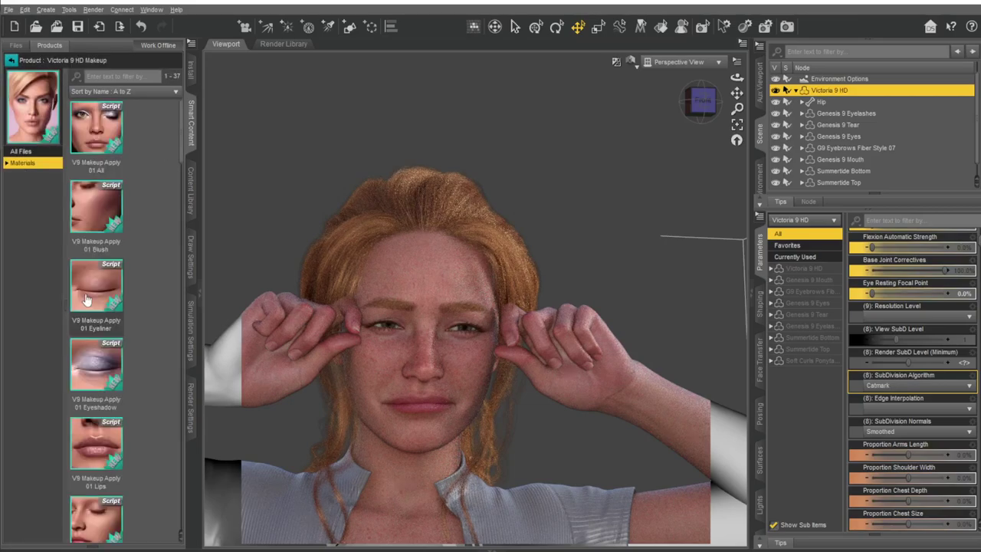
{"action": "scroll", "coordinate": [139, 318], "scroll_direction": "down", "scroll_amount": 2}
{"action": "scroll", "coordinate": [138, 318], "scroll_direction": "down", "scroll_amount": 2}
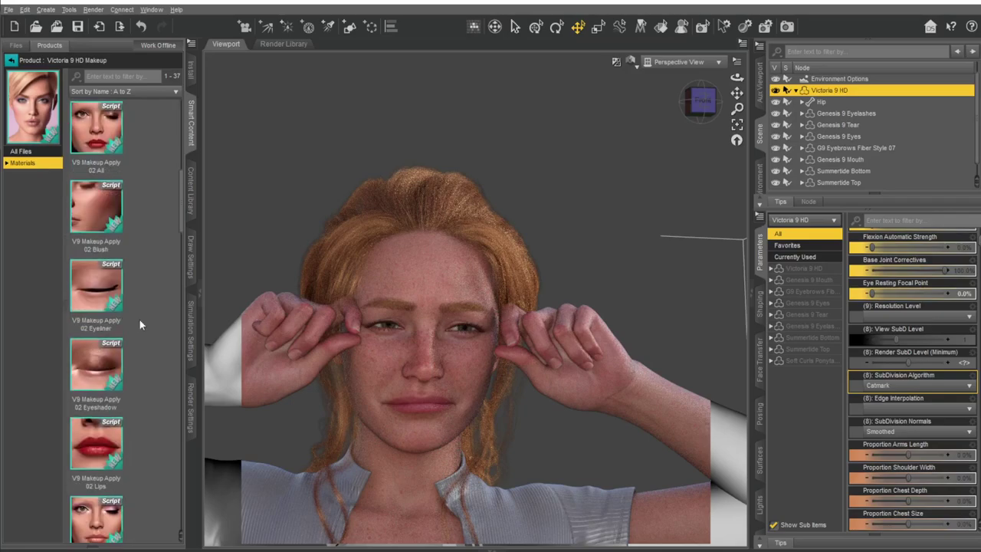
{"action": "scroll", "coordinate": [139, 318], "scroll_direction": "down", "scroll_amount": 2}
{"action": "scroll", "coordinate": [139, 318], "scroll_direction": "down", "scroll_amount": 2}
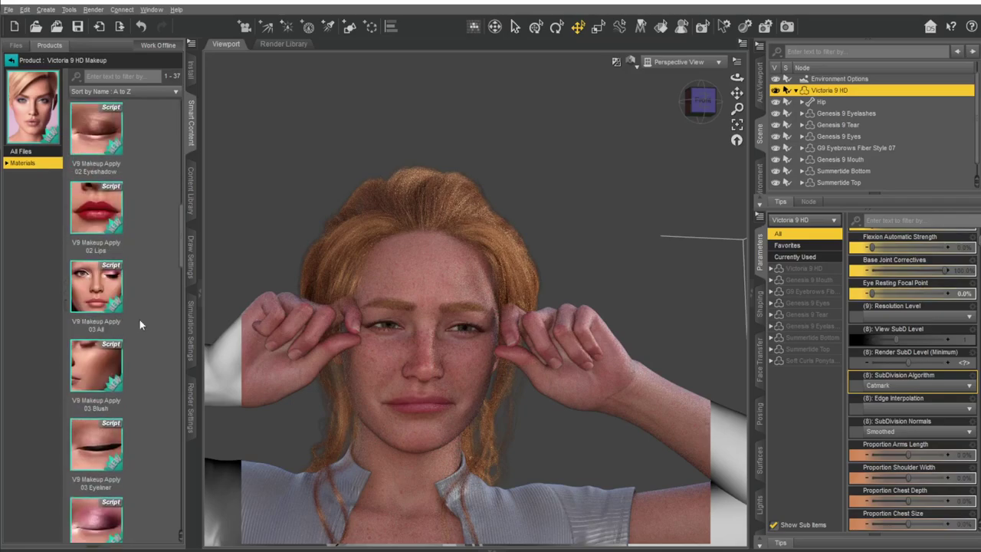
{"action": "left_click", "coordinate": [91, 296]}
{"action": "mouse_move", "coordinate": [96, 285]}
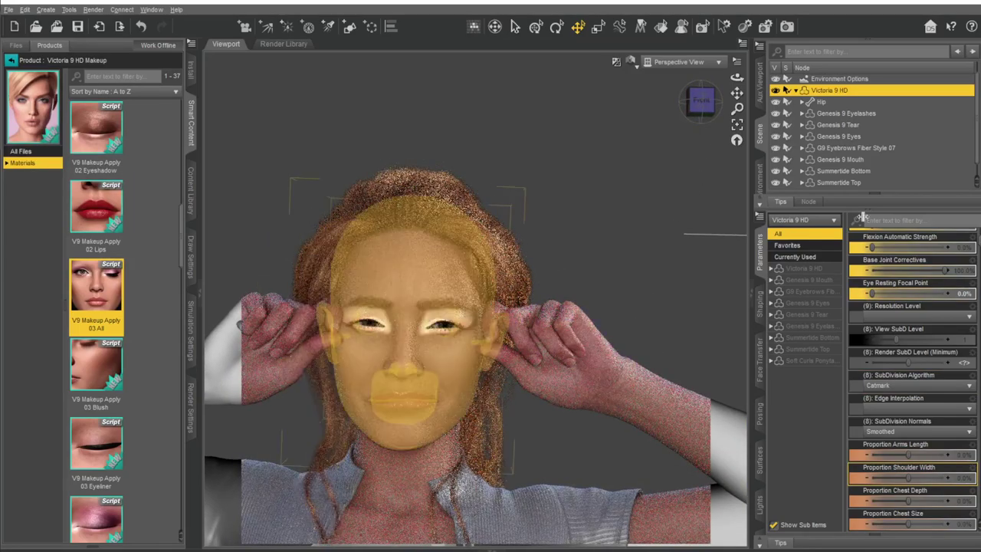
- Apply the V9 Makeup Apply 01 All makeup preset instead
{"action": "scroll", "coordinate": [882, 154], "scroll_direction": "down", "scroll_amount": 1}
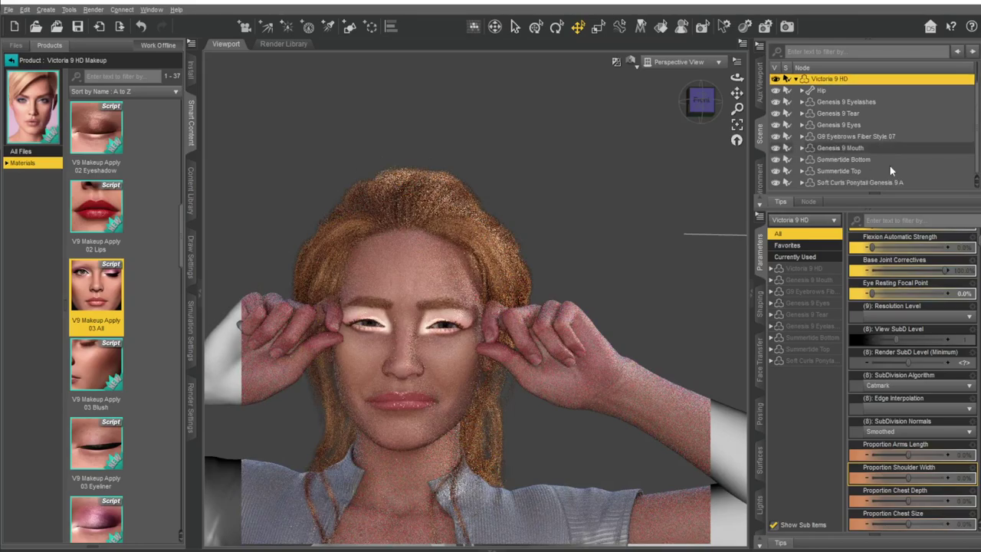
{"action": "scroll", "coordinate": [868, 161], "scroll_direction": "up", "scroll_amount": 2}
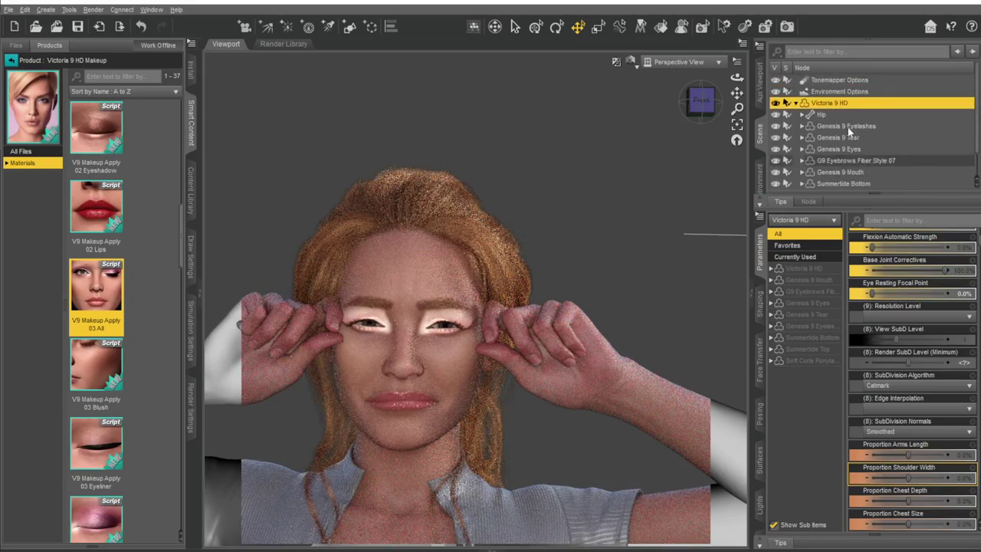
{"action": "scroll", "coordinate": [893, 131], "scroll_direction": "down", "scroll_amount": 2}
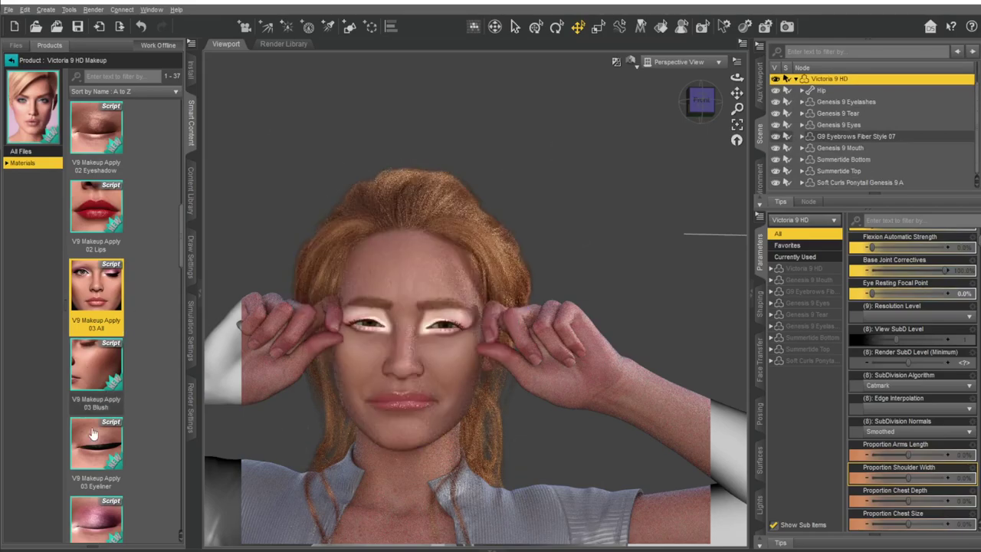
{"action": "scroll", "coordinate": [98, 290], "scroll_direction": "up", "scroll_amount": 8}
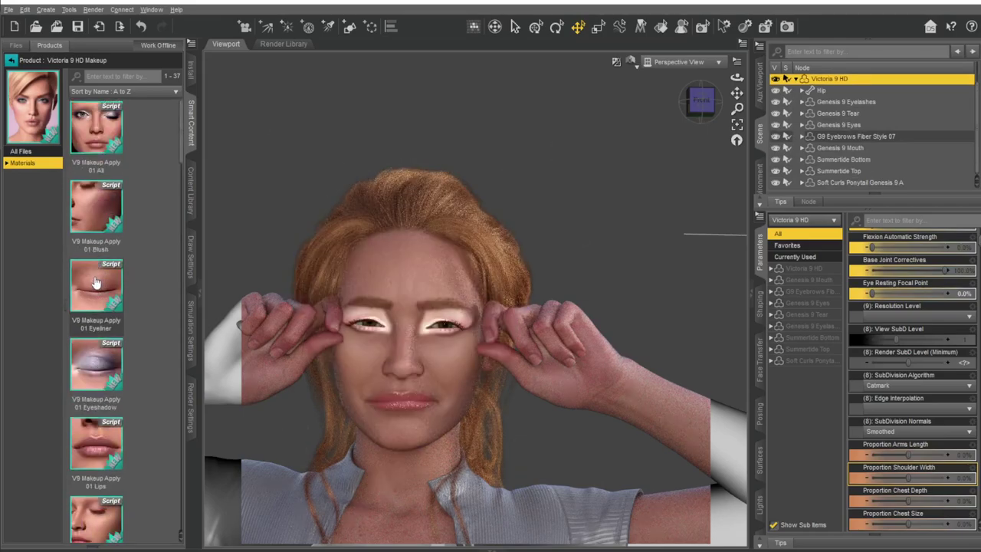
{"action": "double_click", "coordinate": [97, 129]}
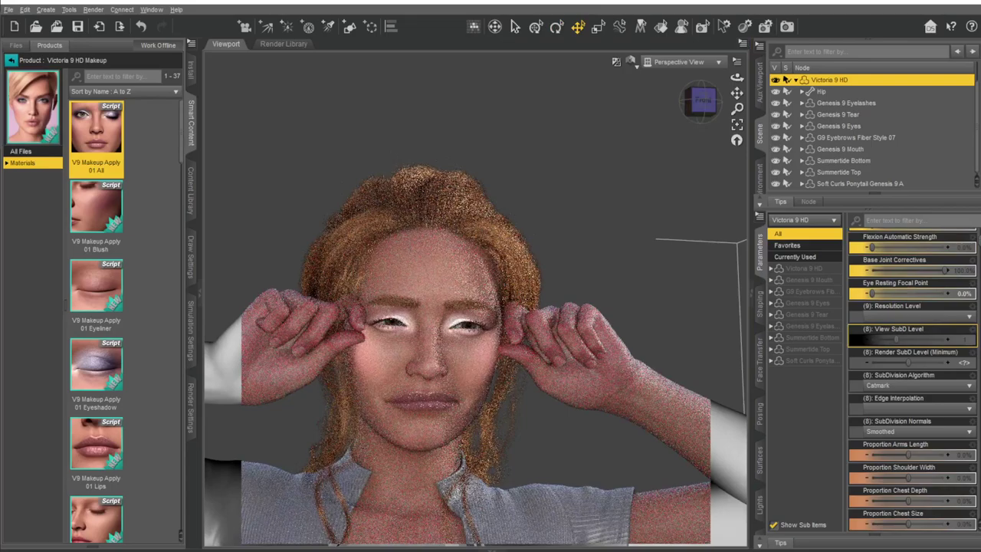
- Apply Victoria 9 Skin 02 MAT from the Victoria 9 HD Presale materials and zoom in on her face
{"action": "left_click", "coordinate": [12, 59]}
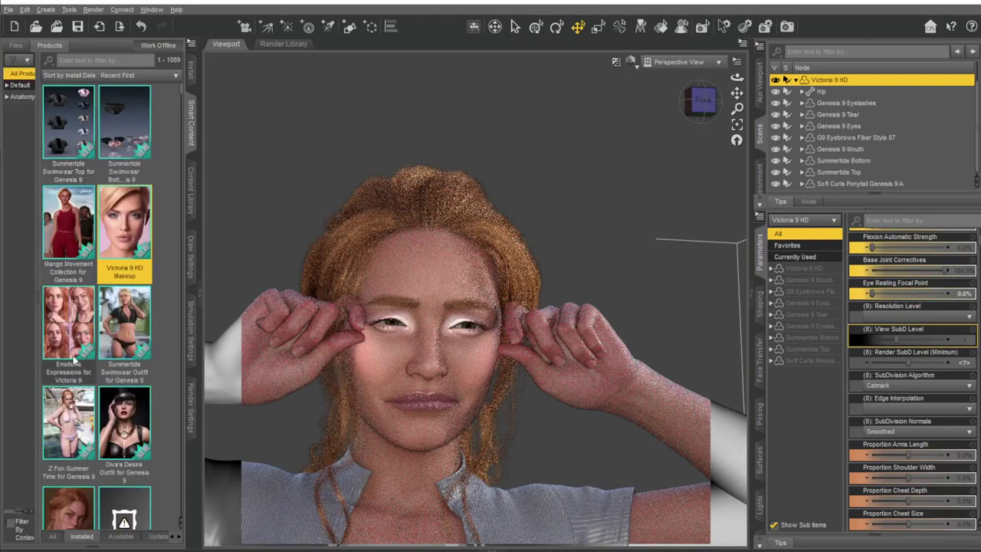
{"action": "scroll", "coordinate": [83, 230], "scroll_direction": "down", "scroll_amount": 5}
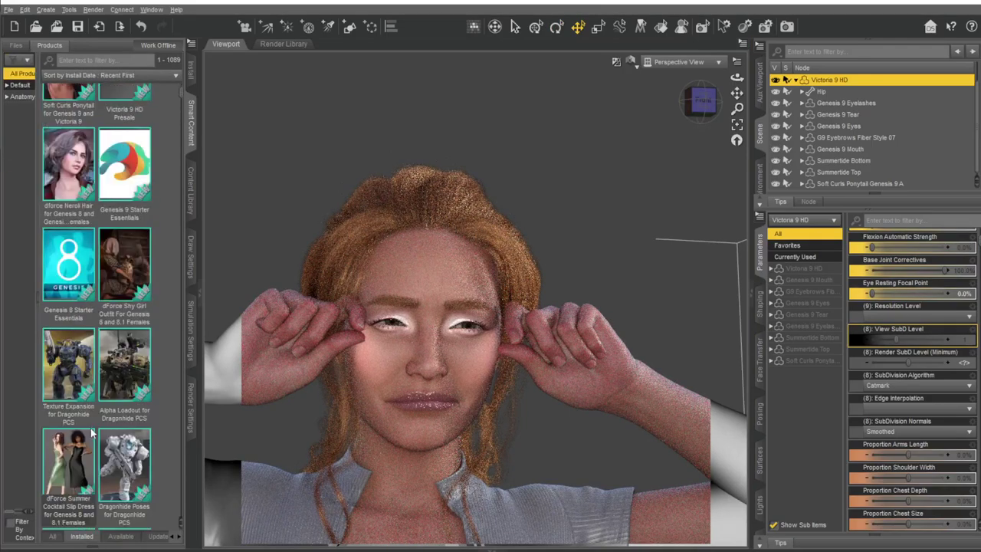
{"action": "scroll", "coordinate": [84, 222], "scroll_direction": "up", "scroll_amount": 2}
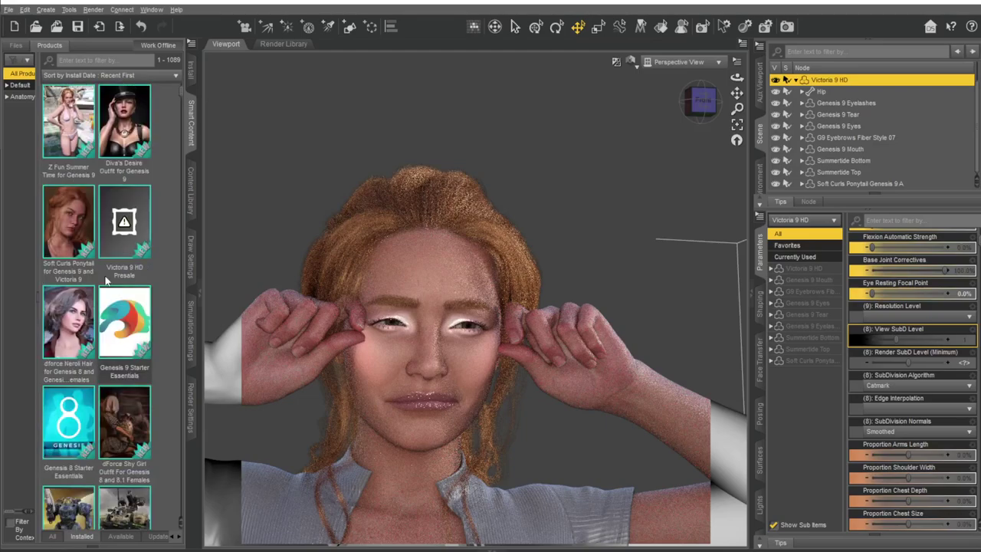
{"action": "left_click", "coordinate": [132, 220]}
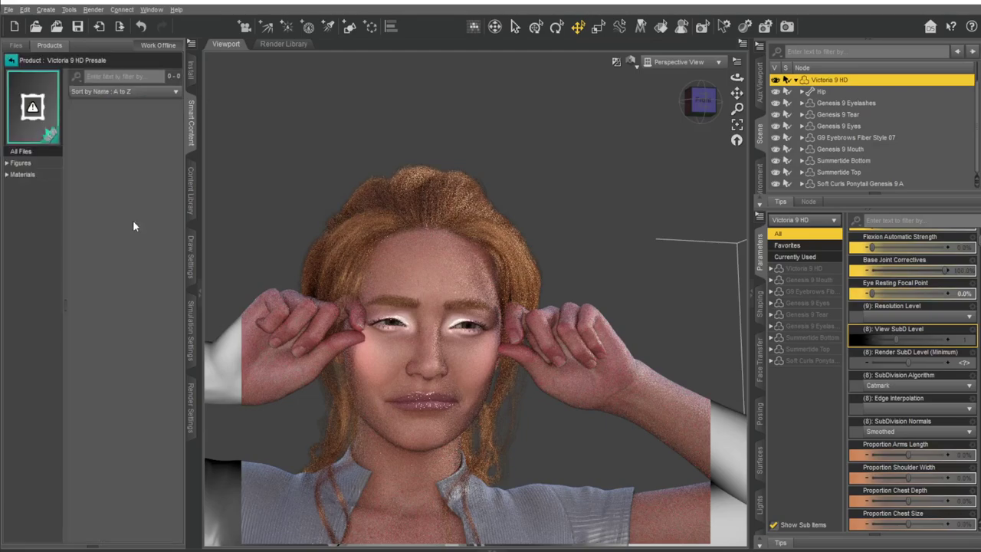
{"action": "left_click", "coordinate": [22, 175]}
{"action": "scroll", "coordinate": [141, 247], "scroll_direction": "down", "scroll_amount": 3}
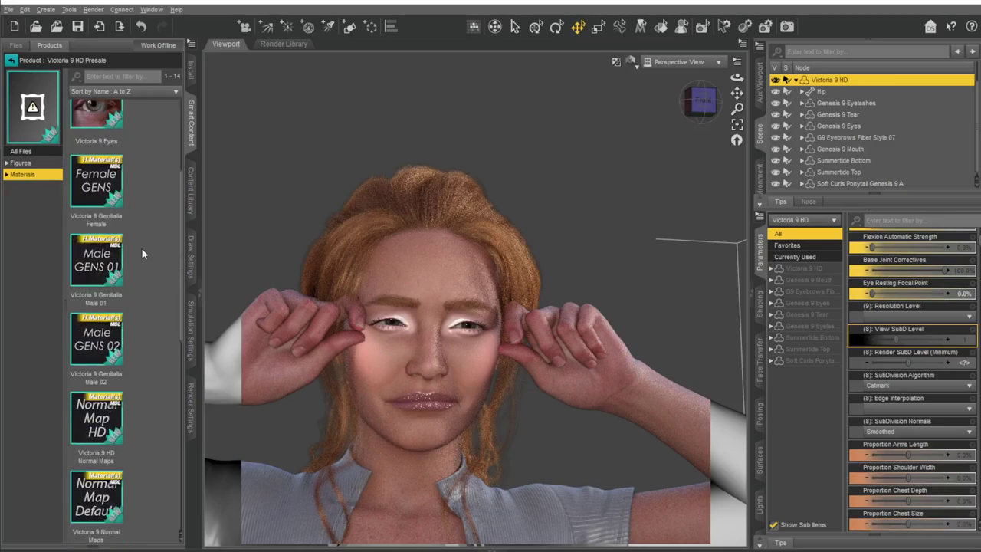
{"action": "scroll", "coordinate": [141, 250], "scroll_direction": "down", "scroll_amount": 3}
{"action": "scroll", "coordinate": [136, 307], "scroll_direction": "down", "scroll_amount": 2}
{"action": "double_click", "coordinate": [98, 347]}
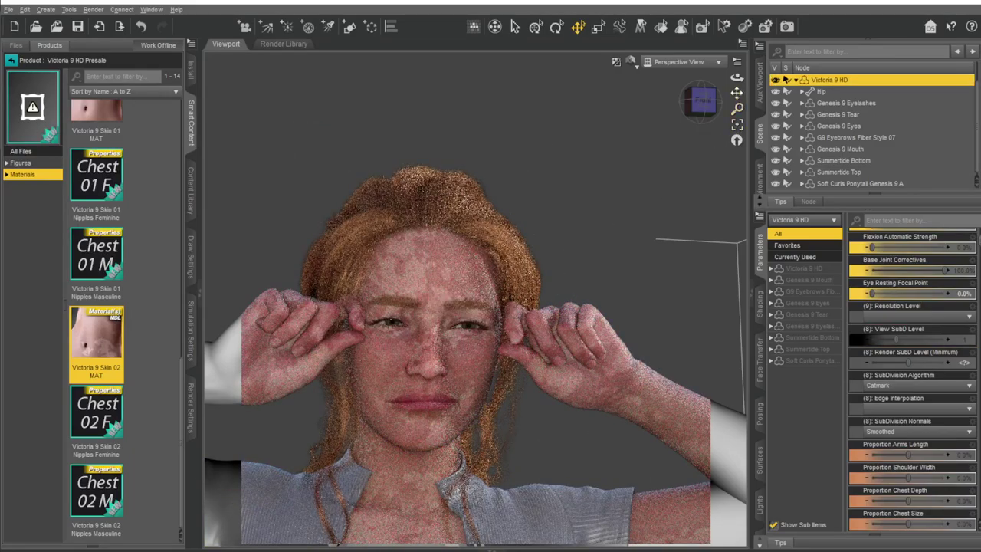
{"action": "left_click_drag", "start_coordinate": [742, 99], "coordinate": [745, 113]}
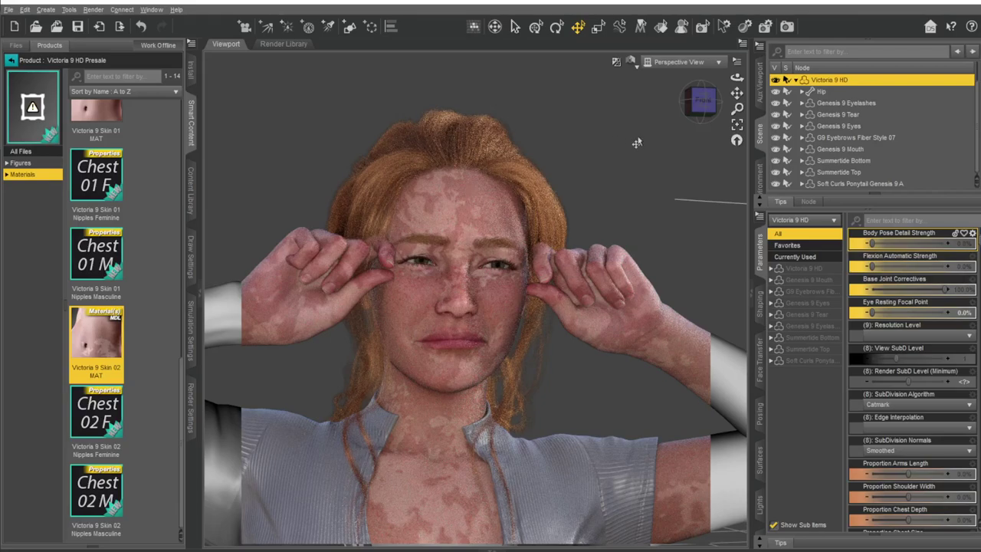
{"action": "left_click", "coordinate": [307, 264]}
- Open the Mango Movement Collection in Smart Content and pull the camera back to the upper body
{"action": "left_click", "coordinate": [11, 60]}
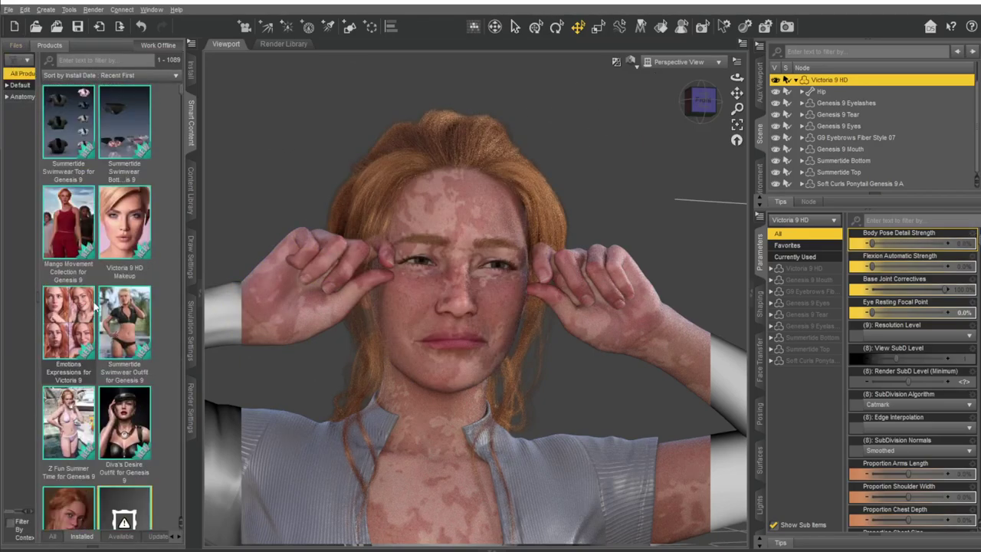
{"action": "left_click", "coordinate": [62, 228]}
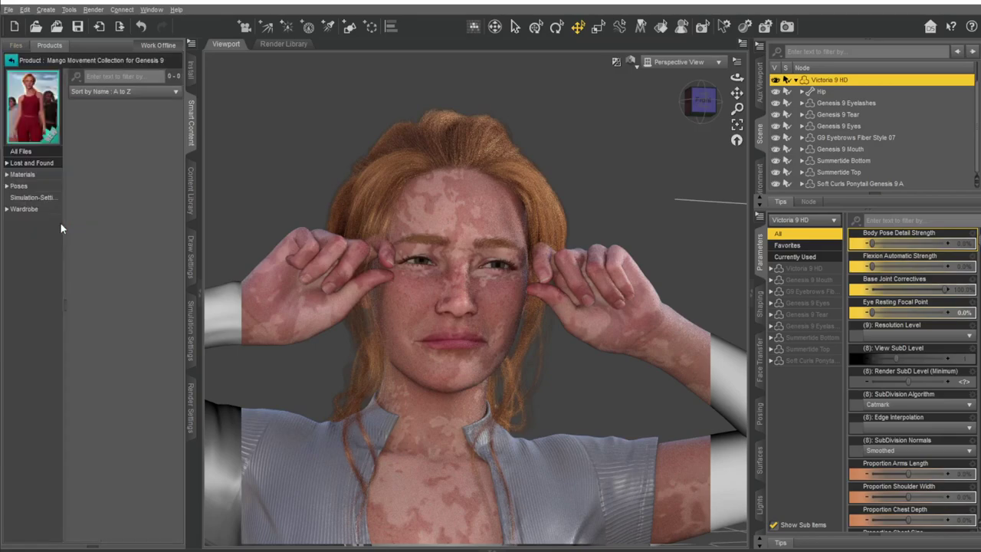
{"action": "left_click", "coordinate": [22, 187]}
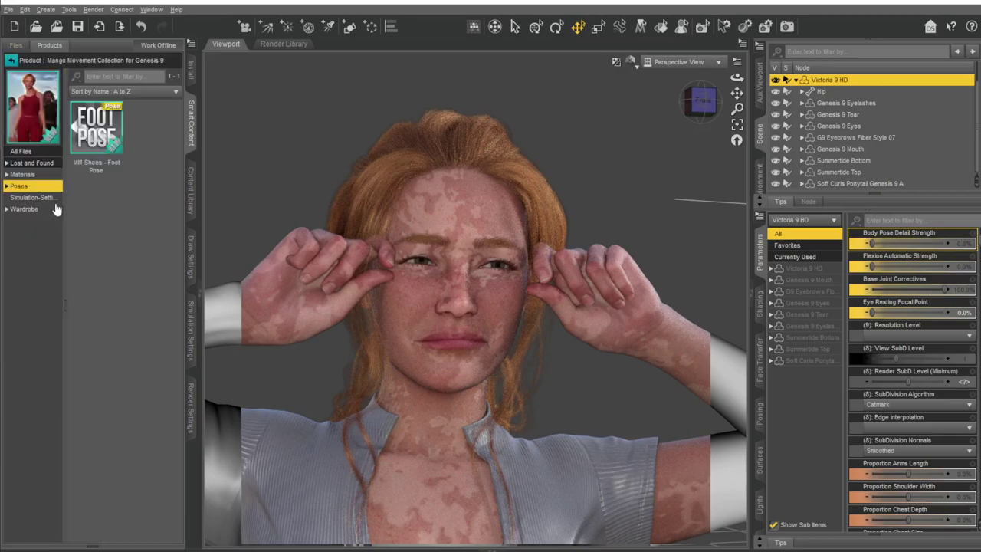
{"action": "left_click", "coordinate": [23, 174]}
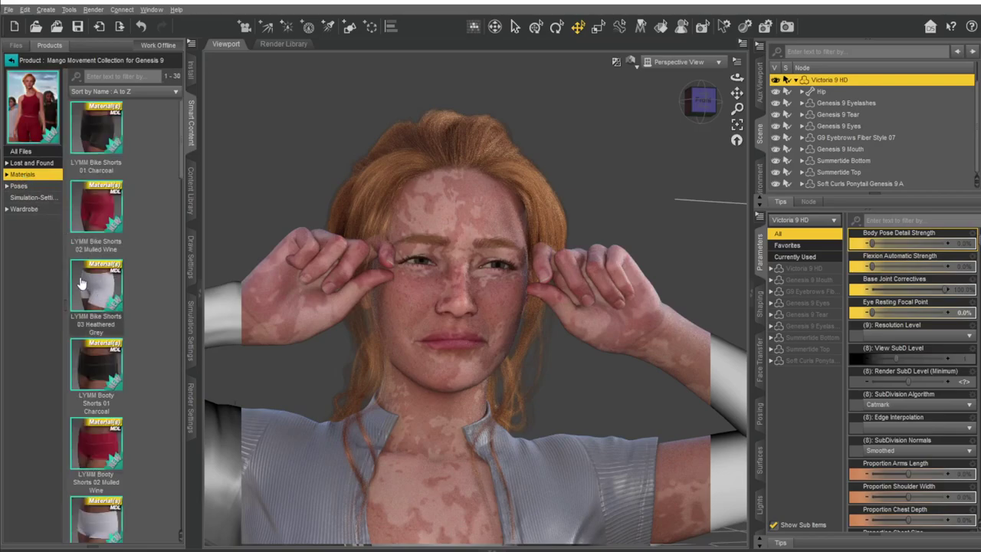
{"action": "left_click_drag", "start_coordinate": [82, 284], "coordinate": [551, 260]}
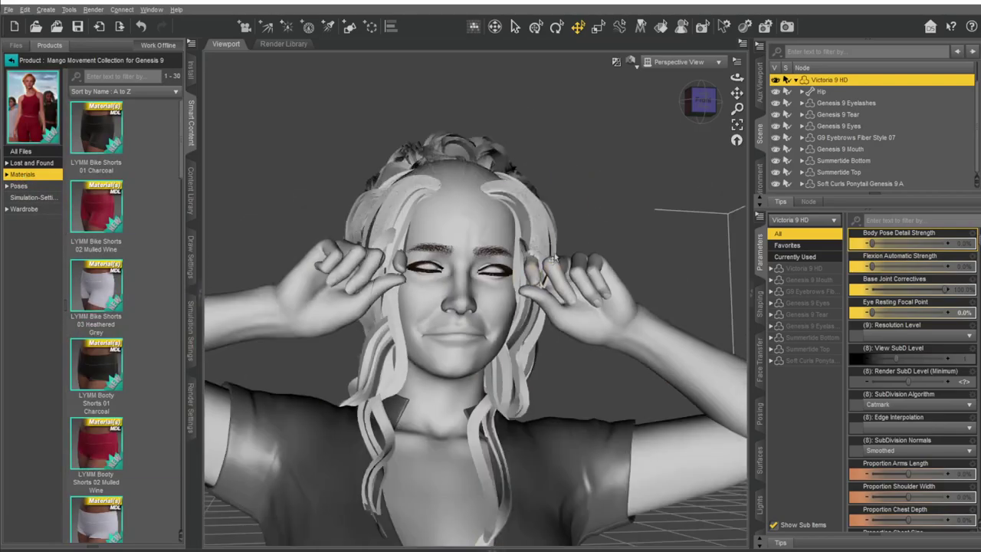
{"action": "left_click_drag", "start_coordinate": [737, 92], "coordinate": [541, 330]}
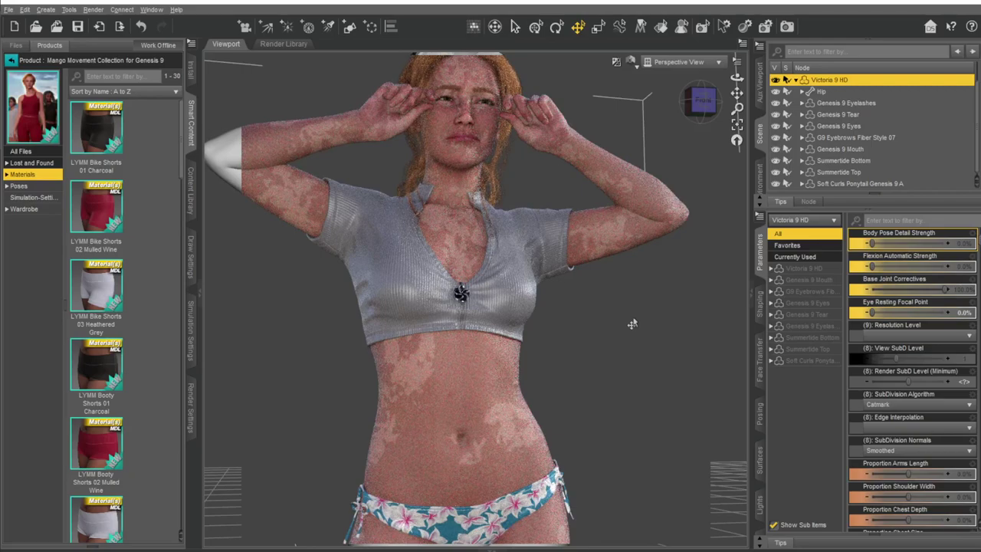
- Delete the Summertide Bottom and Summertide Top garments from the scene
{"action": "left_click", "coordinate": [846, 161]}
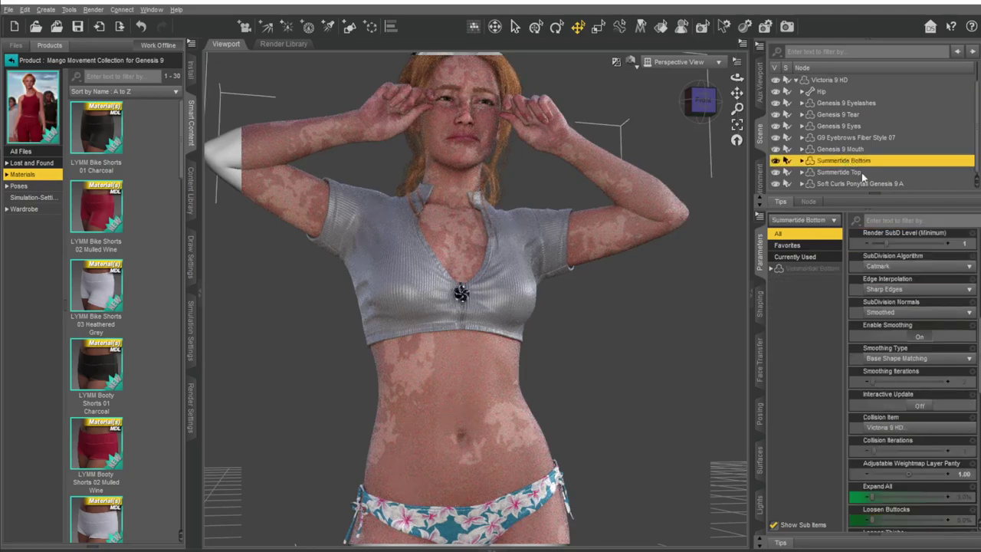
{"action": "left_click", "coordinate": [837, 174], "text": "ctrl"}
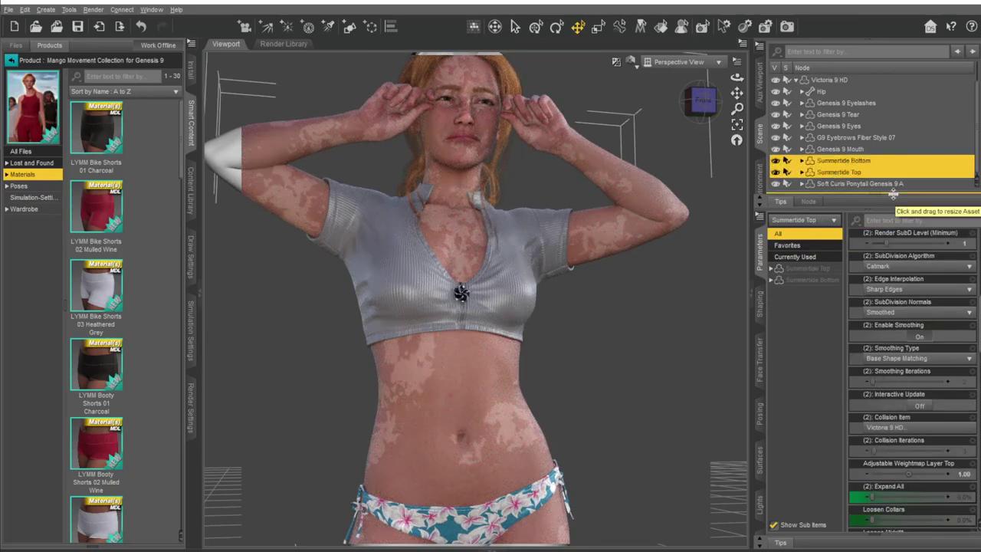
{"action": "key", "text": "Delete"}
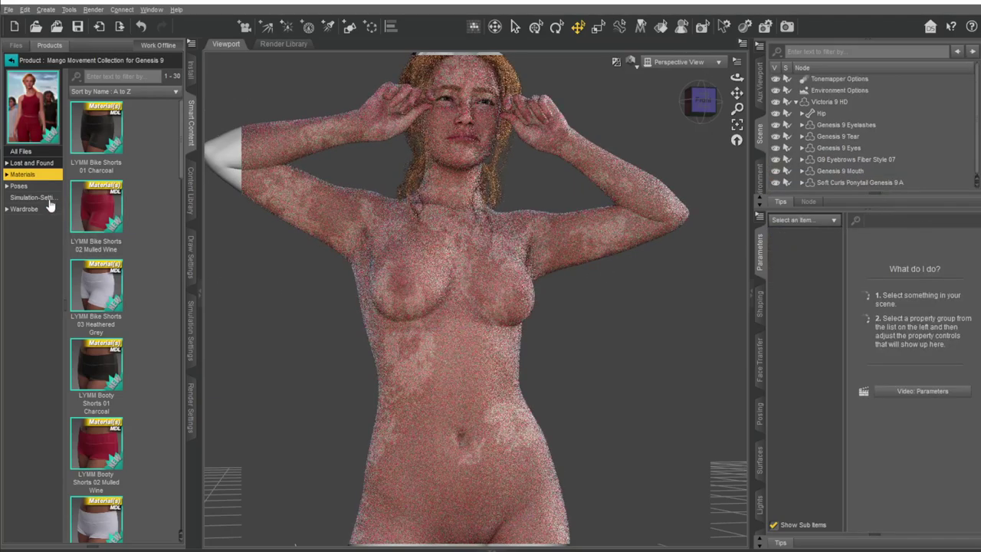
{"action": "left_click", "coordinate": [23, 209]}
- Load the MM Booty Shorts, then delete the unfitted copy from the scene
{"action": "double_click", "coordinate": [98, 211]}
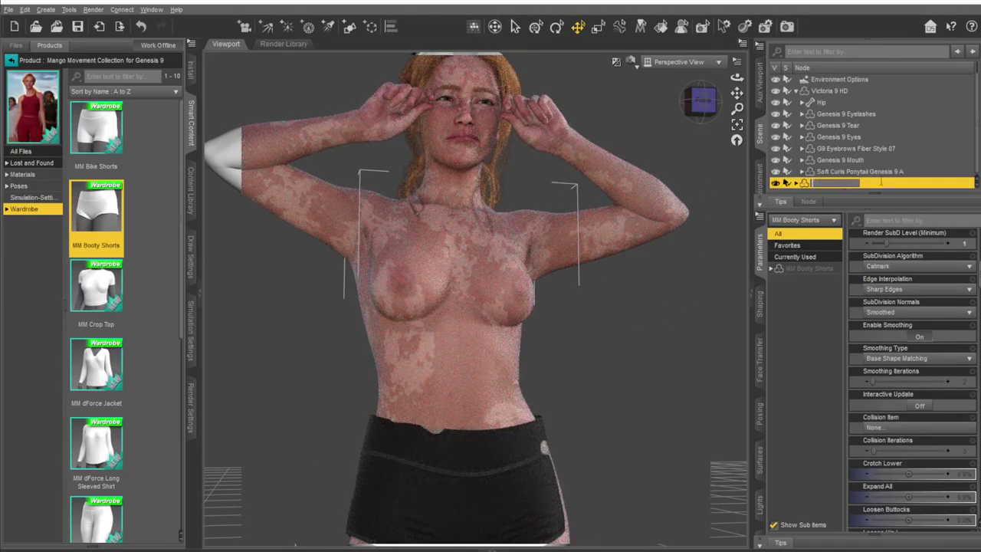
{"action": "left_click", "coordinate": [843, 171]}
{"action": "left_click", "coordinate": [843, 184]}
{"action": "key", "text": "Delete"}
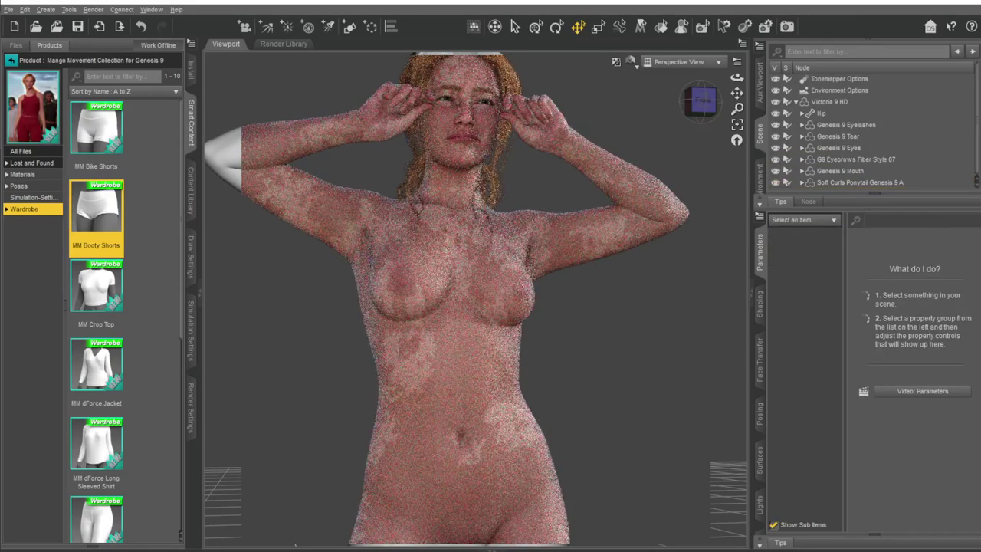
- With Victoria 9 HD selected, fit the MM Booty Shorts and MM Tank Top to her
{"action": "left_click", "coordinate": [828, 102]}
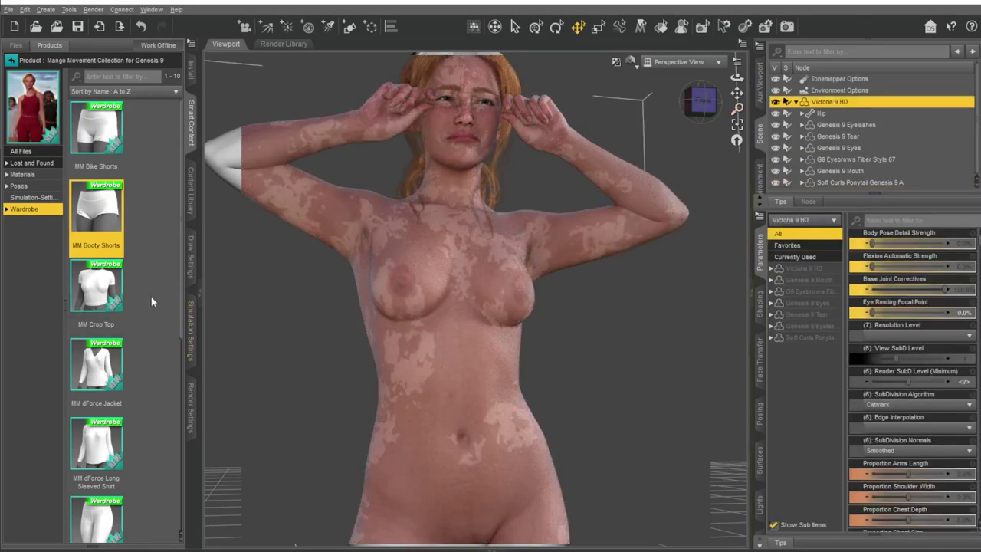
{"action": "double_click", "coordinate": [87, 222]}
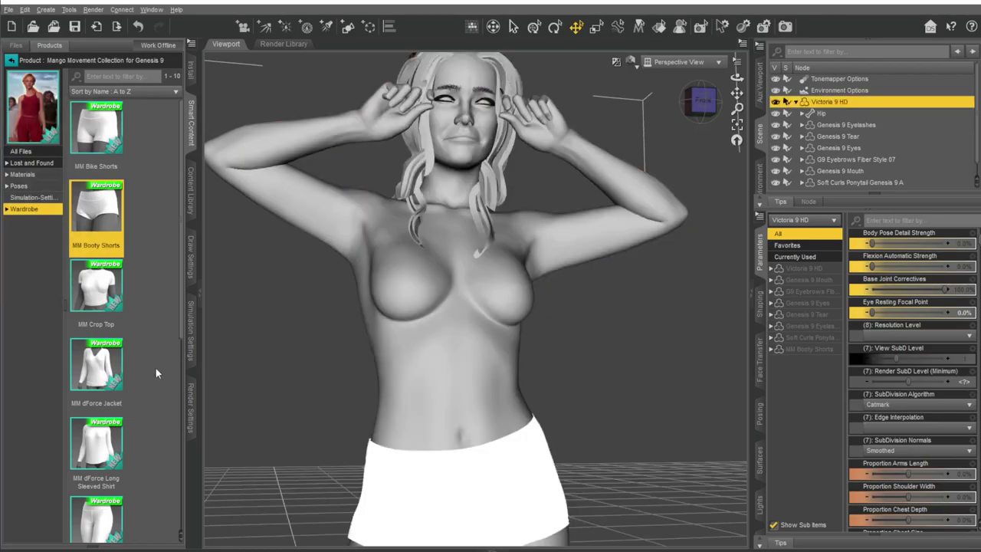
{"action": "scroll", "coordinate": [116, 328], "scroll_direction": "down", "scroll_amount": 5}
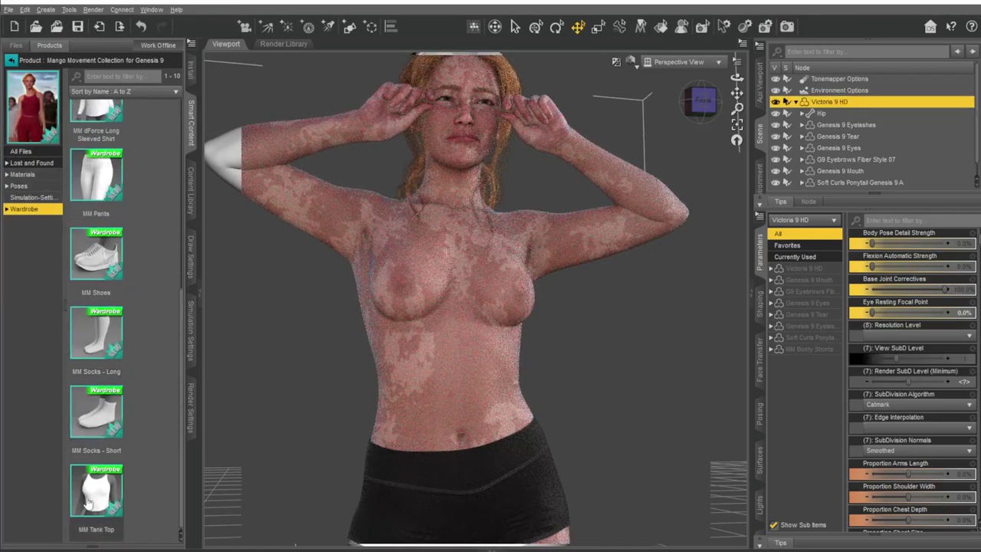
{"action": "double_click", "coordinate": [82, 488]}
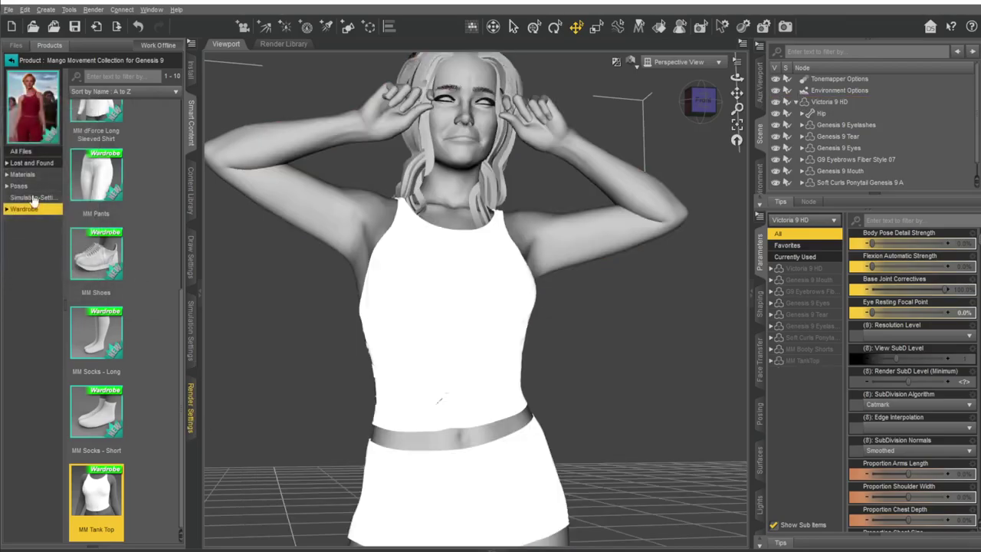
- Browse the Mango Movement Poses and Materials, then return to the Installed products grid
{"action": "left_click", "coordinate": [15, 187]}
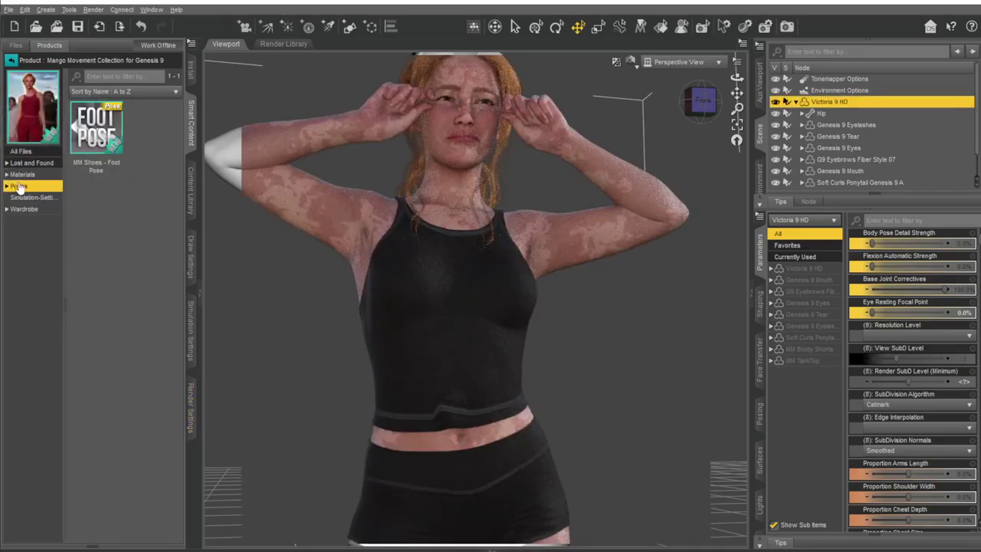
{"action": "left_click", "coordinate": [20, 175]}
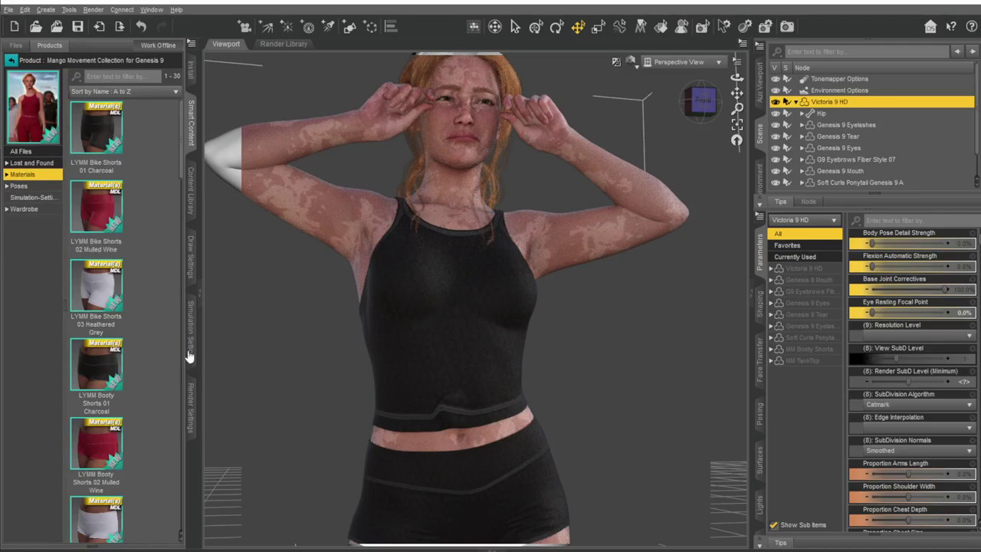
{"action": "mouse_move", "coordinate": [702, 102]}
{"action": "left_mouse_down"}
{"action": "mouse_move", "coordinate": [671, 111]}
{"action": "mouse_move", "coordinate": [699, 103]}
{"action": "left_mouse_up"}
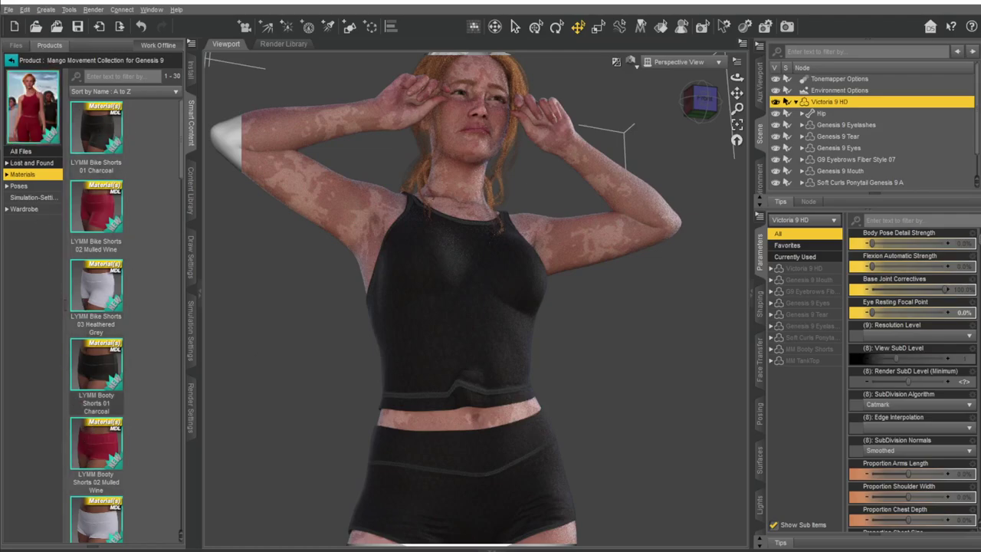
{"action": "left_click", "coordinate": [11, 59]}
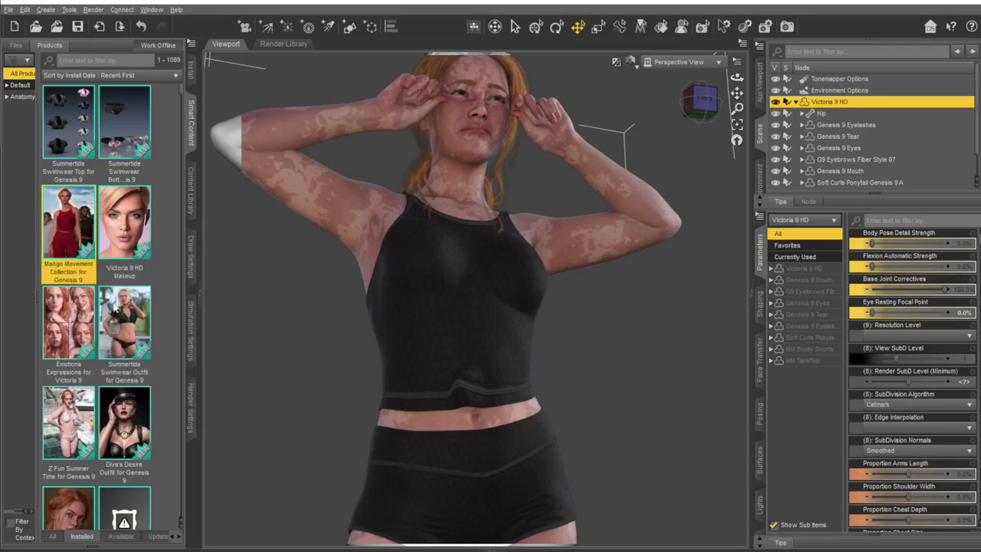
- Select the Summertide Swimwear Top product thumbnail in the content grid
{"action": "left_click", "coordinate": [108, 121]}
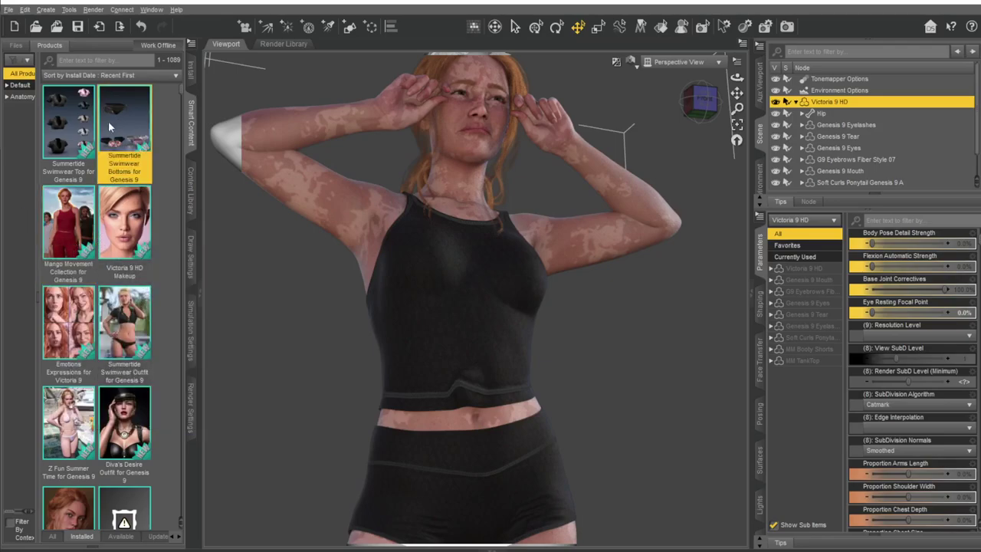
{"action": "left_click", "coordinate": [70, 123]}
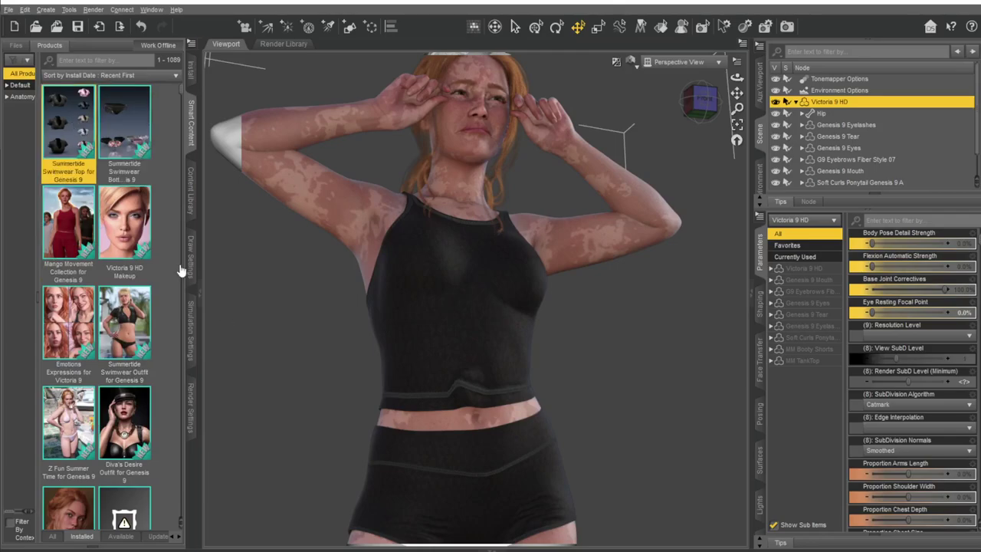
{"action": "scroll", "coordinate": [123, 374], "scroll_direction": "down", "scroll_amount": 3}
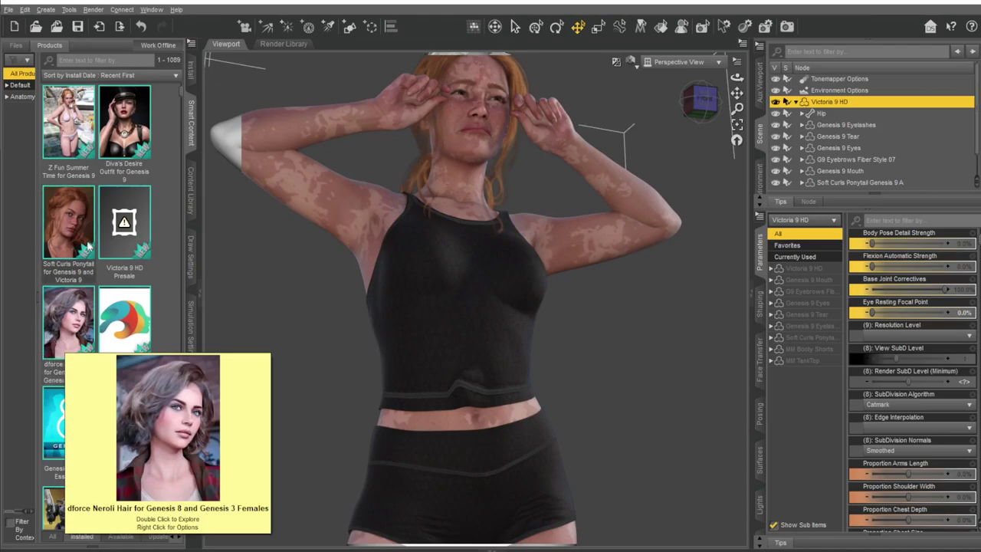
{"action": "scroll", "coordinate": [69, 246], "scroll_direction": "up", "scroll_amount": 3}
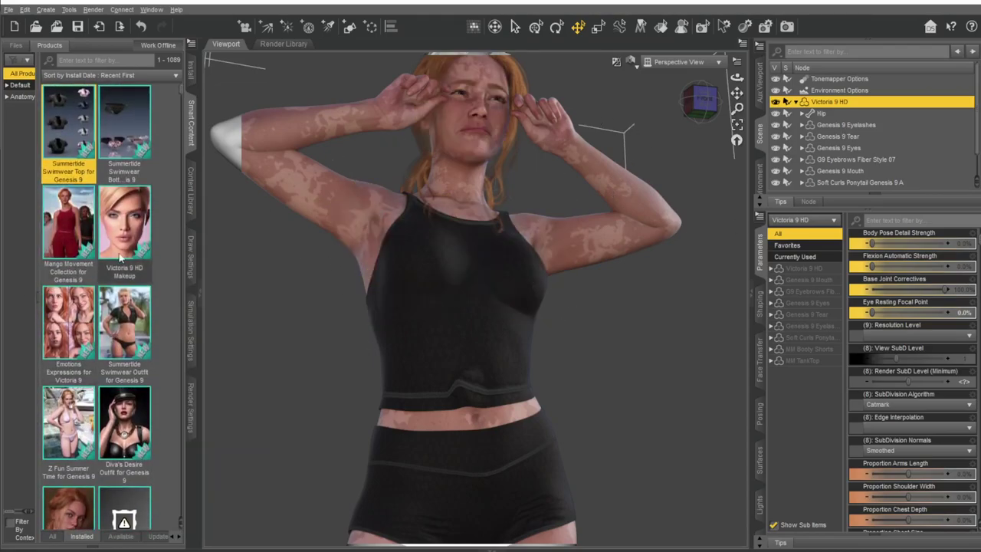
- Set the viewport DrawStyle to NVIDIA Iray
{"action": "left_click", "coordinate": [631, 61]}
{"action": "left_click", "coordinate": [644, 218]}
{"action": "scroll", "coordinate": [617, 285], "scroll_direction": "down", "scroll_amount": 2}
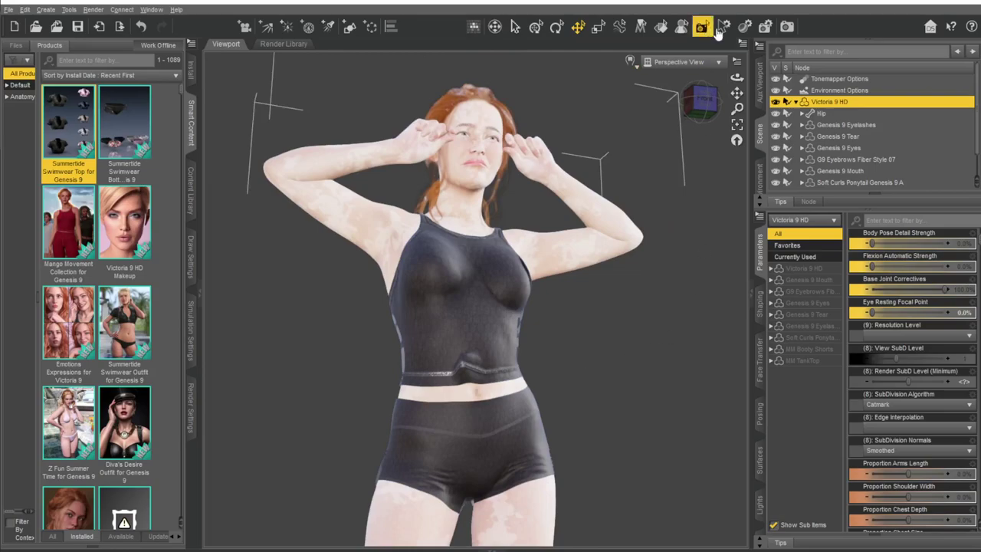
- Raise Victoria's left thigh and bend the left shin to 155
{"action": "left_click_drag", "start_coordinate": [741, 94], "coordinate": [740, 120]}
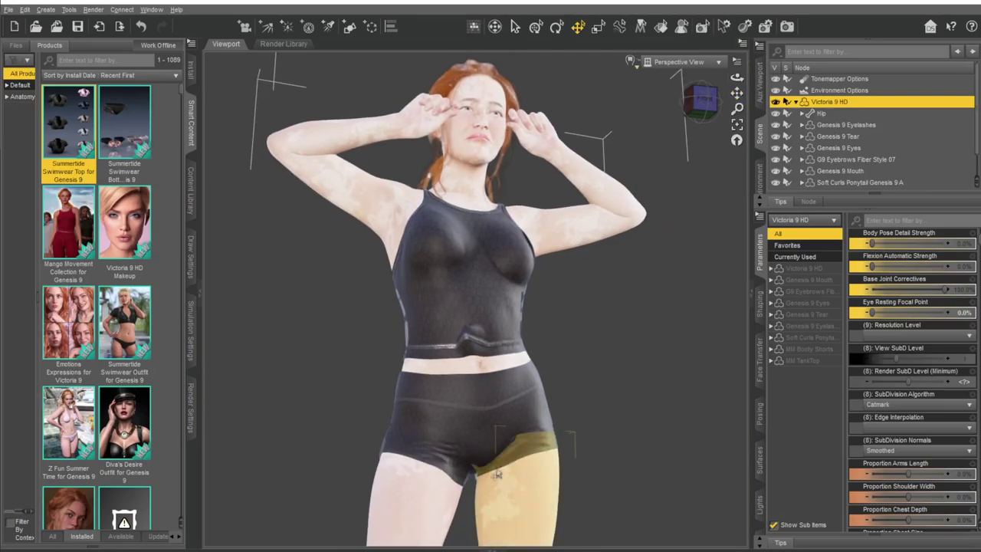
{"action": "left_click", "coordinate": [511, 509]}
{"action": "scroll", "coordinate": [629, 295], "scroll_direction": "down", "scroll_amount": 1}
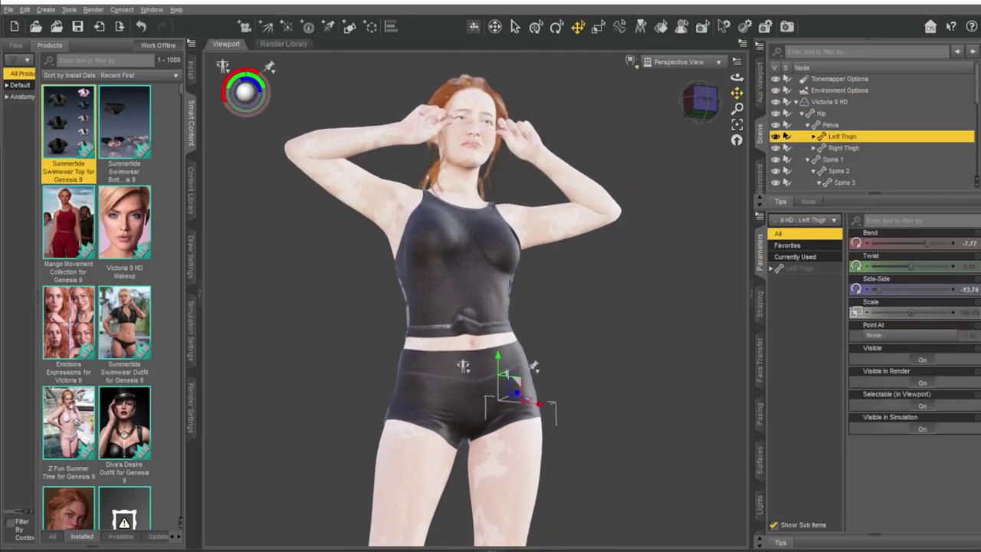
{"action": "left_click_drag", "start_coordinate": [701, 96], "coordinate": [702, 107]}
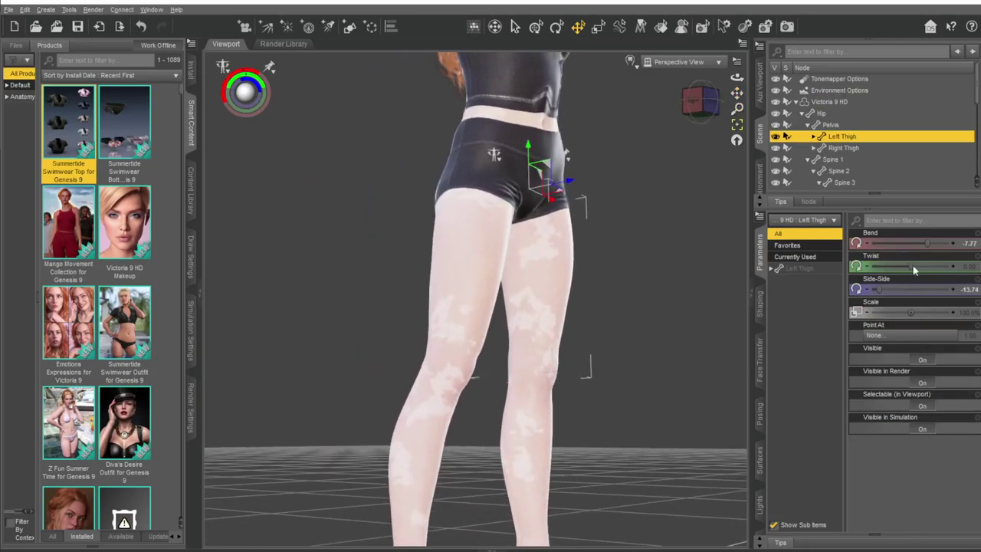
{"action": "mouse_move", "coordinate": [927, 242]}
{"action": "left_mouse_down"}
{"action": "mouse_move", "coordinate": [851, 243]}
{"action": "mouse_move", "coordinate": [945, 247]}
{"action": "mouse_move", "coordinate": [936, 247]}
{"action": "left_mouse_up"}
{"action": "left_click", "coordinate": [636, 123]}
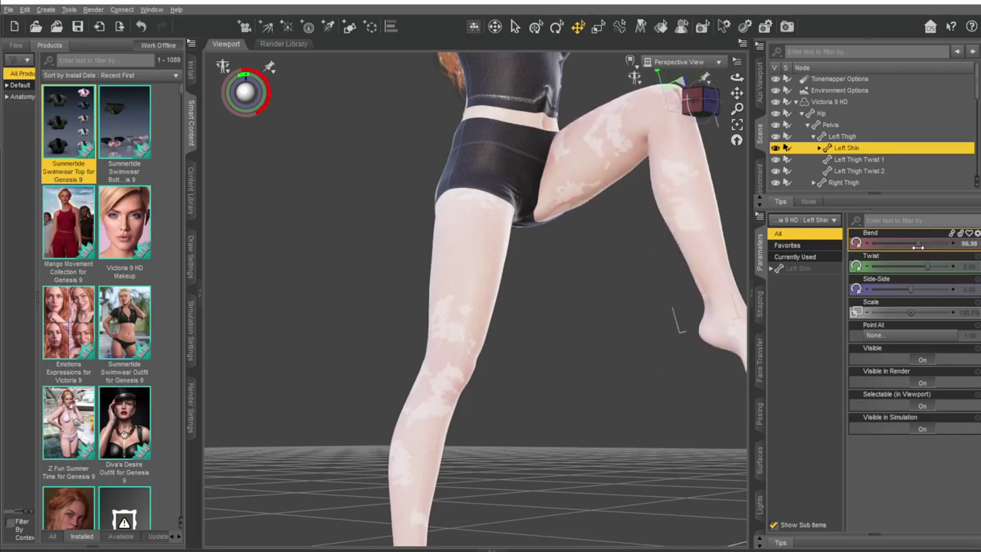
{"action": "left_click_drag", "start_coordinate": [936, 247], "coordinate": [955, 244]}
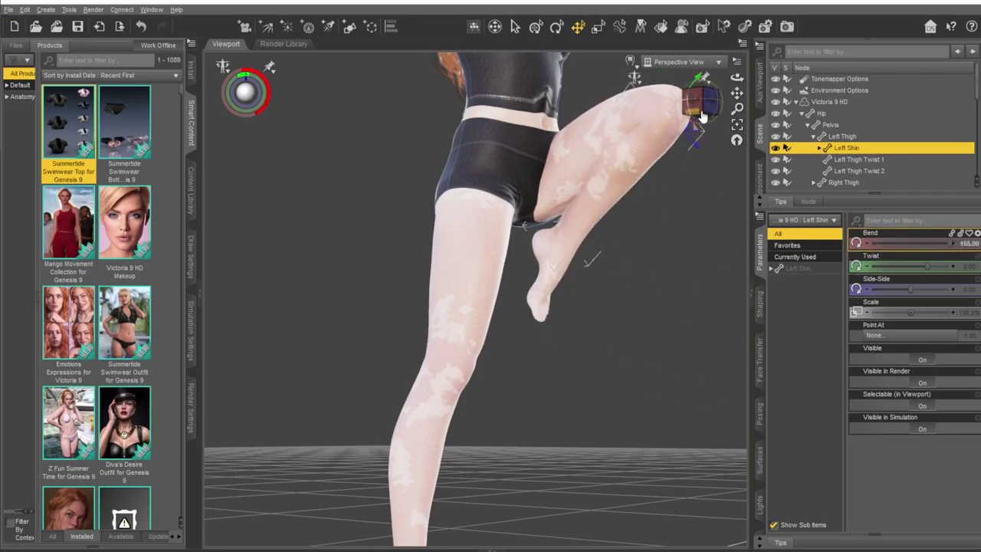
- Point the left foot to a 61.51 bend and curl the left toes
{"action": "mouse_move", "coordinate": [703, 105]}
{"action": "left_mouse_down"}
{"action": "mouse_move", "coordinate": [740, 104]}
{"action": "mouse_move", "coordinate": [736, 92]}
{"action": "left_mouse_up"}
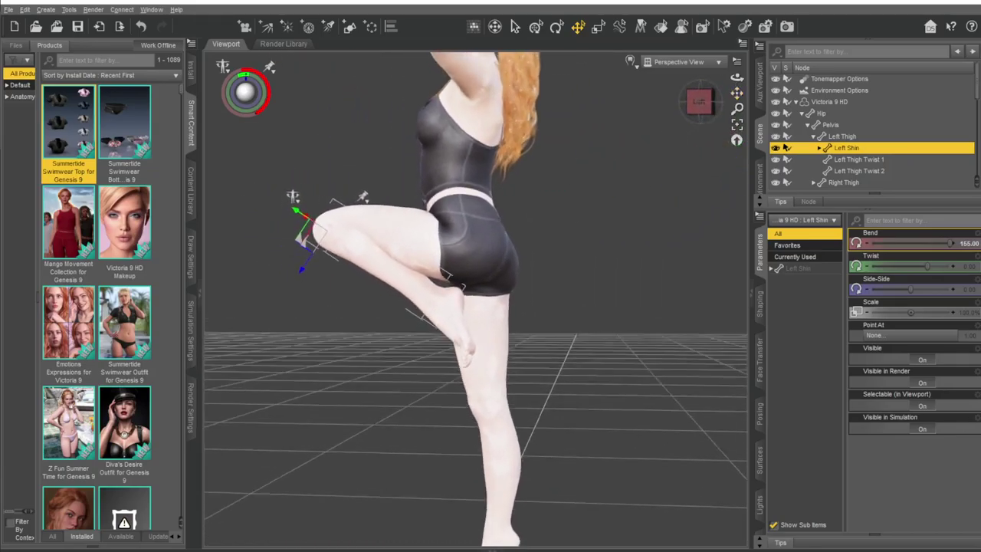
{"action": "left_click_drag", "start_coordinate": [575, 237], "coordinate": [604, 163], "text": "alt"}
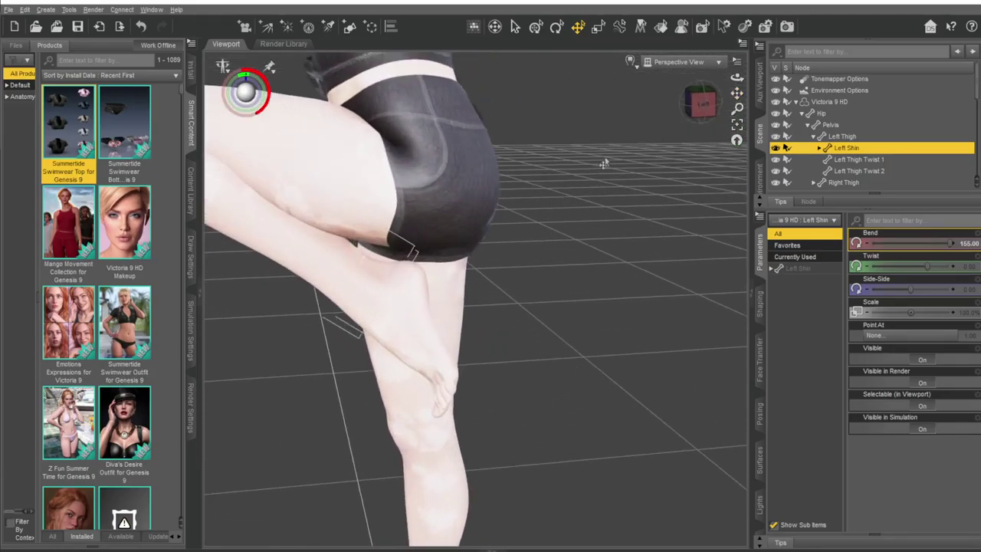
{"action": "left_click_drag", "start_coordinate": [737, 93], "coordinate": [737, 100]}
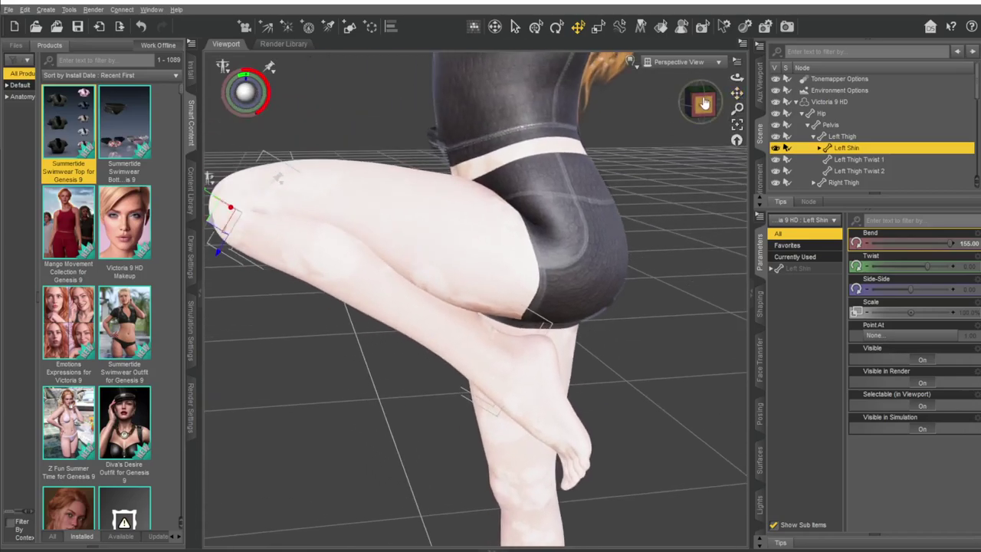
{"action": "left_click", "coordinate": [524, 401]}
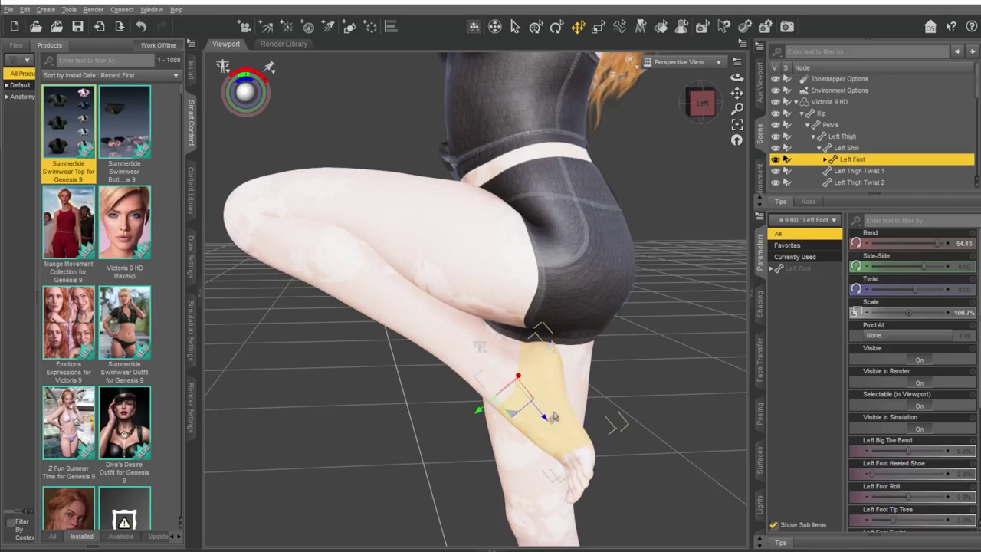
{"action": "mouse_move", "coordinate": [937, 243]}
{"action": "left_mouse_down"}
{"action": "mouse_move", "coordinate": [947, 242]}
{"action": "mouse_move", "coordinate": [939, 243]}
{"action": "left_mouse_up"}
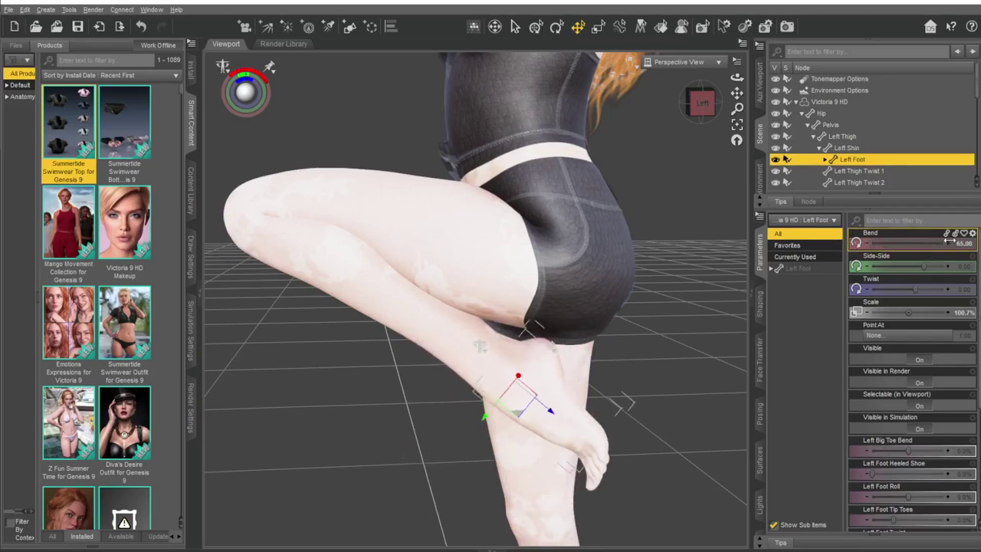
{"action": "left_click", "coordinate": [594, 458]}
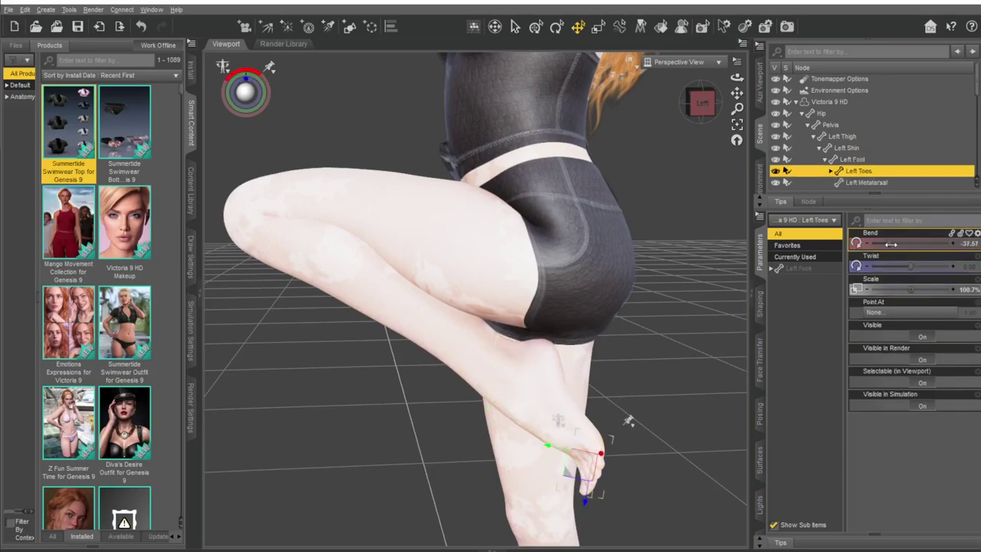
{"action": "left_click_drag", "start_coordinate": [920, 242], "coordinate": [944, 242]}
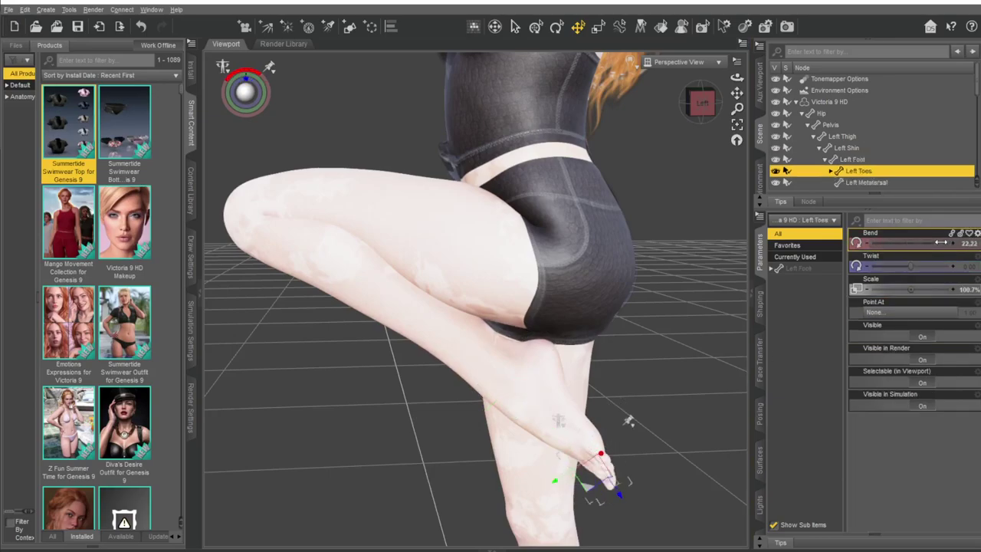
{"action": "left_click", "coordinate": [529, 414]}
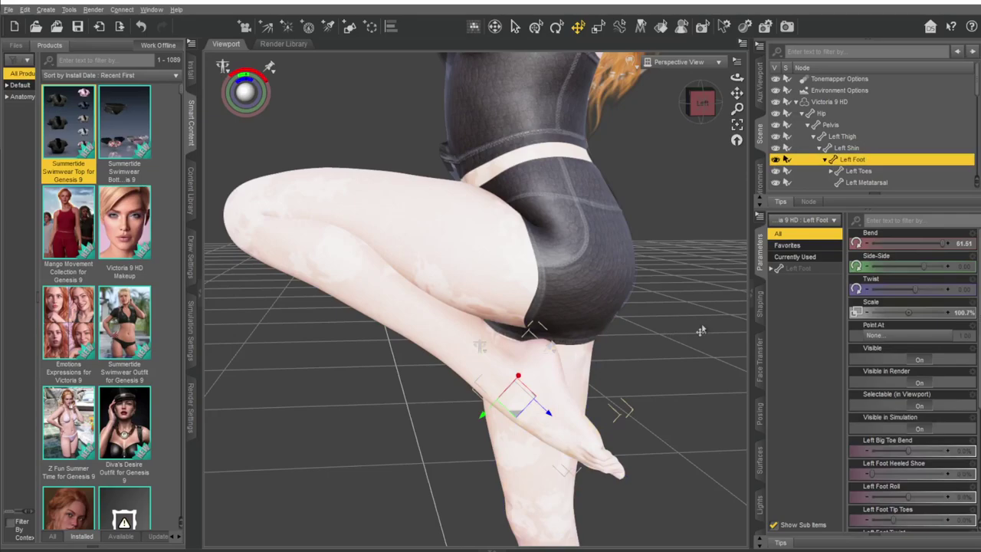
- Bend the left big toe fully down, lower Left Foot Tip Toes to 4%, and ease the knee bend
{"action": "left_click", "coordinate": [829, 102]}
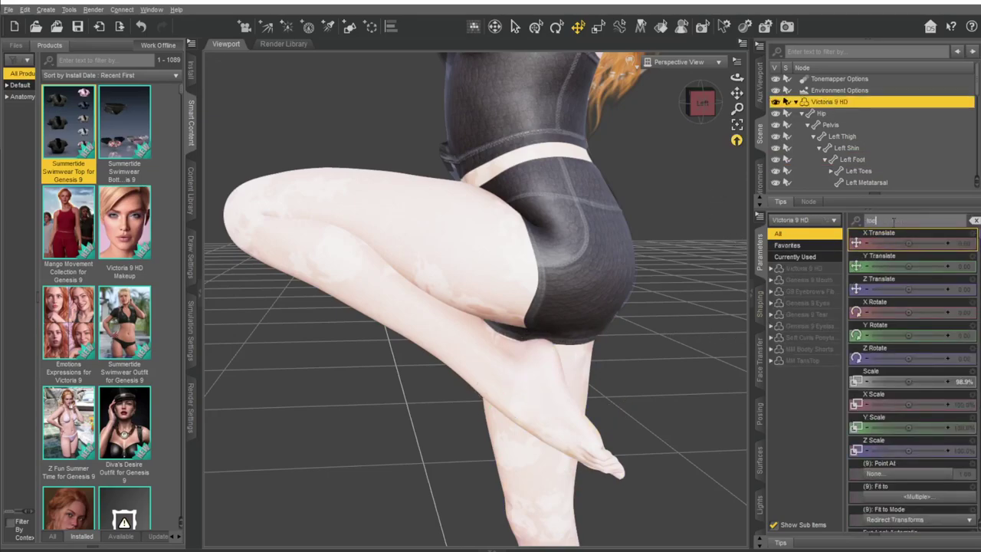
{"action": "mouse_move", "coordinate": [879, 258]}
{"action": "left_mouse_down"}
{"action": "mouse_move", "coordinate": [858, 274]}
{"action": "mouse_move", "coordinate": [906, 291]}
{"action": "mouse_move", "coordinate": [828, 289]}
{"action": "mouse_move", "coordinate": [925, 297]}
{"action": "left_mouse_up"}
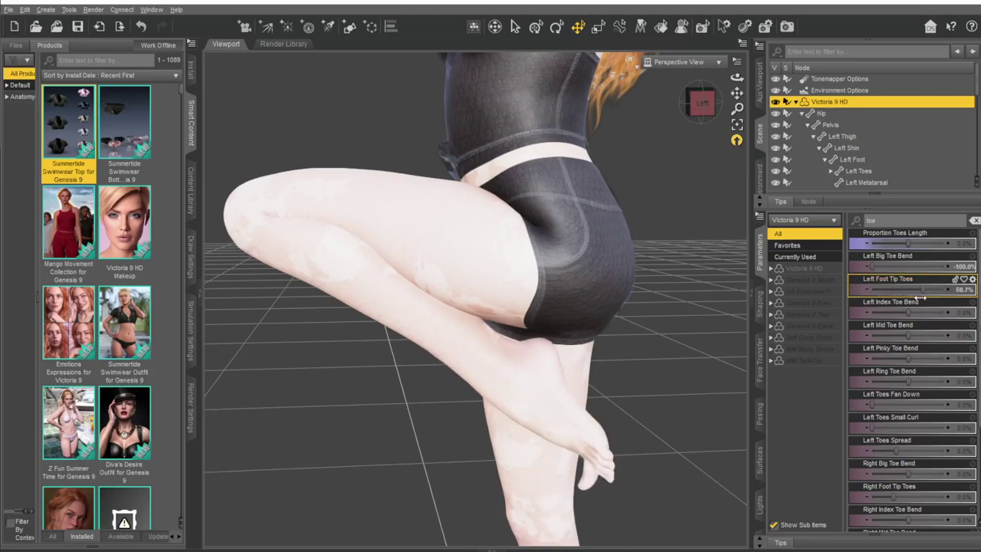
{"action": "left_click_drag", "start_coordinate": [924, 298], "coordinate": [876, 299]}
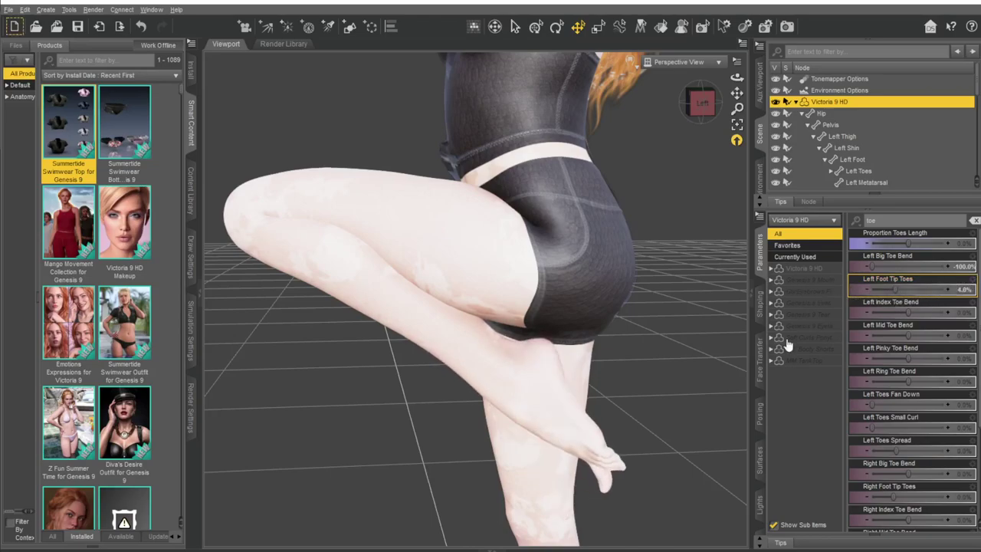
{"action": "left_click", "coordinate": [325, 374]}
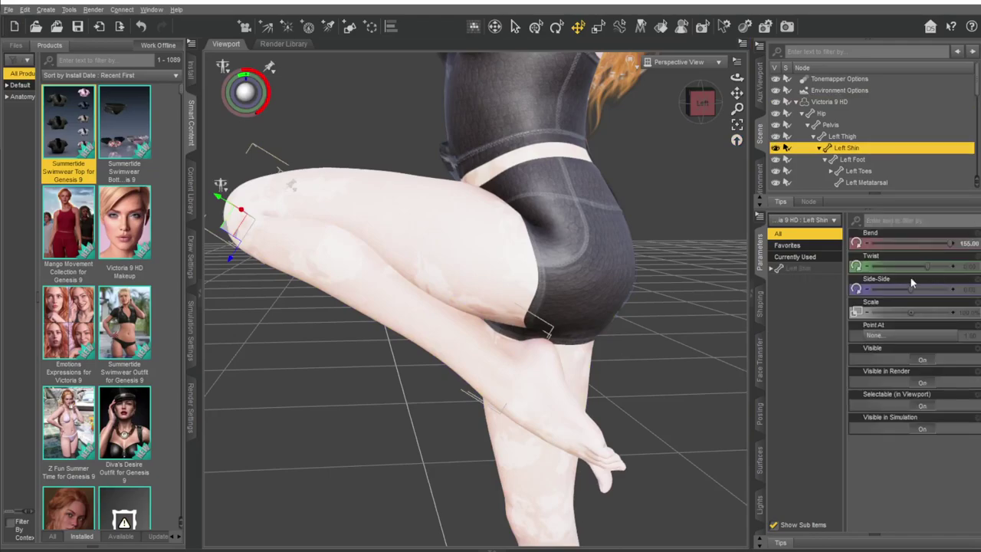
{"action": "mouse_move", "coordinate": [949, 244]}
{"action": "left_mouse_down"}
{"action": "mouse_move", "coordinate": [903, 250]}
{"action": "mouse_move", "coordinate": [936, 259]}
{"action": "left_mouse_up"}
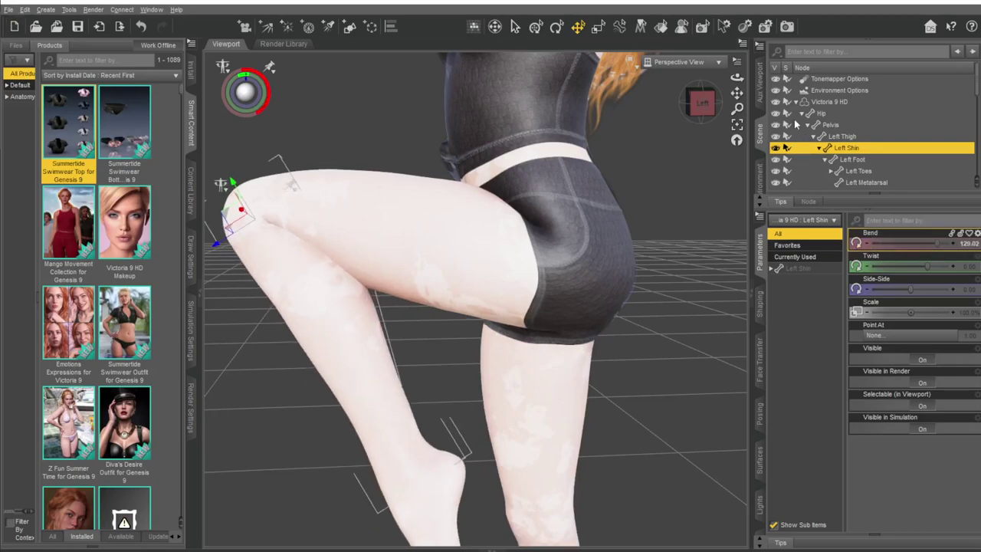
{"action": "left_click_drag", "start_coordinate": [737, 93], "coordinate": [737, 130]}
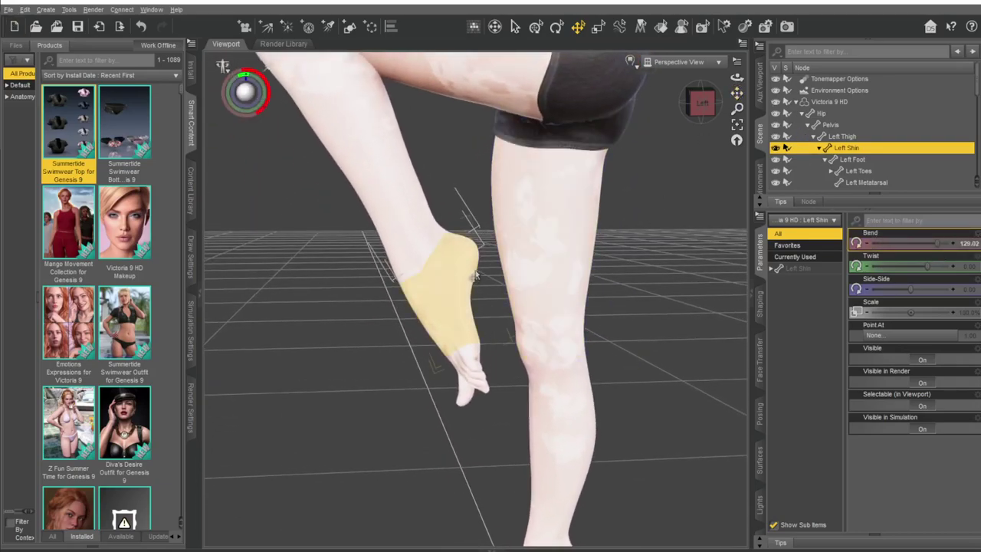
- Filter the toe parameters, bend the left pinky toe to 88.9%, and reduce Left Toes Fan Down to 2.4%
{"action": "left_click", "coordinate": [890, 221]}
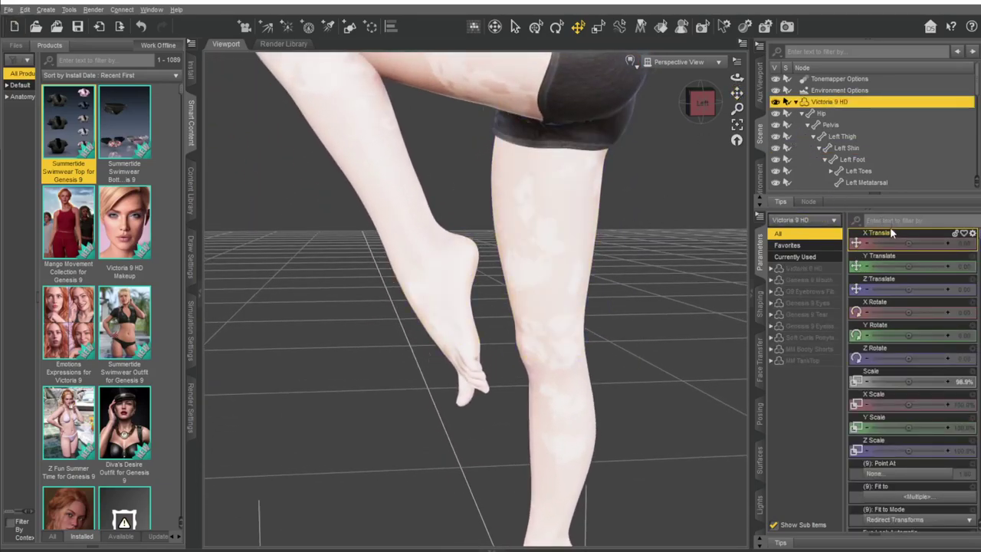
{"action": "type", "text": "c"}
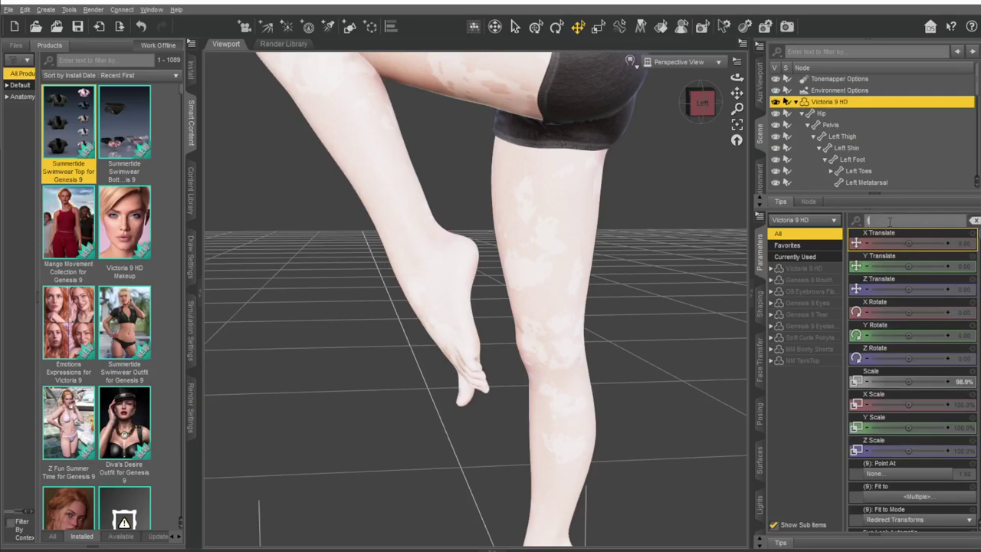
{"action": "mouse_move", "coordinate": [920, 359]}
{"action": "left_mouse_down"}
{"action": "mouse_move", "coordinate": [947, 361]}
{"action": "mouse_move", "coordinate": [874, 360]}
{"action": "left_mouse_up"}
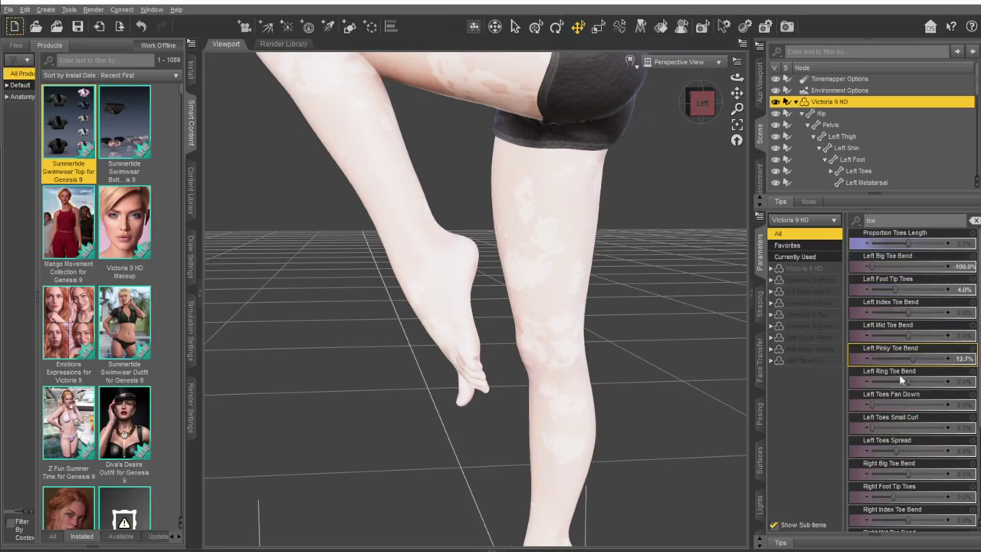
{"action": "left_click_drag", "start_coordinate": [871, 404], "coordinate": [902, 405]}
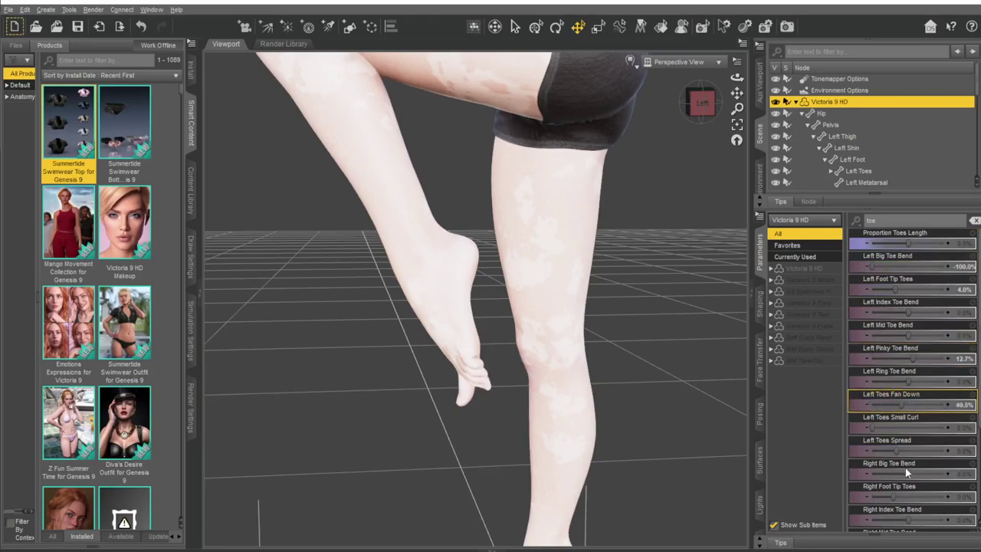
{"action": "mouse_move", "coordinate": [907, 473]}
{"action": "left_mouse_down"}
{"action": "mouse_move", "coordinate": [878, 473]}
{"action": "mouse_move", "coordinate": [886, 497]}
{"action": "left_mouse_up"}
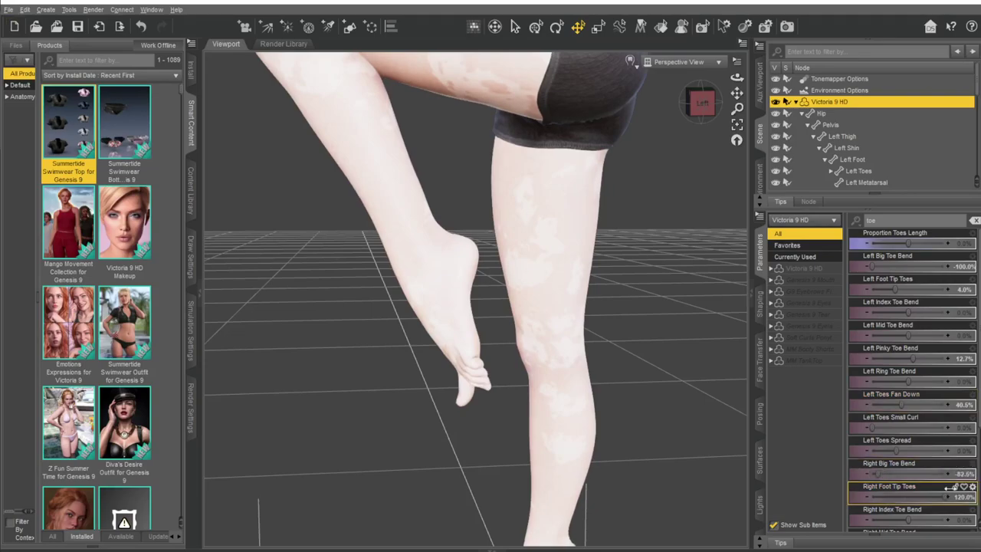
{"action": "left_click_drag", "start_coordinate": [909, 408], "coordinate": [873, 404]}
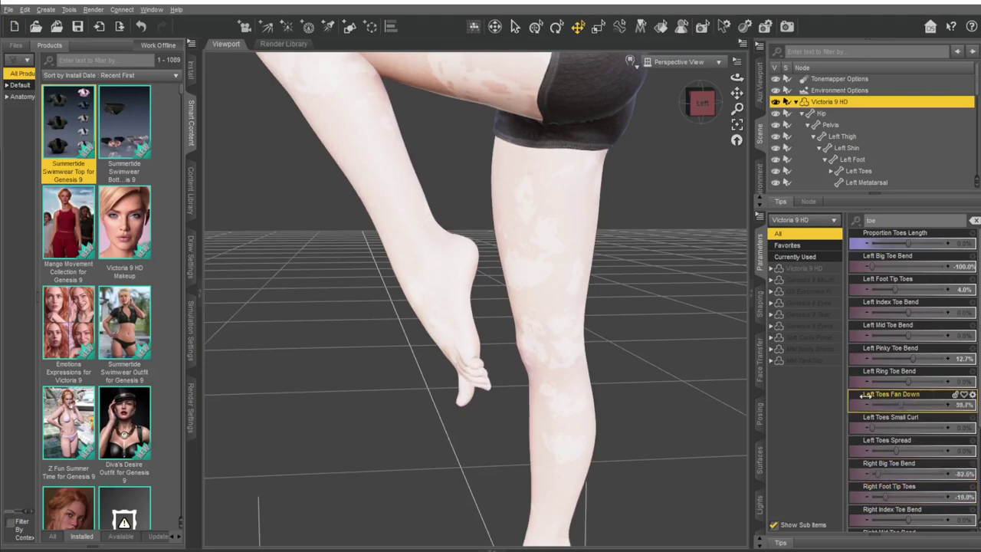
- Curl Left Mid Toe Bend to -100% and open its Parameter Settings
{"action": "left_click_drag", "start_coordinate": [909, 335], "coordinate": [861, 336]}
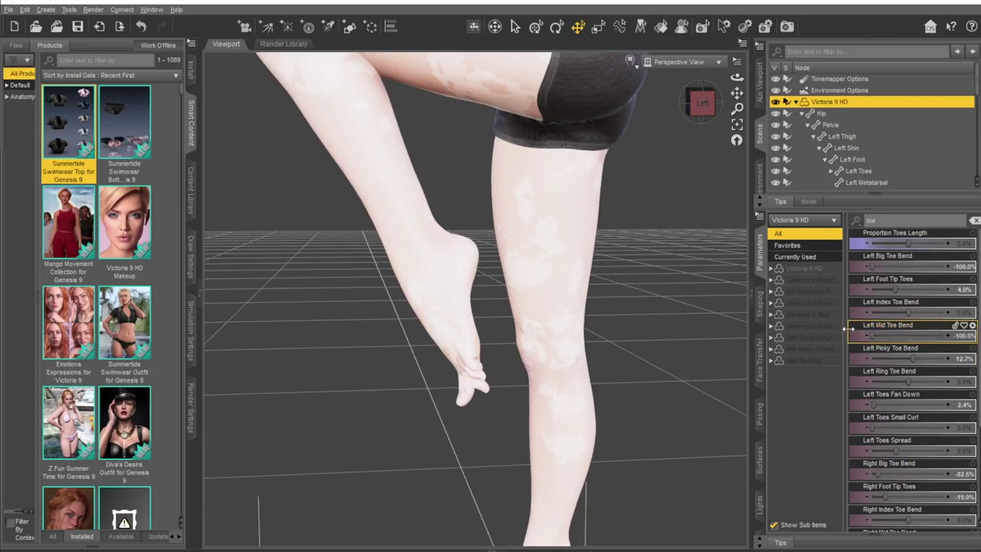
{"action": "left_click", "coordinate": [972, 326]}
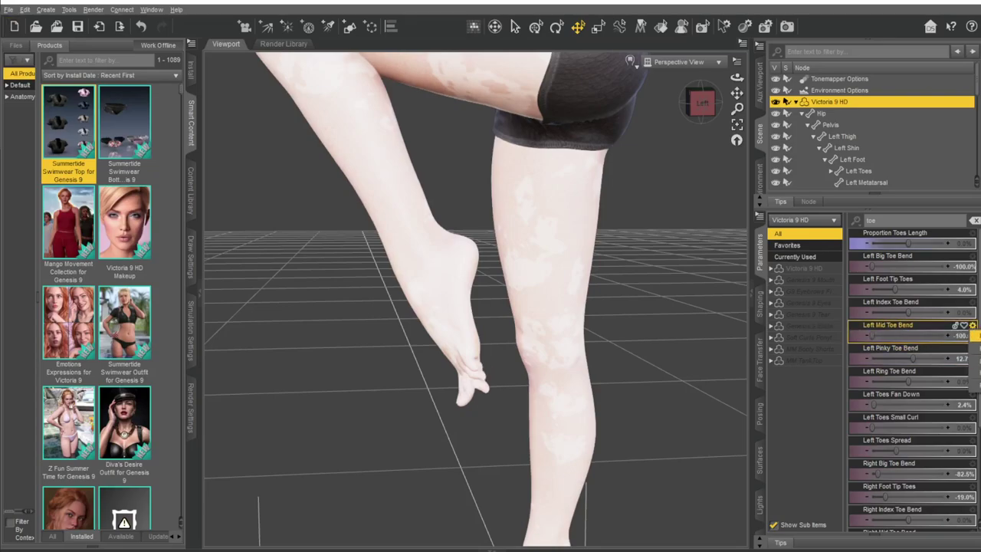
{"action": "left_click", "coordinate": [975, 335]}
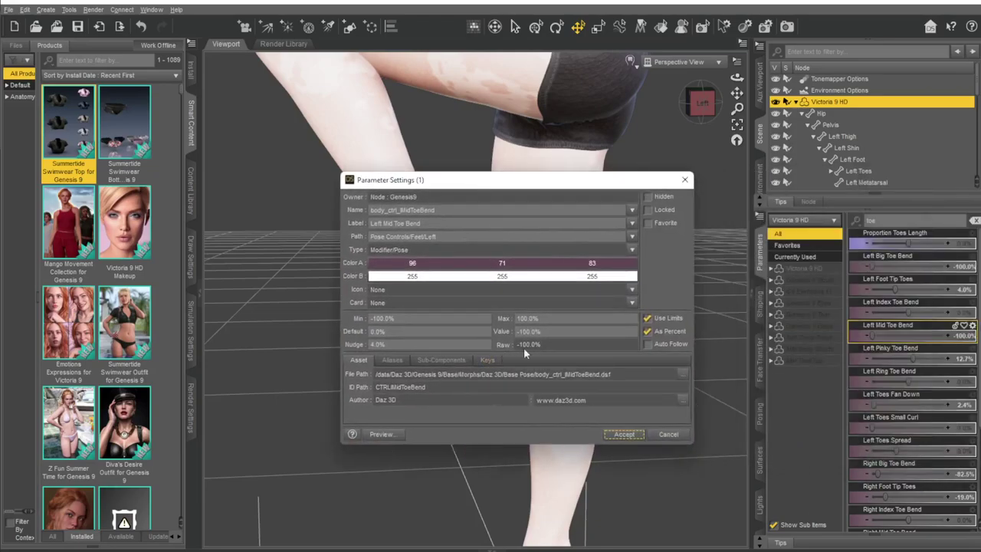
- Raise the Left Mid Toe Bend maximum to 200% and curl the left pinky toe to 50.8%
{"action": "left_click_drag", "start_coordinate": [555, 321], "coordinate": [475, 323]}
{"action": "type", "text": "200"}
{"action": "key", "text": "Return"}
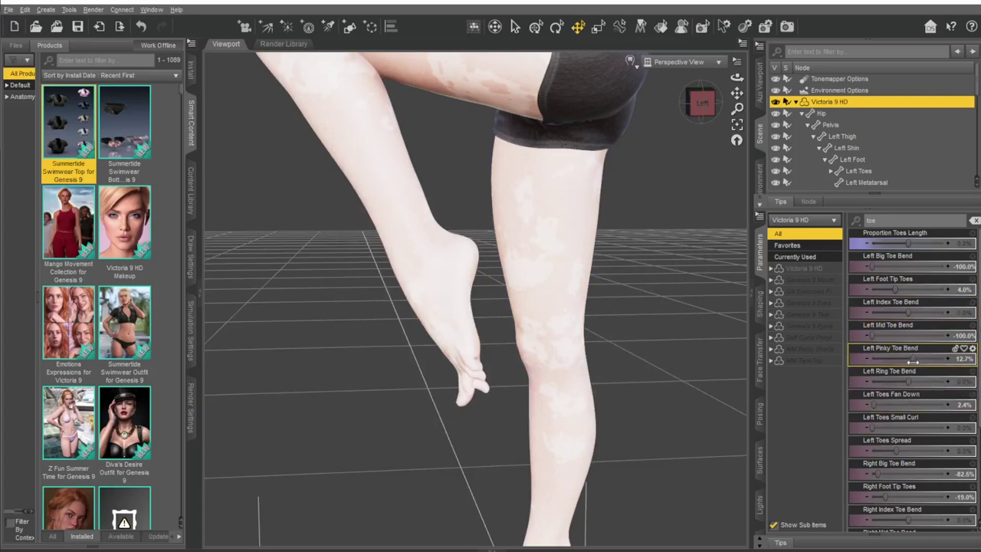
{"action": "left_click_drag", "start_coordinate": [914, 360], "coordinate": [929, 360]}
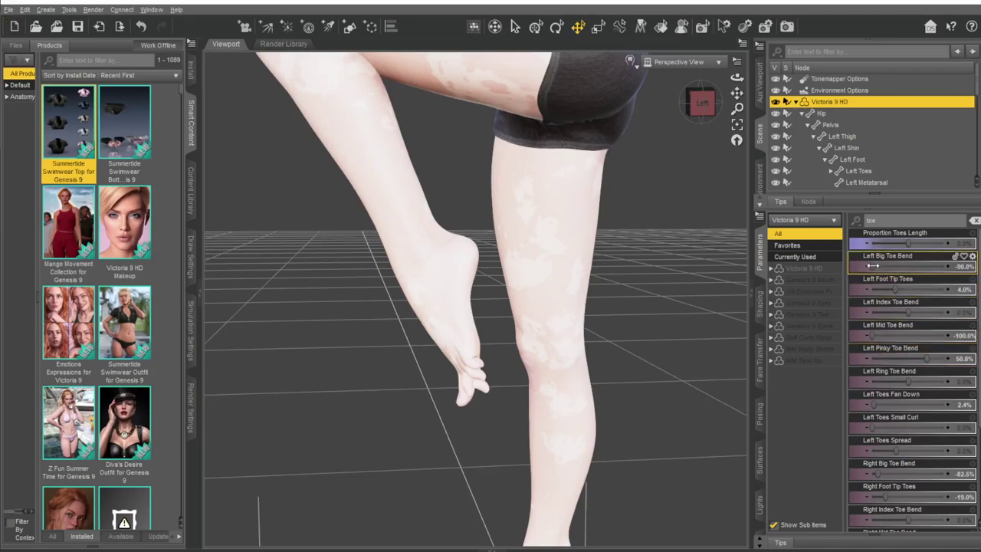
- Bend the left big toe to -100% and raise its Bend maximum to 200%
{"action": "left_click_drag", "start_coordinate": [873, 266], "coordinate": [970, 265]}
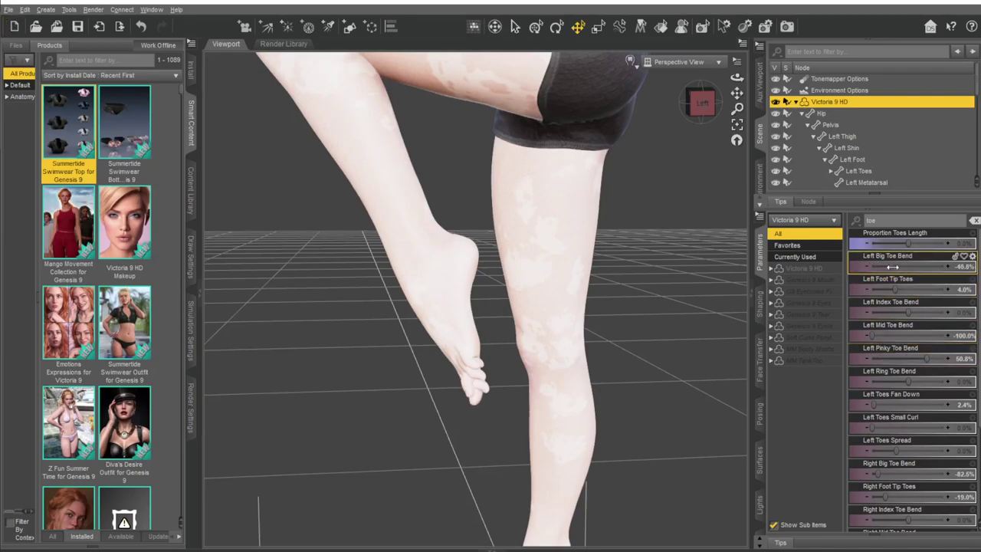
{"action": "left_click", "coordinate": [972, 257]}
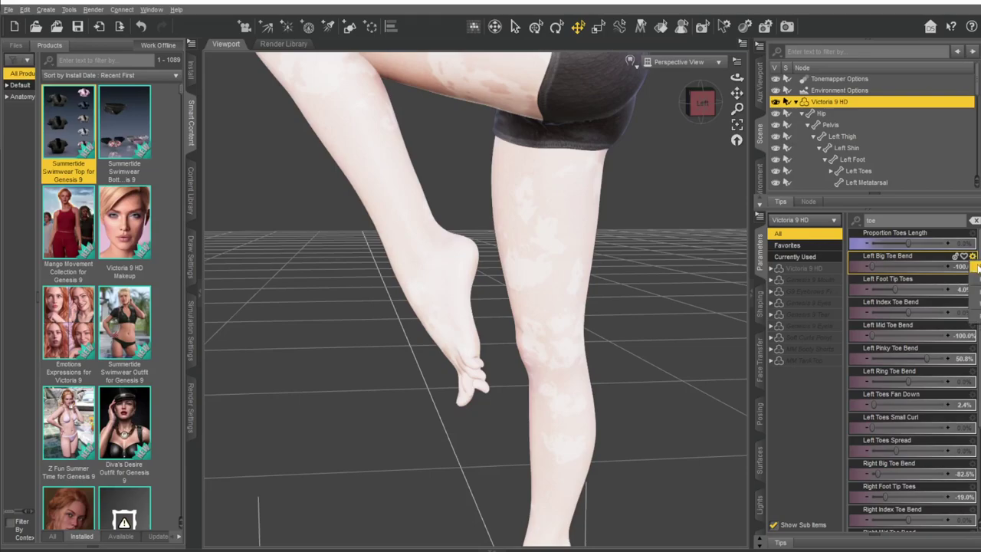
{"action": "left_click", "coordinate": [905, 266]}
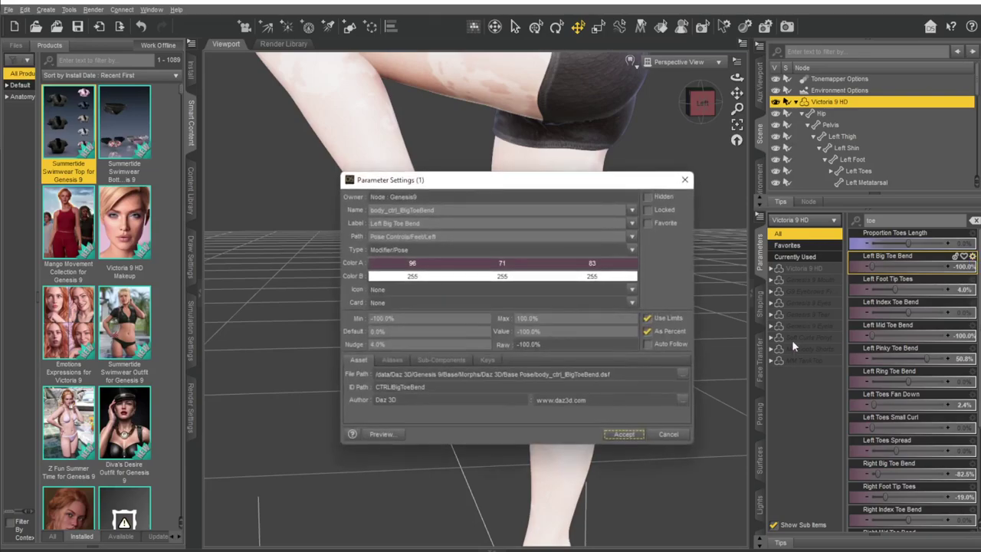
{"action": "left_click", "coordinate": [566, 318]}
{"action": "type", "text": "2"}
{"action": "left_click", "coordinate": [624, 434]}
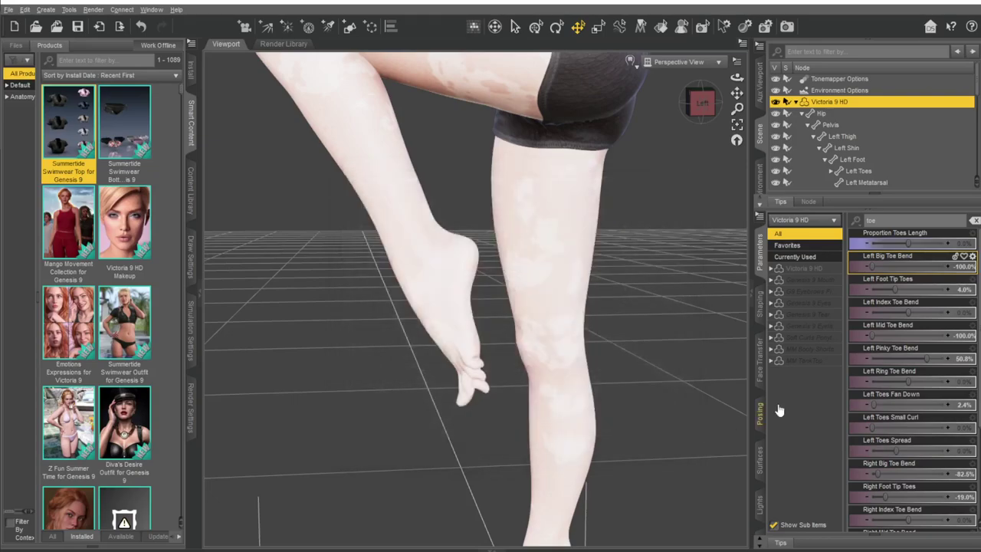
{"action": "mouse_move", "coordinate": [874, 266]}
{"action": "left_mouse_down"}
{"action": "mouse_move", "coordinate": [934, 265]}
{"action": "mouse_move", "coordinate": [776, 270]}
{"action": "left_mouse_up"}
{"action": "left_click_drag", "start_coordinate": [701, 103], "coordinate": [676, 147]}
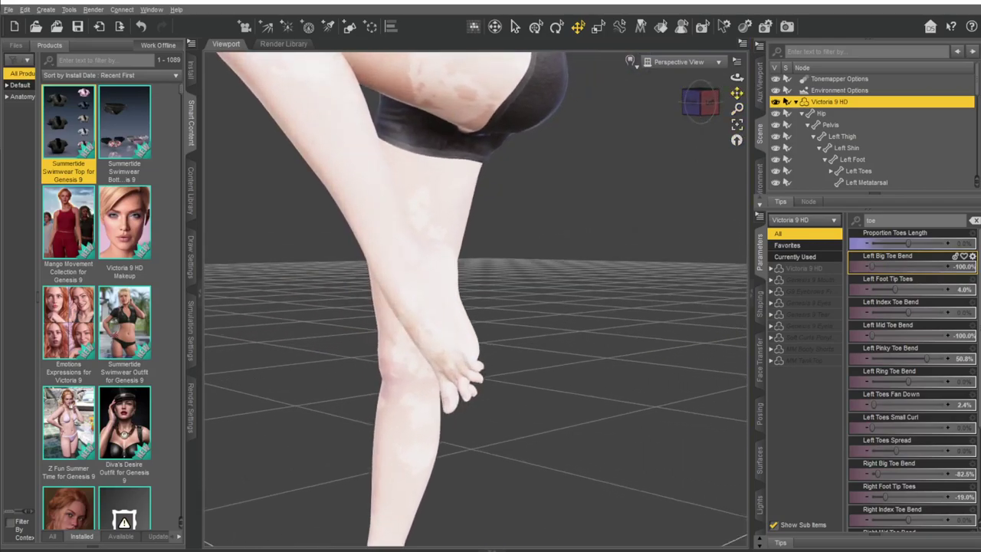
{"action": "mouse_move", "coordinate": [702, 103]}
{"action": "left_mouse_down"}
{"action": "mouse_move", "coordinate": [720, 120]}
{"action": "mouse_move", "coordinate": [738, 77]}
{"action": "mouse_move", "coordinate": [738, 99]}
{"action": "left_mouse_up"}
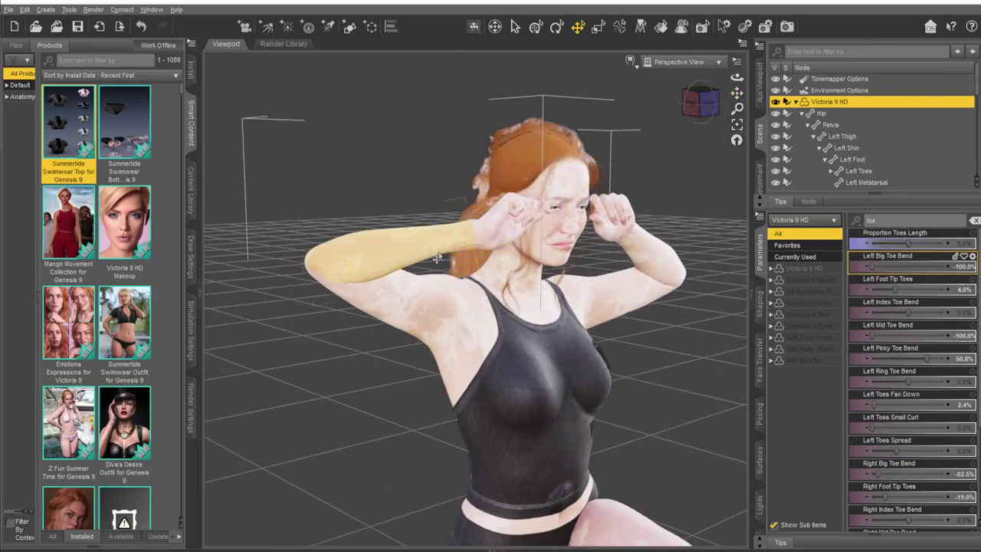
- Reframe the view on the whole figure and collapse its bone hierarchy in the Scene pane
{"action": "left_click_drag", "start_coordinate": [361, 218], "coordinate": [372, 224], "text": "alt"}
{"action": "scroll", "coordinate": [372, 225], "scroll_direction": "down", "scroll_amount": 3}
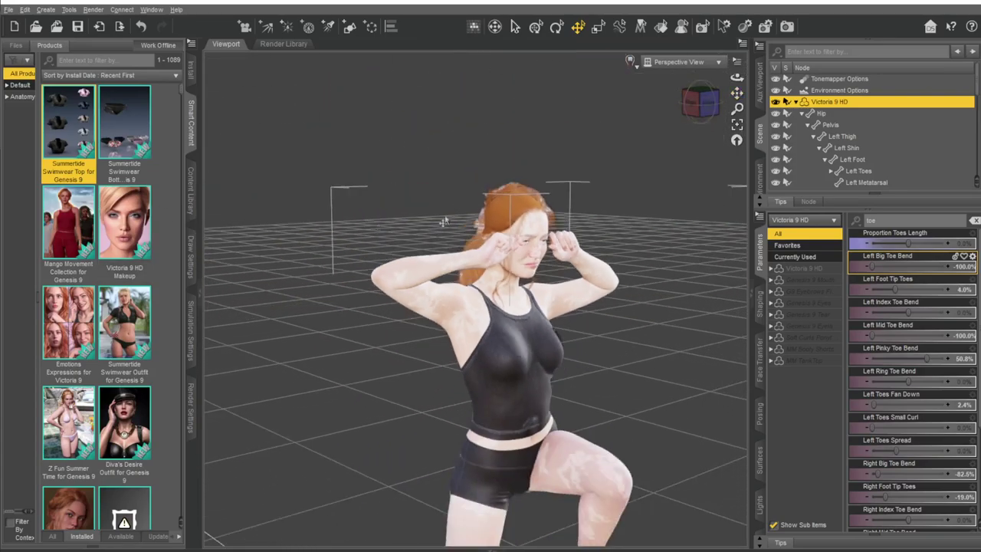
{"action": "left_click_drag", "start_coordinate": [737, 94], "coordinate": [738, 99]}
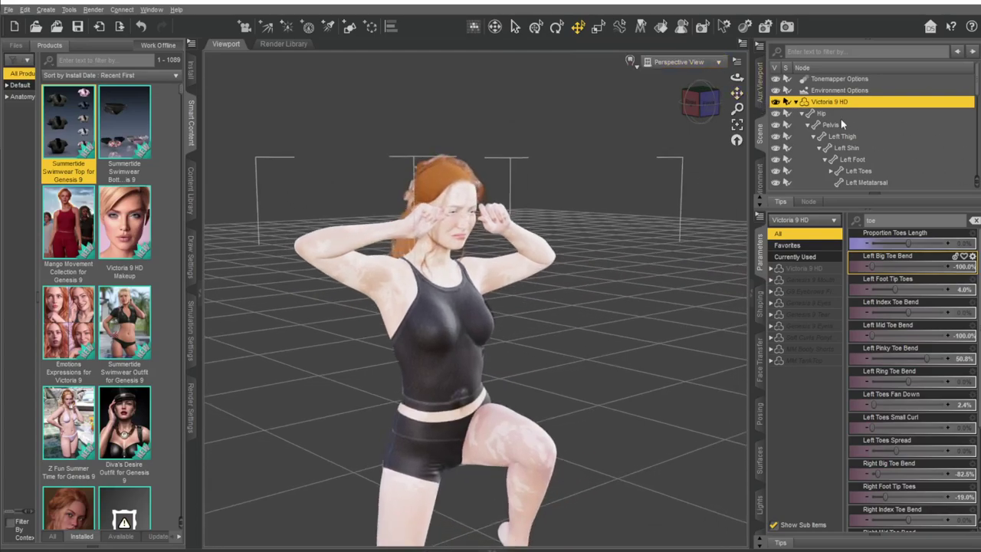
{"action": "left_click", "coordinate": [803, 113]}
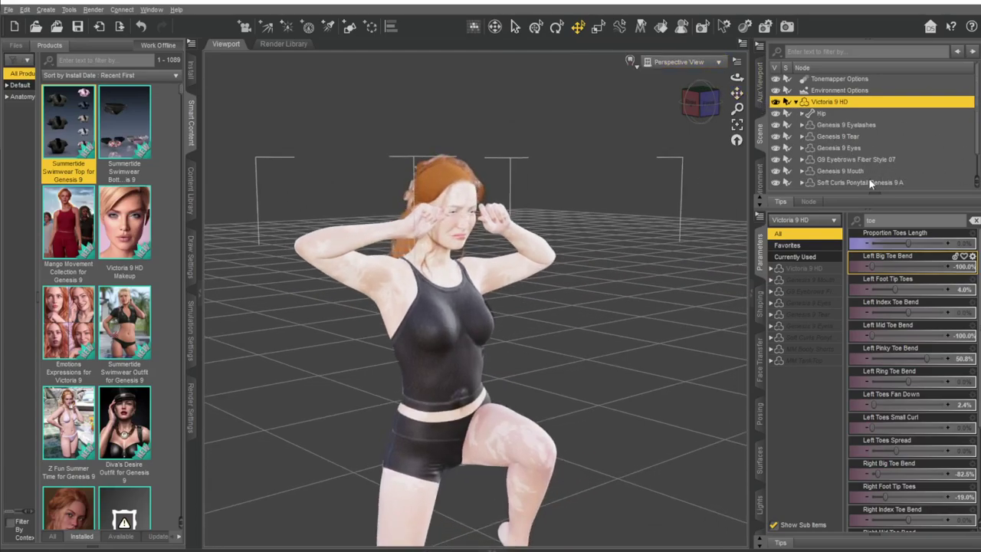
{"action": "scroll", "coordinate": [870, 183], "scroll_direction": "down", "scroll_amount": 2}
{"action": "left_click", "coordinate": [867, 136]}
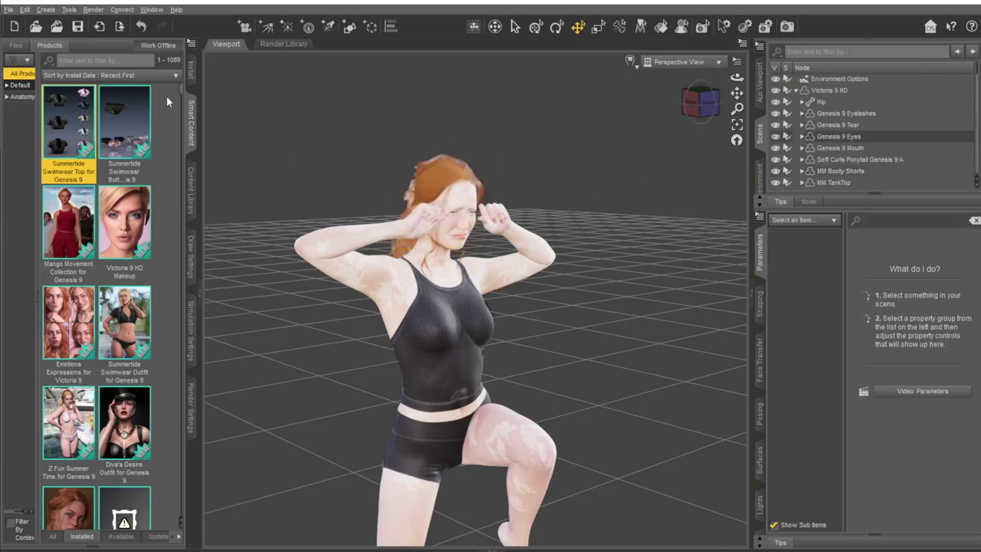
- Delete the Soft Curls Ponytail Genesis 9 A hair and expand the Default content categories
{"action": "left_click", "coordinate": [882, 158]}
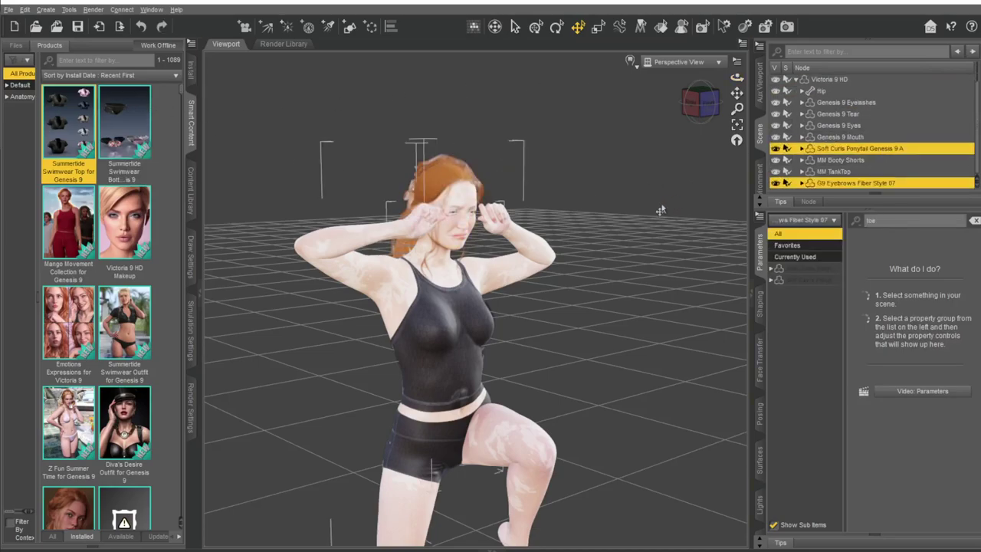
{"action": "left_click", "coordinate": [852, 181]}
{"action": "left_click", "coordinate": [866, 148]}
{"action": "key", "text": "Delete"}
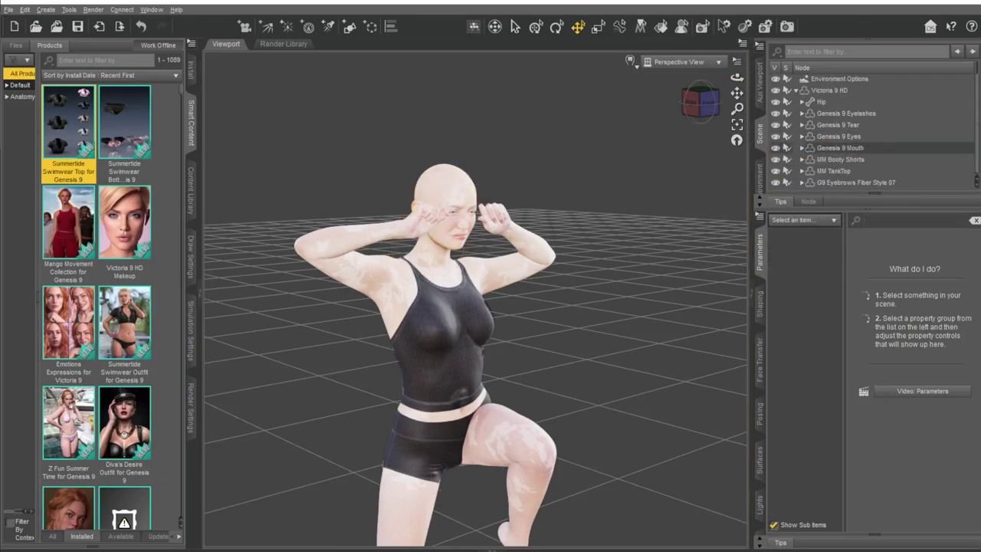
{"action": "left_click", "coordinate": [7, 85]}
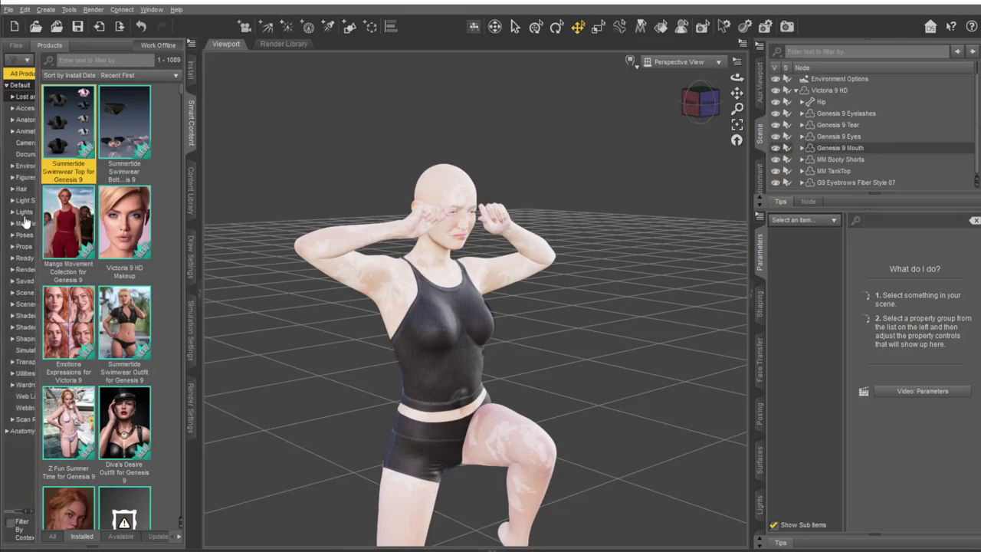
- Load the dForce Classic Blowout Hair Behind Ear Style and auto-fit it from Genesis 8 Female
{"action": "left_click", "coordinate": [20, 189]}
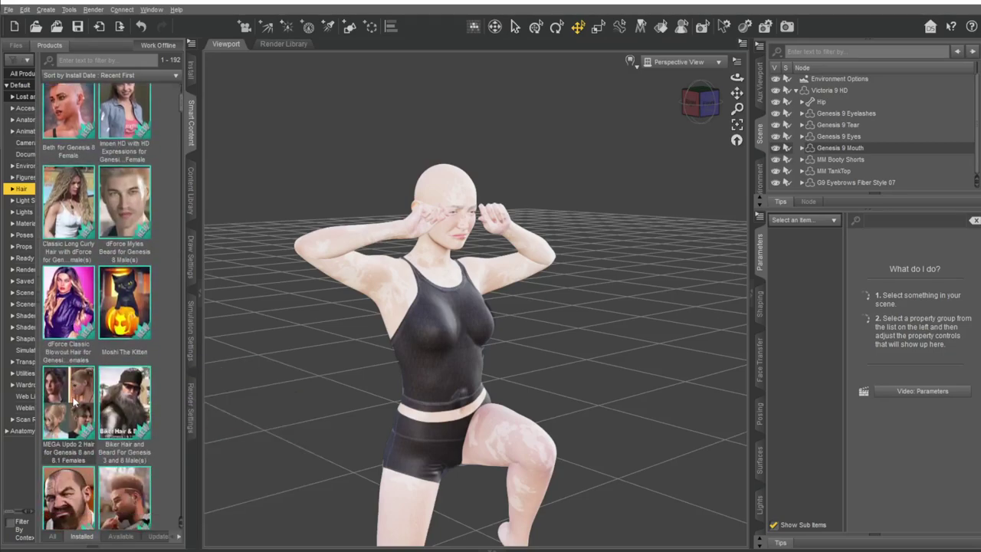
{"action": "scroll", "coordinate": [65, 412], "scroll_direction": "up", "scroll_amount": 2}
{"action": "double_click", "coordinate": [63, 224]}
{"action": "double_click", "coordinate": [92, 228]}
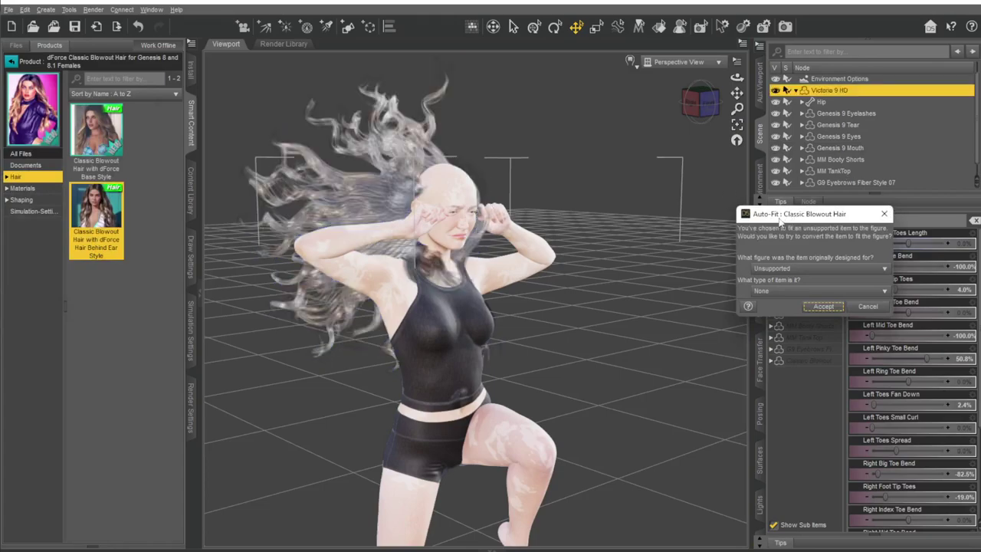
{"action": "left_click_drag", "start_coordinate": [766, 214], "coordinate": [595, 207]}
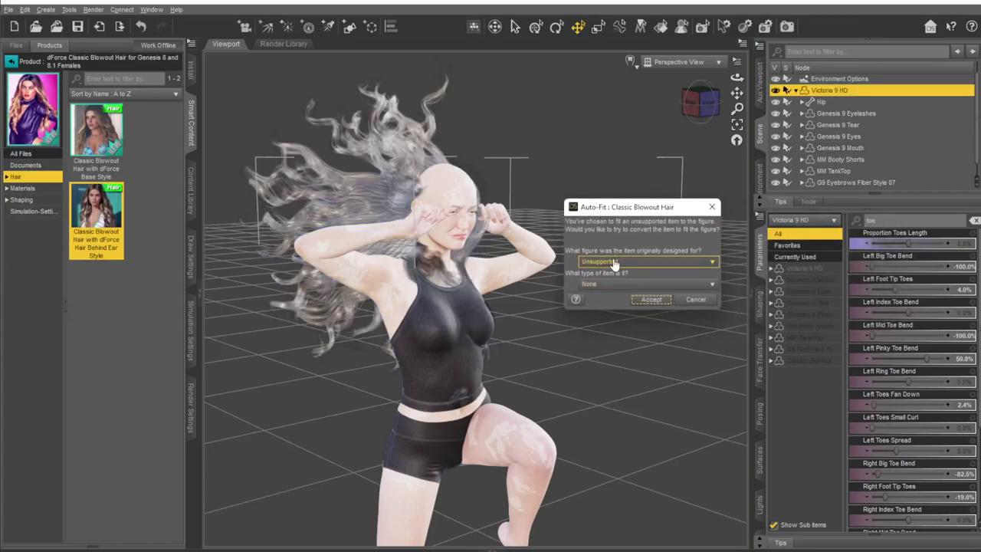
{"action": "left_click", "coordinate": [614, 262]}
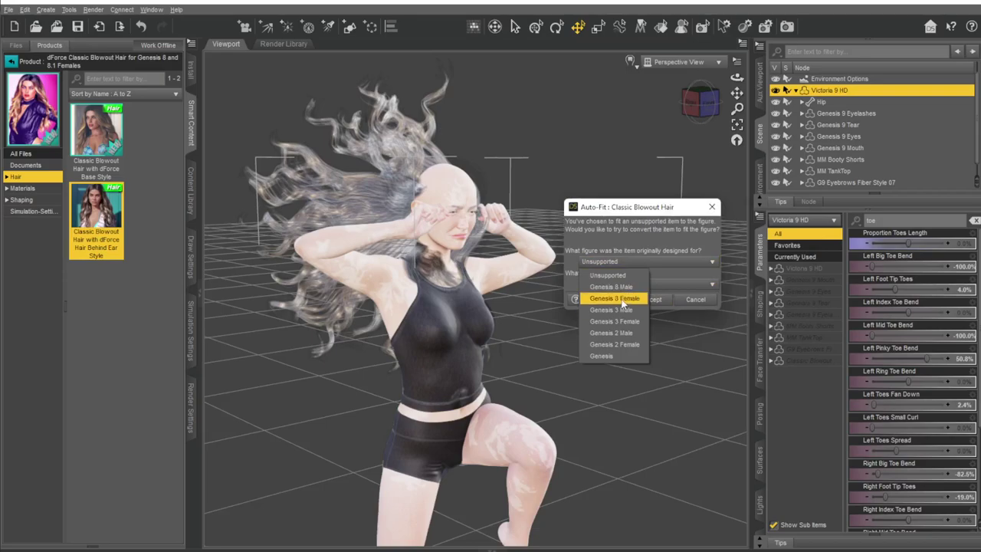
{"action": "left_click", "coordinate": [624, 299]}
{"action": "left_click", "coordinate": [656, 299]}
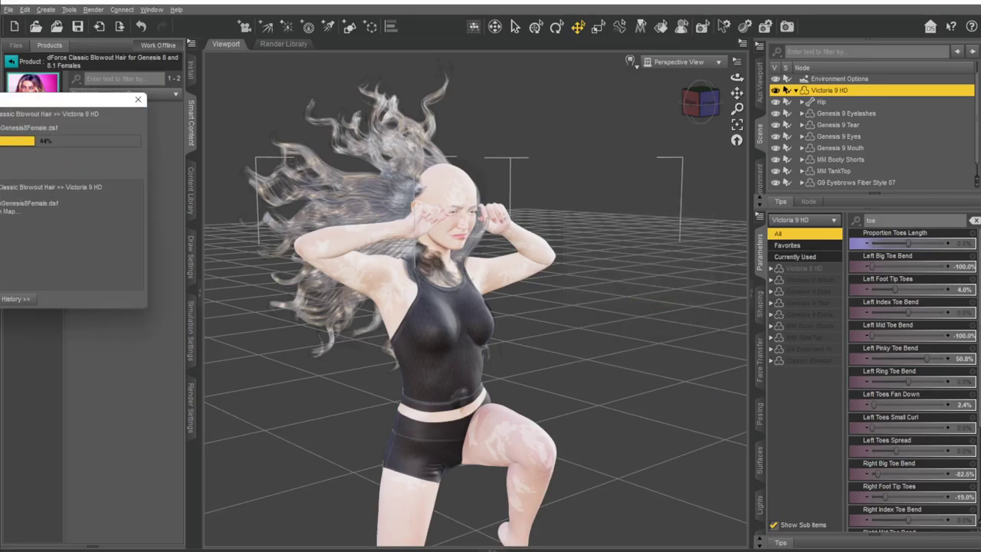
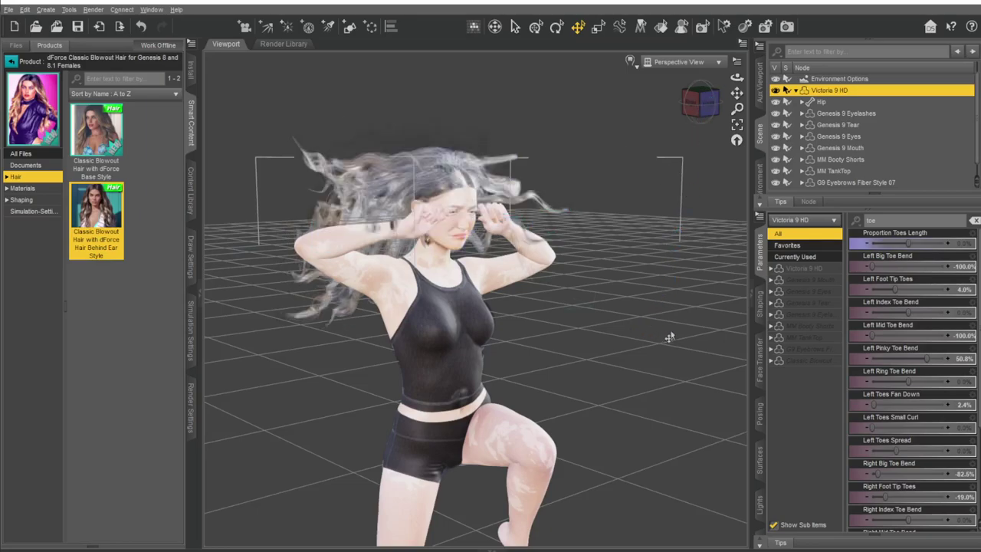
- Run Simulate from dForce Simulation Settings on the Blowout Hair and dismiss the resulting error
{"action": "left_click_drag", "start_coordinate": [735, 93], "coordinate": [485, 94]}
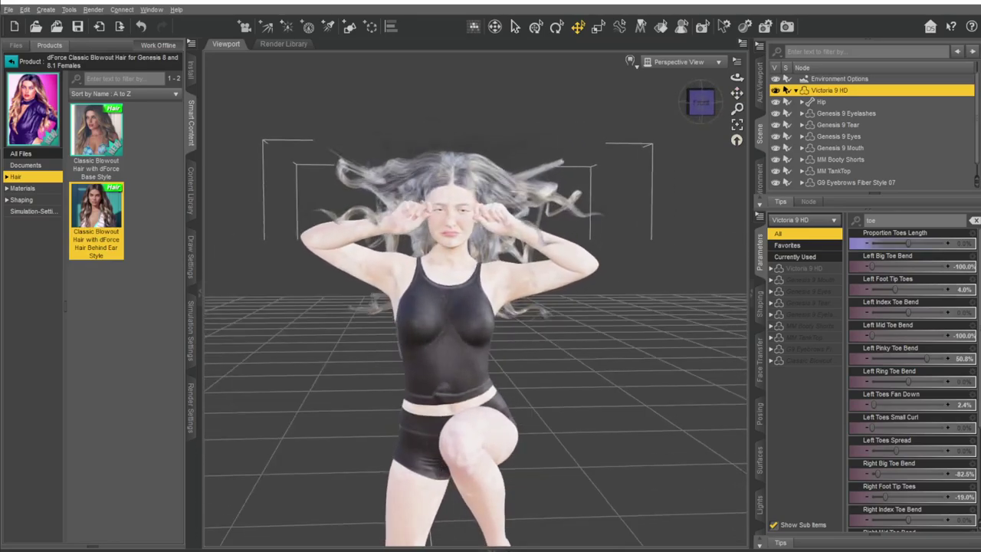
{"action": "left_click", "coordinate": [192, 330]}
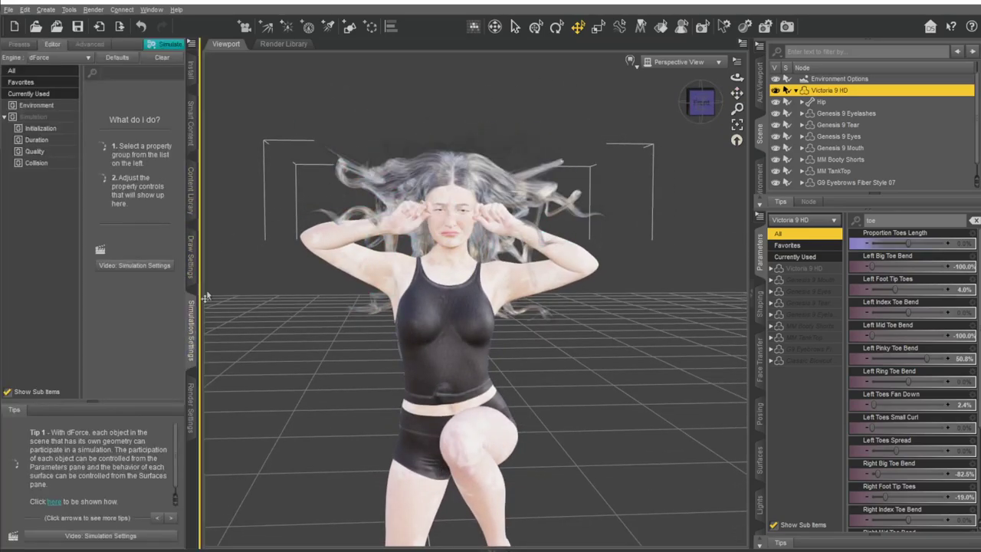
{"action": "left_click", "coordinate": [172, 45]}
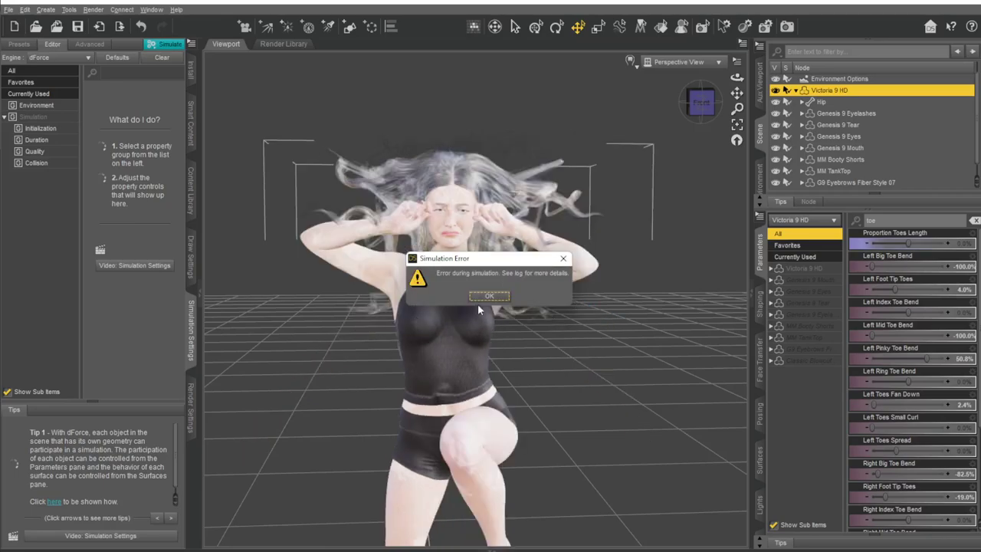
{"action": "left_click", "coordinate": [483, 300]}
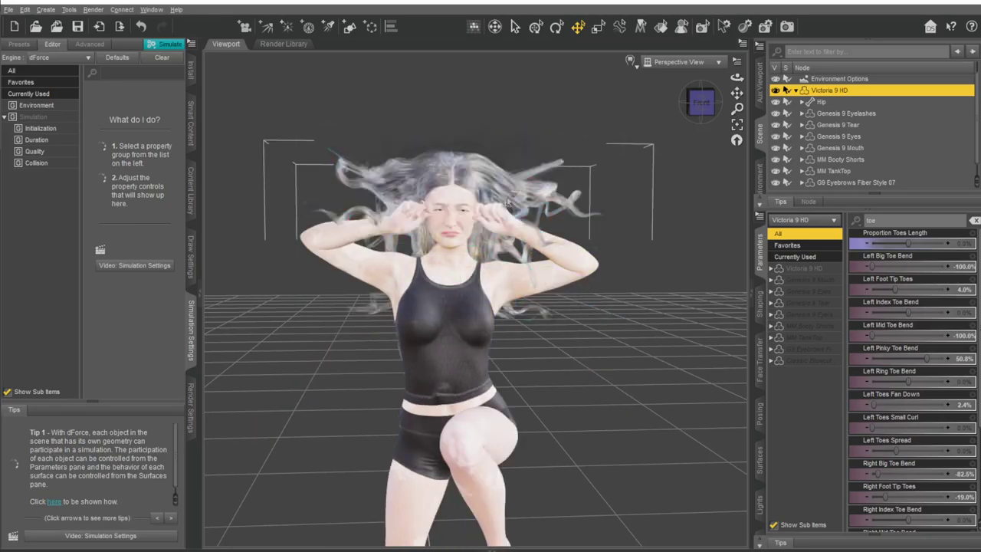
{"action": "left_click_drag", "start_coordinate": [688, 113], "coordinate": [695, 109]}
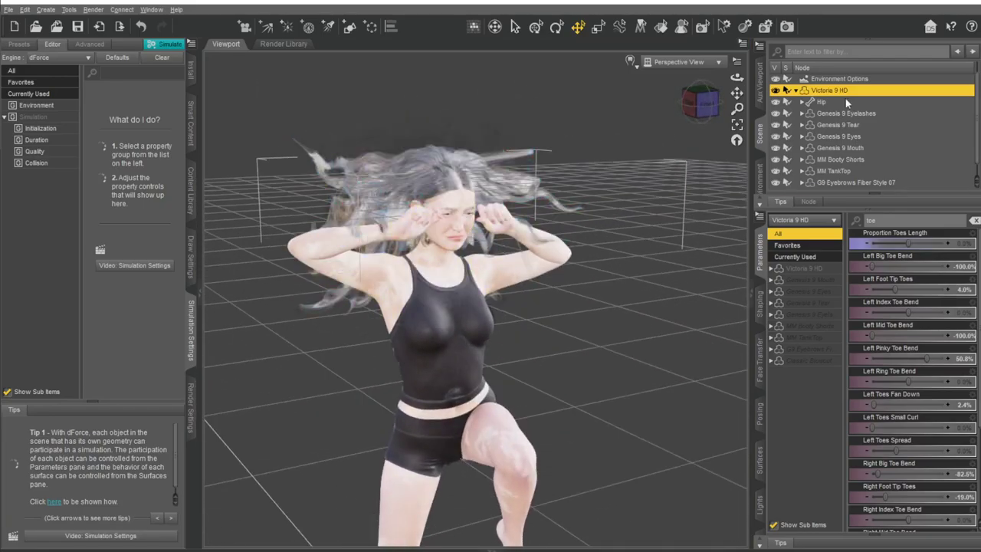
{"action": "scroll", "coordinate": [861, 182], "scroll_direction": "down", "scroll_amount": 1}
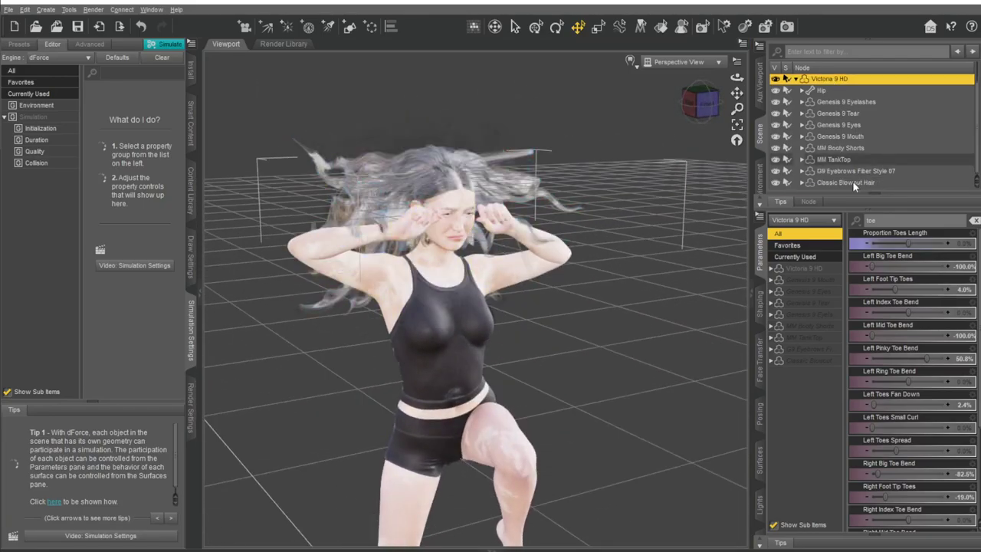
- Delete the Classic Blowout Hair and return to the full hair product list
{"action": "left_click", "coordinate": [853, 182]}
{"action": "key", "text": "Delete"}
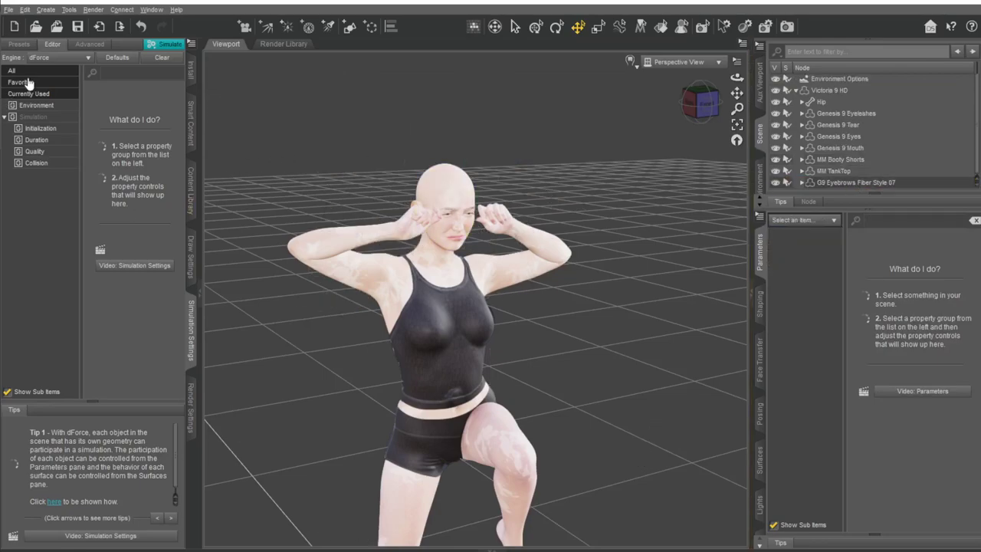
{"action": "left_click", "coordinate": [191, 127]}
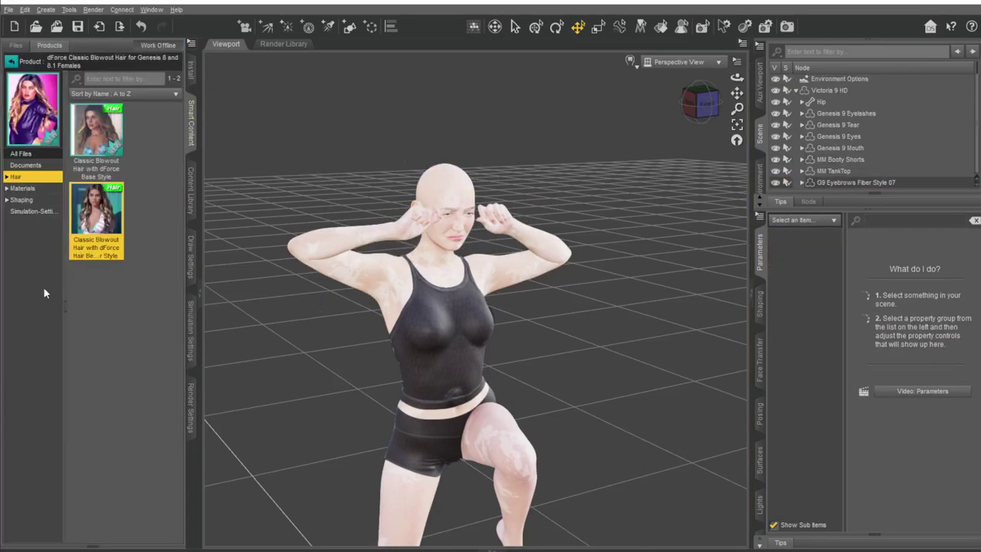
{"action": "left_click", "coordinate": [12, 62]}
- Search the hair products, open dForce Jay Hair and pick its Genesis 8 item
{"action": "scroll", "coordinate": [115, 276], "scroll_direction": "down", "scroll_amount": 3}
{"action": "scroll", "coordinate": [122, 268], "scroll_direction": "down", "scroll_amount": 3}
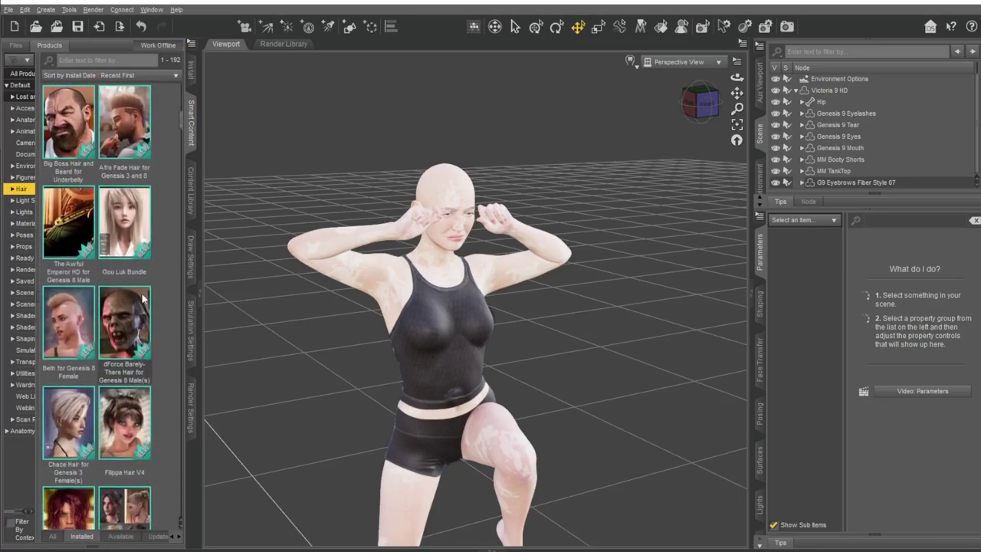
{"action": "scroll", "coordinate": [107, 272], "scroll_direction": "down", "scroll_amount": 3}
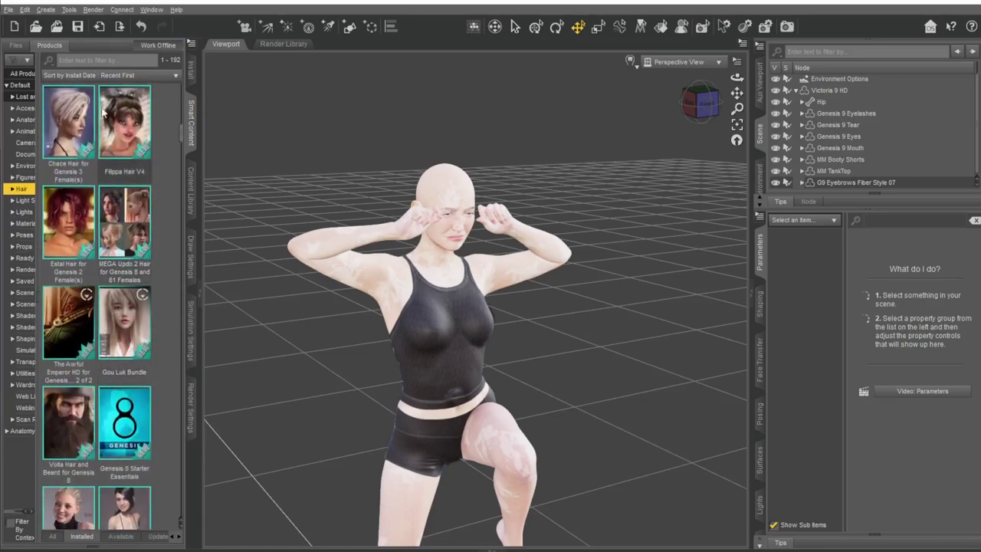
{"action": "left_click", "coordinate": [93, 59]}
{"action": "type", "text": "st"}
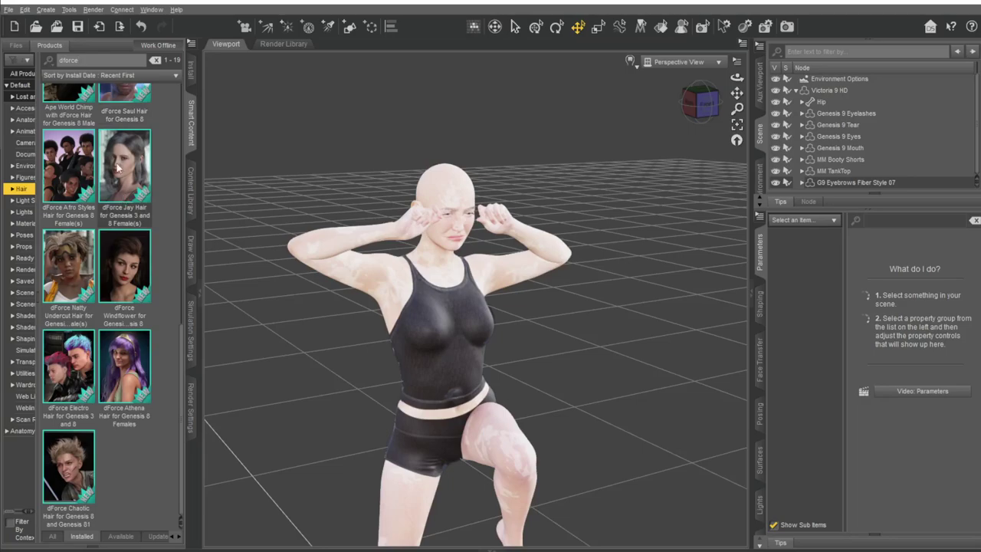
{"action": "left_click", "coordinate": [117, 167]}
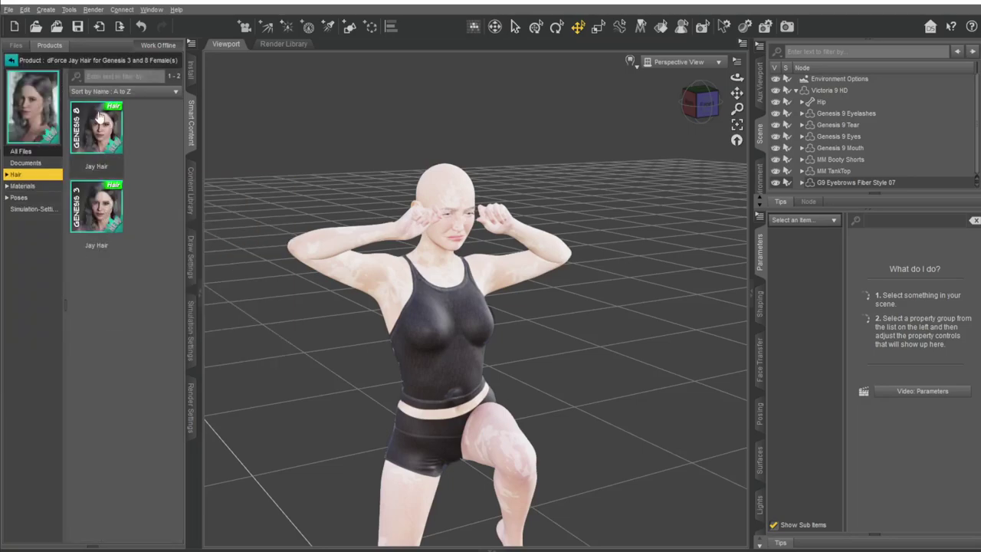
{"action": "left_click", "coordinate": [829, 91]}
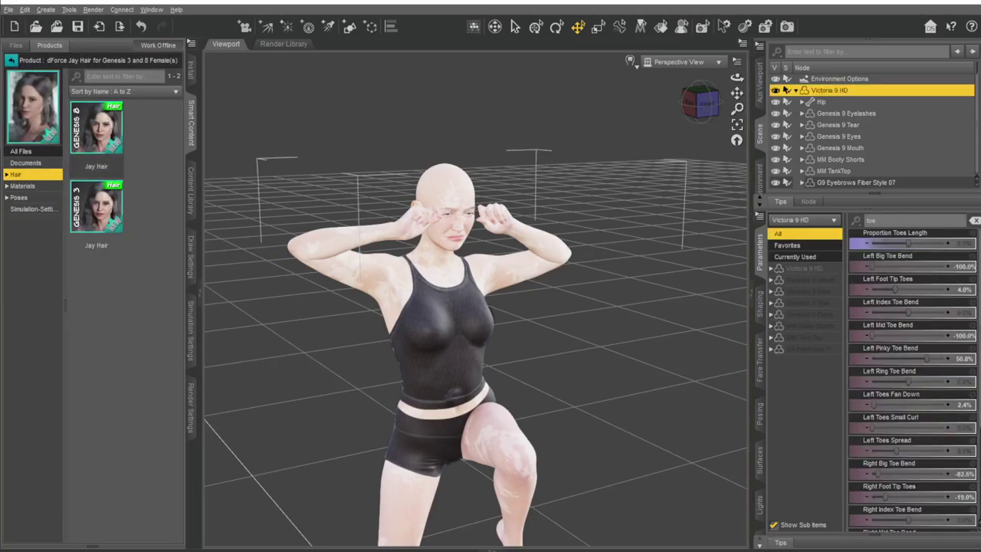
- Load Jay Hair, fitting it from Genesis 8 Female onto Victoria 9 HD
{"action": "double_click", "coordinate": [96, 127]}
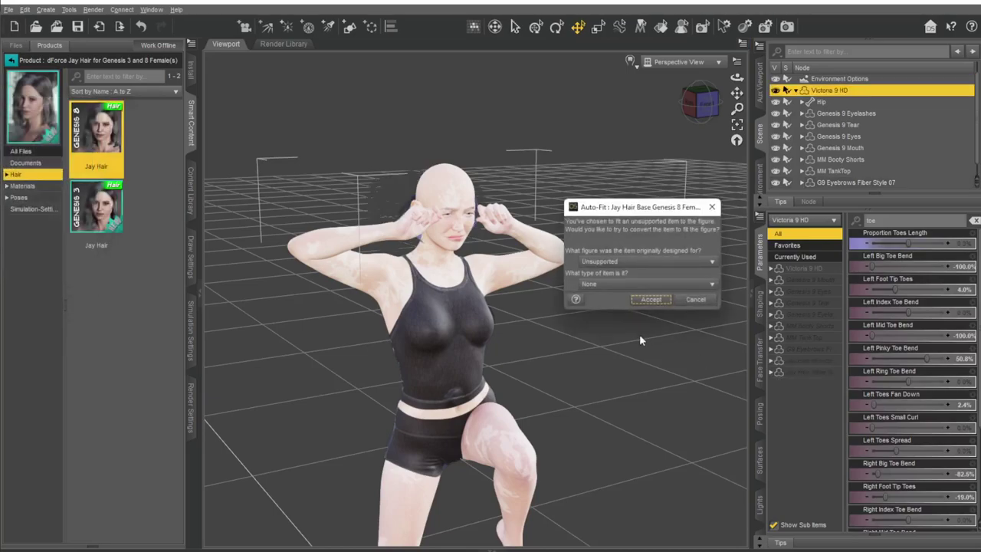
{"action": "left_click", "coordinate": [641, 263]}
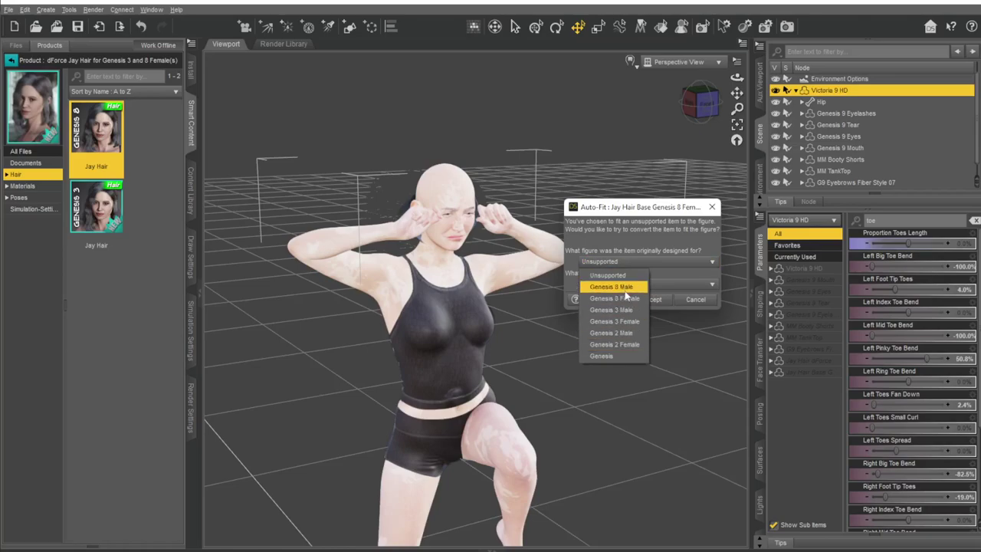
{"action": "left_click", "coordinate": [630, 299]}
{"action": "left_click", "coordinate": [651, 300]}
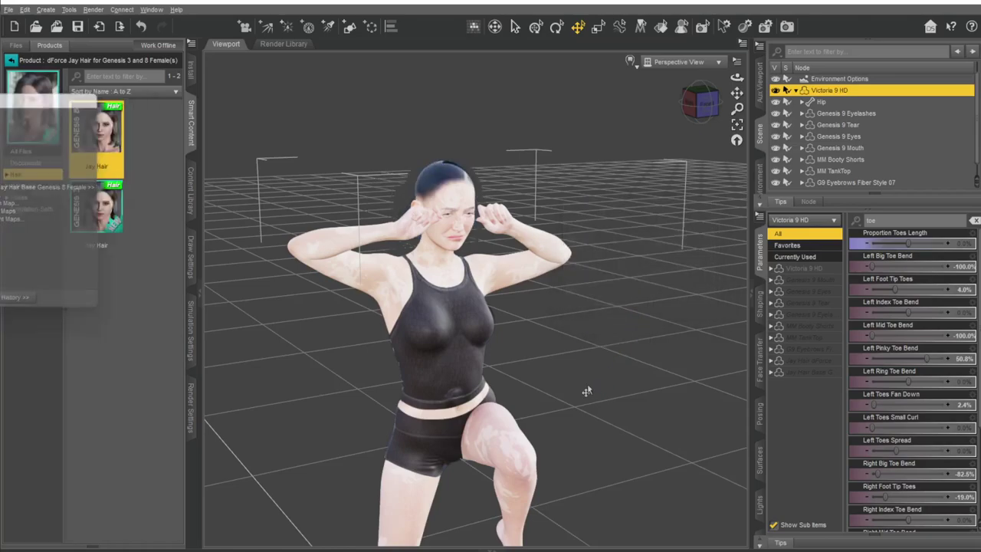
- Turn on Preview PR Hairs for Jay Hair Base and set viewport line tessellation sides to 2
{"action": "scroll", "coordinate": [582, 212], "scroll_direction": "up", "scroll_amount": 5}
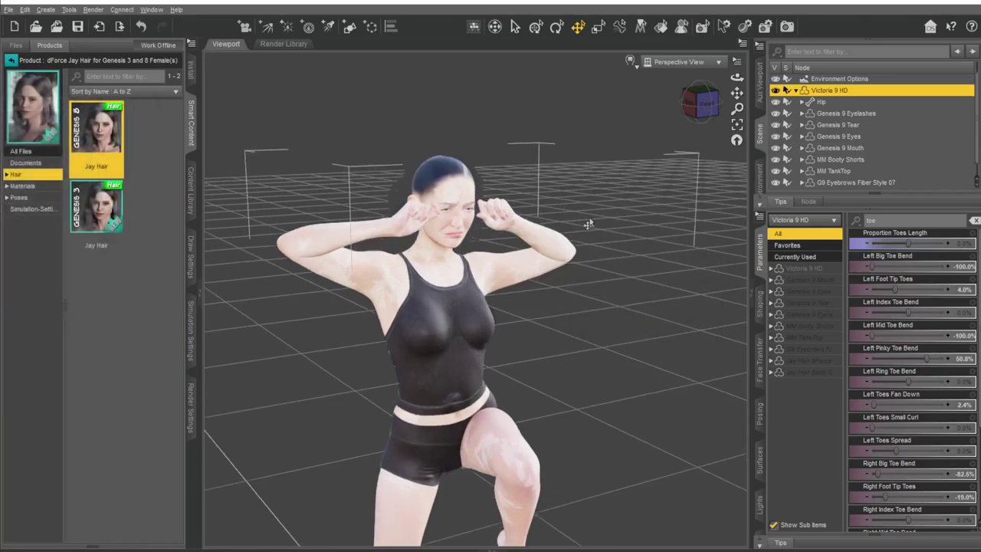
{"action": "scroll", "coordinate": [582, 212], "scroll_direction": "down", "scroll_amount": 2}
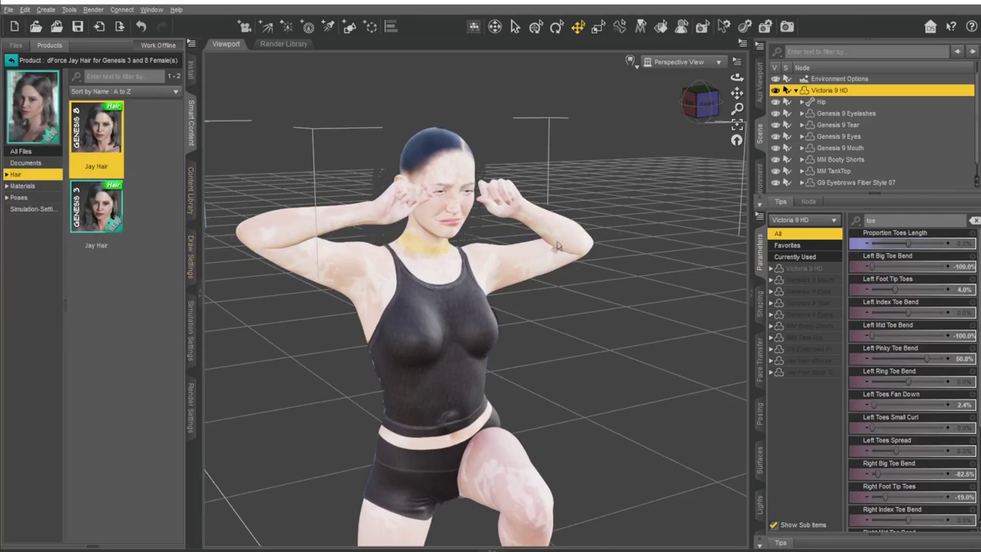
{"action": "left_click", "coordinate": [975, 220]}
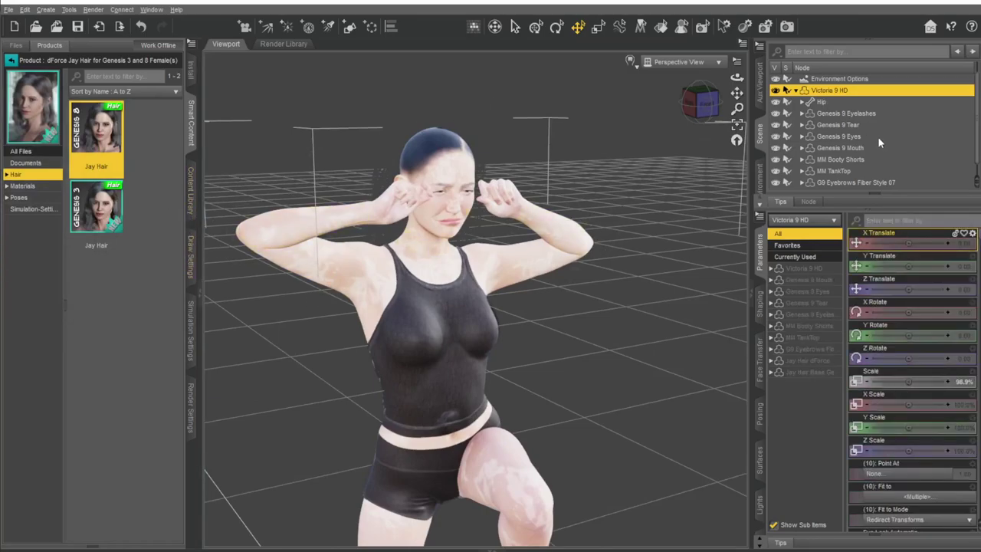
{"action": "scroll", "coordinate": [877, 137], "scroll_direction": "down", "scroll_amount": 1}
{"action": "left_click", "coordinate": [853, 183]}
{"action": "scroll", "coordinate": [902, 429], "scroll_direction": "down", "scroll_amount": 3}
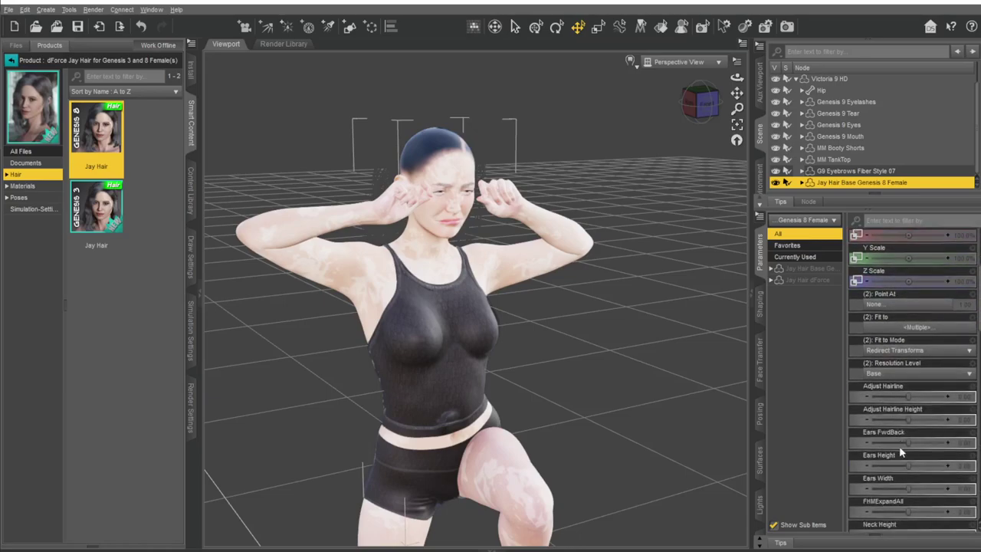
{"action": "scroll", "coordinate": [901, 445], "scroll_direction": "down", "scroll_amount": 3}
{"action": "scroll", "coordinate": [901, 454], "scroll_direction": "down", "scroll_amount": 3}
{"action": "scroll", "coordinate": [898, 454], "scroll_direction": "down", "scroll_amount": 3}
{"action": "scroll", "coordinate": [905, 414], "scroll_direction": "down", "scroll_amount": 3}
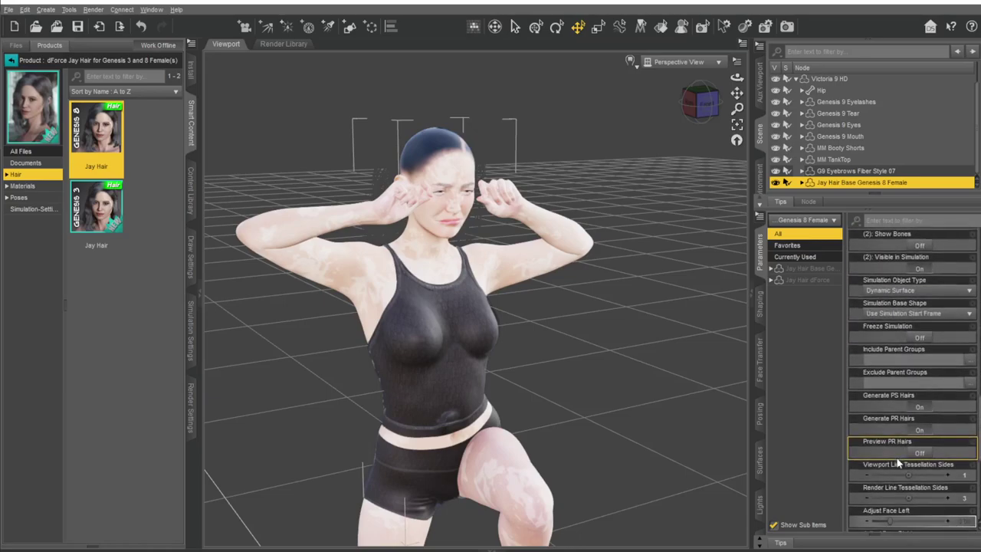
{"action": "scroll", "coordinate": [912, 375], "scroll_direction": "up", "scroll_amount": 1}
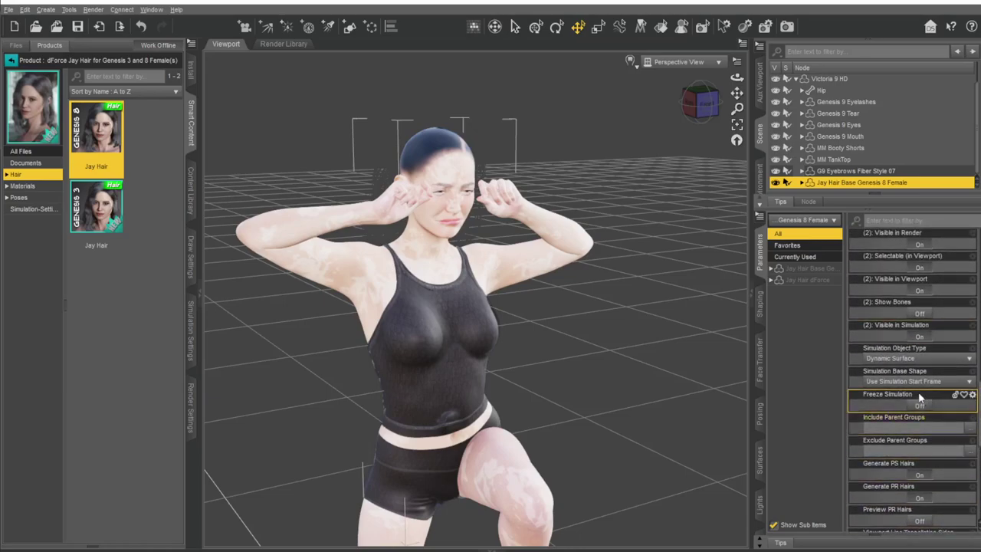
{"action": "scroll", "coordinate": [897, 400], "scroll_direction": "down", "scroll_amount": 1}
{"action": "scroll", "coordinate": [897, 400], "scroll_direction": "down", "scroll_amount": 2}
{"action": "scroll", "coordinate": [898, 406], "scroll_direction": "down", "scroll_amount": 1}
{"action": "scroll", "coordinate": [907, 443], "scroll_direction": "down", "scroll_amount": 1}
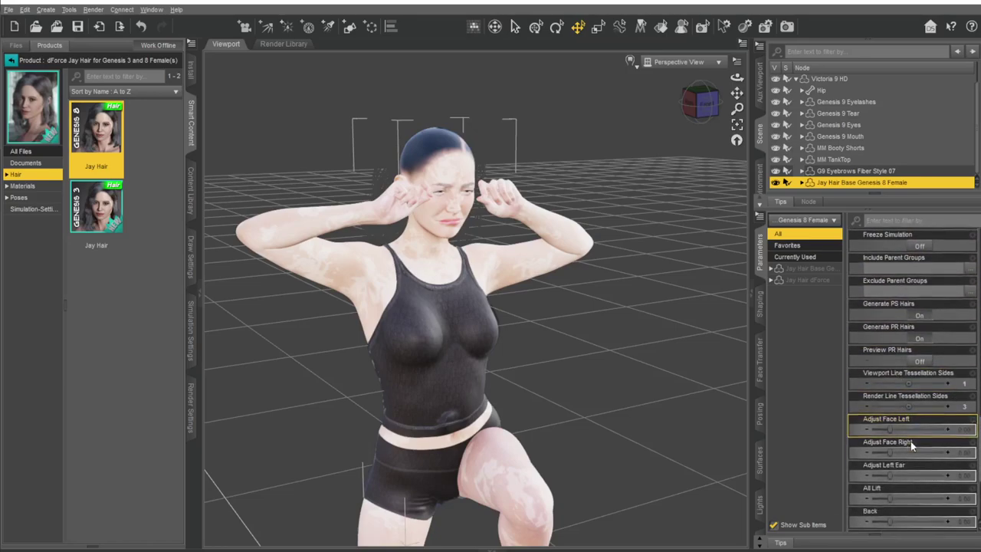
{"action": "scroll", "coordinate": [909, 446], "scroll_direction": "down", "scroll_amount": 6}
{"action": "scroll", "coordinate": [912, 429], "scroll_direction": "up", "scroll_amount": 8}
{"action": "scroll", "coordinate": [920, 398], "scroll_direction": "up", "scroll_amount": 1}
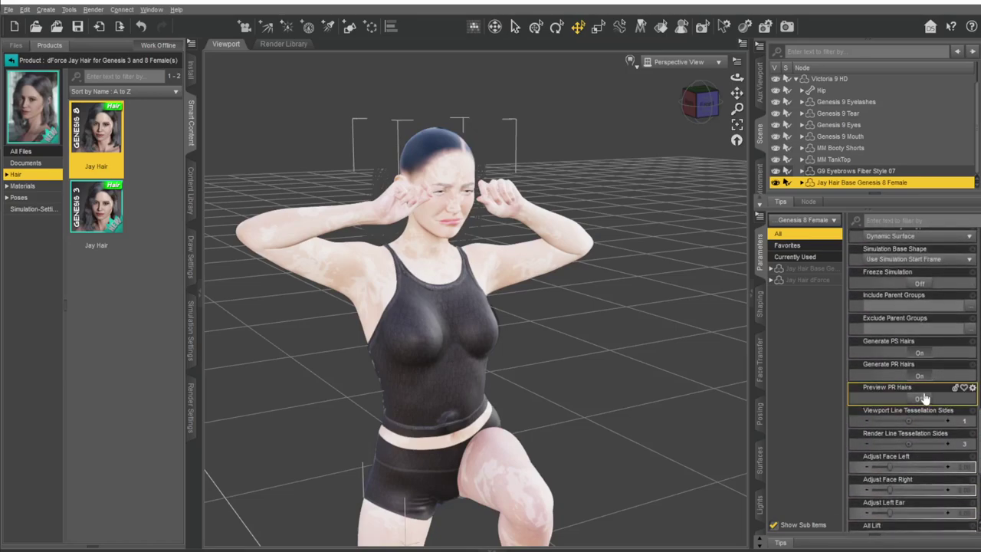
{"action": "left_click", "coordinate": [924, 399]}
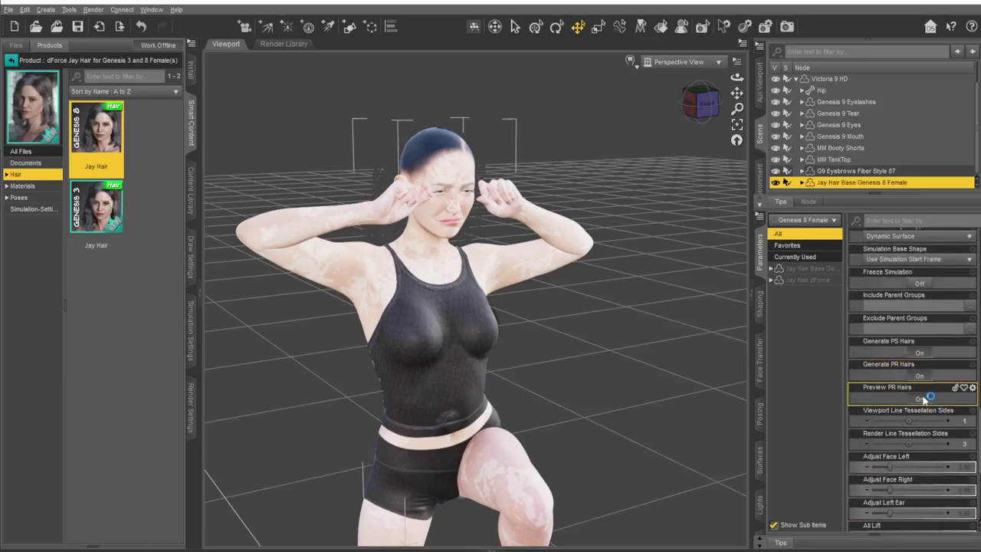
{"action": "left_click", "coordinate": [966, 424]}
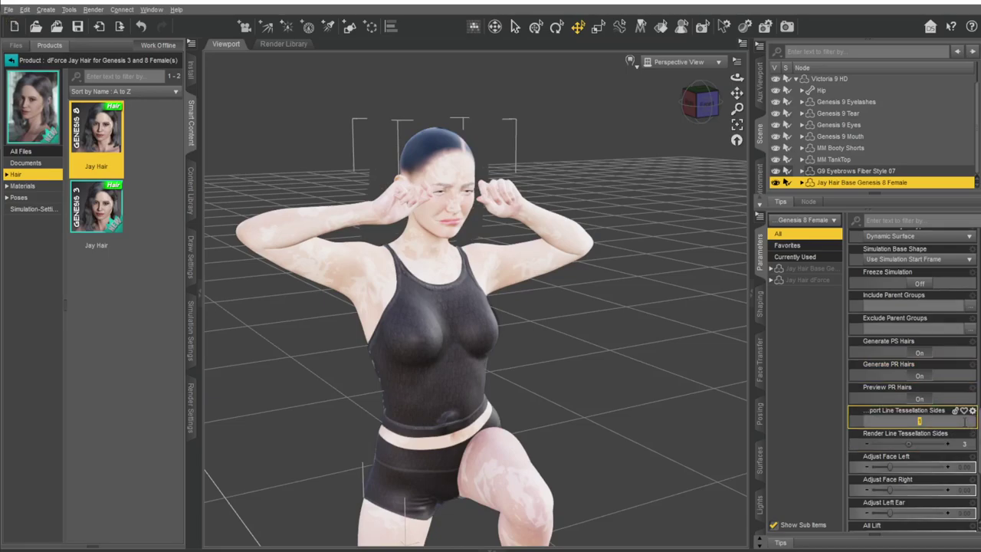
{"action": "key", "text": "Return"}
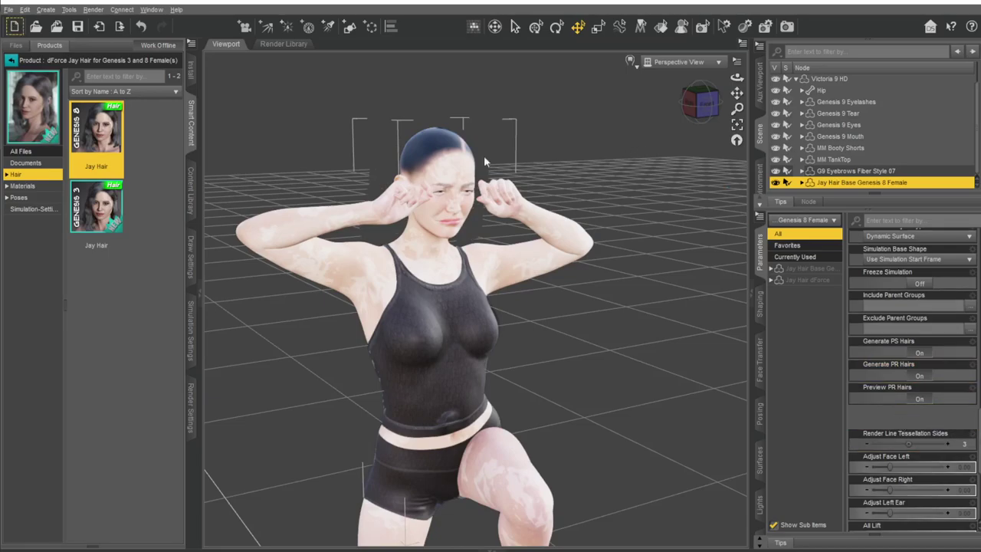
{"action": "left_click_drag", "start_coordinate": [700, 102], "coordinate": [644, 129]}
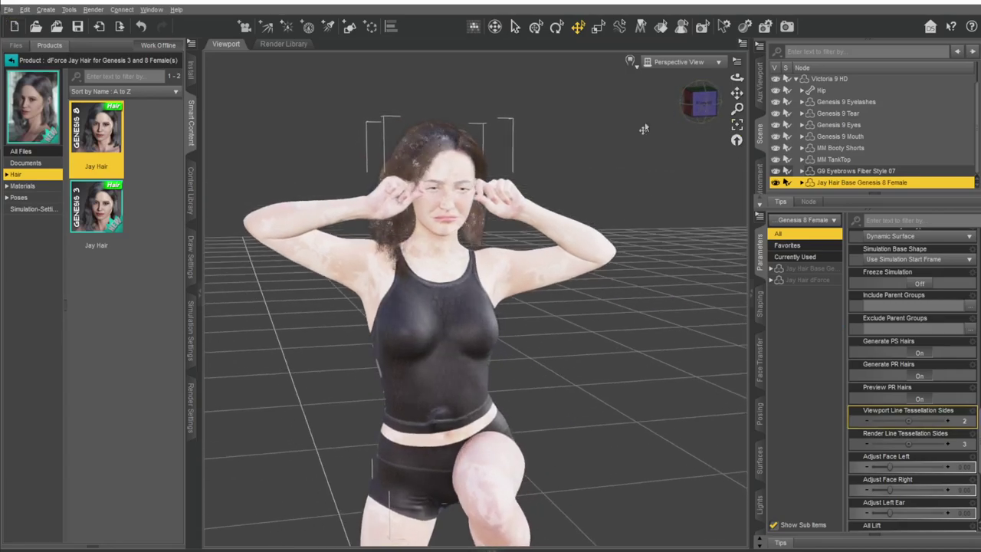
- Run the dForce hair simulation and dismiss its error message
{"action": "left_click", "coordinate": [192, 328]}
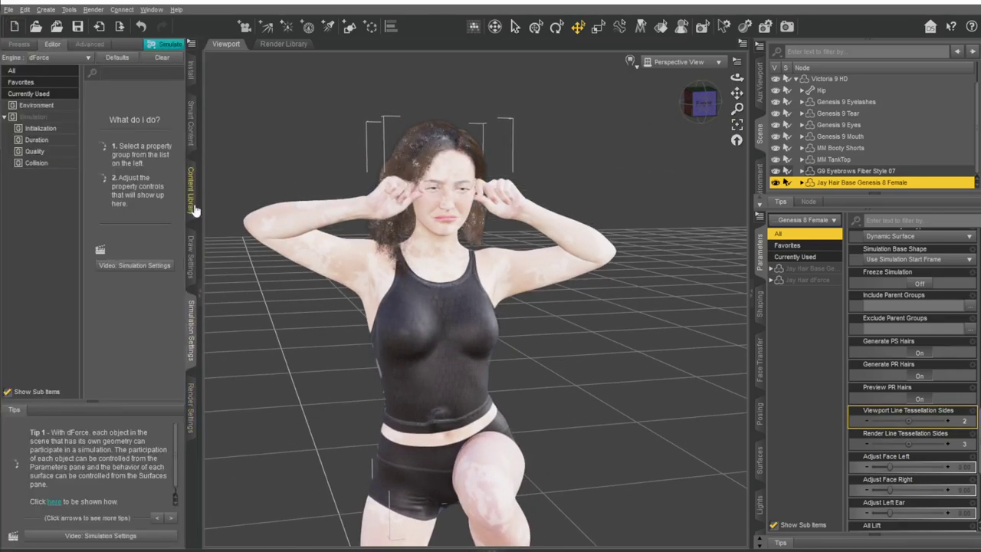
{"action": "left_click", "coordinate": [163, 43]}
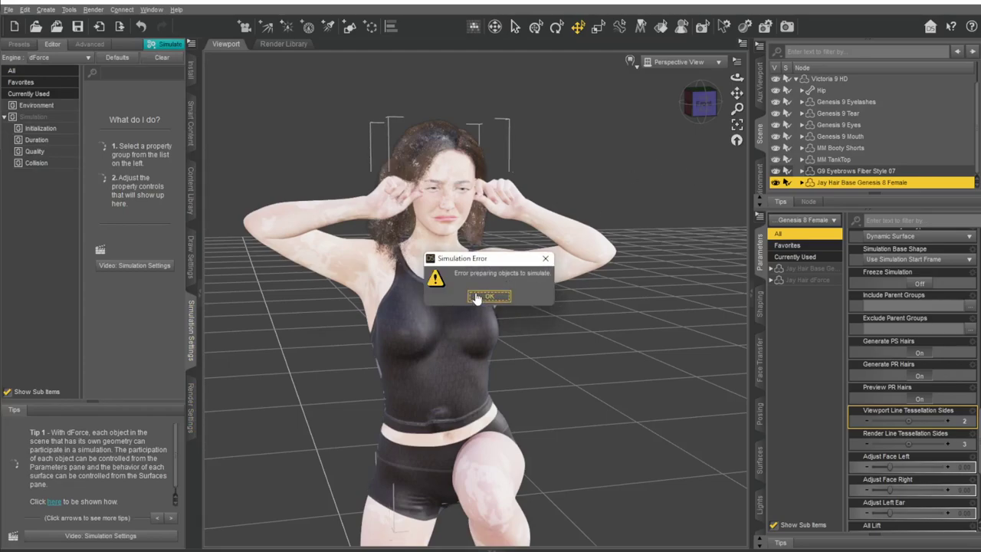
{"action": "left_click", "coordinate": [487, 295]}
- Straighten the left and right forearms so both arms stretch out sideways
{"action": "left_click", "coordinate": [555, 223]}
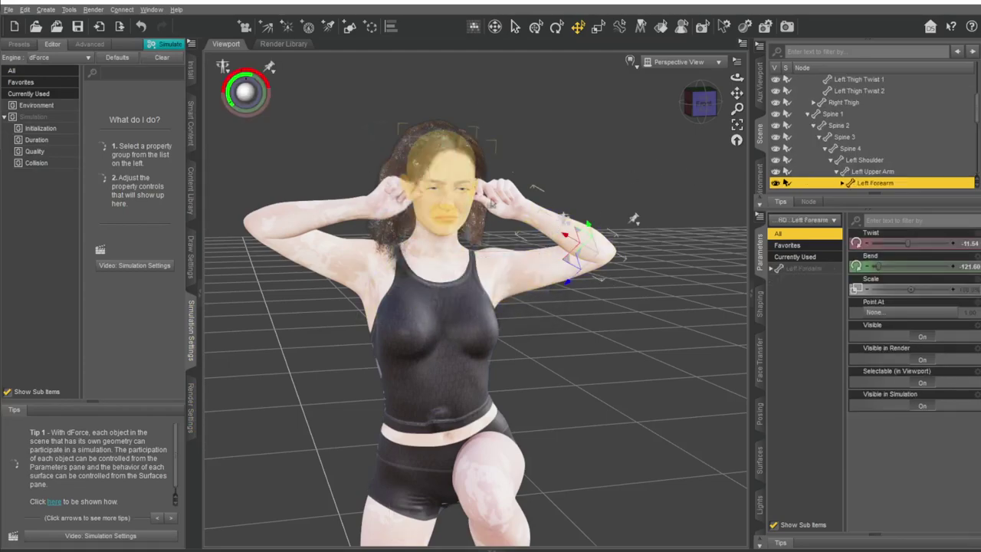
{"action": "left_click_drag", "start_coordinate": [889, 275], "coordinate": [943, 274]}
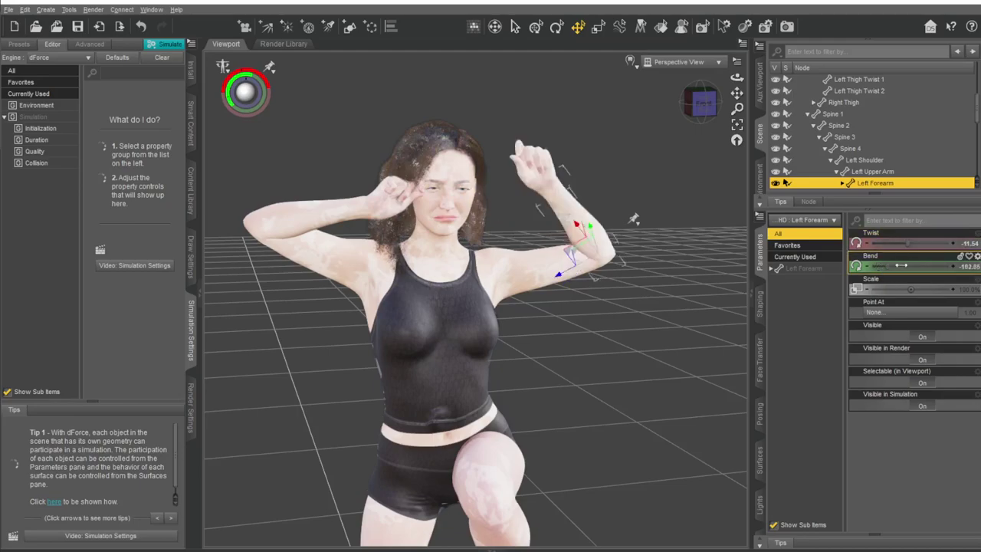
{"action": "left_click", "coordinate": [299, 226]}
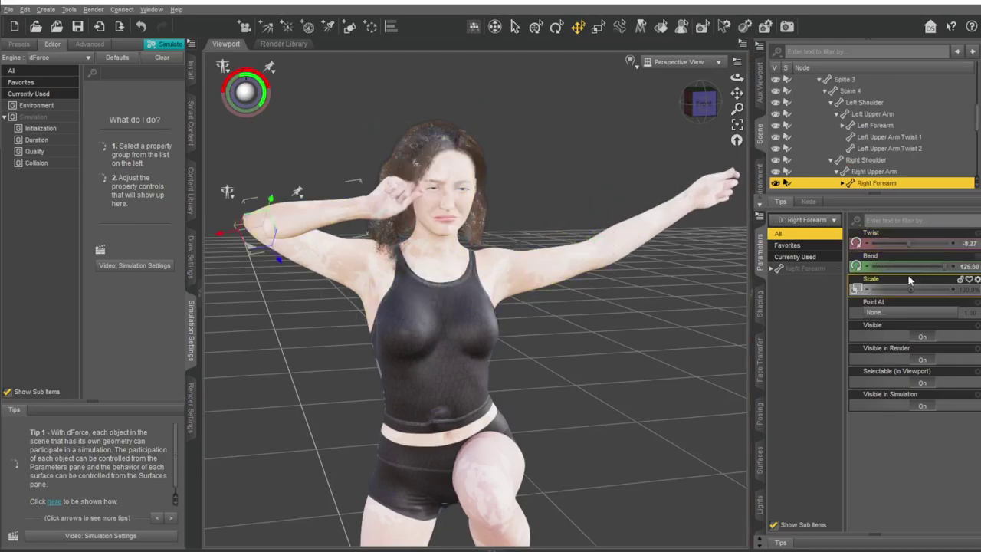
{"action": "left_click_drag", "start_coordinate": [945, 266], "coordinate": [869, 266]}
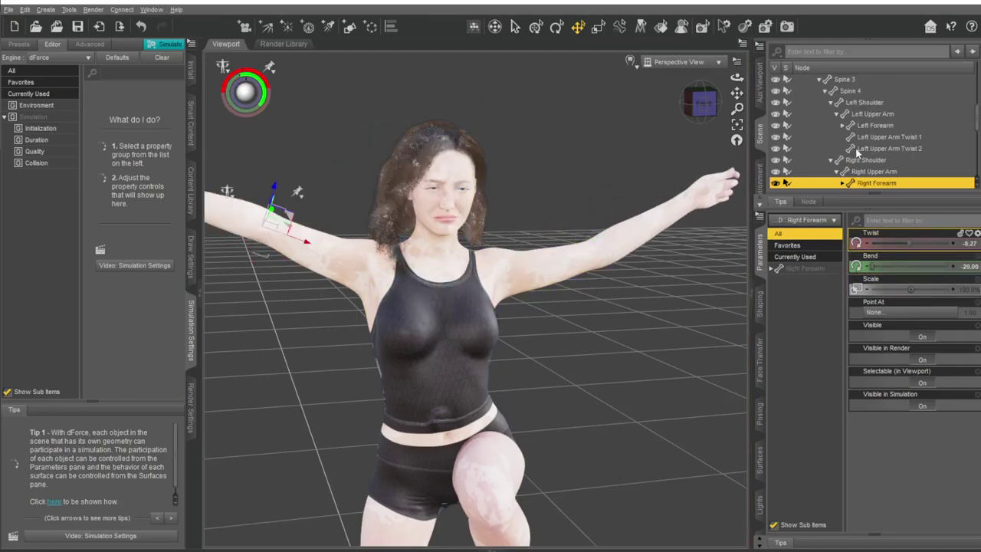
{"action": "scroll", "coordinate": [874, 142], "scroll_direction": "up", "scroll_amount": 5}
{"action": "scroll", "coordinate": [850, 122], "scroll_direction": "up", "scroll_amount": 3}
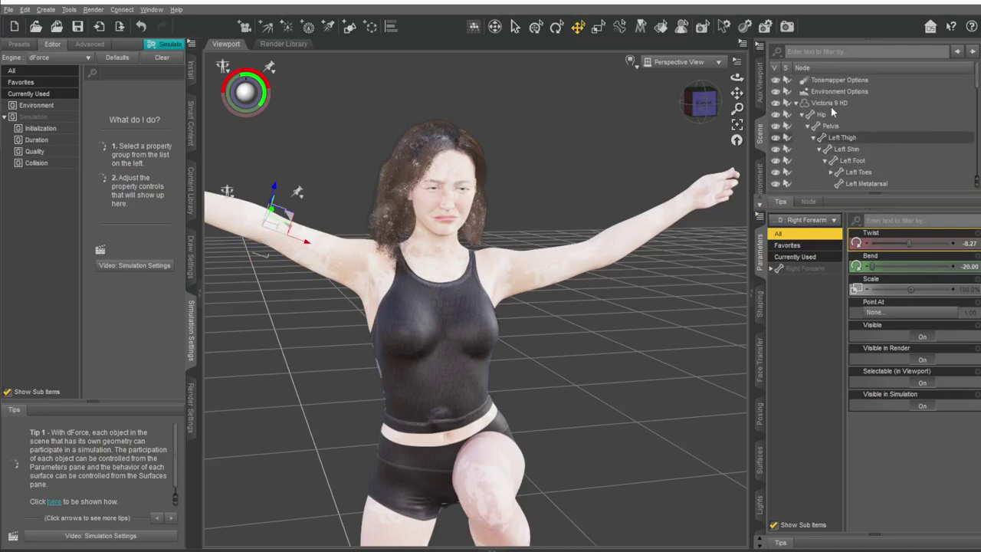
- Select Victoria 9 HD, rerun the dForce simulation and dismiss the error again
{"action": "left_click", "coordinate": [832, 104]}
{"action": "left_click", "coordinate": [163, 47]}
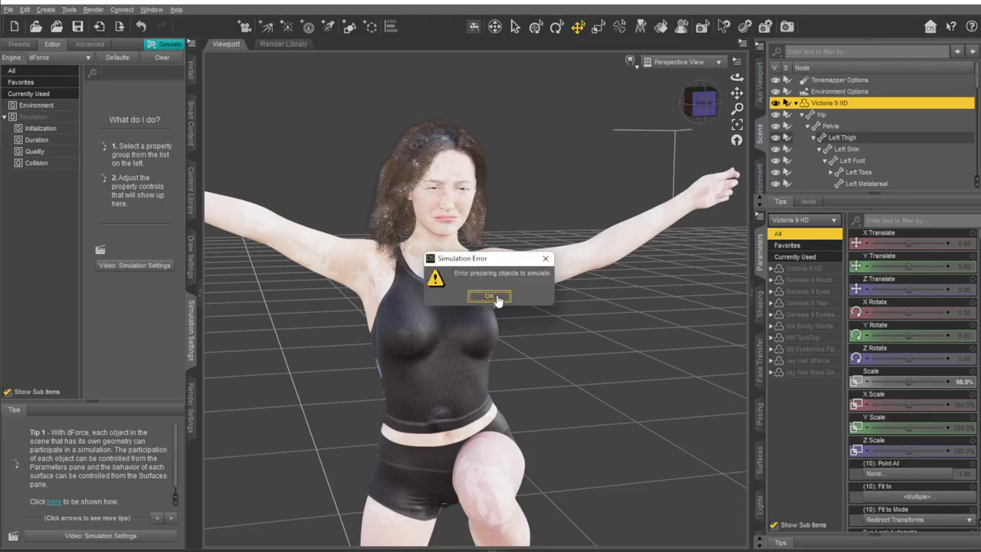
{"action": "left_click", "coordinate": [496, 296]}
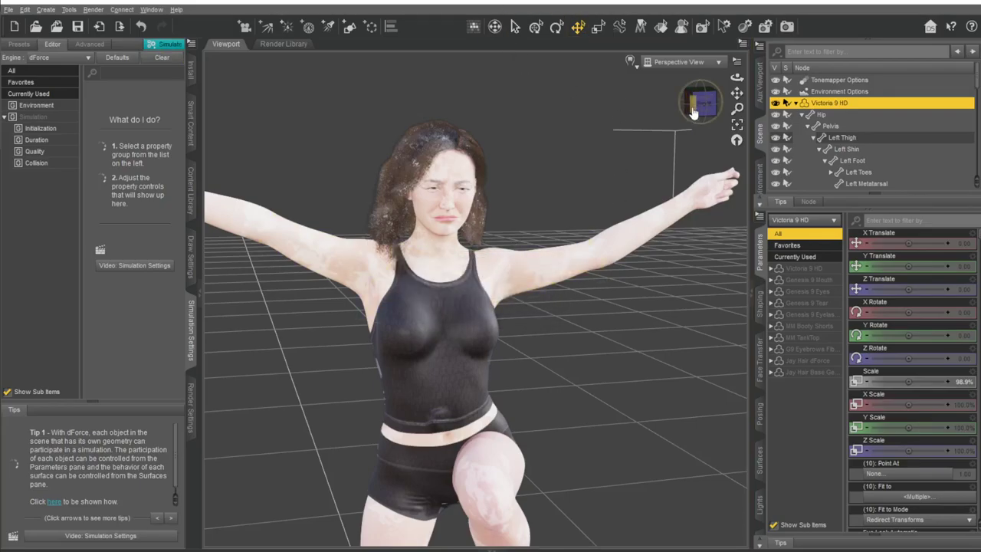
- Collapse the bone hierarchy and check the tank top and Jay Hair, then reselect Victoria 9 HD
{"action": "mouse_move", "coordinate": [698, 113]}
{"action": "left_mouse_down"}
{"action": "mouse_move", "coordinate": [667, 115]}
{"action": "mouse_move", "coordinate": [700, 107]}
{"action": "left_mouse_up"}
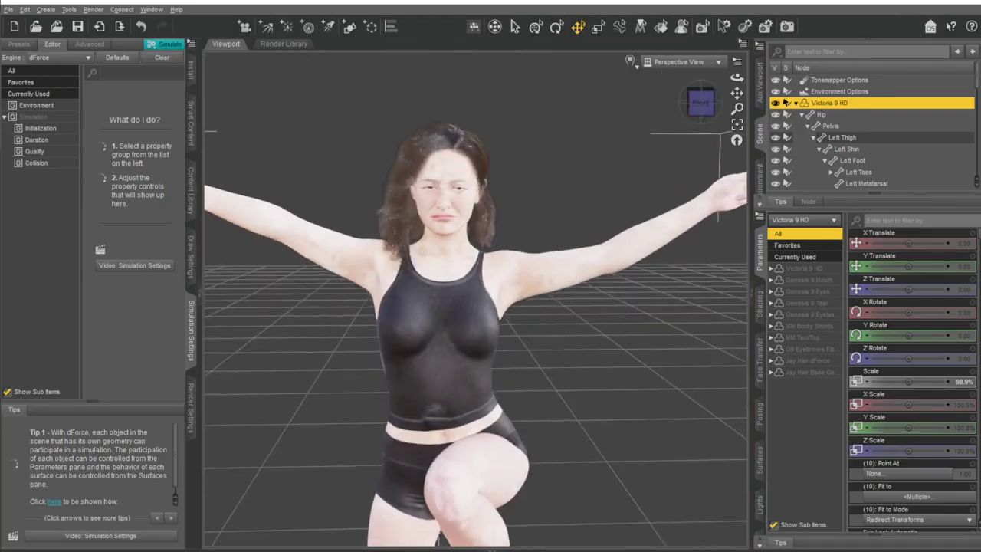
{"action": "scroll", "coordinate": [865, 141], "scroll_direction": "down", "scroll_amount": 2}
{"action": "scroll", "coordinate": [880, 161], "scroll_direction": "down", "scroll_amount": 3}
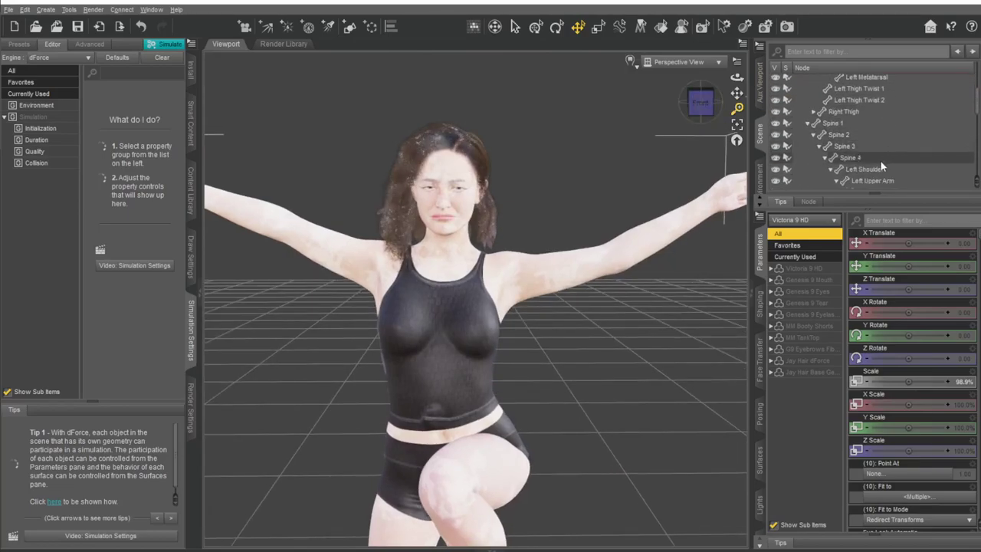
{"action": "scroll", "coordinate": [881, 161], "scroll_direction": "down", "scroll_amount": 3}
{"action": "scroll", "coordinate": [894, 129], "scroll_direction": "down", "scroll_amount": 3}
{"action": "scroll", "coordinate": [881, 127], "scroll_direction": "up", "scroll_amount": 10}
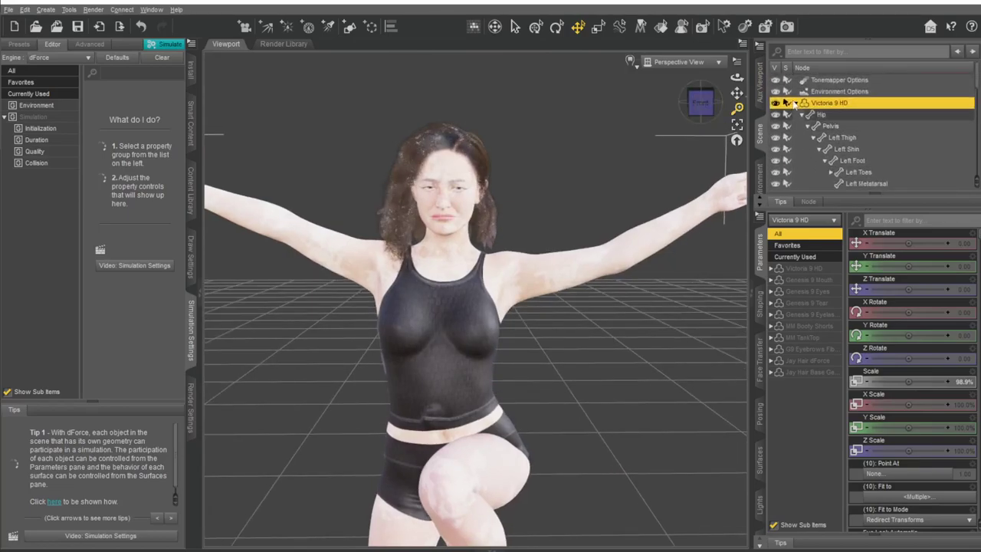
{"action": "left_click", "coordinate": [802, 114]}
{"action": "scroll", "coordinate": [883, 133], "scroll_direction": "down", "scroll_amount": 1}
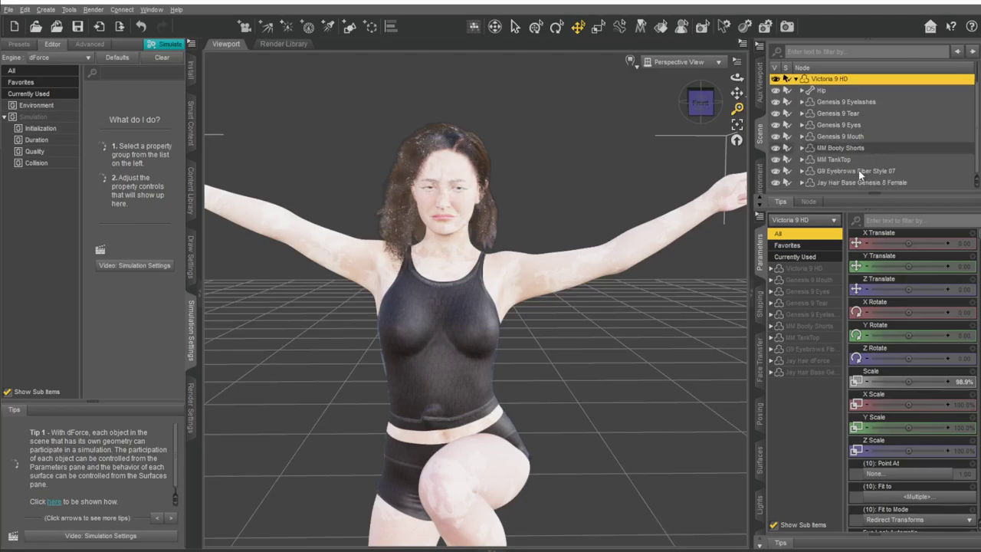
{"action": "left_click", "coordinate": [853, 159]}
{"action": "left_click", "coordinate": [861, 183]}
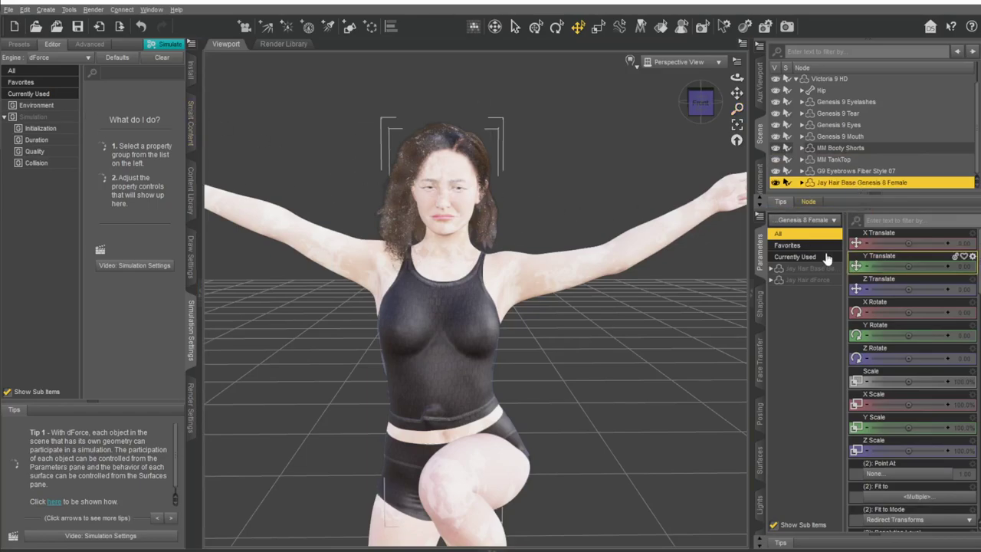
{"action": "left_click", "coordinate": [843, 80]}
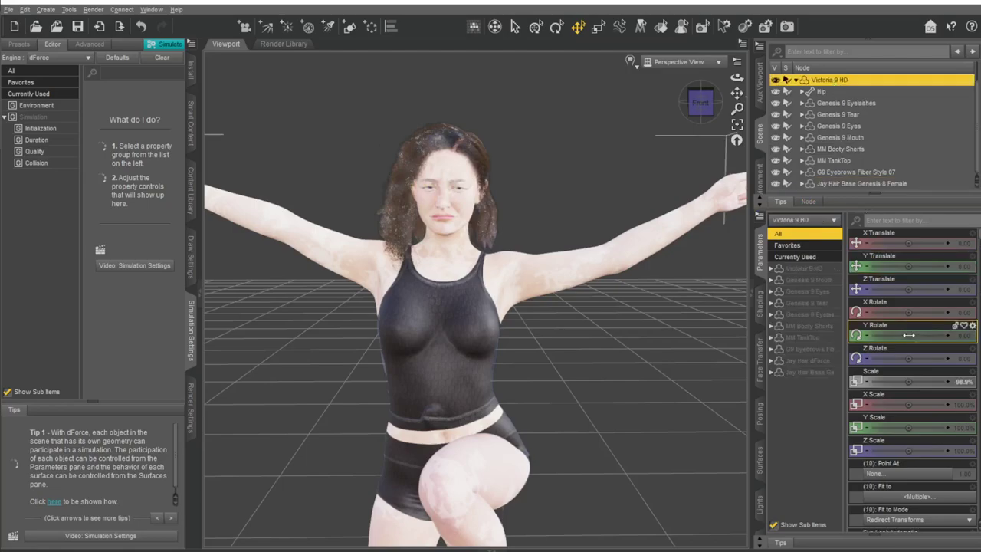
{"action": "scroll", "coordinate": [917, 378], "scroll_direction": "down", "scroll_amount": 5}
{"action": "scroll", "coordinate": [912, 368], "scroll_direction": "up", "scroll_amount": 3}
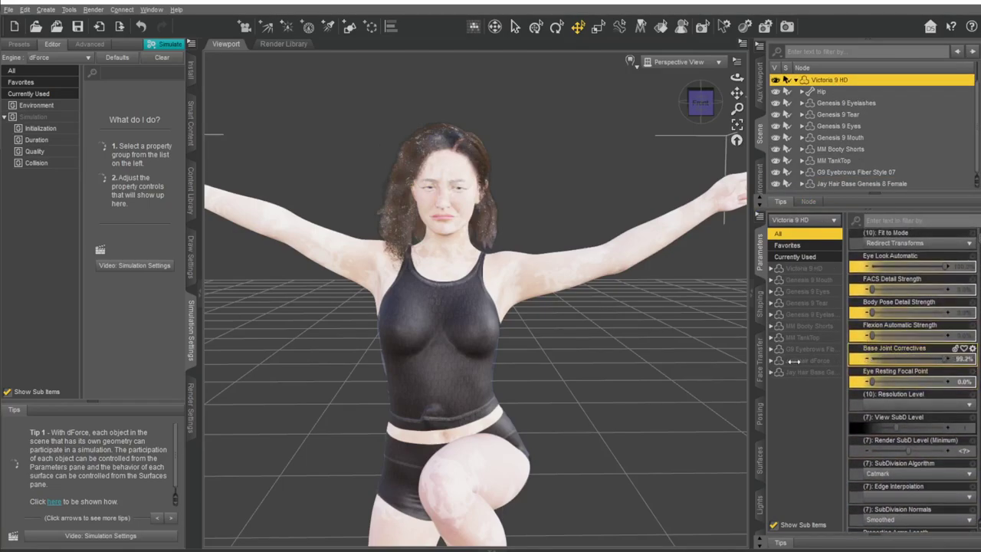
- Lower Victoria 9 HD's Base Joint Correctives strength
{"action": "left_click_drag", "start_coordinate": [947, 358], "coordinate": [835, 364]}
{"action": "scroll", "coordinate": [906, 344], "scroll_direction": "down", "scroll_amount": 1}
{"action": "scroll", "coordinate": [907, 345], "scroll_direction": "down", "scroll_amount": 1}
{"action": "scroll", "coordinate": [905, 349], "scroll_direction": "down", "scroll_amount": 1}
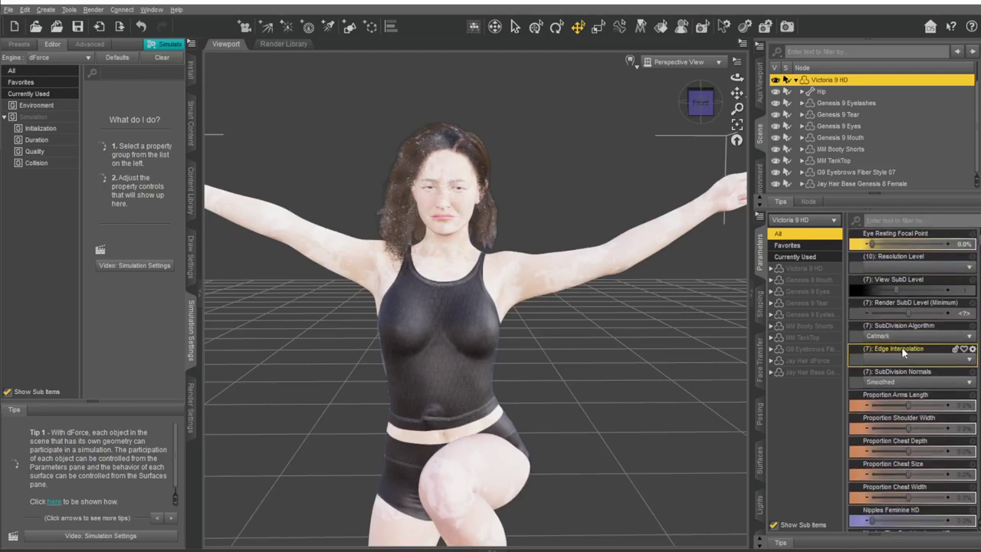
{"action": "scroll", "coordinate": [909, 323], "scroll_direction": "up", "scroll_amount": 4}
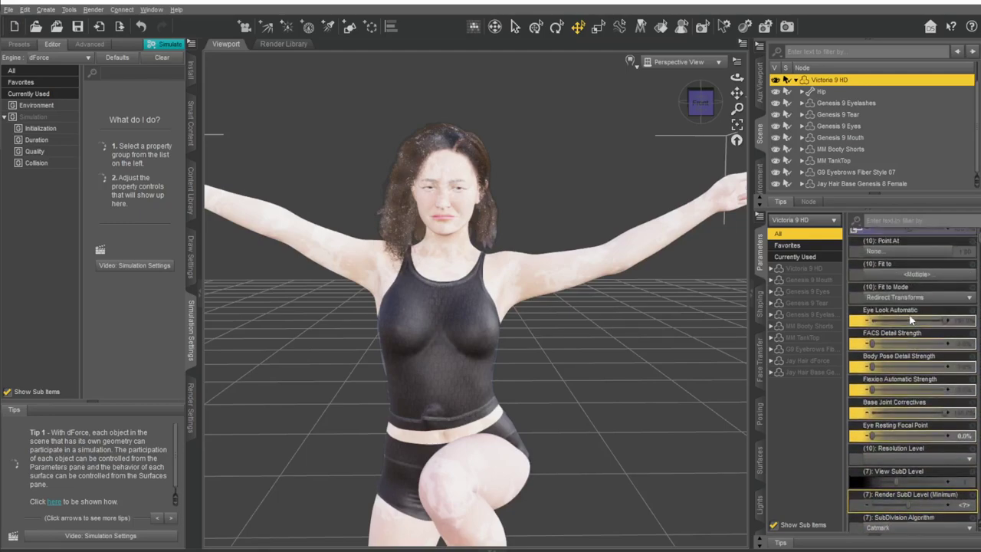
{"action": "scroll", "coordinate": [911, 321], "scroll_direction": "up", "scroll_amount": 1}
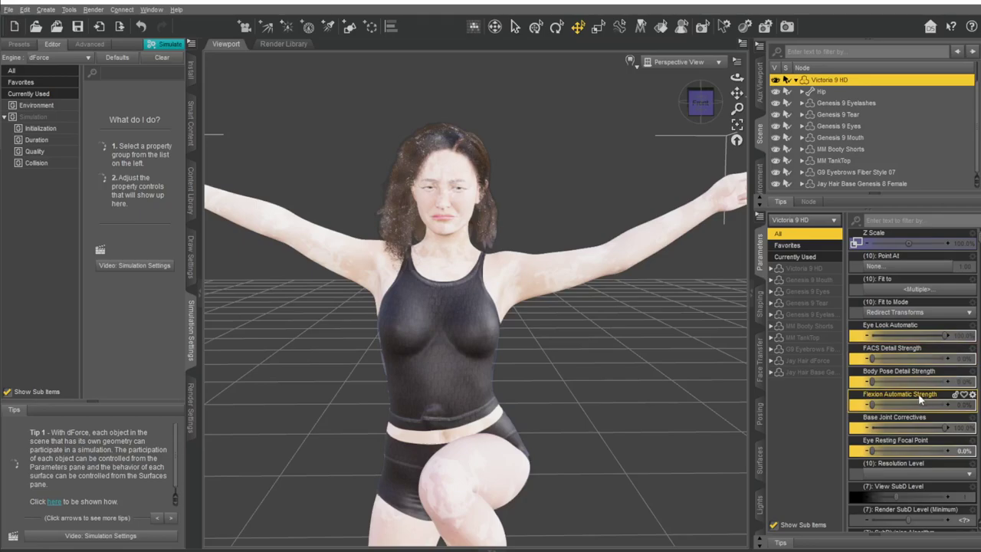
- Try the head scale at 200%, then bring it down to 19%
{"action": "scroll", "coordinate": [920, 399], "scroll_direction": "down", "scroll_amount": 3}
{"action": "scroll", "coordinate": [919, 399], "scroll_direction": "down", "scroll_amount": 3}
{"action": "scroll", "coordinate": [916, 399], "scroll_direction": "down", "scroll_amount": 3}
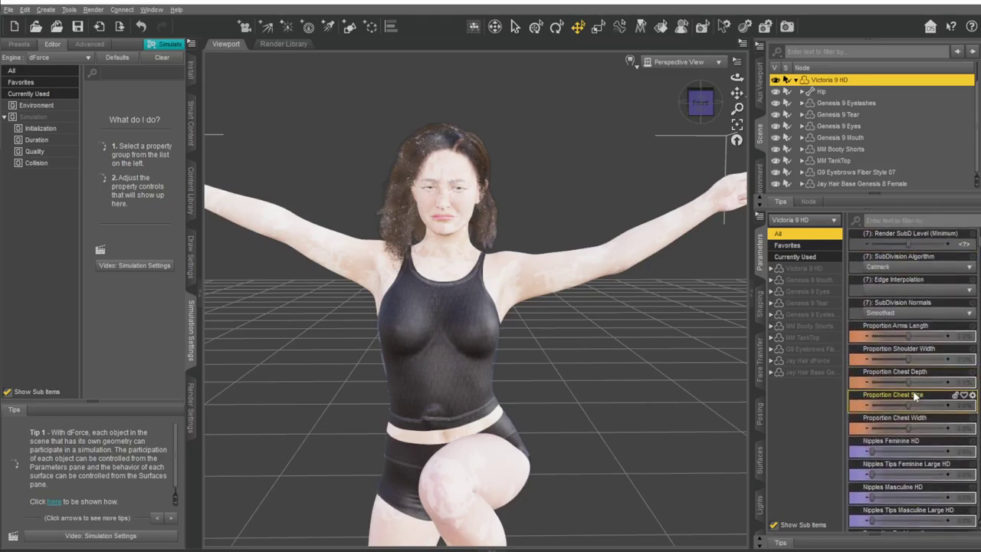
{"action": "scroll", "coordinate": [912, 398], "scroll_direction": "down", "scroll_amount": 2}
{"action": "scroll", "coordinate": [909, 398], "scroll_direction": "down", "scroll_amount": 3}
{"action": "scroll", "coordinate": [909, 398], "scroll_direction": "down", "scroll_amount": 2}
{"action": "scroll", "coordinate": [908, 391], "scroll_direction": "down", "scroll_amount": 2}
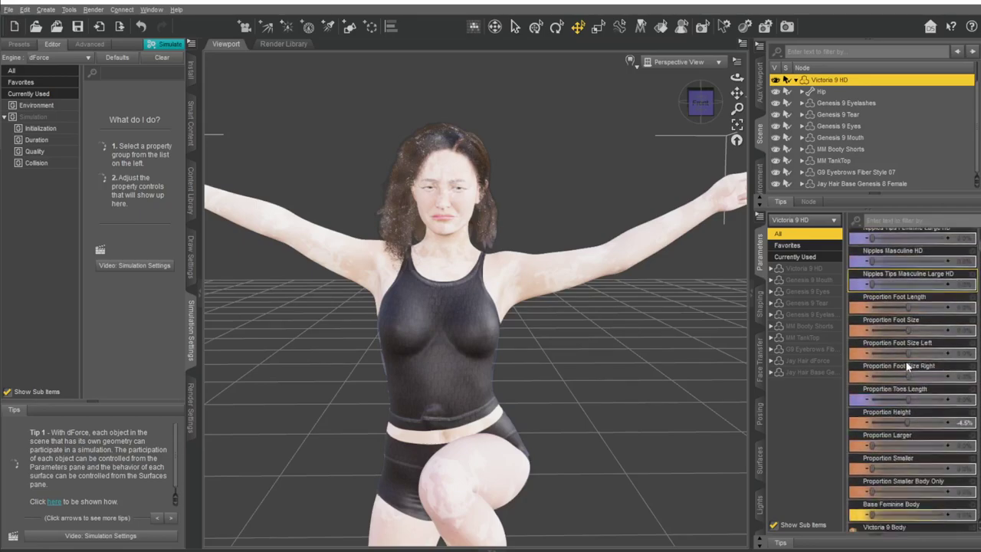
{"action": "scroll", "coordinate": [906, 379], "scroll_direction": "down", "scroll_amount": 3}
{"action": "scroll", "coordinate": [905, 369], "scroll_direction": "down", "scroll_amount": 2}
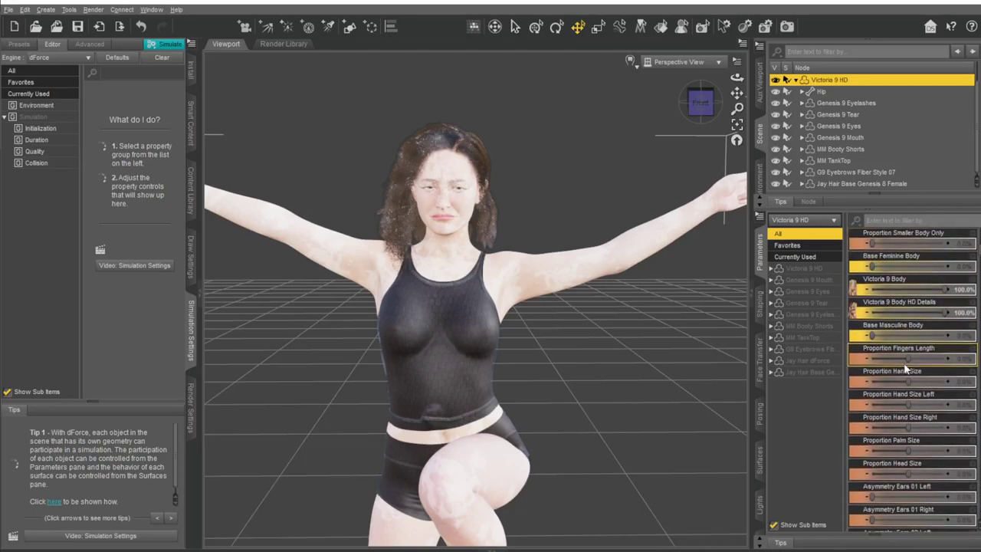
{"action": "scroll", "coordinate": [906, 370], "scroll_direction": "down", "scroll_amount": 3}
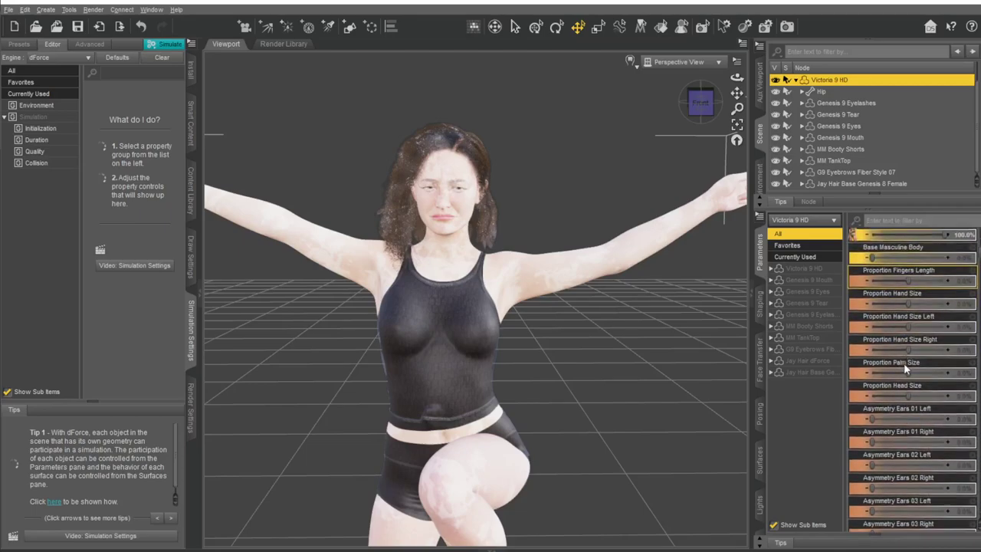
{"action": "scroll", "coordinate": [905, 369], "scroll_direction": "down", "scroll_amount": 3}
{"action": "left_click_drag", "start_coordinate": [909, 336], "coordinate": [949, 336]}
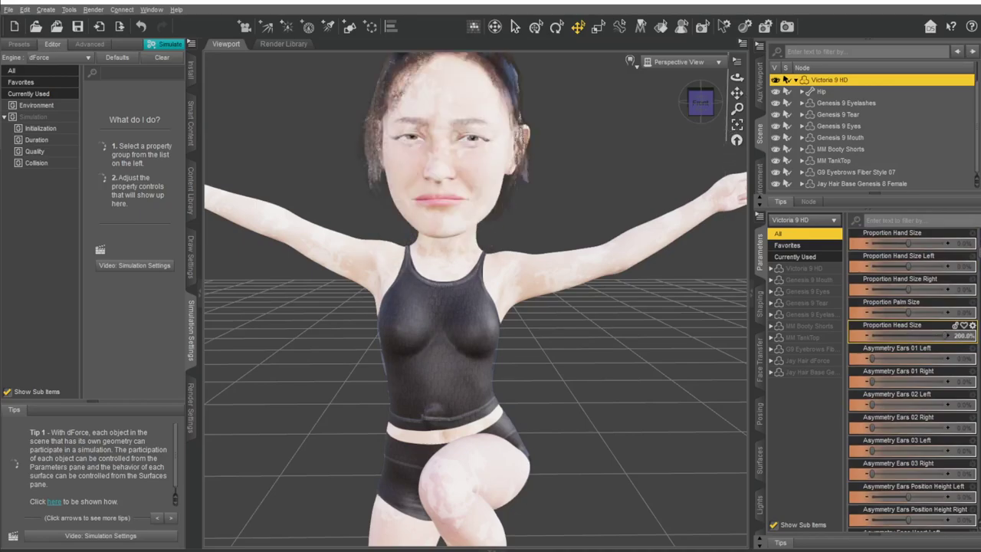
{"action": "left_click_drag", "start_coordinate": [935, 336], "coordinate": [912, 337]}
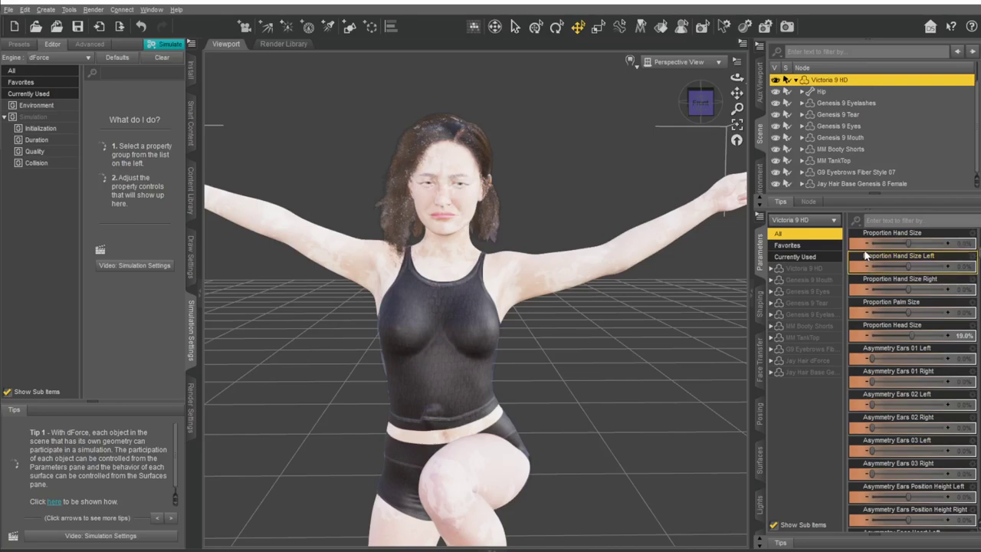
- Set Asymmetry Face Round Left to -100% and Eyelashes Gone Lower to 100%
{"action": "scroll", "coordinate": [927, 415], "scroll_direction": "down", "scroll_amount": 3}
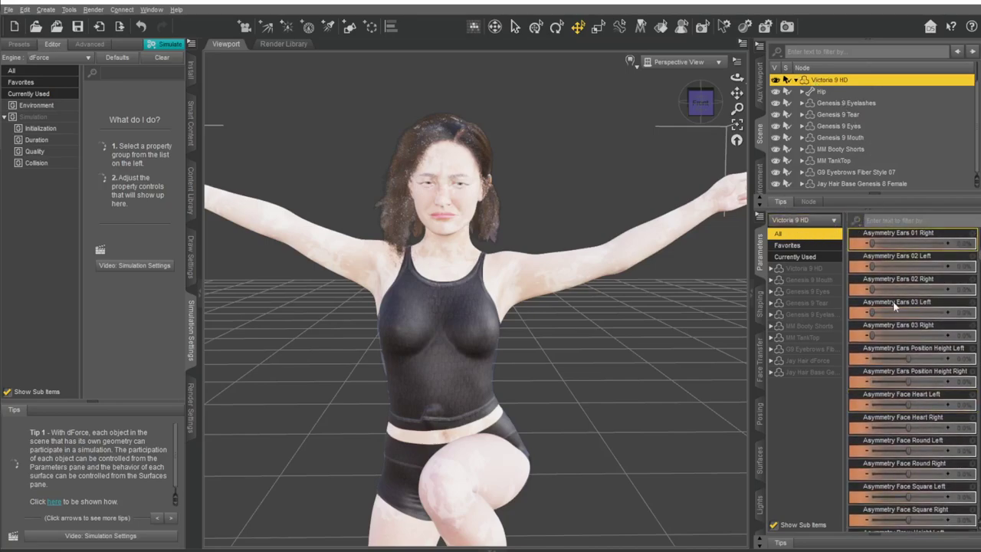
{"action": "scroll", "coordinate": [914, 316], "scroll_direction": "down", "scroll_amount": 3}
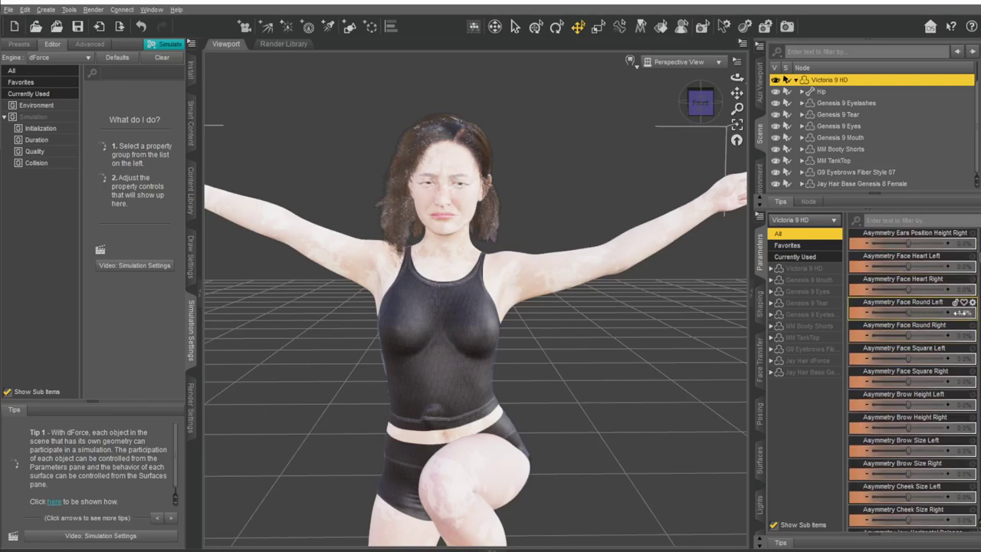
{"action": "left_click_drag", "start_coordinate": [958, 312], "coordinate": [825, 311]}
{"action": "scroll", "coordinate": [898, 413], "scroll_direction": "down", "scroll_amount": 2}
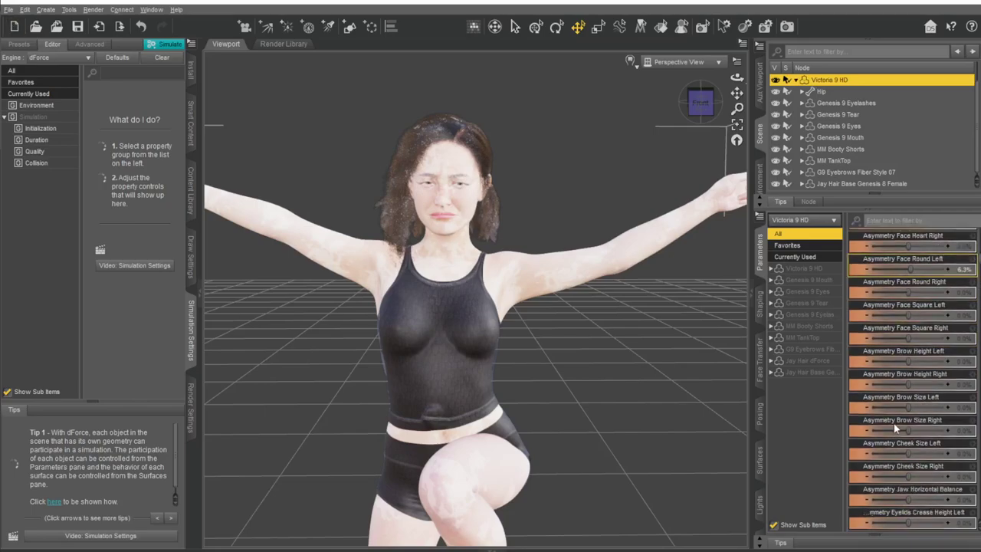
{"action": "scroll", "coordinate": [897, 418], "scroll_direction": "down", "scroll_amount": 3}
{"action": "scroll", "coordinate": [896, 418], "scroll_direction": "down", "scroll_amount": 5}
{"action": "scroll", "coordinate": [900, 368], "scroll_direction": "down", "scroll_amount": 5}
{"action": "scroll", "coordinate": [906, 315], "scroll_direction": "down", "scroll_amount": 3}
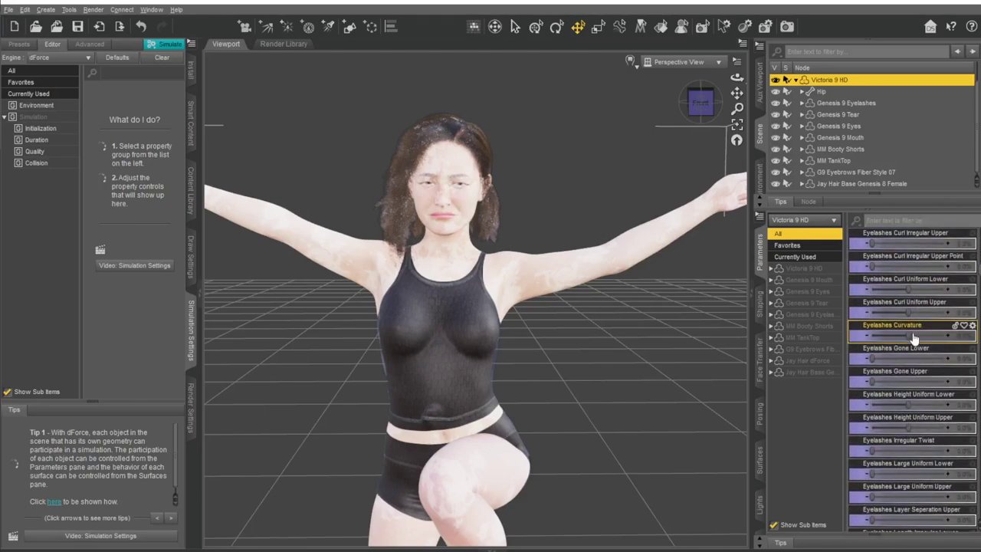
{"action": "left_click_drag", "start_coordinate": [880, 358], "coordinate": [949, 358]}
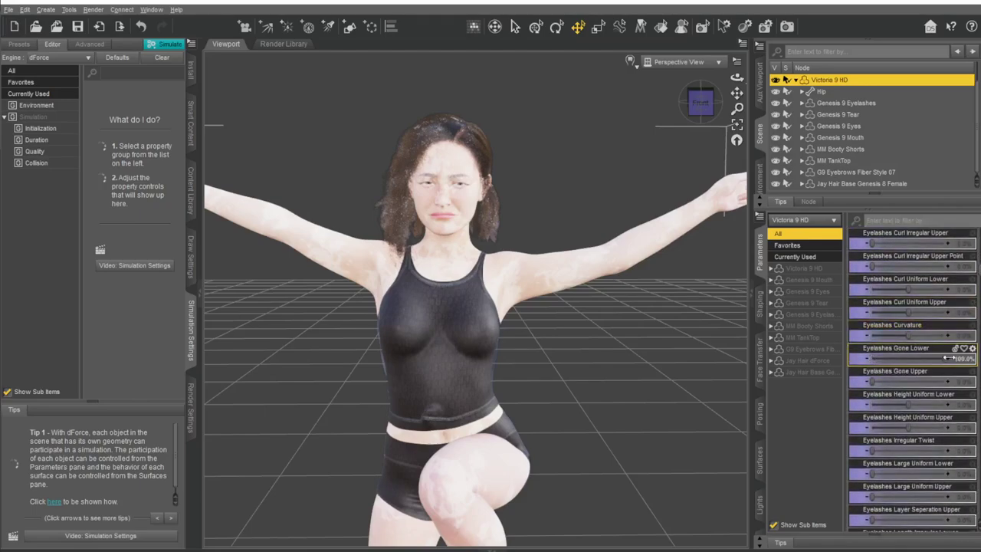
{"action": "scroll", "coordinate": [920, 376], "scroll_direction": "down", "scroll_amount": 2}
{"action": "scroll", "coordinate": [881, 402], "scroll_direction": "down", "scroll_amount": 2}
{"action": "scroll", "coordinate": [849, 427], "scroll_direction": "down", "scroll_amount": 2}
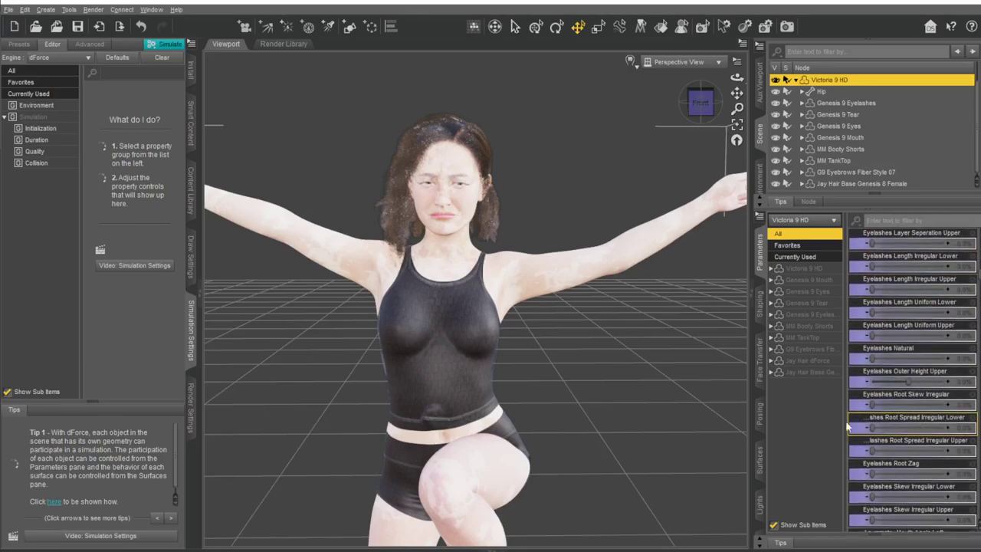
- Frame the figure from the front and switch the viewport draw style to NVIDIA Iray
{"action": "left_click", "coordinate": [707, 114]}
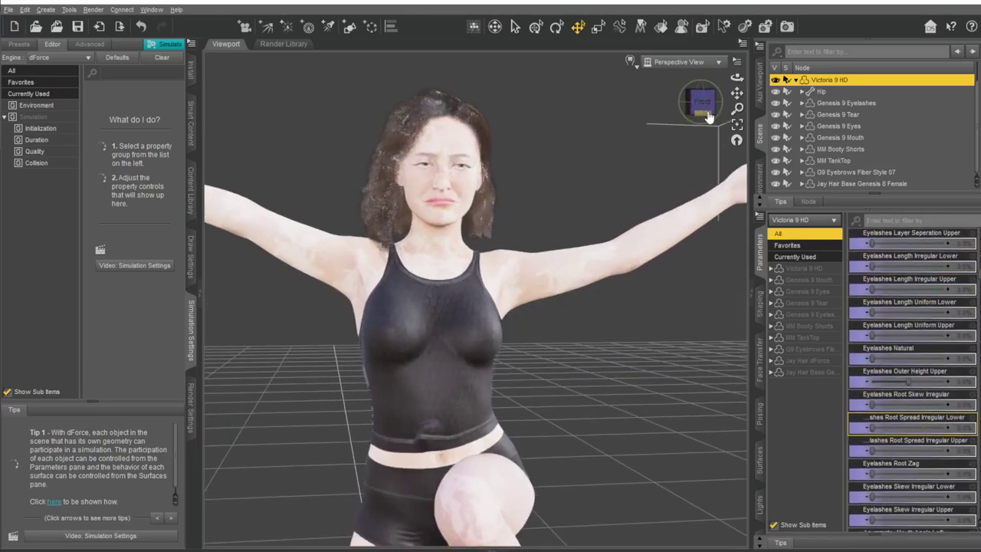
{"action": "left_click", "coordinate": [707, 114]}
{"action": "left_click", "coordinate": [632, 63]}
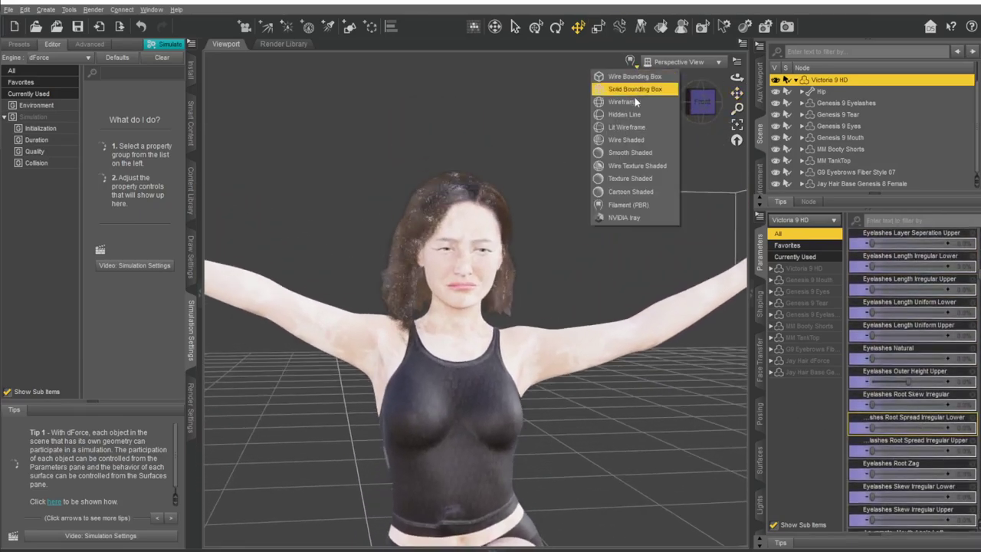
{"action": "left_click", "coordinate": [637, 219]}
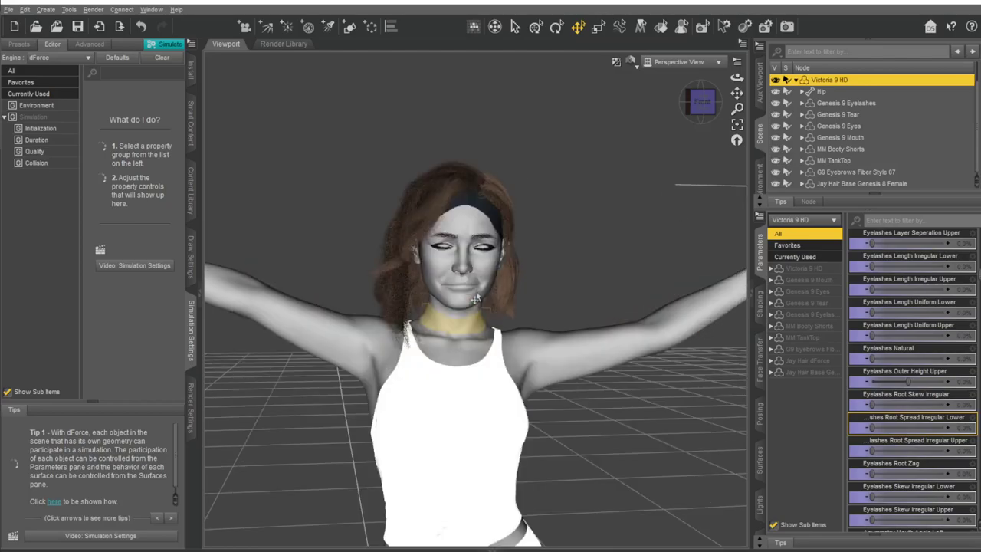
{"action": "scroll", "coordinate": [615, 192], "scroll_direction": "up", "scroll_amount": 3}
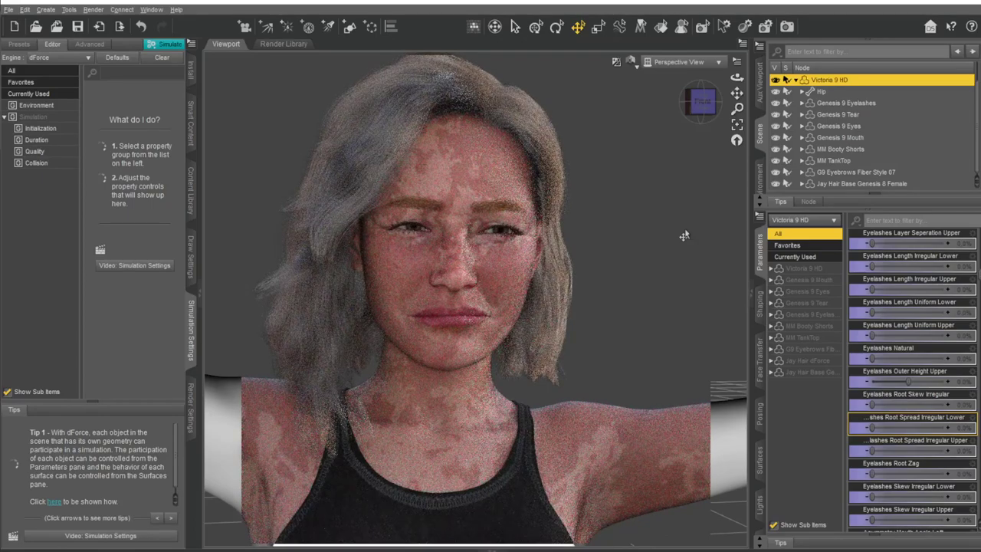
- Delete the Jay Hair and reselect Victoria 9 HD
{"action": "left_click", "coordinate": [862, 183]}
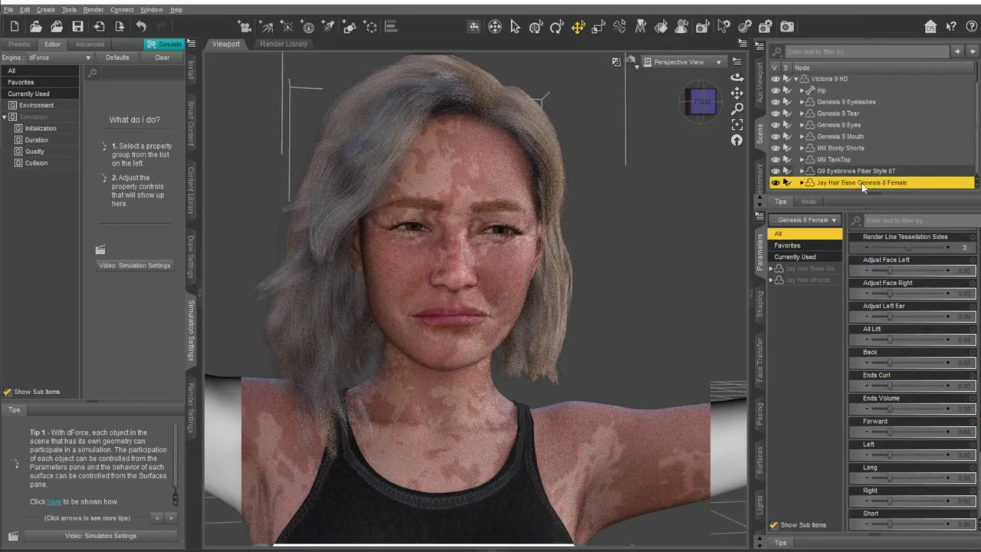
{"action": "key", "text": "Delete"}
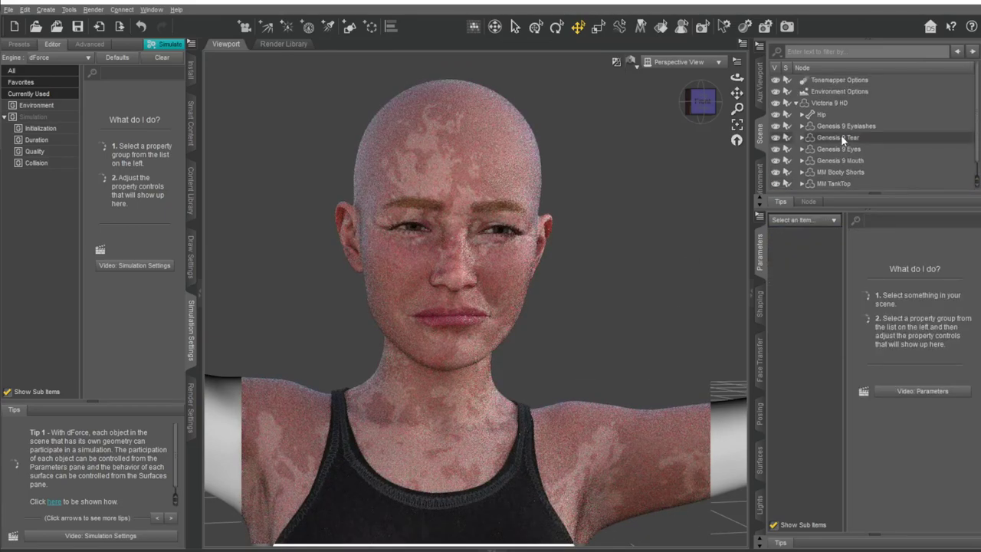
{"action": "left_click", "coordinate": [829, 101]}
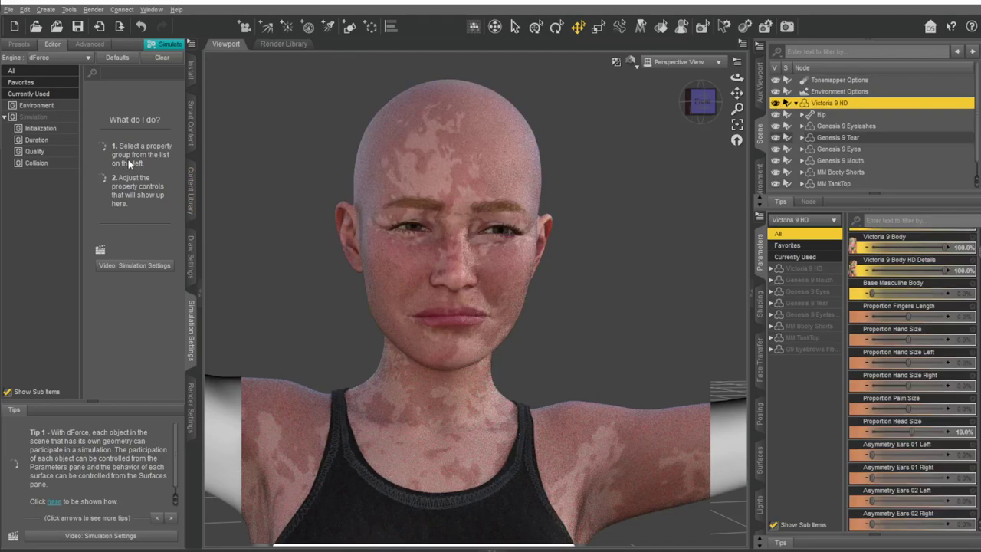
- Clear the dForce product filter, open Soft Curls Ponytail and show its Hair folder
{"action": "left_click", "coordinate": [192, 125]}
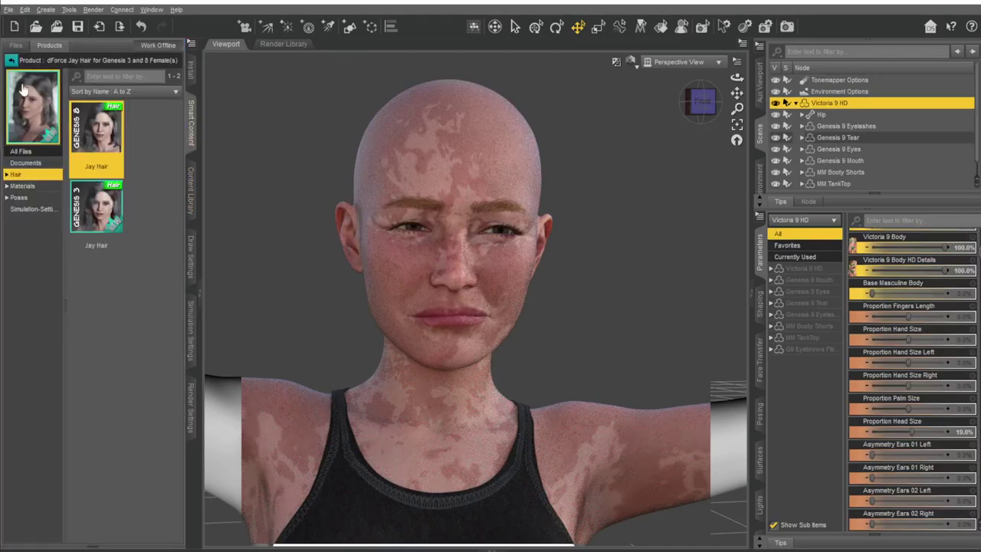
{"action": "left_click", "coordinate": [12, 61]}
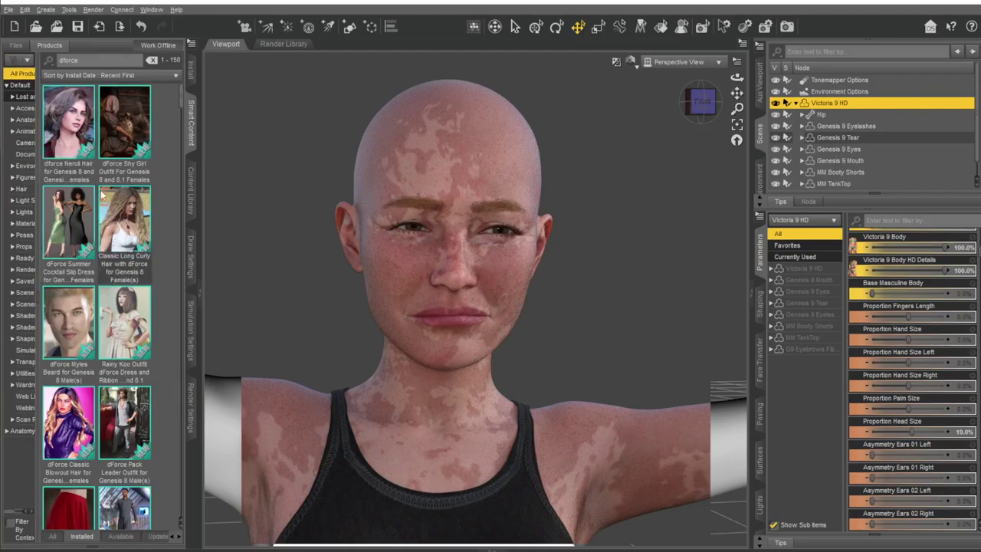
{"action": "left_click", "coordinate": [152, 60]}
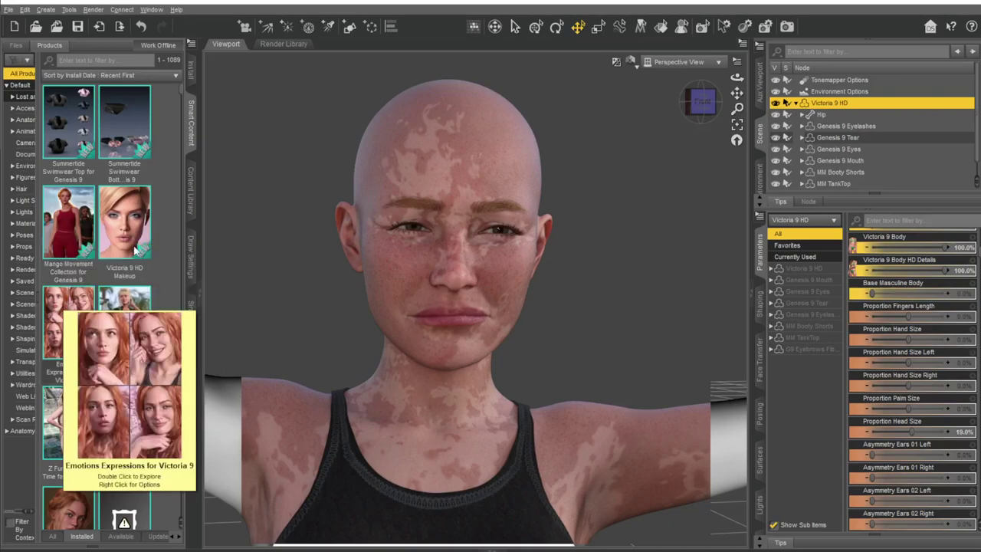
{"action": "scroll", "coordinate": [68, 383], "scroll_direction": "down", "scroll_amount": 2}
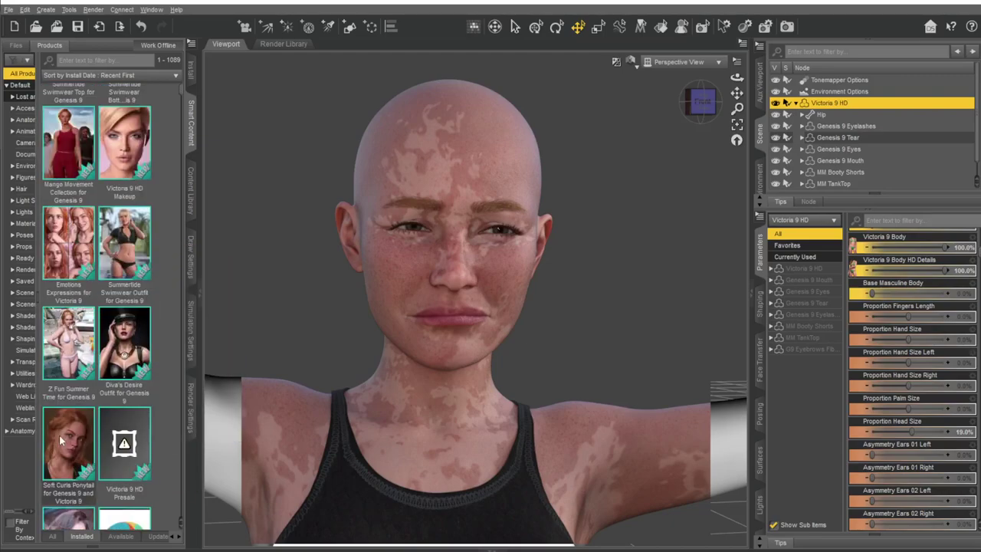
{"action": "scroll", "coordinate": [64, 322], "scroll_direction": "down", "scroll_amount": 2}
{"action": "scroll", "coordinate": [61, 268], "scroll_direction": "down", "scroll_amount": 2}
{"action": "left_click", "coordinate": [56, 234]}
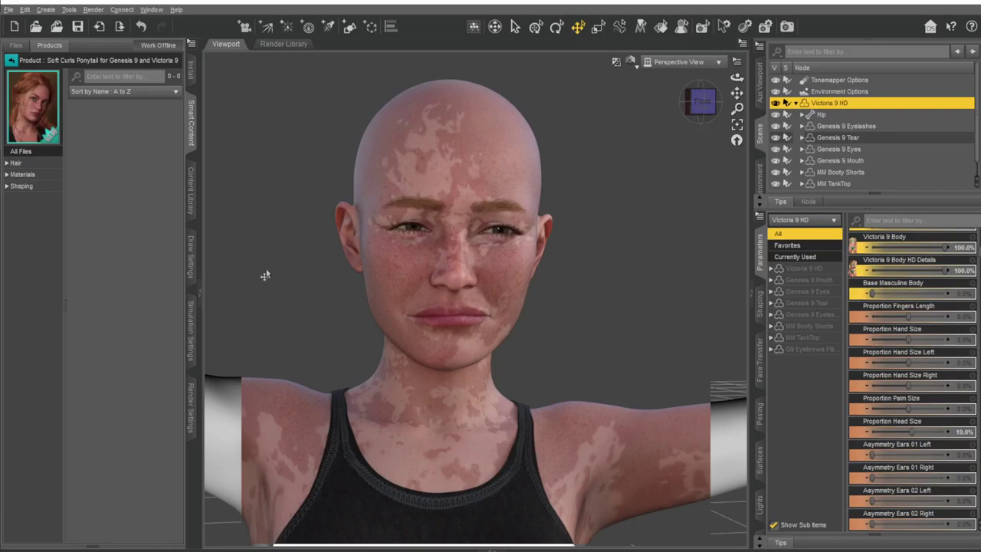
{"action": "left_click", "coordinate": [15, 163]}
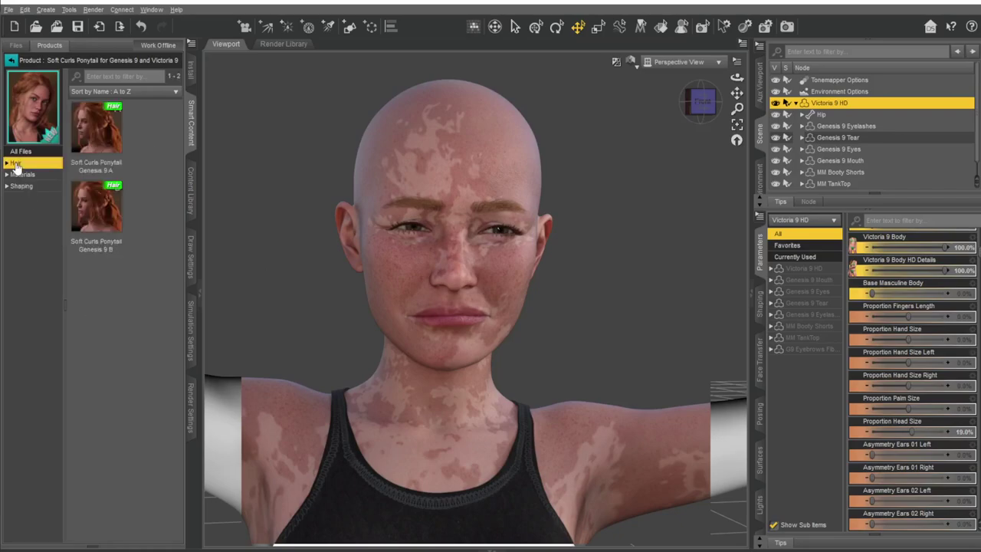
- Load Soft Curls Ponytail Genesis 9 B, then orbit, zoom and pan to inspect it on her head
{"action": "double_click", "coordinate": [98, 208]}
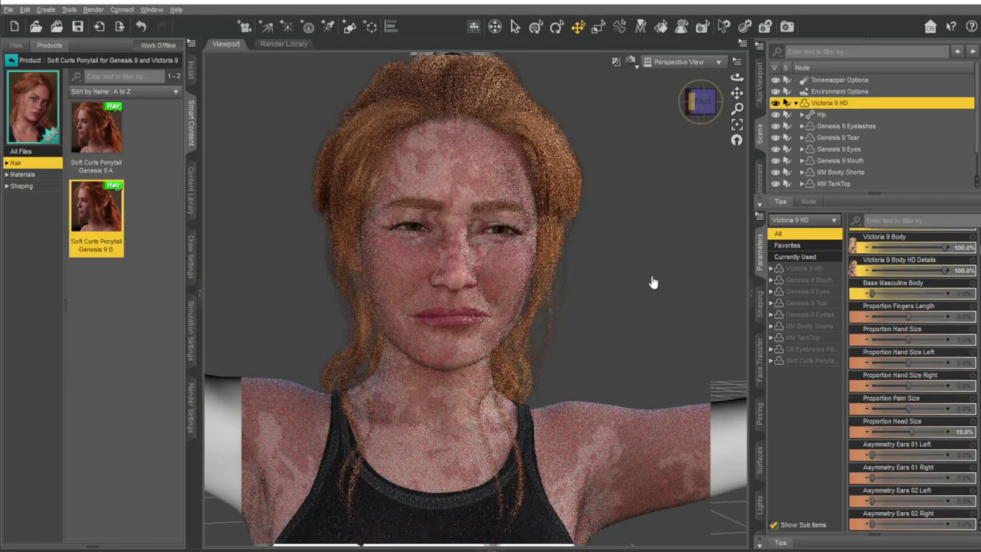
{"action": "middle_click_drag", "start_coordinate": [653, 269], "coordinate": [514, 277]}
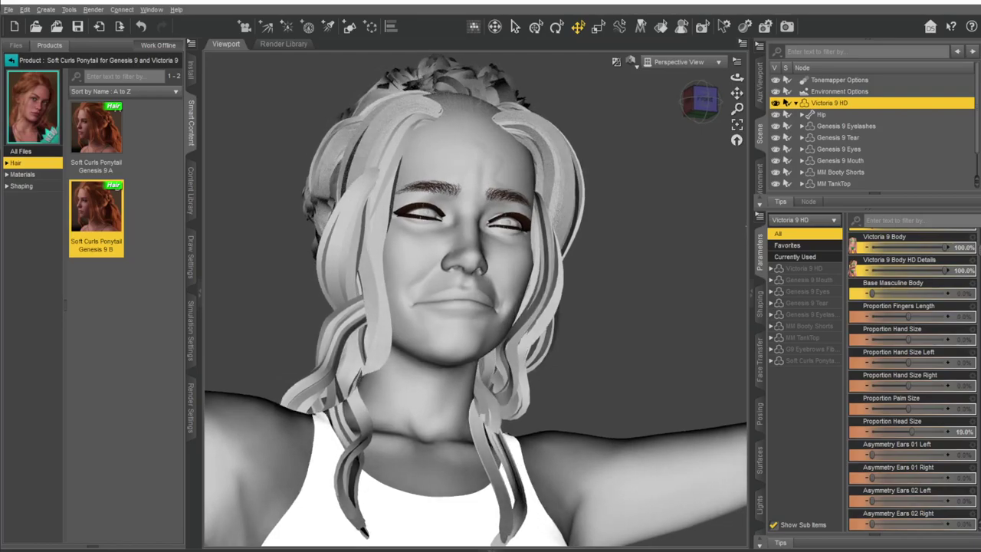
{"action": "left_click_drag", "start_coordinate": [694, 106], "coordinate": [702, 99]}
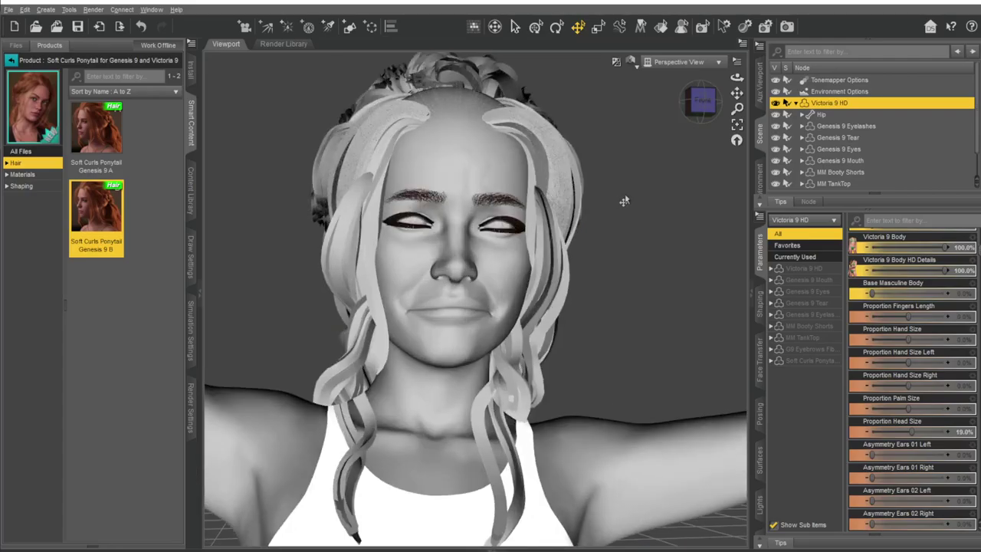
{"action": "scroll", "coordinate": [625, 201], "scroll_direction": "up", "scroll_amount": 2}
{"action": "scroll", "coordinate": [476, 300], "scroll_direction": "up", "scroll_amount": 1}
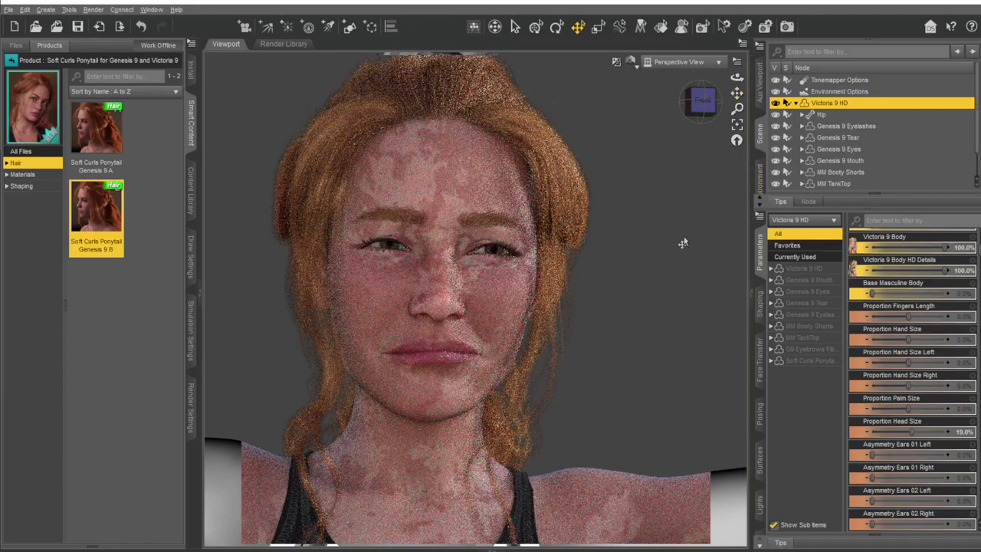
{"action": "scroll", "coordinate": [679, 244], "scroll_direction": "up", "scroll_amount": 2}
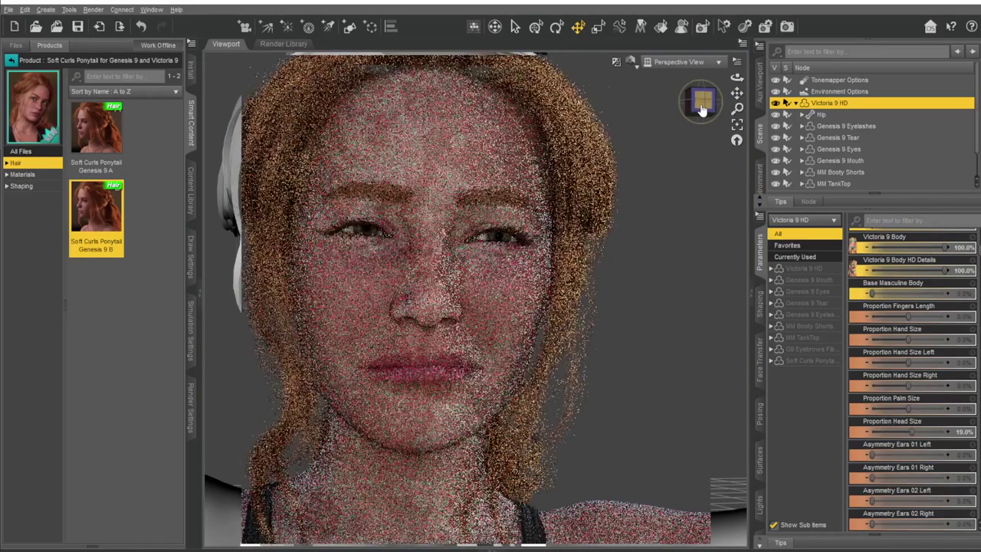
{"action": "left_click_drag", "start_coordinate": [702, 101], "coordinate": [705, 100]}
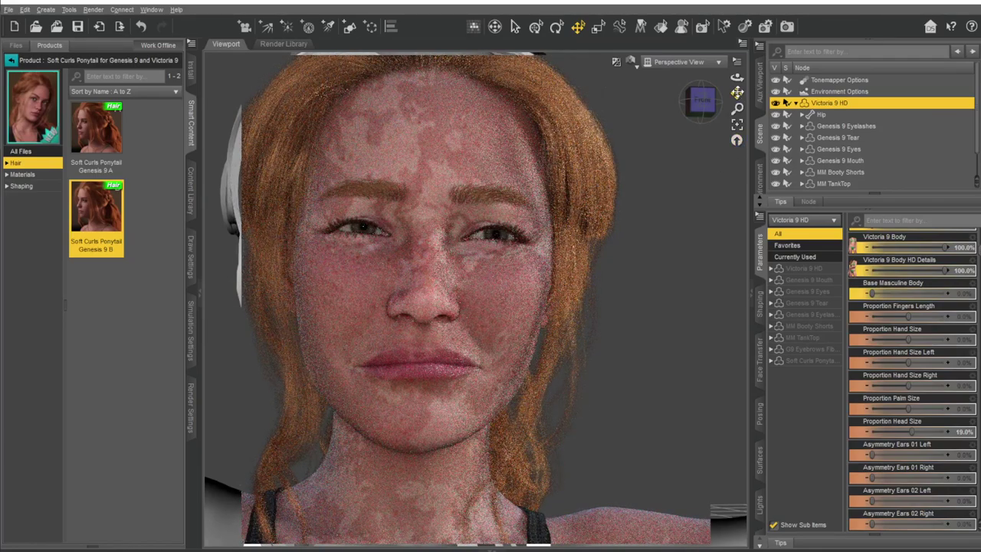
{"action": "mouse_move", "coordinate": [737, 92]}
{"action": "left_mouse_down"}
{"action": "mouse_move", "coordinate": [738, 115]}
{"action": "mouse_move", "coordinate": [753, 94]}
{"action": "left_mouse_up"}
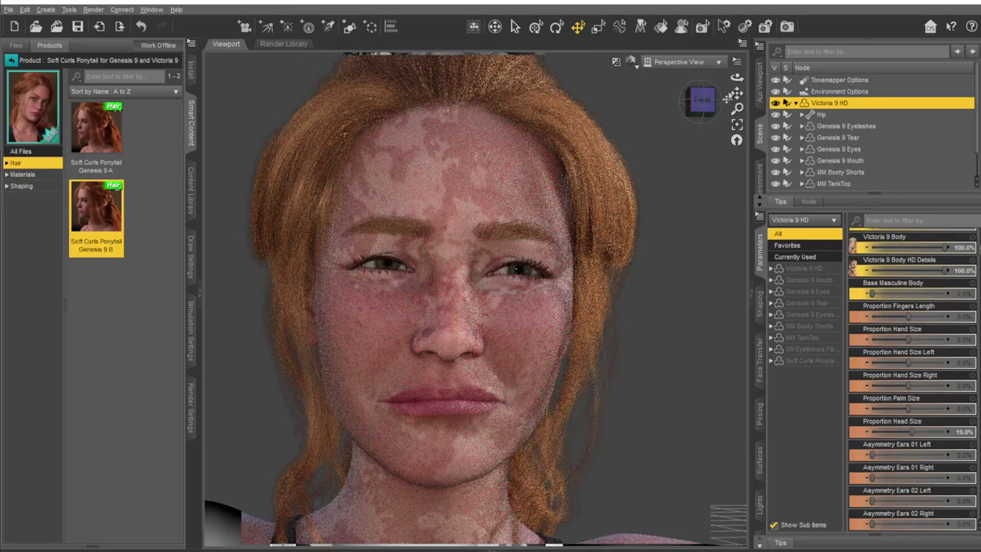
- Filter the Smart Content products to the Render Settings category, widening the category tree
{"action": "left_click", "coordinate": [11, 61]}
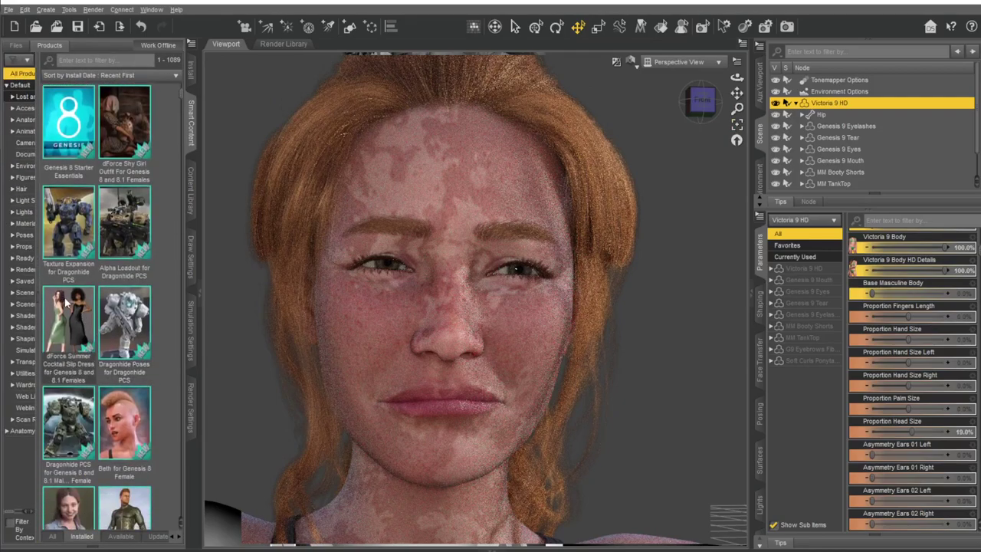
{"action": "left_click", "coordinate": [21, 179]}
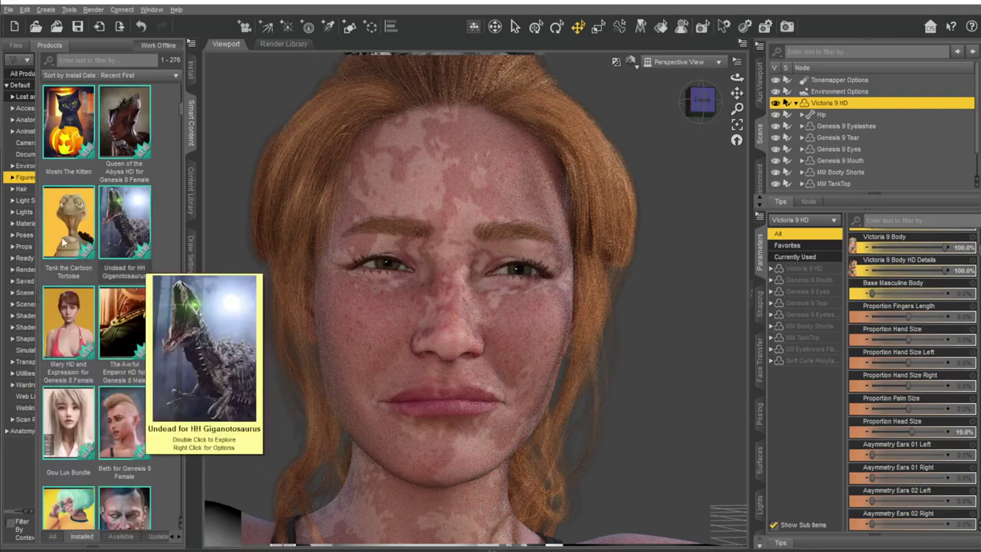
{"action": "left_click", "coordinate": [20, 270]}
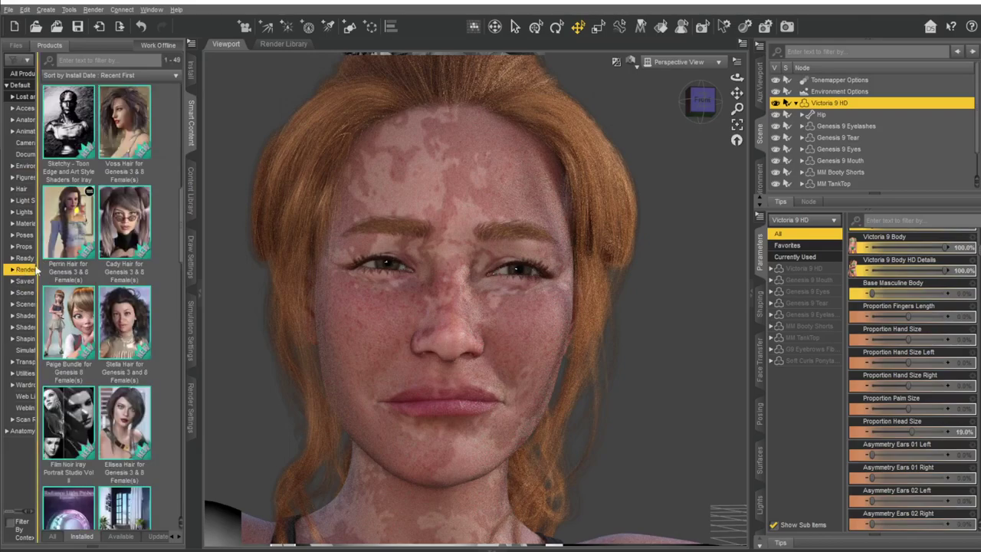
{"action": "left_click", "coordinate": [20, 259]}
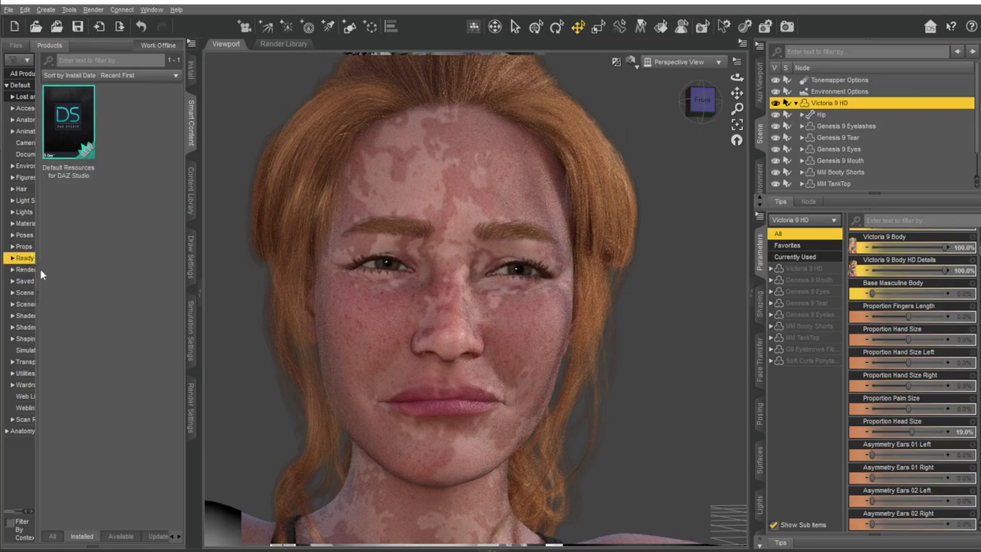
{"action": "left_click_drag", "start_coordinate": [38, 268], "coordinate": [66, 279]}
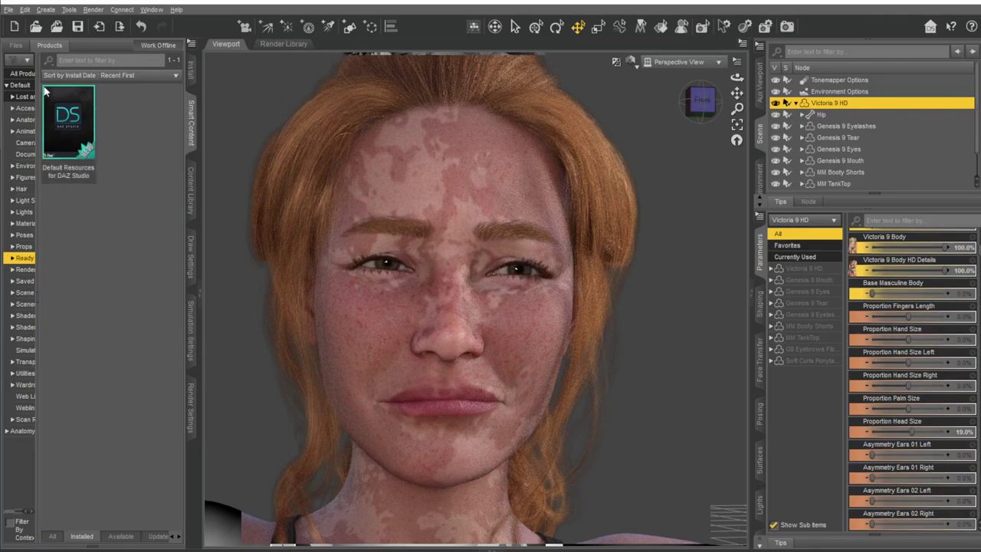
{"action": "left_click_drag", "start_coordinate": [36, 105], "coordinate": [37, 192]}
{"action": "left_click", "coordinate": [30, 273]}
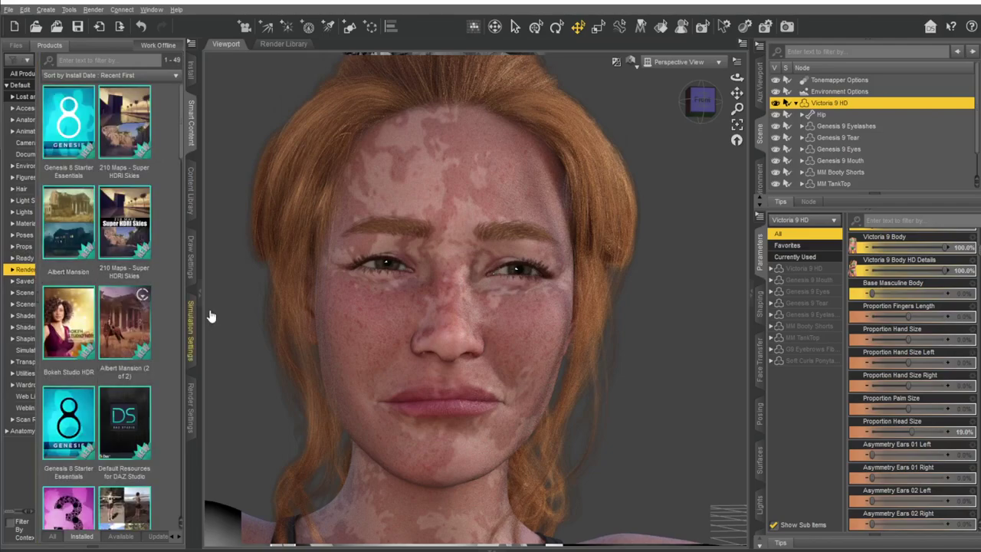
{"action": "mouse_move", "coordinate": [124, 322]}
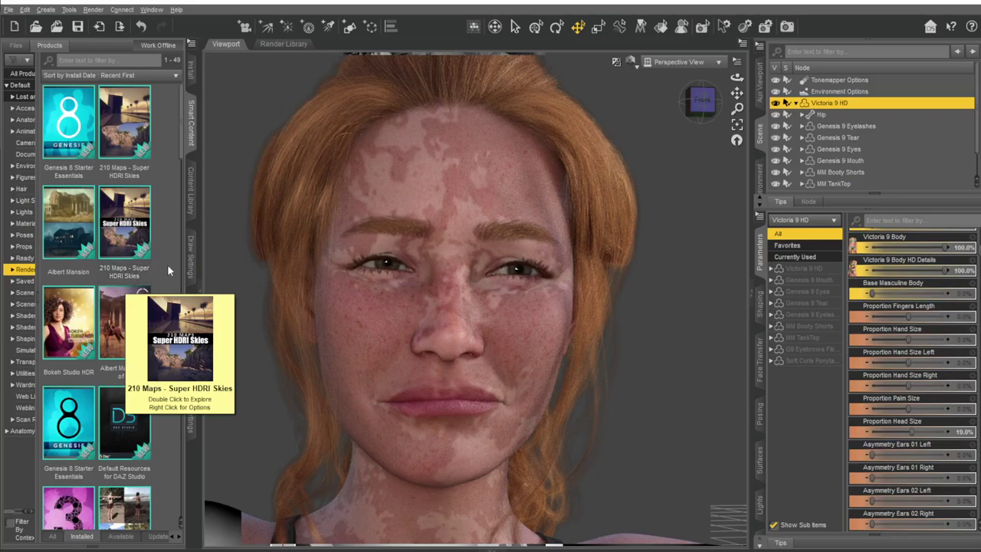
- Scroll the Render Settings products down to the HDRI PhotoShoot product
{"action": "scroll", "coordinate": [88, 335], "scroll_direction": "down", "scroll_amount": 3}
{"action": "scroll", "coordinate": [88, 335], "scroll_direction": "down", "scroll_amount": 2}
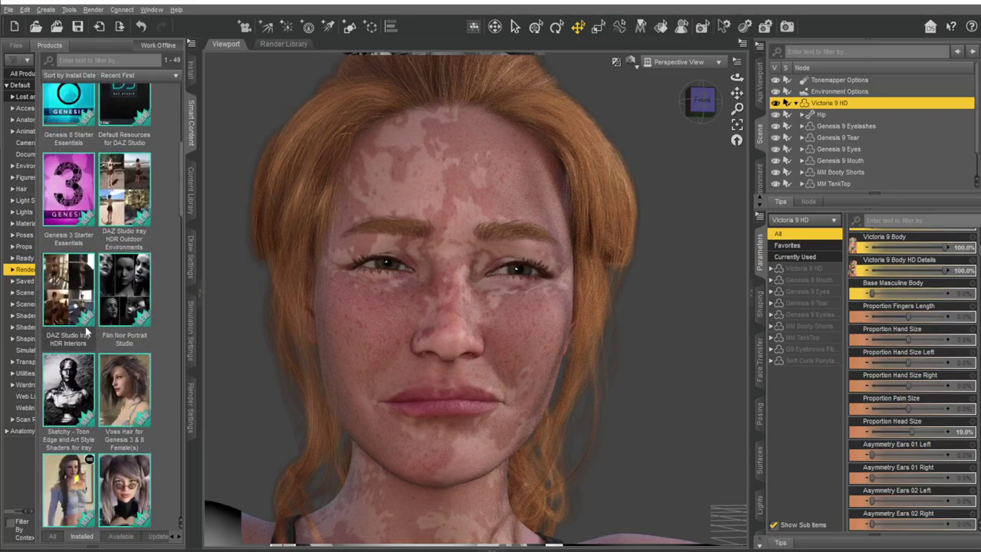
{"action": "scroll", "coordinate": [87, 332], "scroll_direction": "down", "scroll_amount": 3}
{"action": "scroll", "coordinate": [86, 329], "scroll_direction": "down", "scroll_amount": 3}
{"action": "scroll", "coordinate": [85, 326], "scroll_direction": "down", "scroll_amount": 3}
{"action": "scroll", "coordinate": [85, 327], "scroll_direction": "down", "scroll_amount": 3}
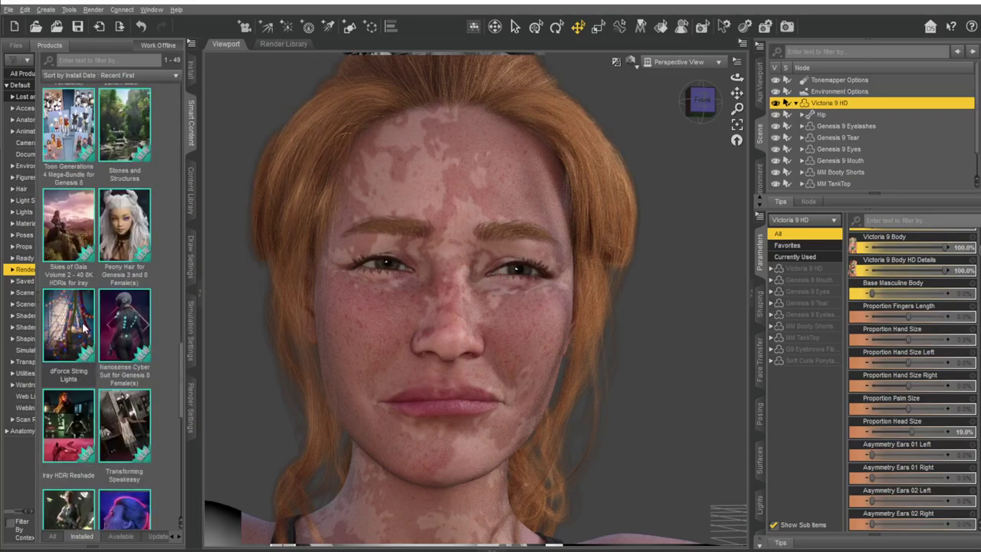
{"action": "scroll", "coordinate": [84, 327], "scroll_direction": "down", "scroll_amount": 3}
{"action": "scroll", "coordinate": [85, 328], "scroll_direction": "down", "scroll_amount": 3}
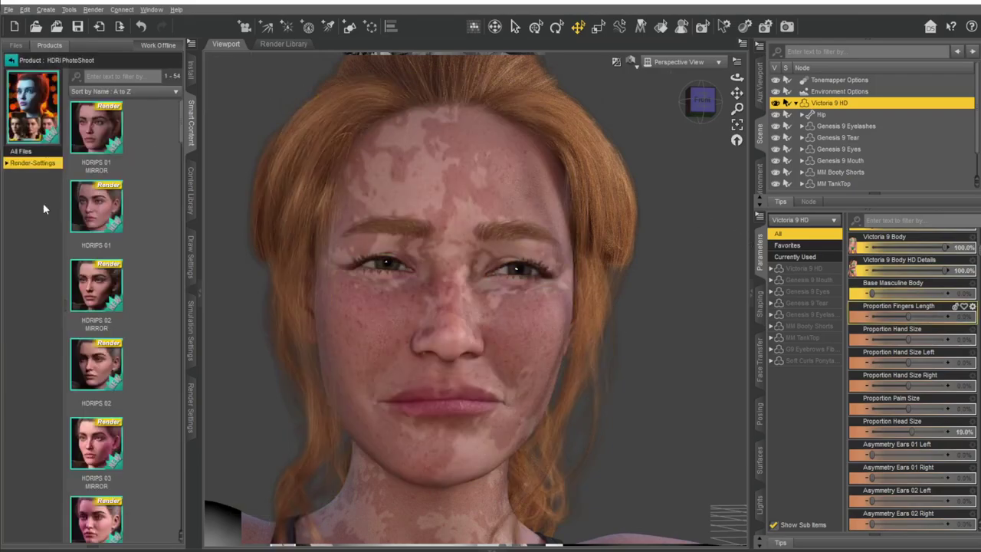
- Apply the HDRIPS 21 HDRI preset to light Victoria 9 HD in warm orange with cool rim light
{"action": "scroll", "coordinate": [125, 280], "scroll_direction": "down", "scroll_amount": 3}
{"action": "scroll", "coordinate": [124, 301], "scroll_direction": "down", "scroll_amount": 3}
{"action": "scroll", "coordinate": [121, 372], "scroll_direction": "down", "scroll_amount": 3}
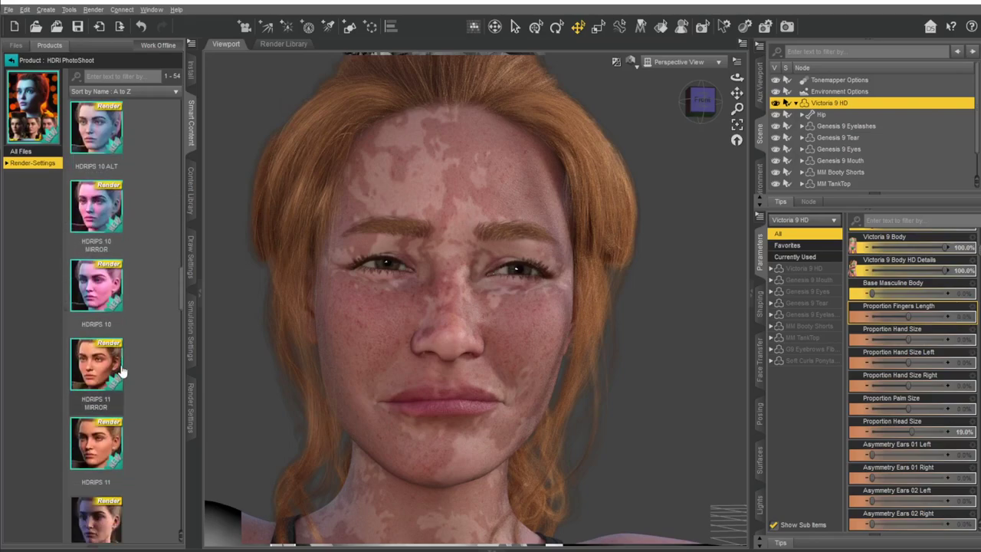
{"action": "scroll", "coordinate": [120, 371], "scroll_direction": "down", "scroll_amount": 5}
{"action": "scroll", "coordinate": [118, 384], "scroll_direction": "down", "scroll_amount": 5}
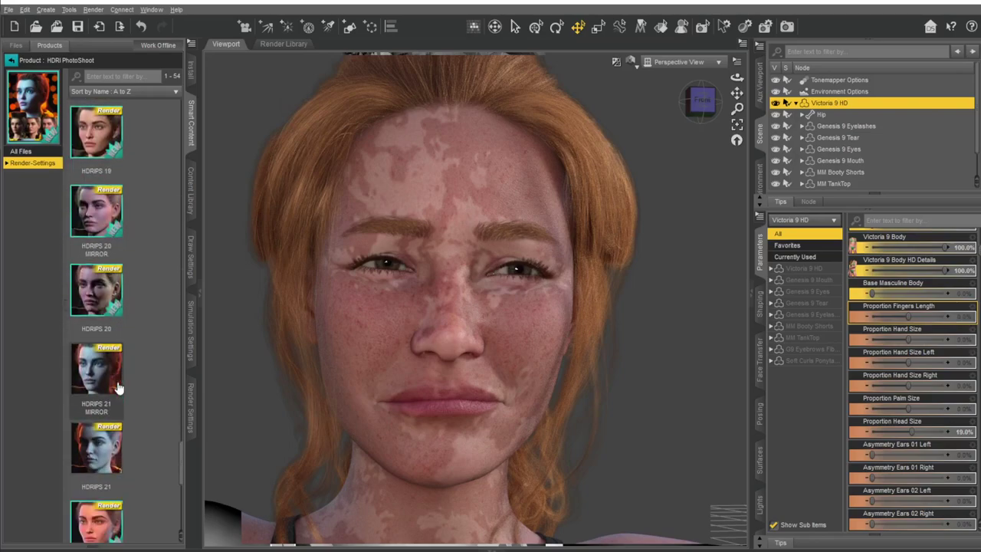
{"action": "scroll", "coordinate": [117, 389], "scroll_direction": "down", "scroll_amount": 2}
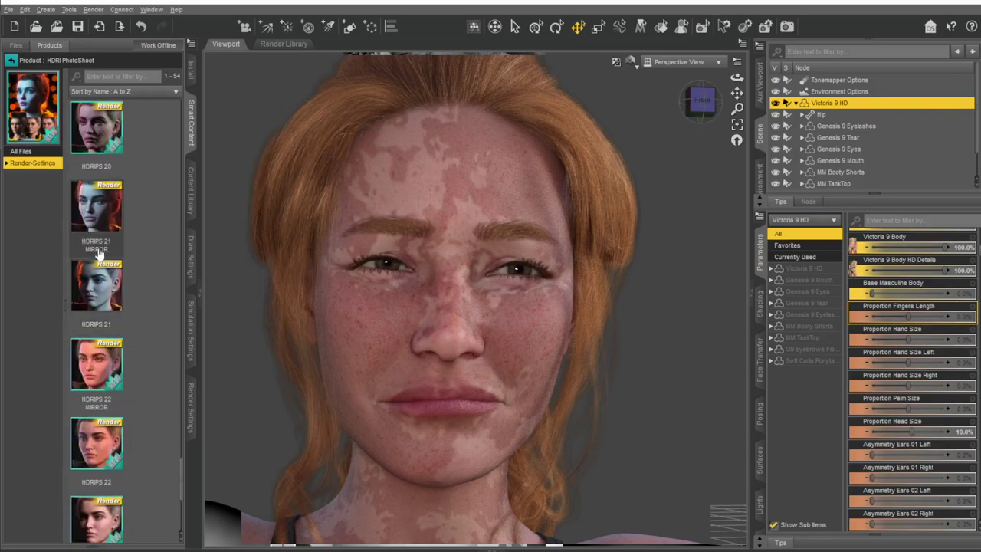
{"action": "double_click", "coordinate": [98, 282]}
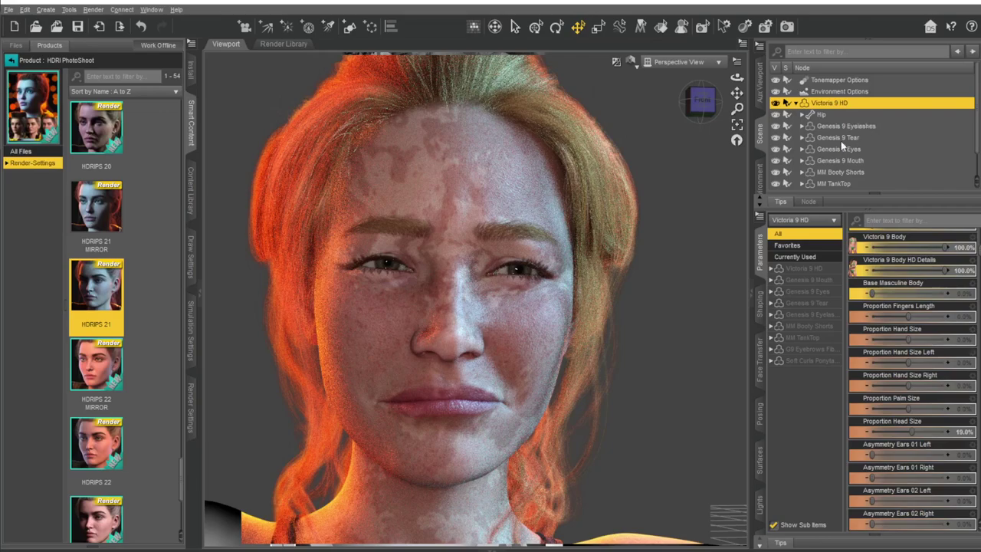
{"action": "left_click", "coordinate": [796, 103]}
- Show Environment Options: Dome Mode Infinite Sphere, Environment Intensity 1.00, dome rotation 0.00
{"action": "left_click", "coordinate": [839, 80]}
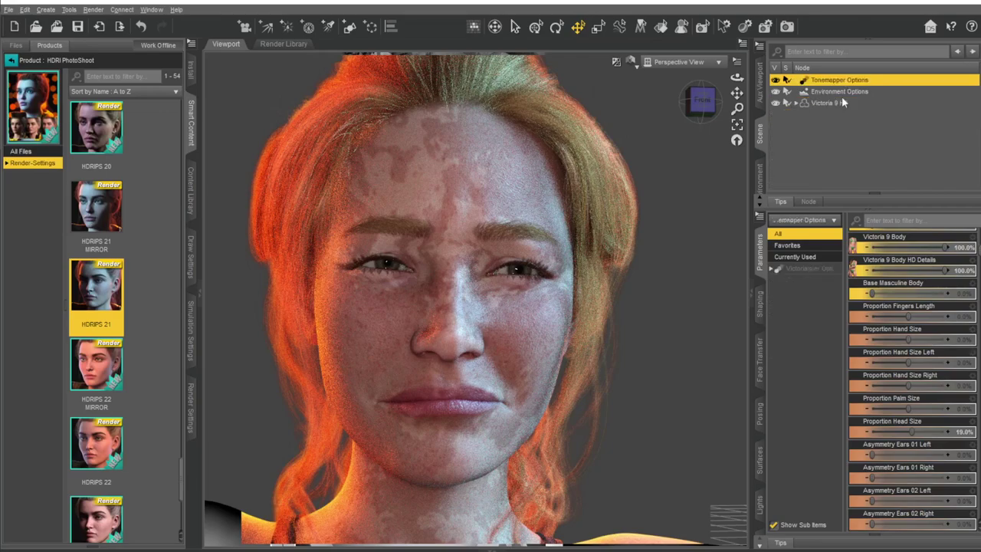
{"action": "left_click", "coordinate": [837, 92]}
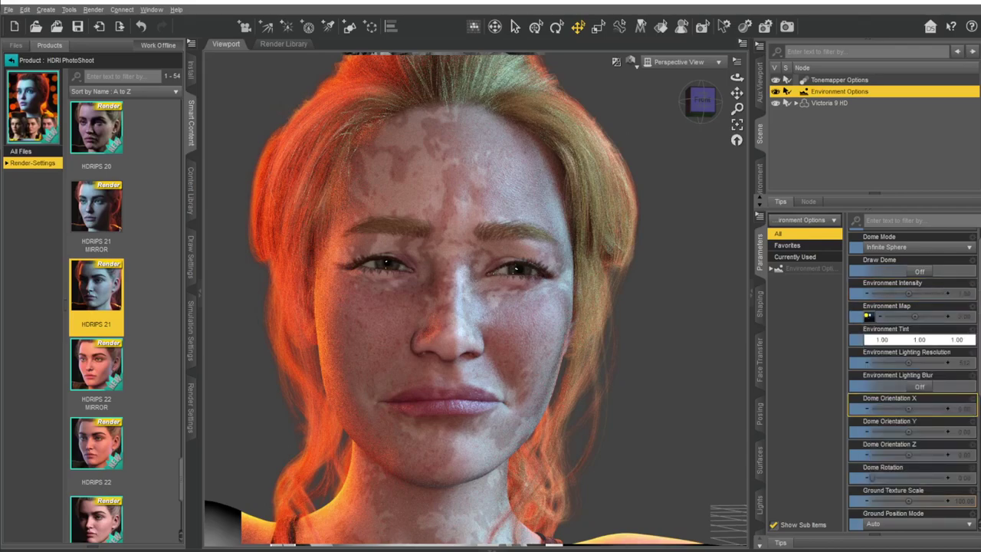
{"action": "mouse_move", "coordinate": [912, 403]}
{"action": "scroll", "coordinate": [909, 429], "scroll_direction": "down", "scroll_amount": 3}
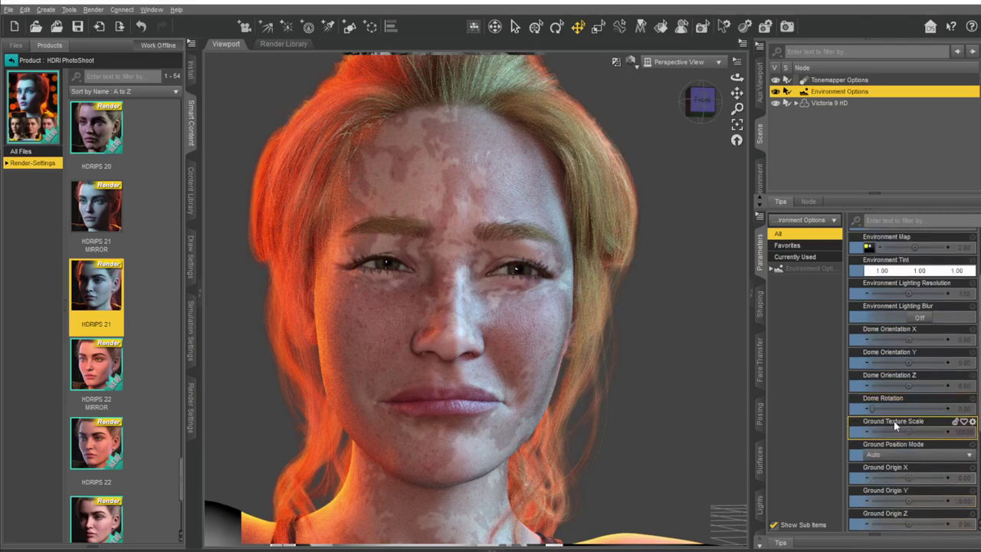
{"action": "scroll", "coordinate": [885, 289], "scroll_direction": "up", "scroll_amount": 2}
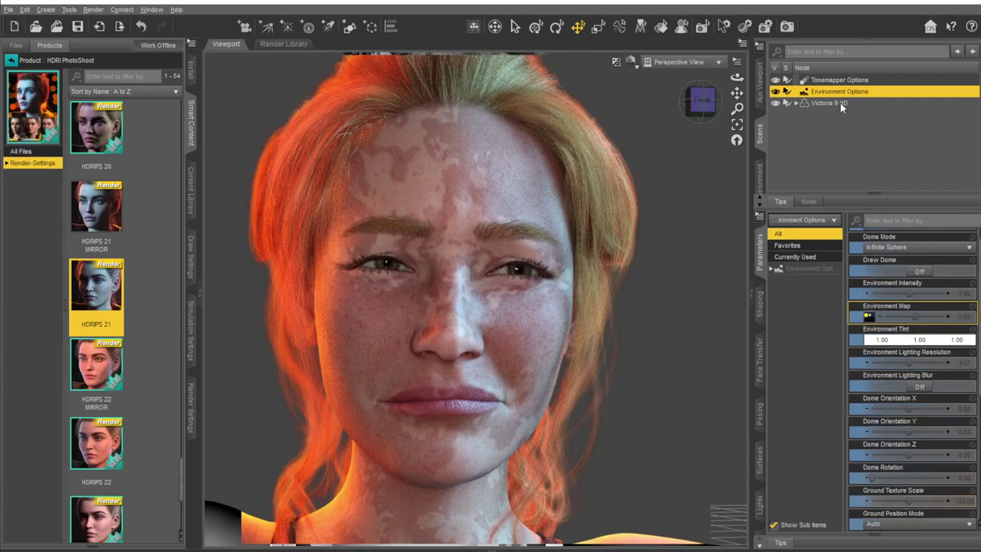
- Change the tonemapper Exposure Value to 15
{"action": "left_click", "coordinate": [839, 80]}
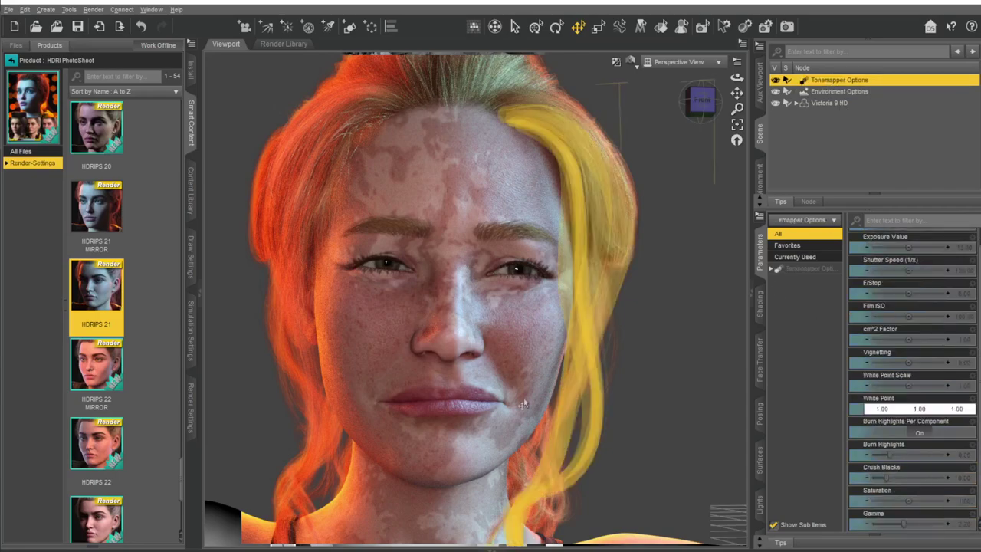
{"action": "scroll", "coordinate": [910, 309], "scroll_direction": "up", "scroll_amount": 1}
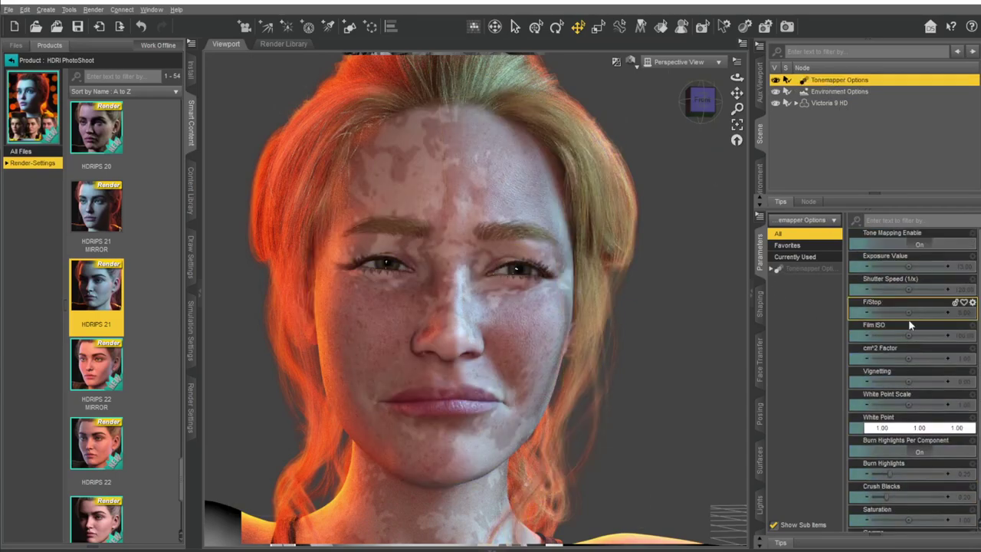
{"action": "left_click", "coordinate": [960, 265]}
{"action": "key", "text": "BackSpace"}
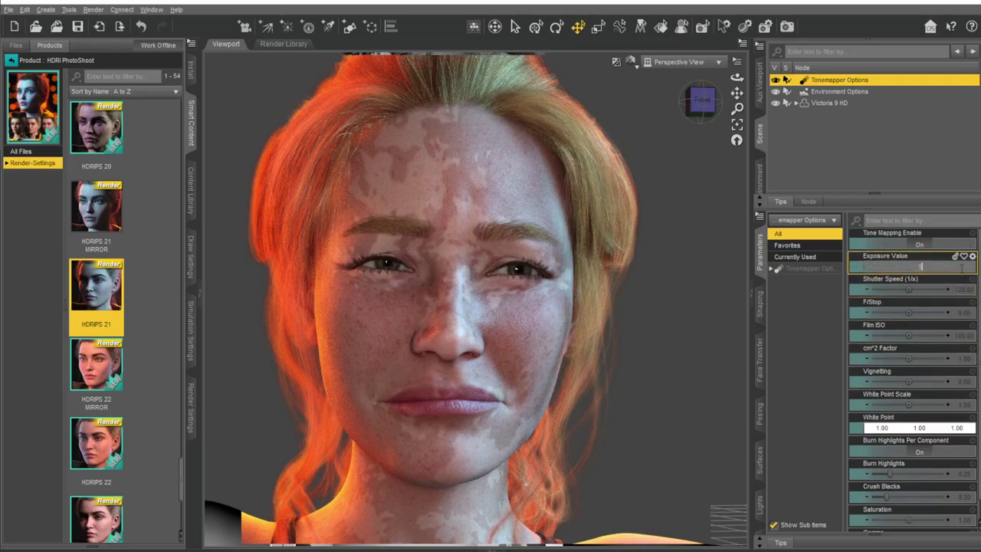
{"action": "type", "text": "15"}
{"action": "key", "text": "Return"}
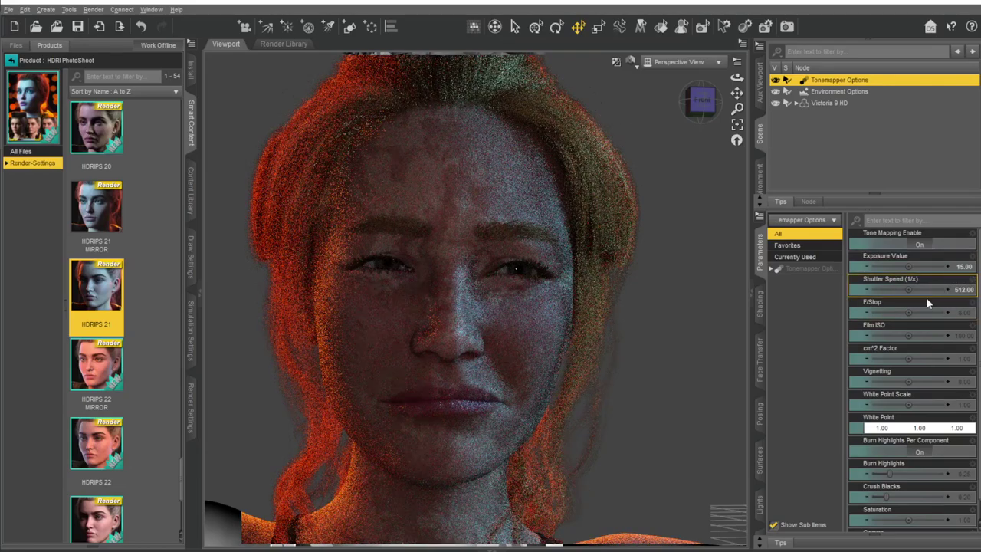
- Rotate the HDRI dome to shift the light direction on the face
{"action": "left_click", "coordinate": [823, 91]}
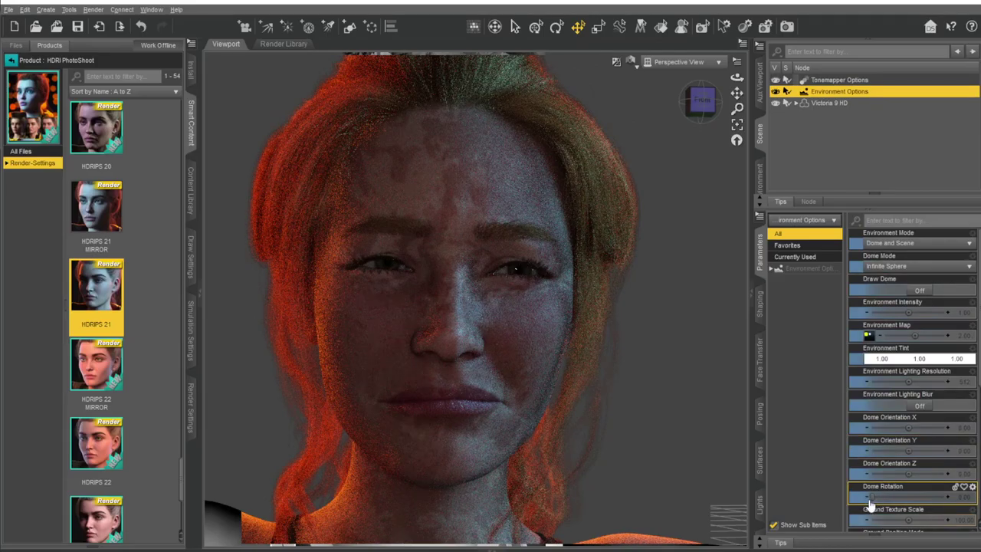
{"action": "left_click_drag", "start_coordinate": [870, 498], "coordinate": [902, 497]}
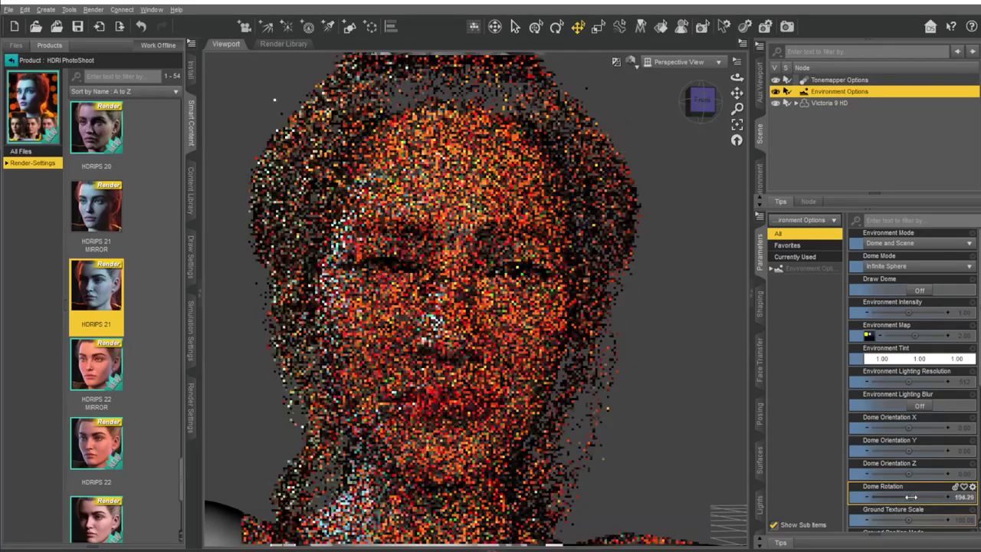
{"action": "left_click_drag", "start_coordinate": [911, 497], "coordinate": [936, 496]}
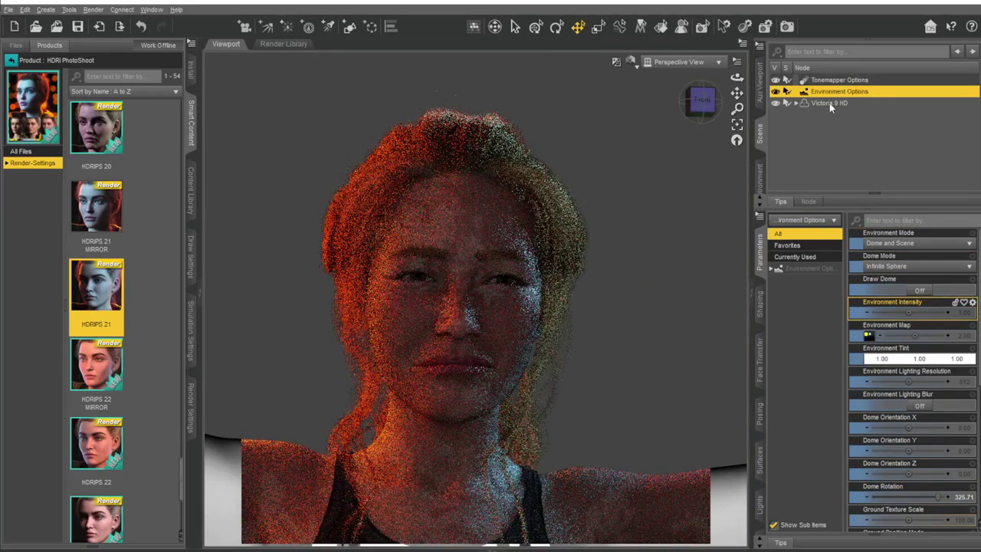
{"action": "left_click", "coordinate": [829, 102]}
{"action": "left_click", "coordinate": [838, 91]}
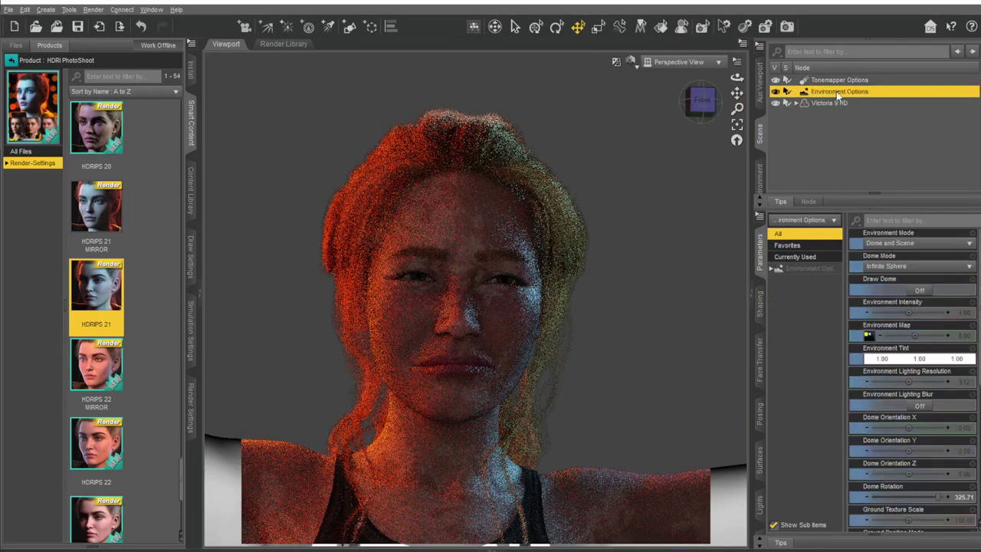
{"action": "scroll", "coordinate": [911, 436], "scroll_direction": "down", "scroll_amount": 3}
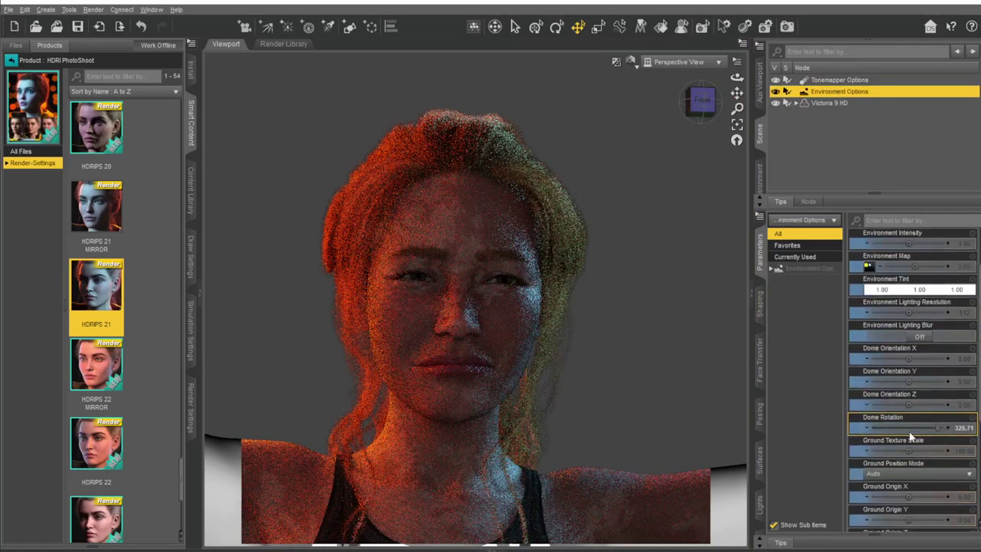
{"action": "left_click_drag", "start_coordinate": [940, 433], "coordinate": [881, 427]}
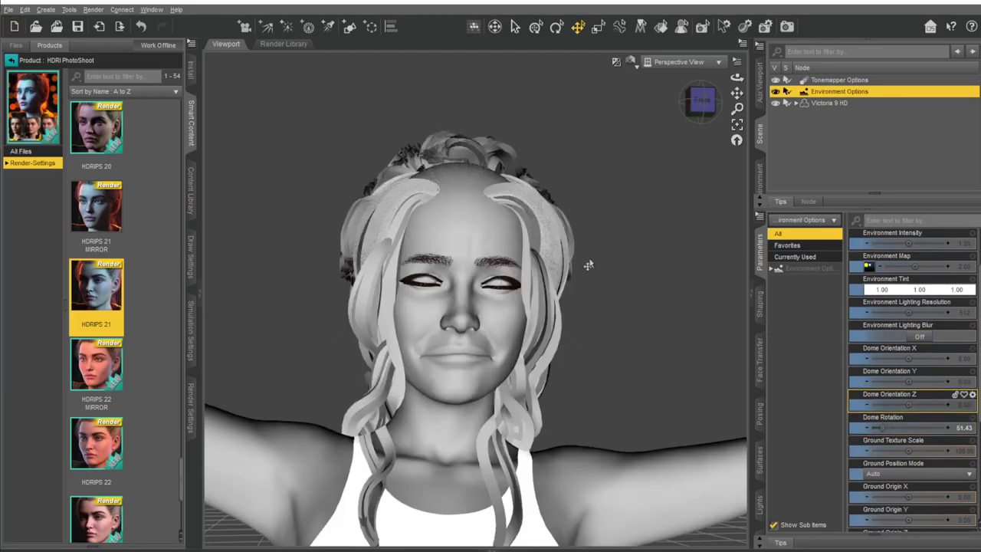
- Lower the tonemapper Exposure Value to 14
{"action": "left_click", "coordinate": [847, 81]}
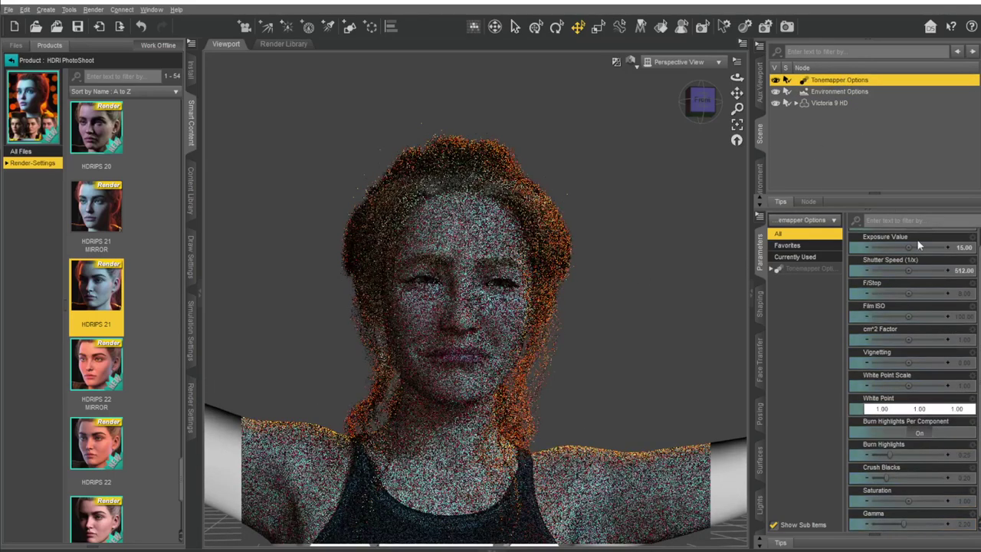
{"action": "mouse_move", "coordinate": [912, 242]}
{"action": "left_click", "coordinate": [961, 249]}
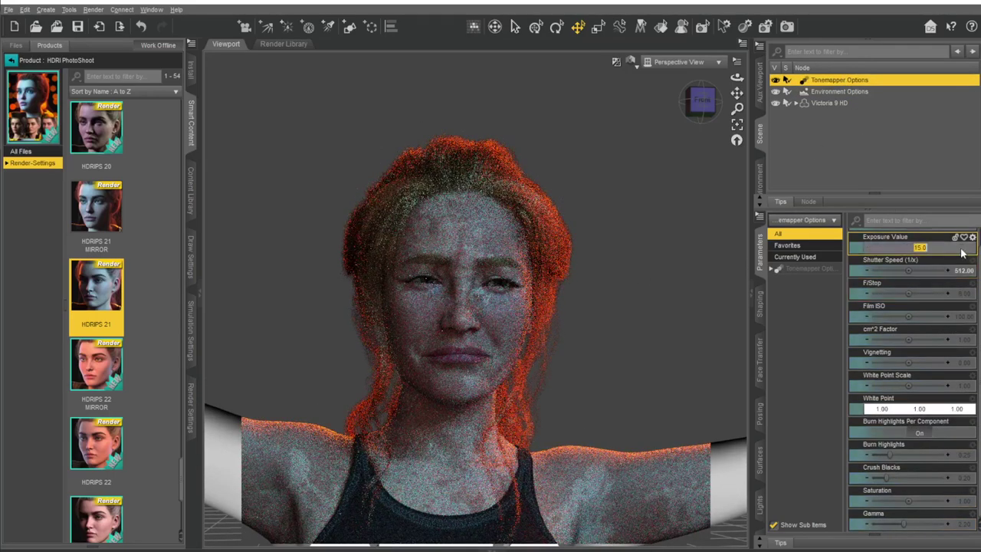
{"action": "type", "text": "14"}
{"action": "key", "text": "Return"}
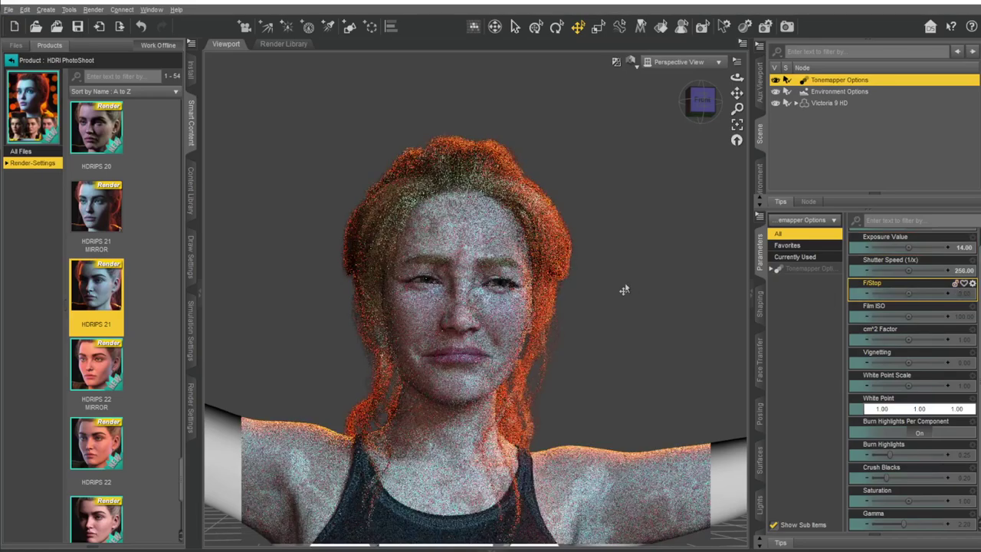
{"action": "scroll", "coordinate": [592, 288], "scroll_direction": "up", "scroll_amount": 3}
{"action": "scroll", "coordinate": [593, 288], "scroll_direction": "up", "scroll_amount": 2}
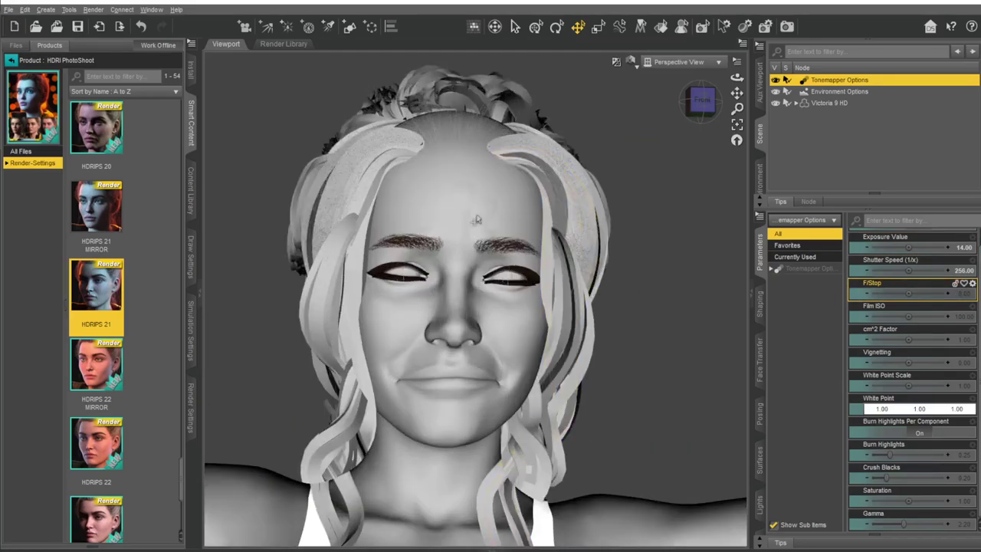
{"action": "left_click", "coordinate": [11, 60]}
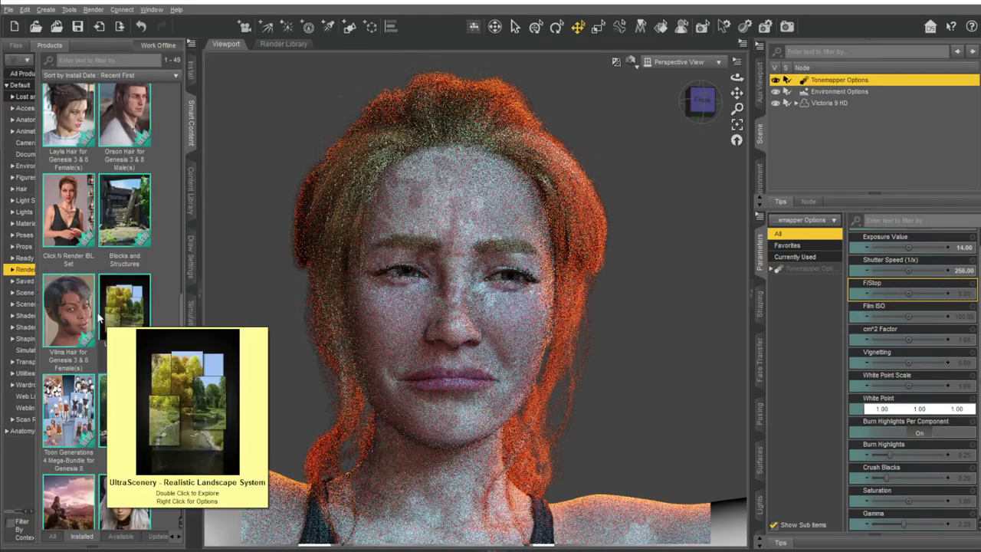
- Show All Products and scroll to the Emotions Expressions for Victoria 9 pack
{"action": "left_click", "coordinate": [19, 74]}
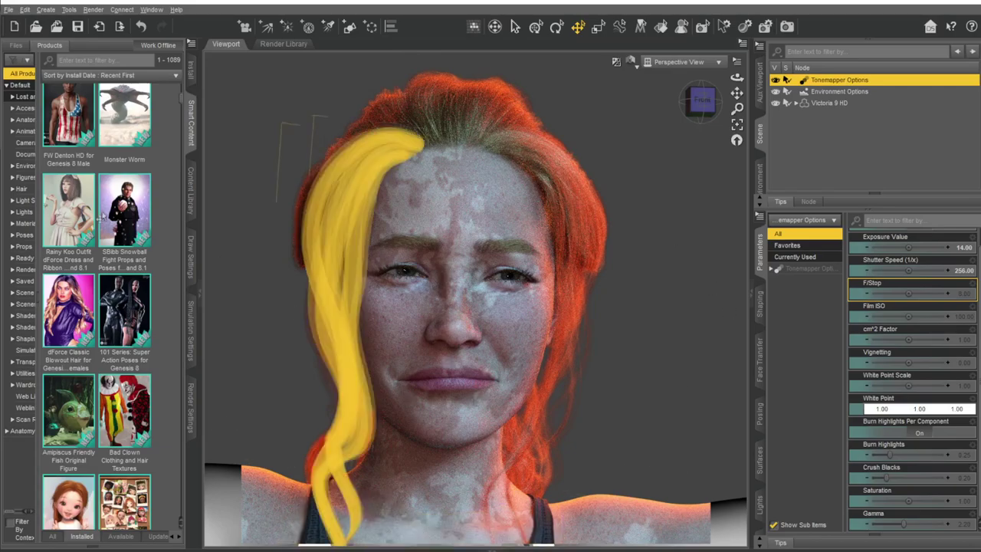
{"action": "scroll", "coordinate": [76, 301], "scroll_direction": "up", "scroll_amount": 5}
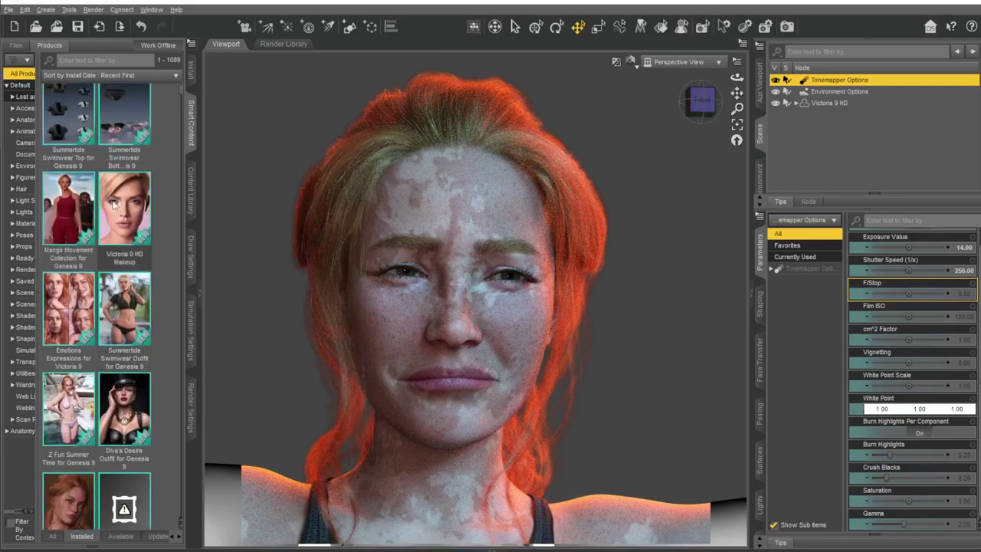
- Load the Emotions Ignore Victoria 9 expression pose onto Victoria 9 HD
{"action": "double_click", "coordinate": [74, 301]}
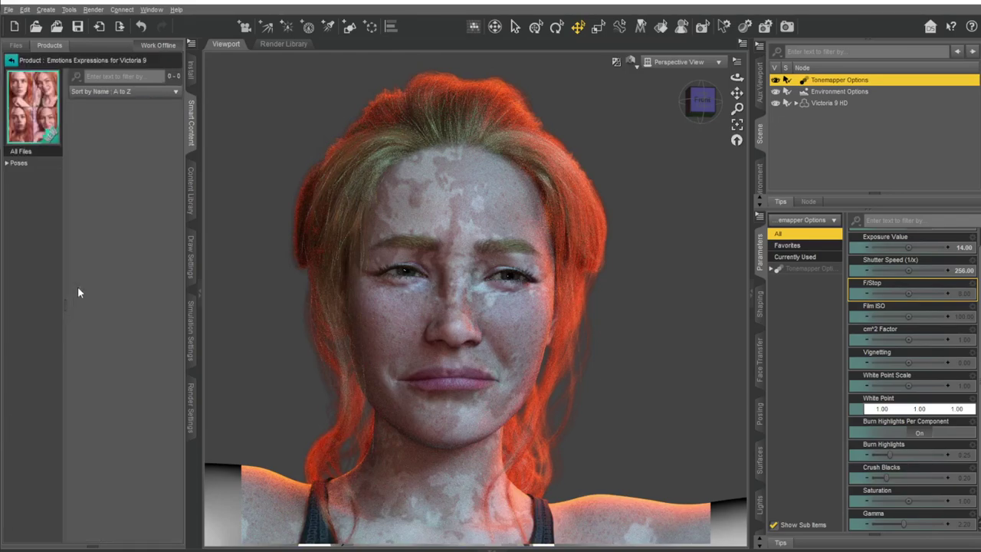
{"action": "left_click", "coordinate": [21, 163]}
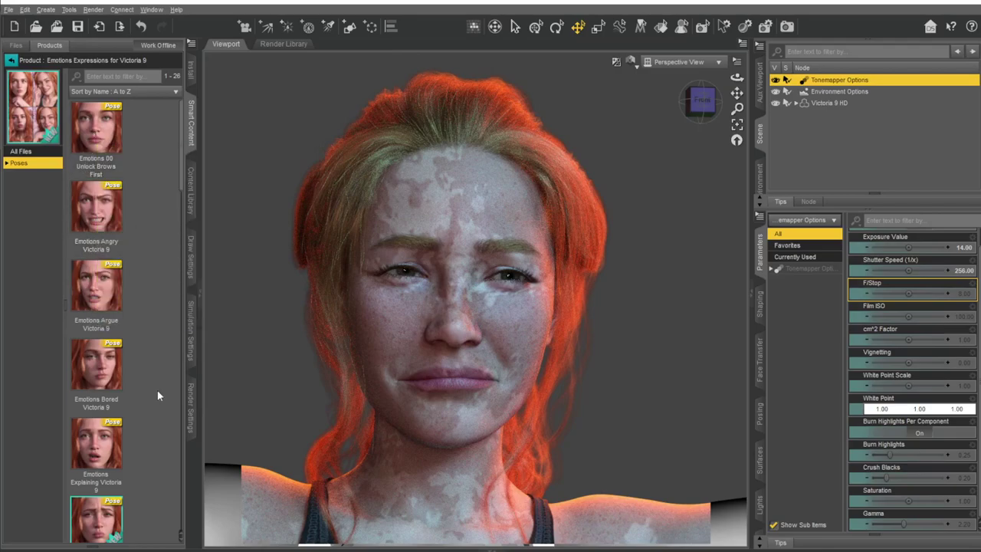
{"action": "scroll", "coordinate": [115, 307], "scroll_direction": "down", "scroll_amount": 2}
{"action": "scroll", "coordinate": [92, 222], "scroll_direction": "down", "scroll_amount": 1}
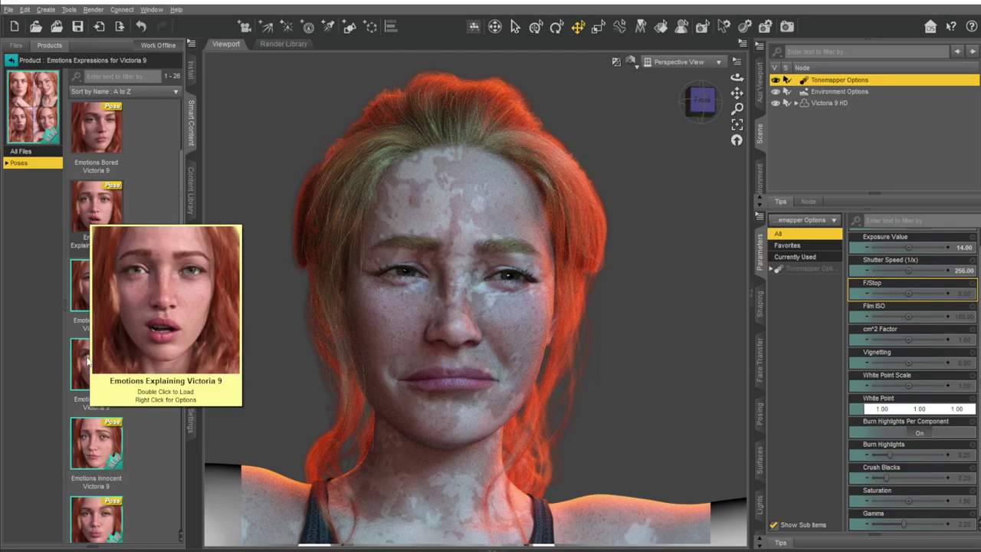
{"action": "left_click", "coordinate": [92, 366]}
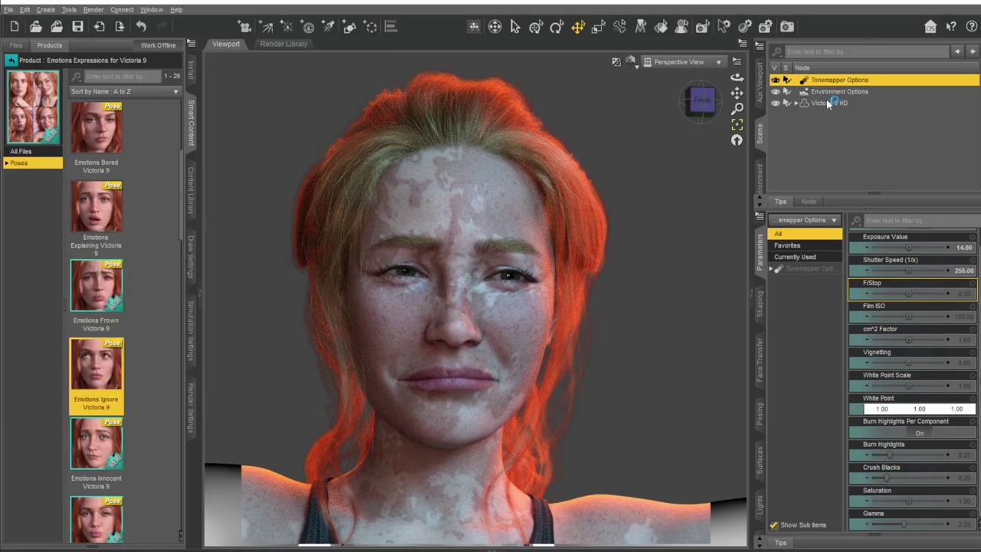
{"action": "left_click", "coordinate": [827, 104]}
{"action": "double_click", "coordinate": [86, 376]}
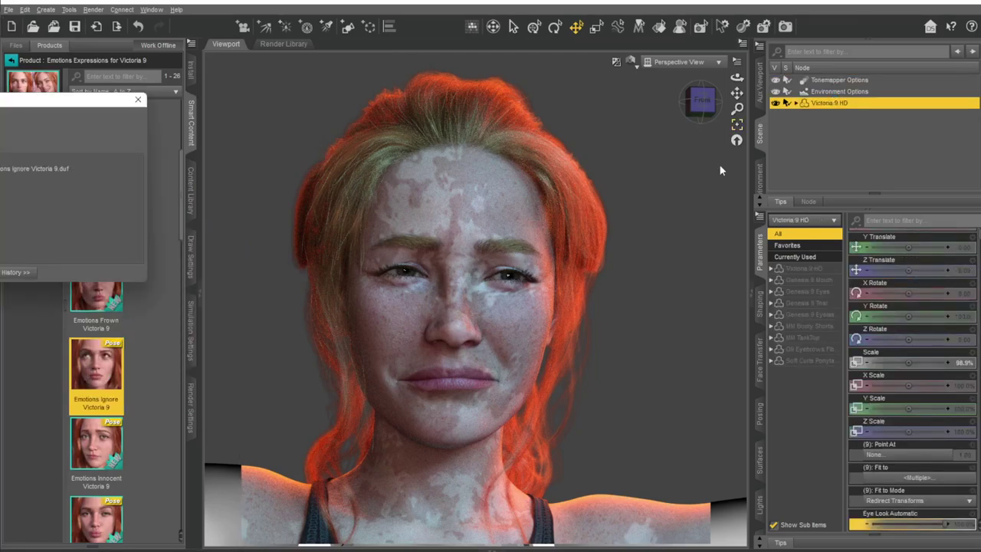
{"action": "left_click", "coordinate": [718, 172]}
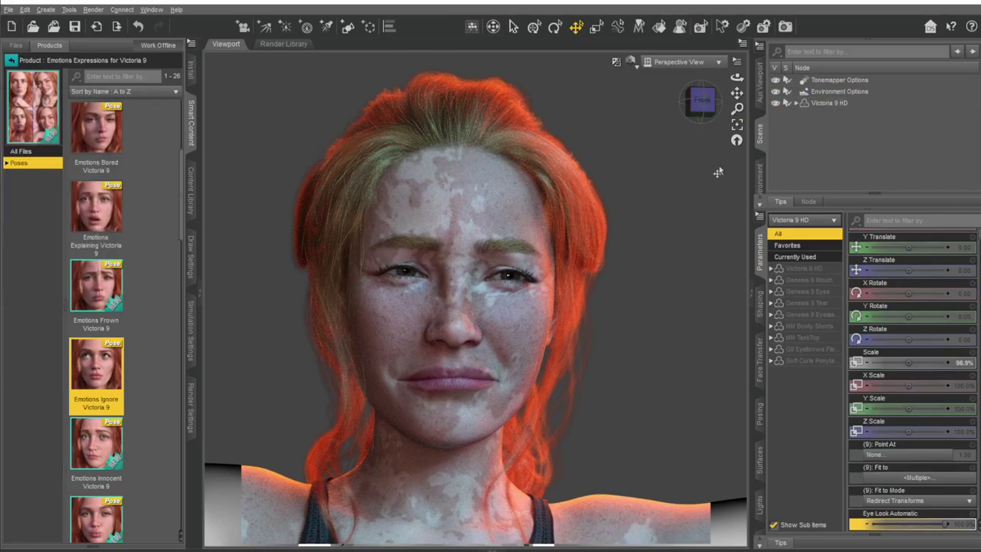
{"action": "key", "text": "ctrl+z"}
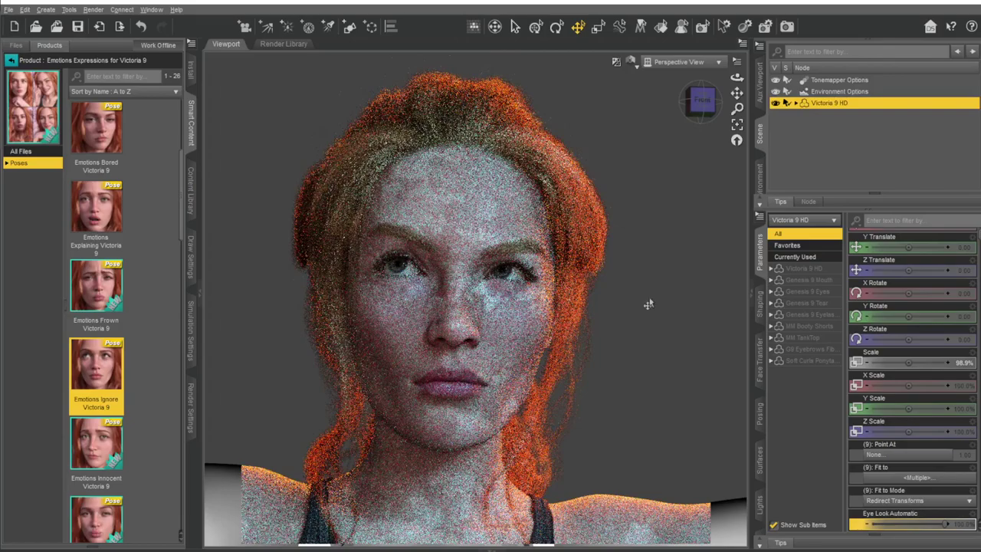
- Zoom, pan and orbit the viewport to a close-up of Victoria's face
{"action": "scroll", "coordinate": [520, 299], "scroll_direction": "up", "scroll_amount": 2}
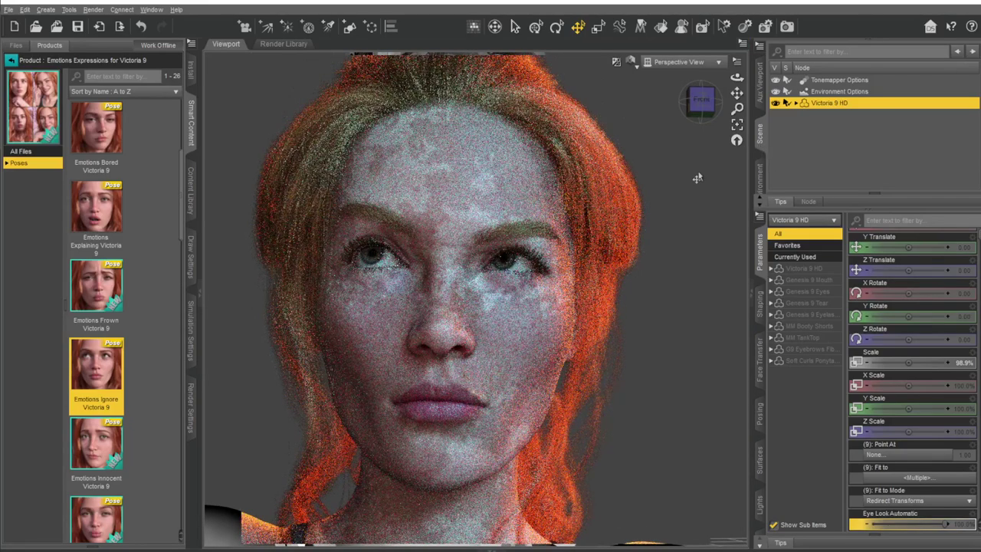
{"action": "scroll", "coordinate": [671, 186], "scroll_direction": "up", "scroll_amount": 1}
{"action": "scroll", "coordinate": [671, 186], "scroll_direction": "up", "scroll_amount": 2}
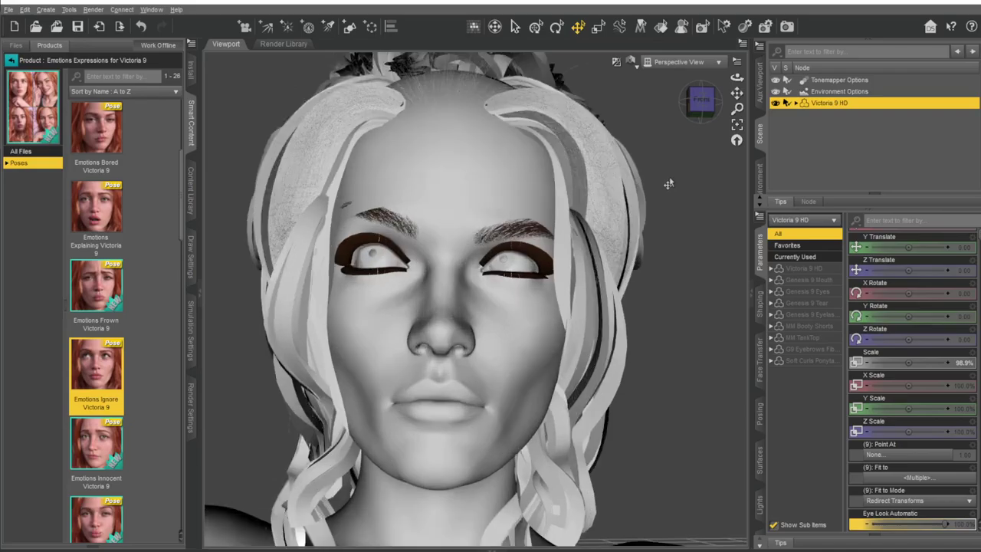
{"action": "scroll", "coordinate": [671, 186], "scroll_direction": "up", "scroll_amount": 2}
{"action": "scroll", "coordinate": [670, 185], "scroll_direction": "up", "scroll_amount": 2}
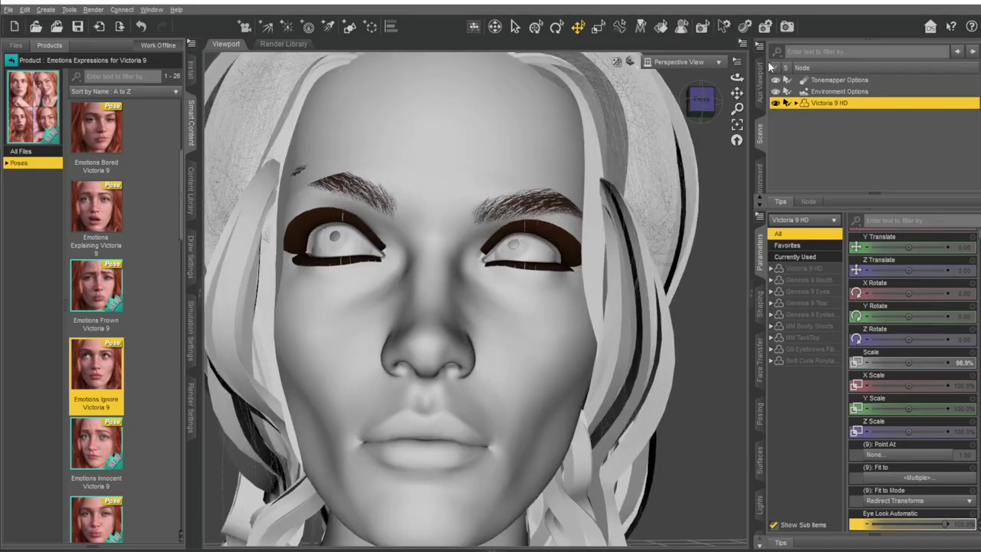
{"action": "left_click_drag", "start_coordinate": [737, 92], "coordinate": [797, 108]}
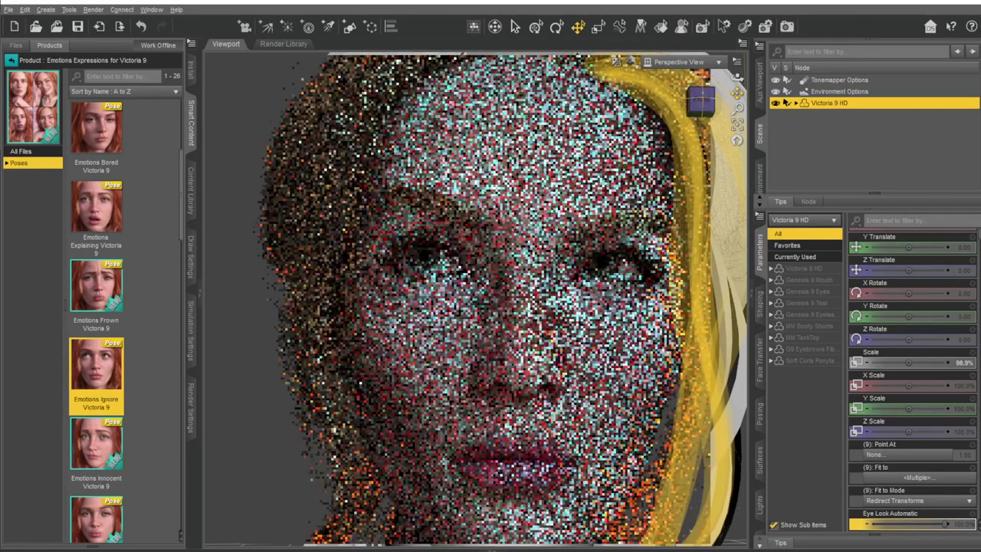
{"action": "mouse_move", "coordinate": [737, 92]}
{"action": "left_mouse_down"}
{"action": "mouse_move", "coordinate": [706, 95]}
{"action": "mouse_move", "coordinate": [731, 94]}
{"action": "mouse_move", "coordinate": [722, 92]}
{"action": "left_mouse_up"}
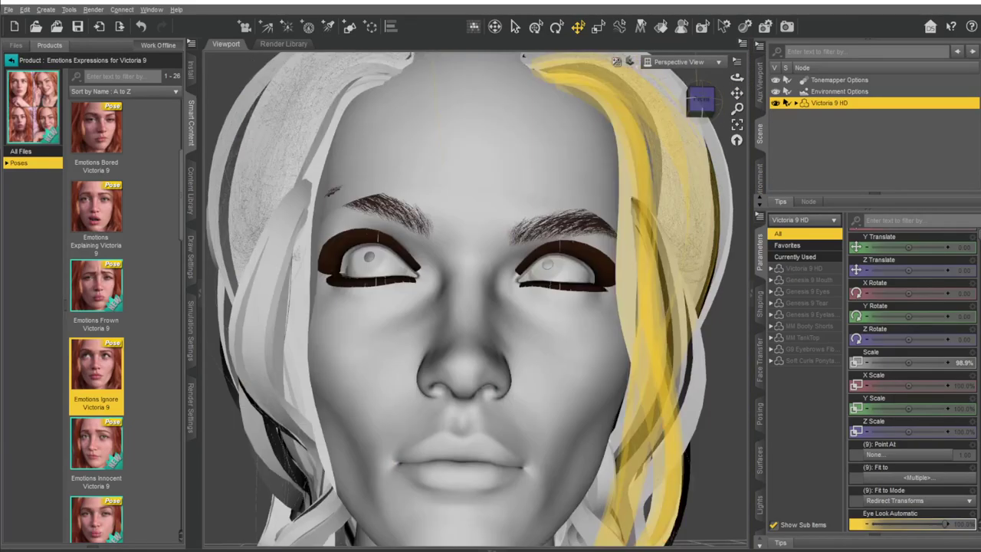
{"action": "left_click_drag", "start_coordinate": [737, 92], "coordinate": [735, 92]}
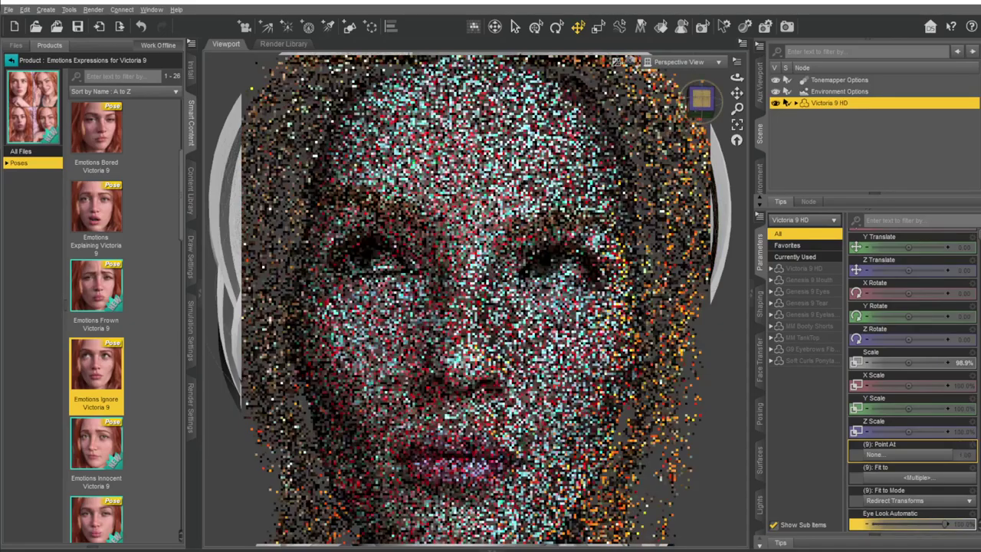
{"action": "left_click_drag", "start_coordinate": [701, 98], "coordinate": [699, 103]}
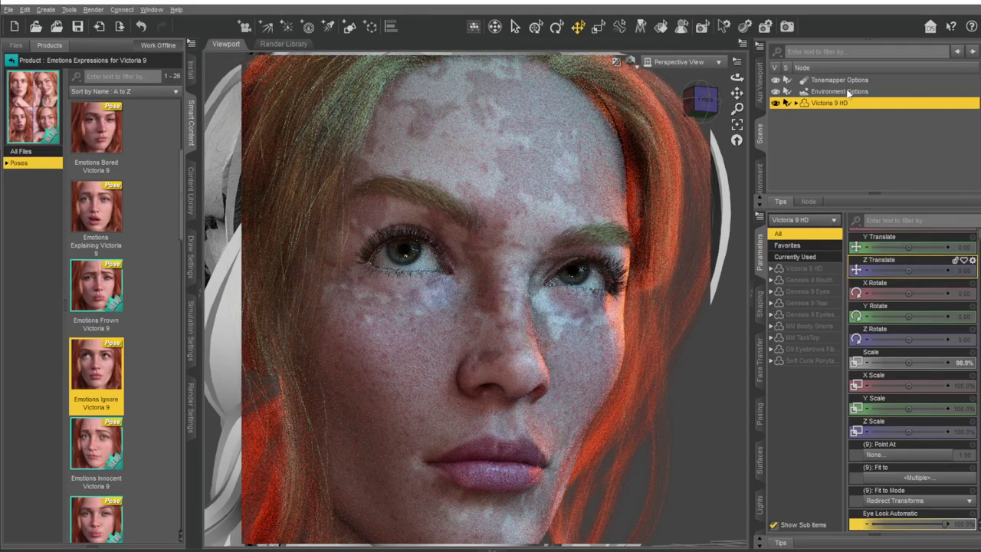
- Find the asymmetry morphs and set Face Heart Left to 38.1%
{"action": "scroll", "coordinate": [912, 382], "scroll_direction": "down", "scroll_amount": 5}
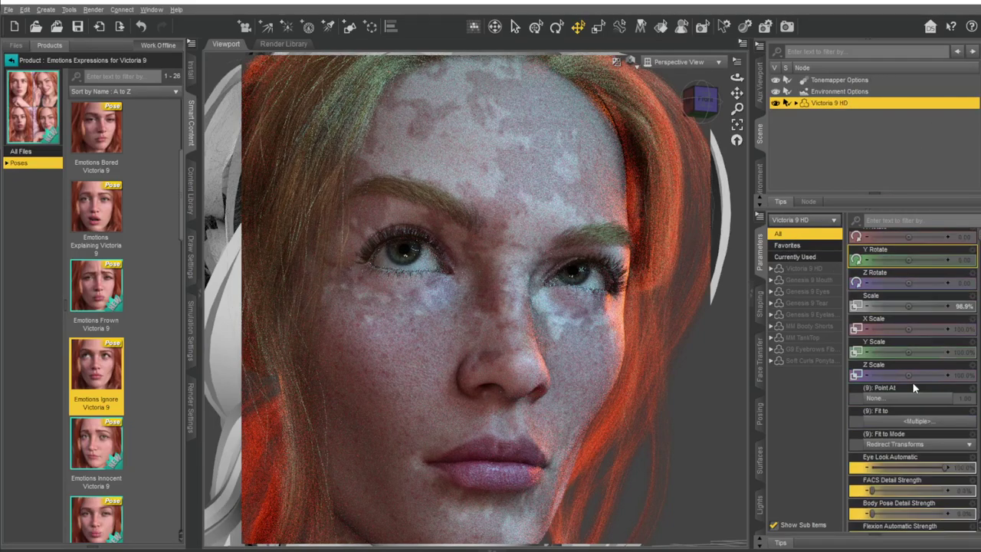
{"action": "scroll", "coordinate": [914, 415], "scroll_direction": "down", "scroll_amount": 5}
{"action": "scroll", "coordinate": [913, 415], "scroll_direction": "down", "scroll_amount": 5}
{"action": "scroll", "coordinate": [912, 410], "scroll_direction": "down", "scroll_amount": 5}
{"action": "scroll", "coordinate": [896, 403], "scroll_direction": "down", "scroll_amount": 2}
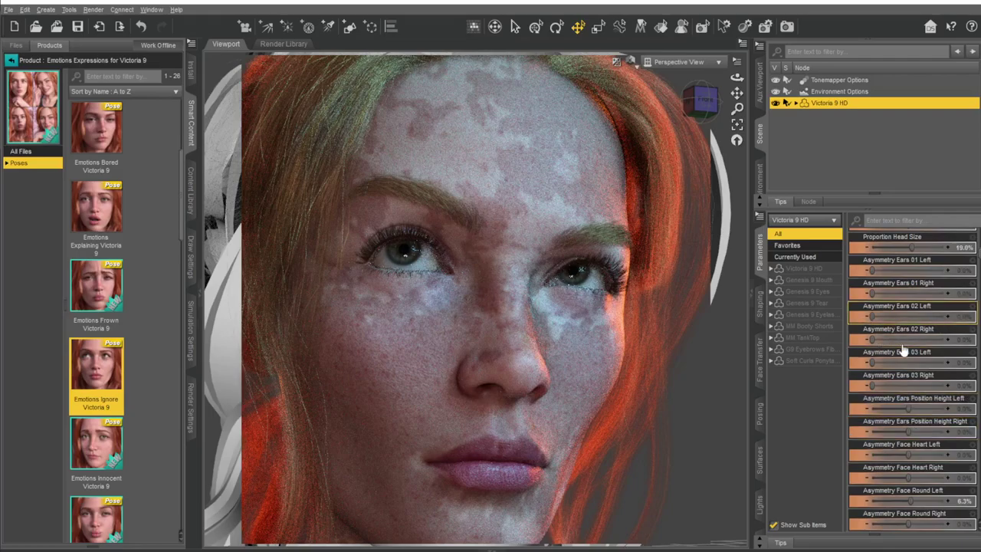
{"action": "scroll", "coordinate": [896, 335], "scroll_direction": "up", "scroll_amount": 1}
{"action": "scroll", "coordinate": [897, 335], "scroll_direction": "up", "scroll_amount": 1}
{"action": "scroll", "coordinate": [897, 335], "scroll_direction": "up", "scroll_amount": 2}
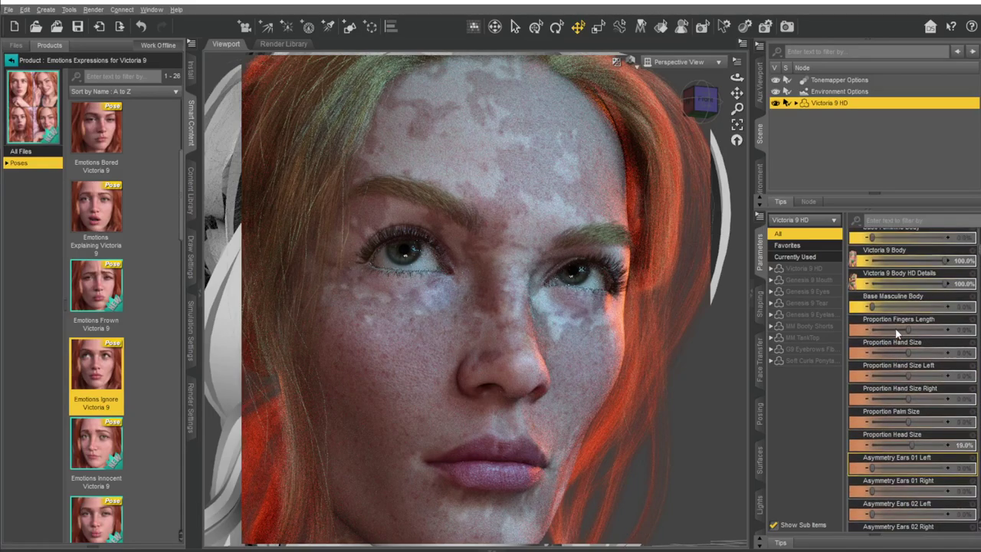
{"action": "scroll", "coordinate": [901, 334], "scroll_direction": "down", "scroll_amount": 3}
{"action": "scroll", "coordinate": [912, 337], "scroll_direction": "down", "scroll_amount": 3}
{"action": "scroll", "coordinate": [927, 342], "scroll_direction": "down", "scroll_amount": 2}
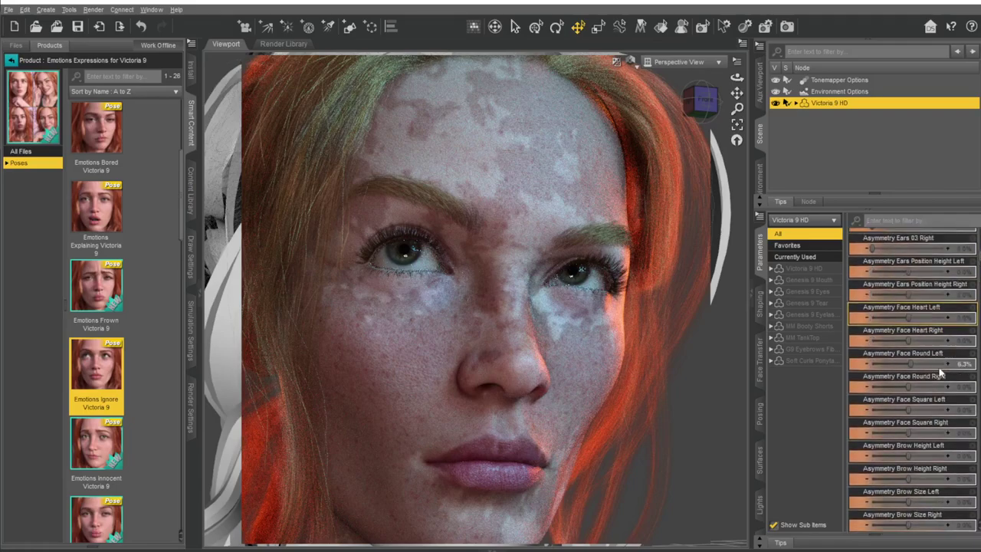
{"action": "scroll", "coordinate": [943, 346], "scroll_direction": "down", "scroll_amount": 2}
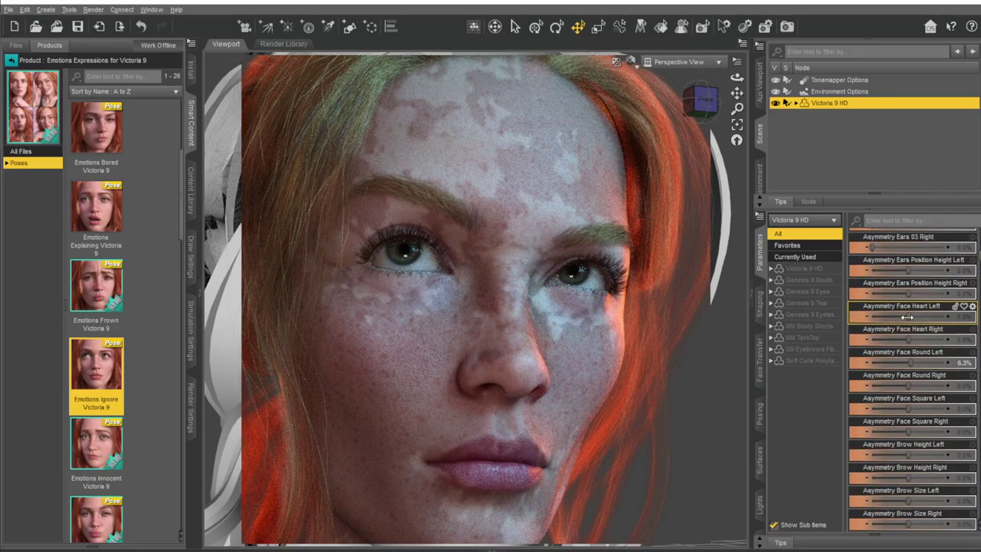
{"action": "left_click_drag", "start_coordinate": [907, 317], "coordinate": [922, 316]}
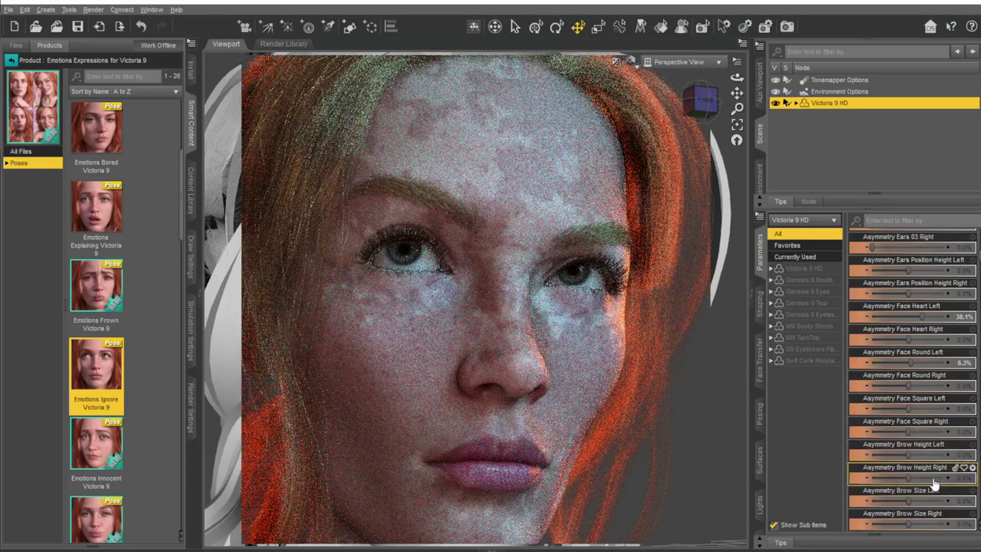
- Set Brow Height Left to 36.5% and Eyes Angle Left to 26.8%
{"action": "scroll", "coordinate": [930, 446], "scroll_direction": "down", "scroll_amount": 3}
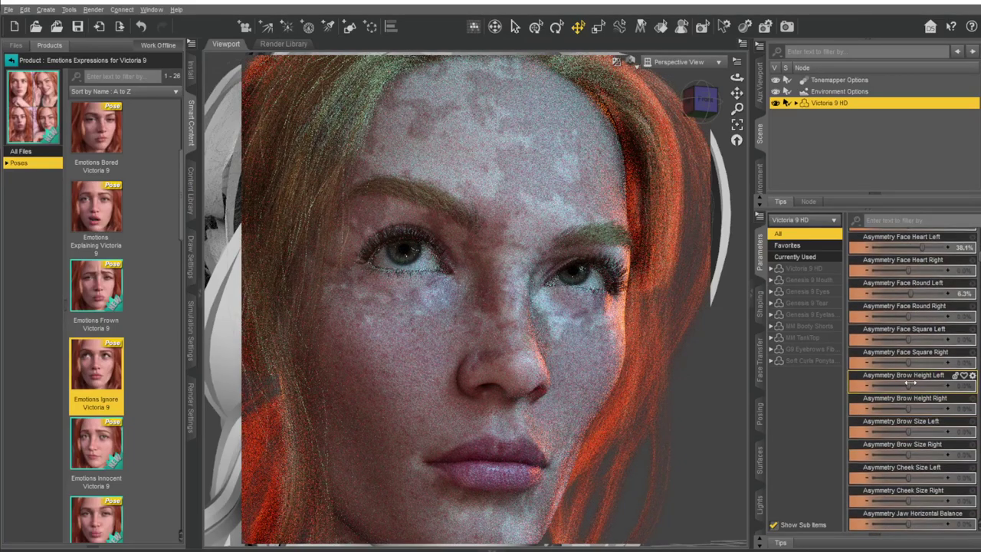
{"action": "left_click_drag", "start_coordinate": [922, 385], "coordinate": [926, 387]}
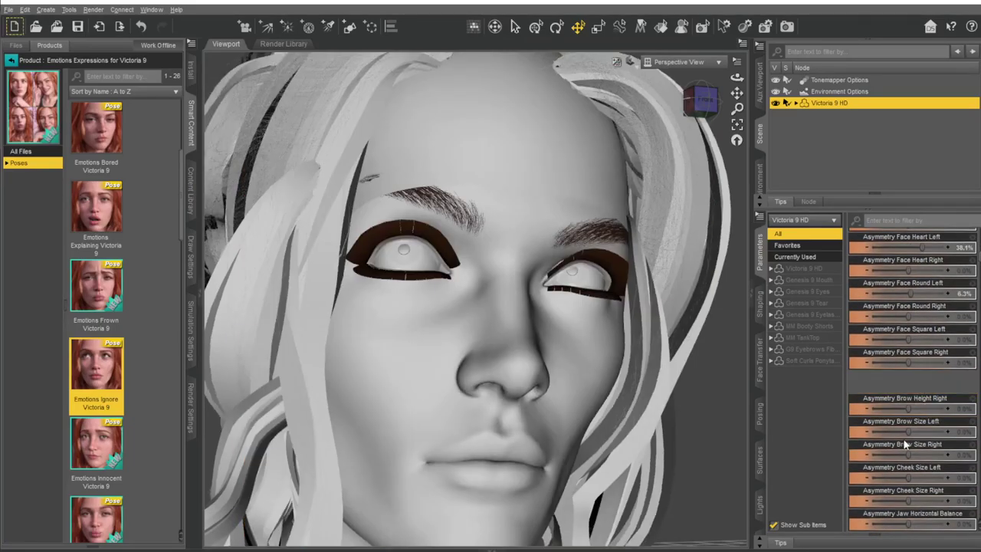
{"action": "scroll", "coordinate": [916, 463], "scroll_direction": "down", "scroll_amount": 3}
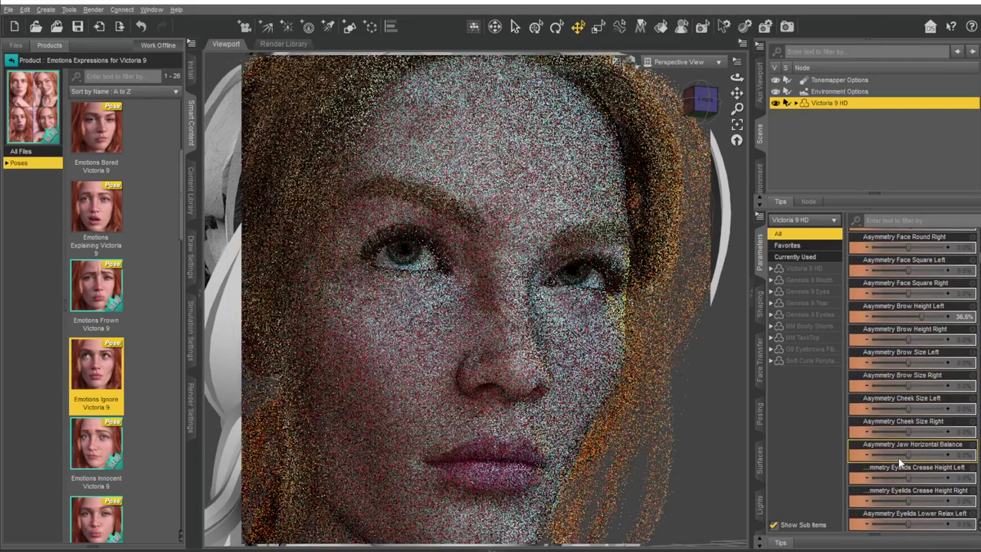
{"action": "scroll", "coordinate": [914, 464], "scroll_direction": "down", "scroll_amount": 5}
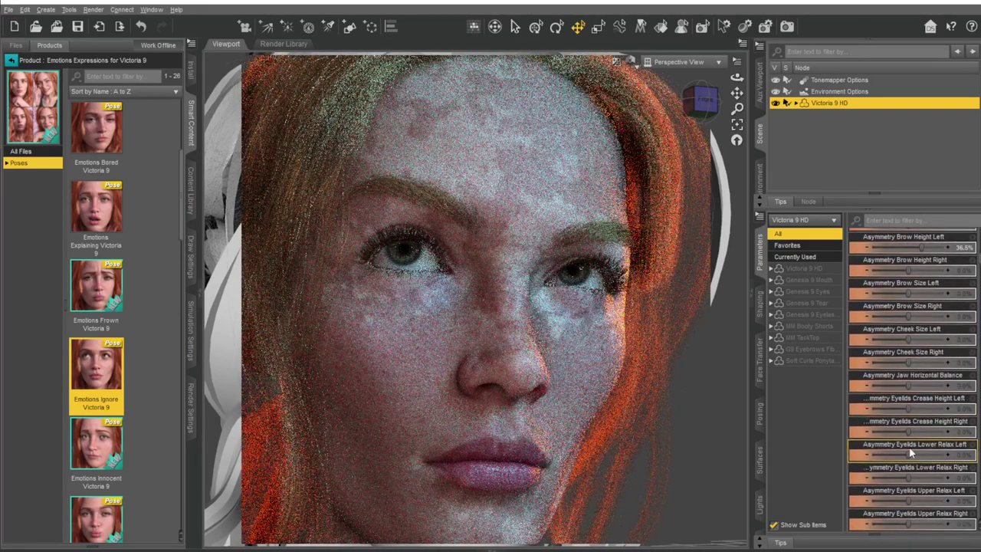
{"action": "scroll", "coordinate": [920, 464], "scroll_direction": "down", "scroll_amount": 4}
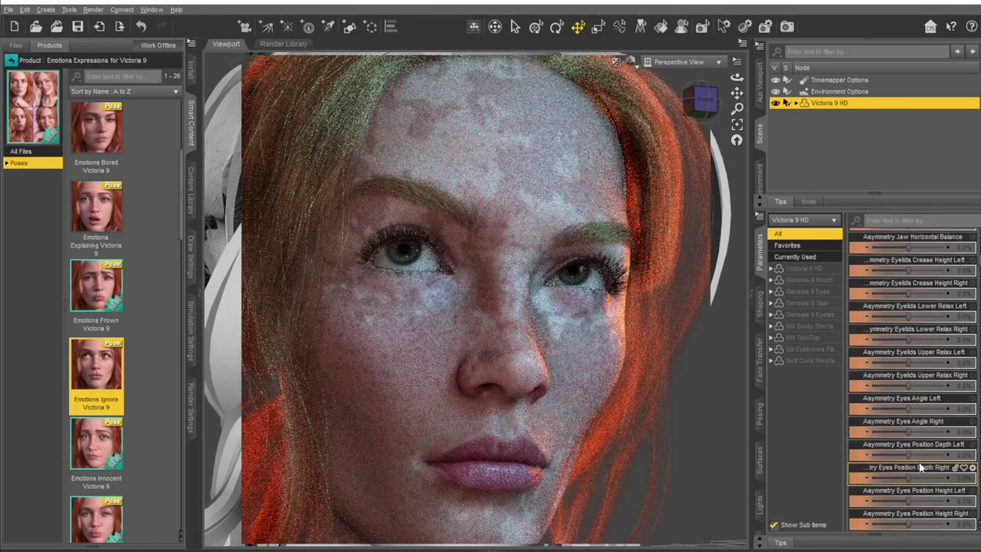
{"action": "left_click_drag", "start_coordinate": [909, 410], "coordinate": [918, 410]}
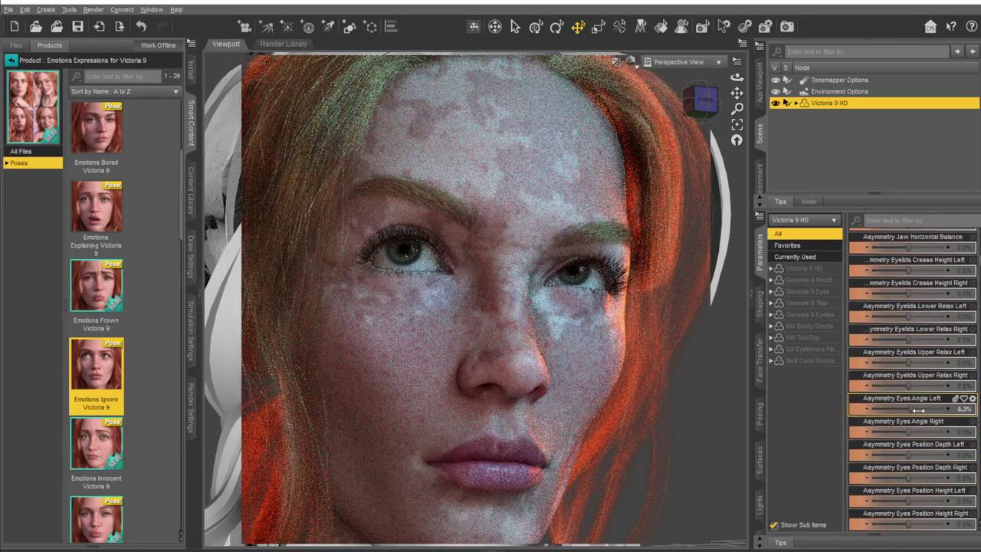